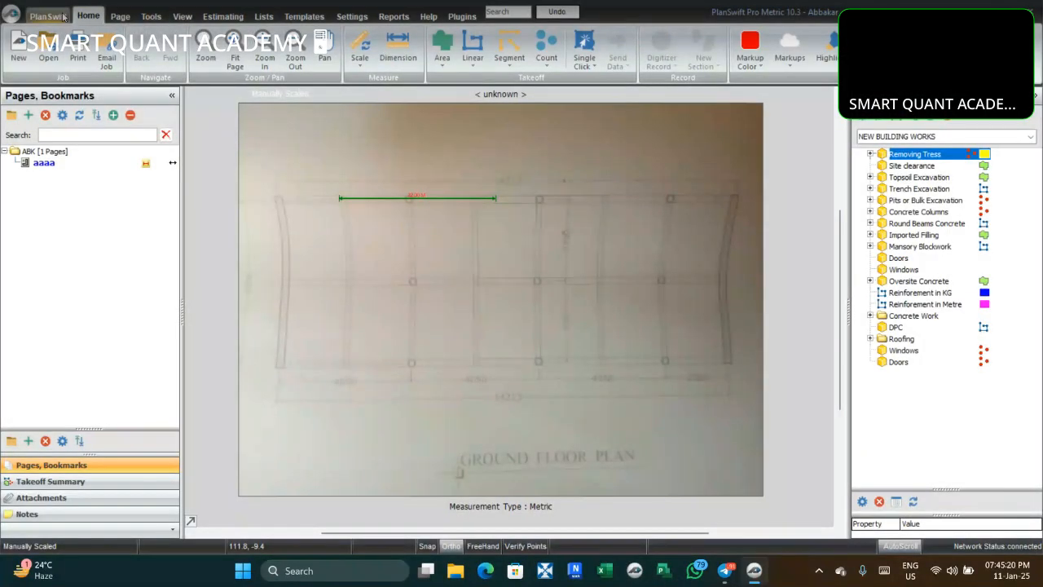
left_click(12, 18)
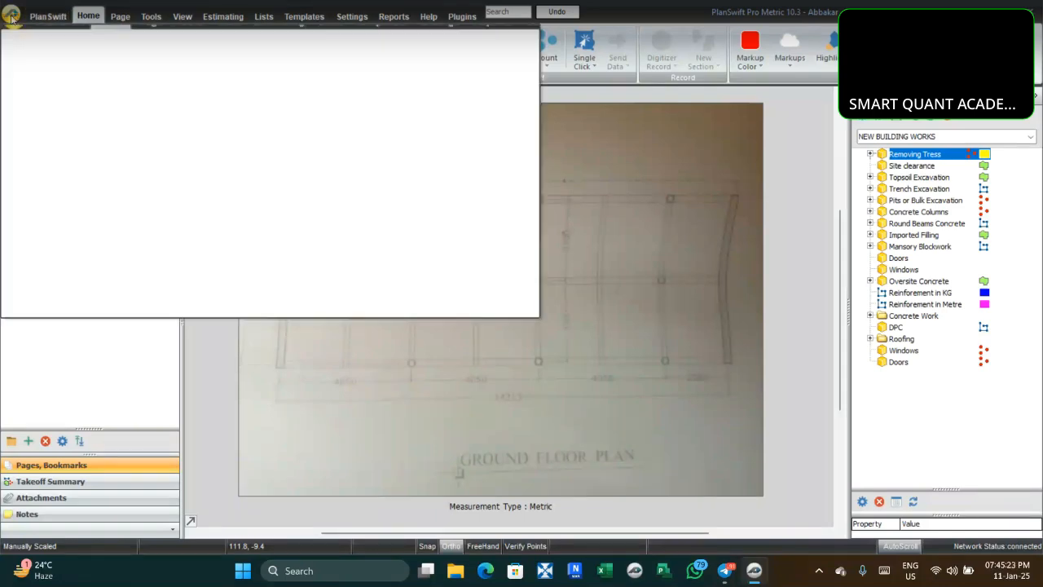
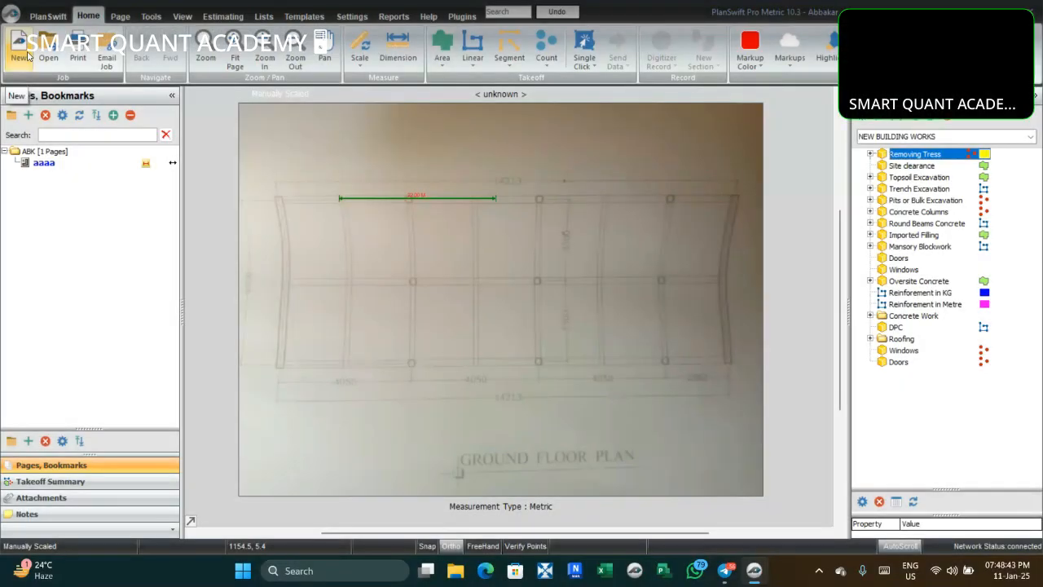
left_click(82, 153)
left_click(84, 163)
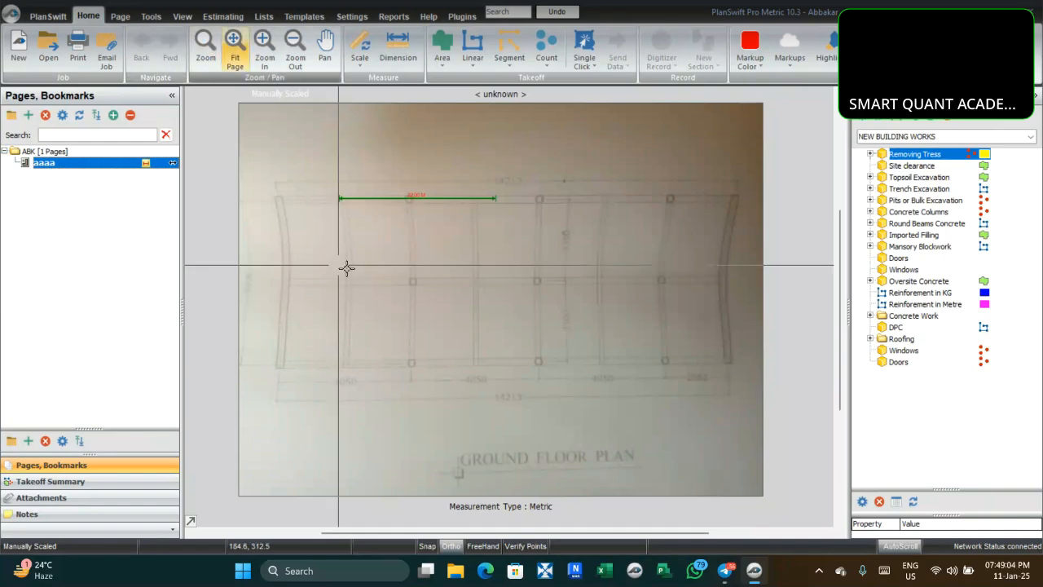
left_click(420, 255)
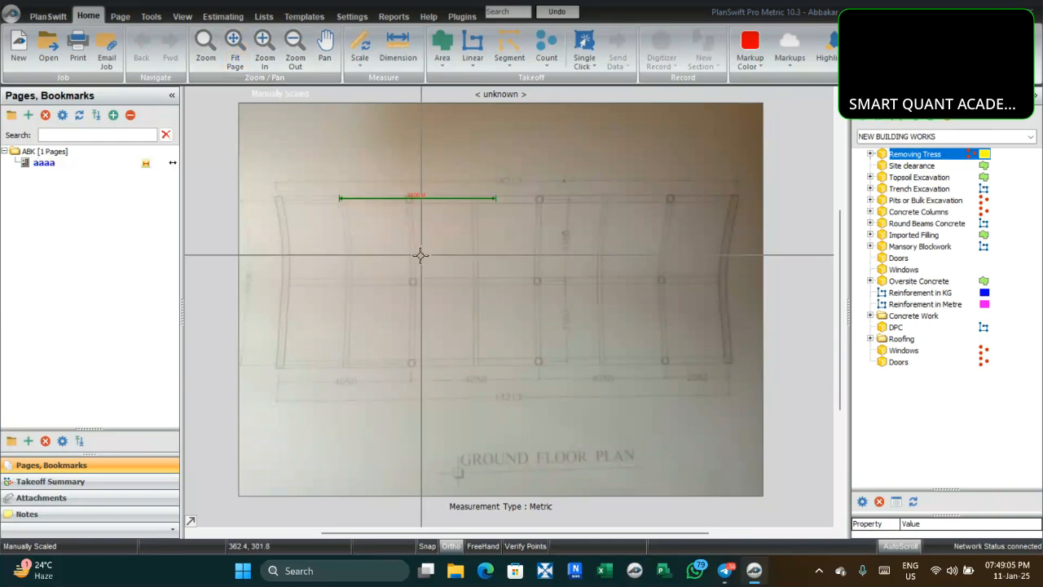
Examine the ground floor plan close up and as a whole, moving across the sheet to inspect the bays and dimensions
left_click(206, 48)
left_click_drag(427, 212, 492, 248)
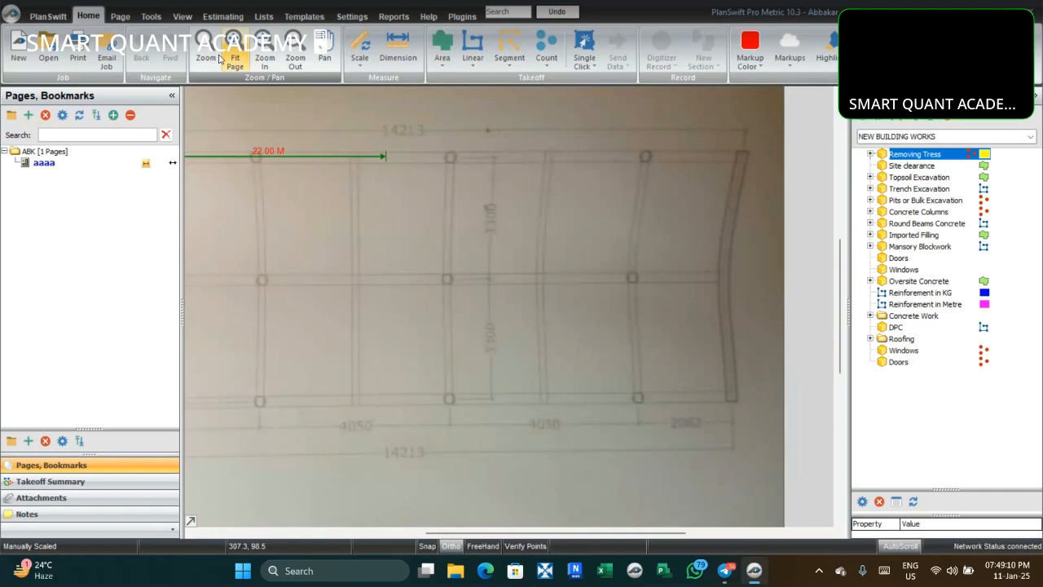
left_click(233, 58)
left_click(207, 57)
left_click_drag(353, 250, 542, 365)
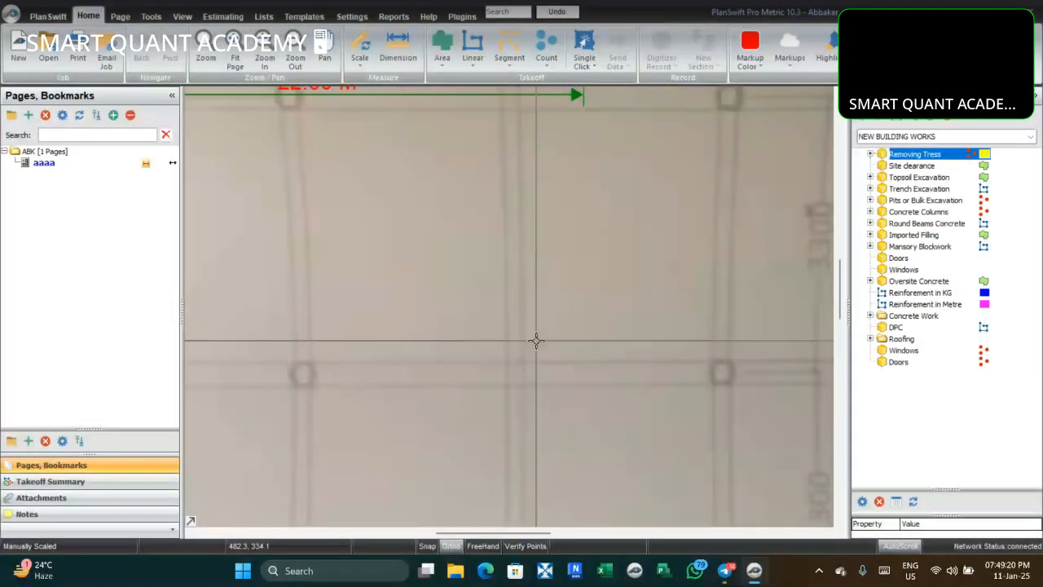
scroll(534, 334, "down", 5)
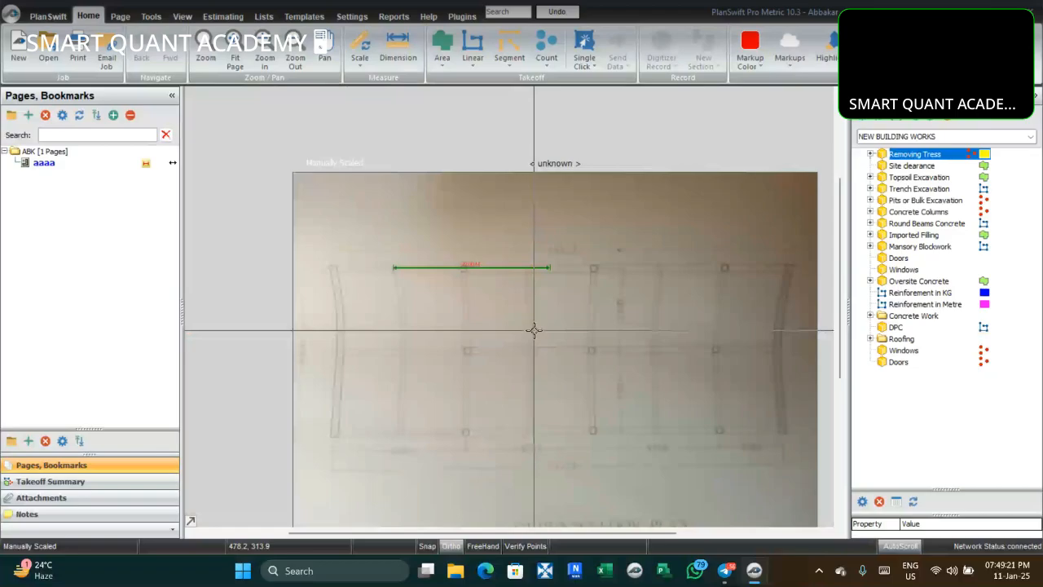
scroll(533, 329, "up", 5)
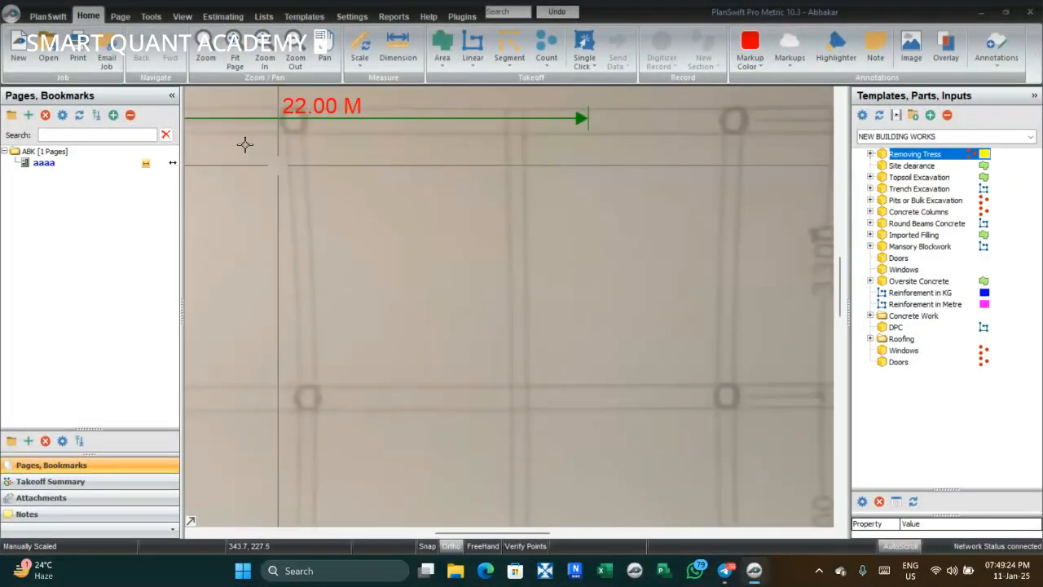
left_click(248, 56)
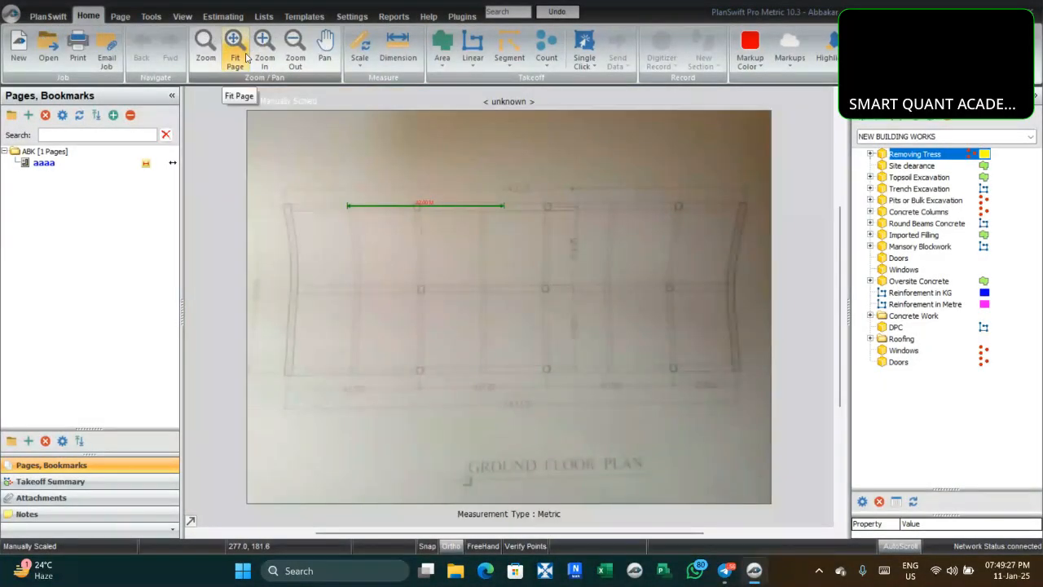
left_click(261, 53)
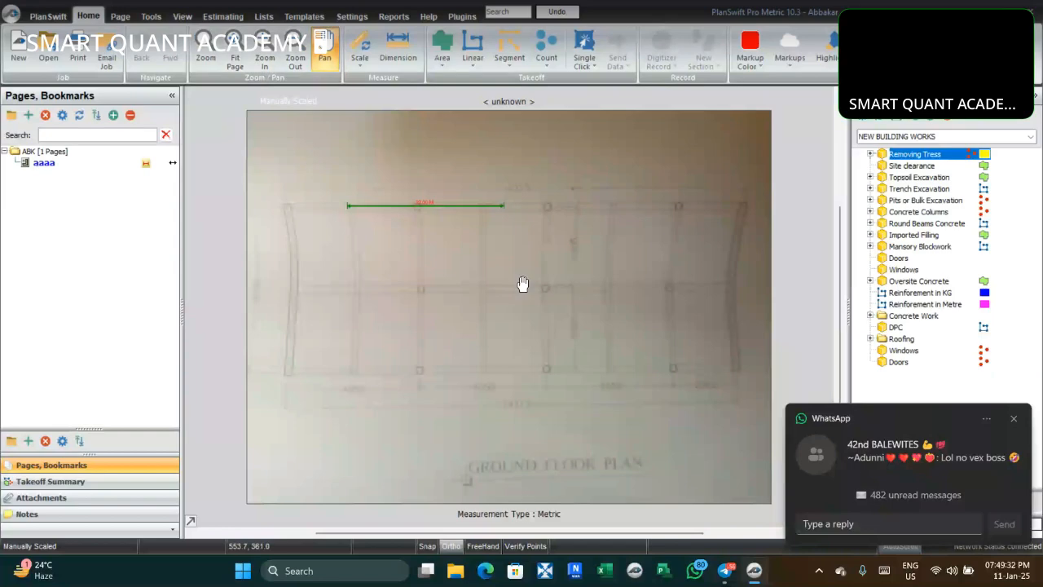
left_click_drag(426, 221, 379, 204)
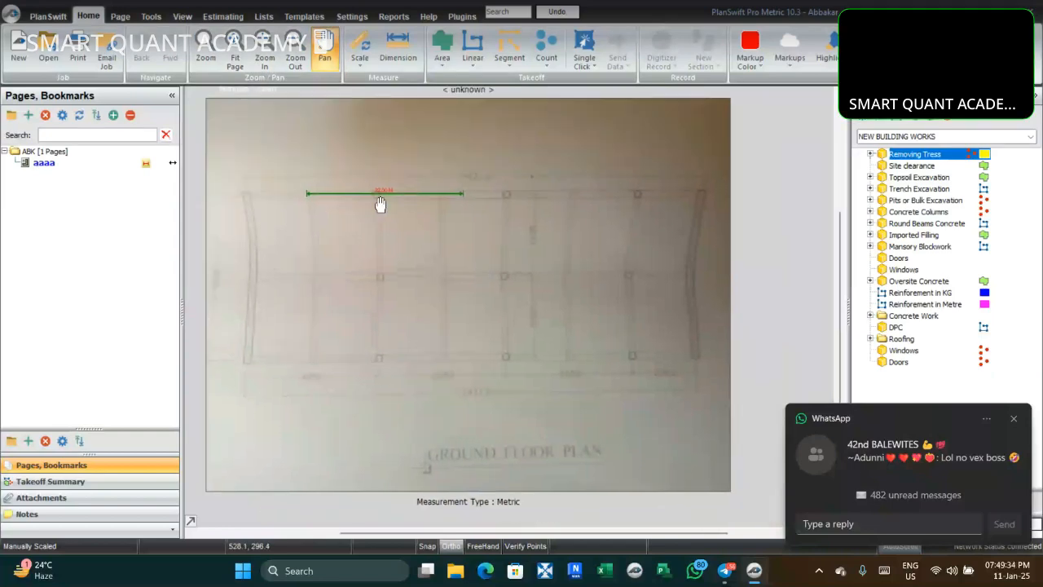
left_click_drag(399, 272, 344, 260)
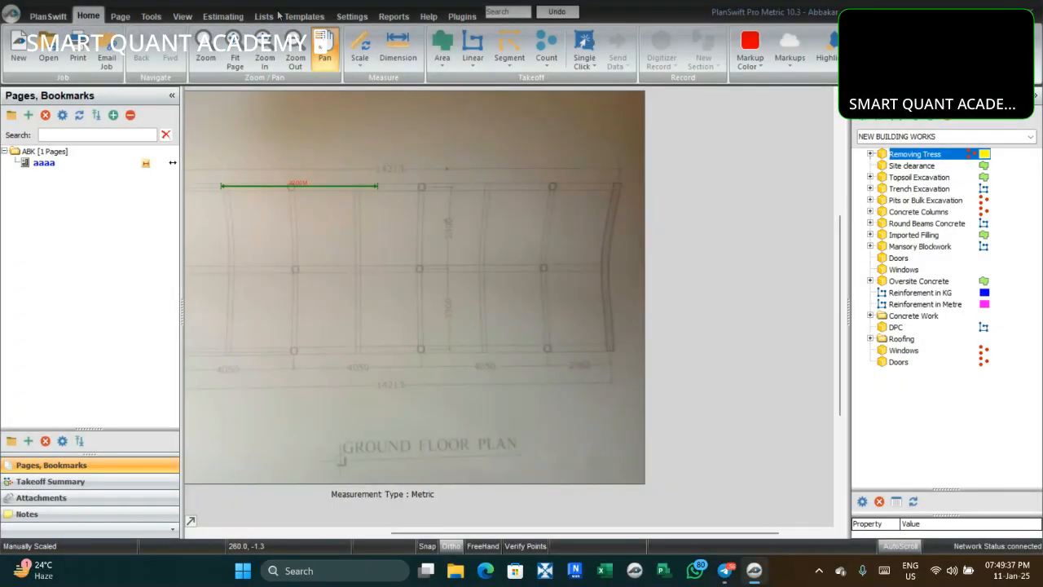
left_click(324, 49)
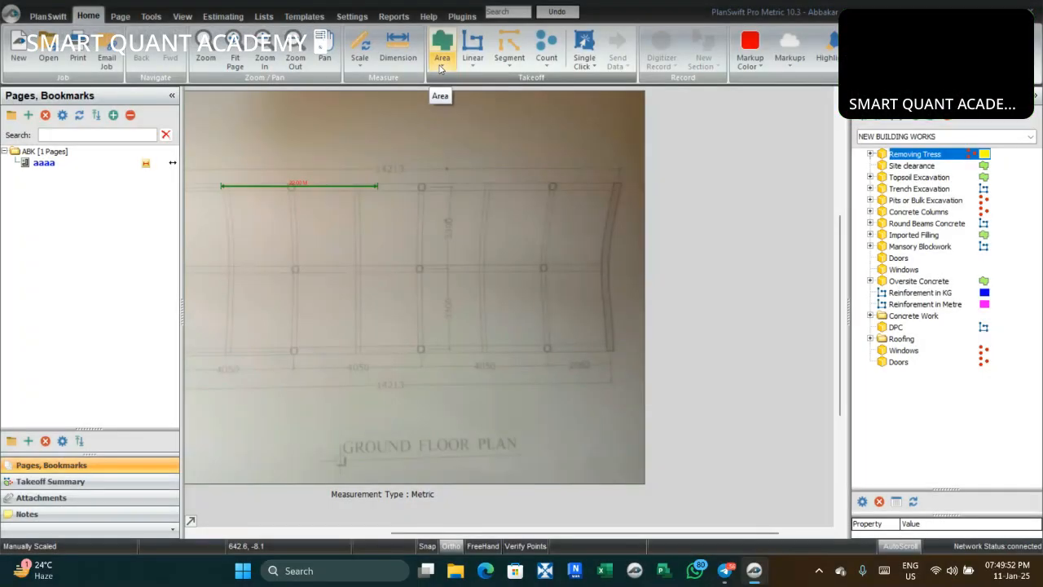
left_click(440, 69)
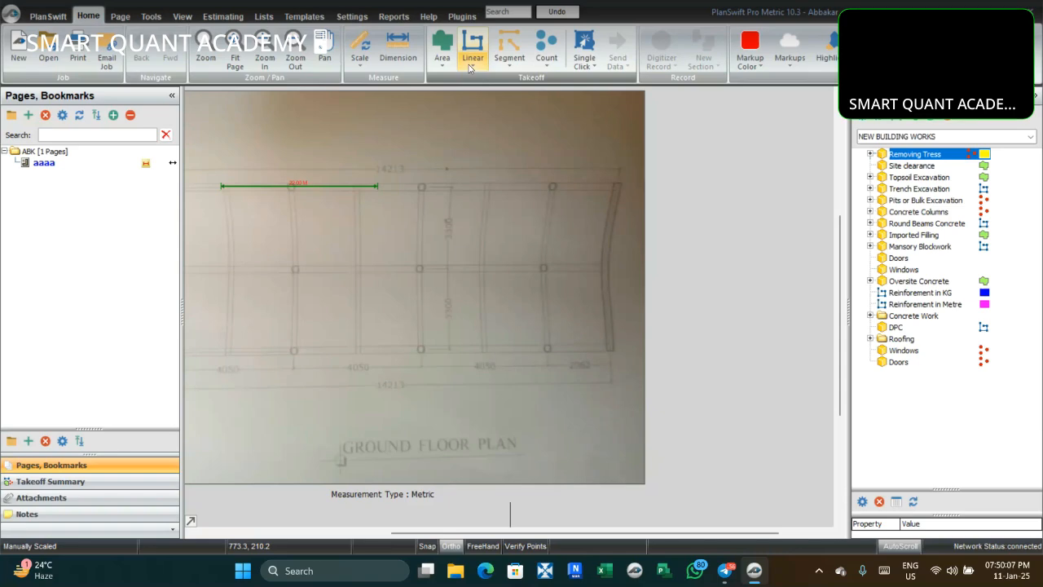
left_click(470, 68)
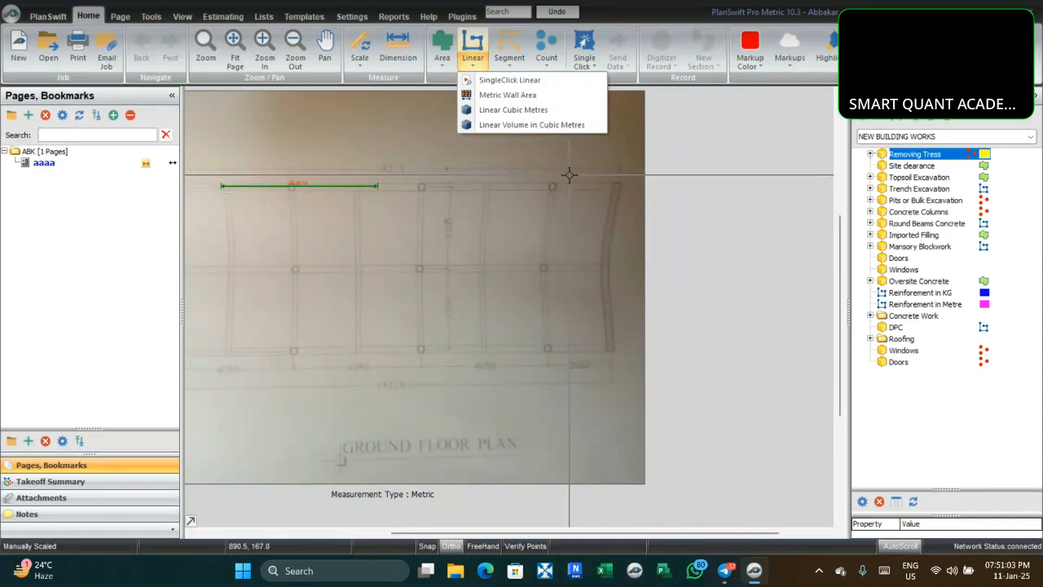
mouse_move(505, 63)
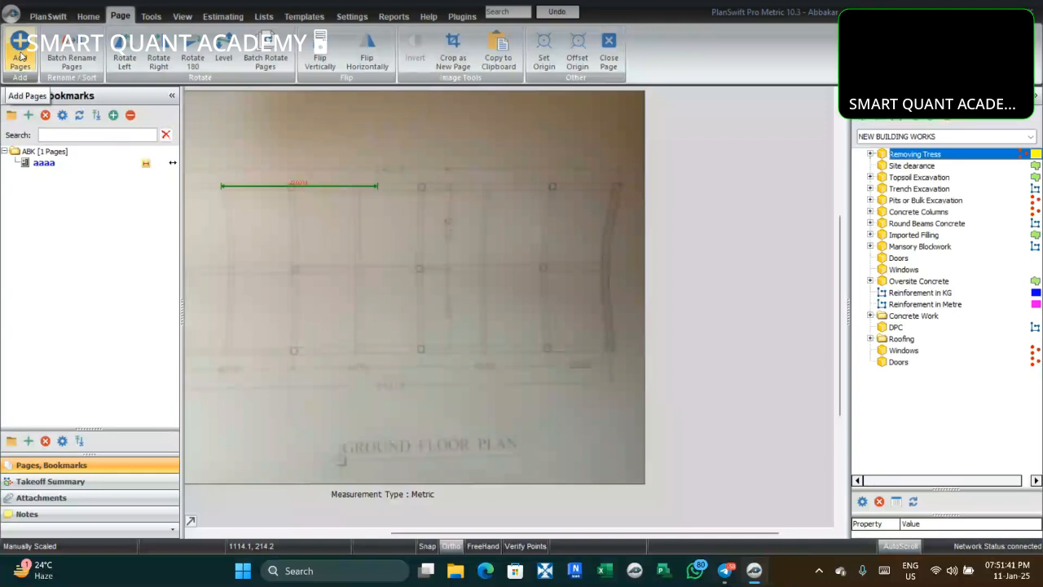
Rename the page aaaa as "we" with the Batch Rename tool and save the new name
left_click(71, 50)
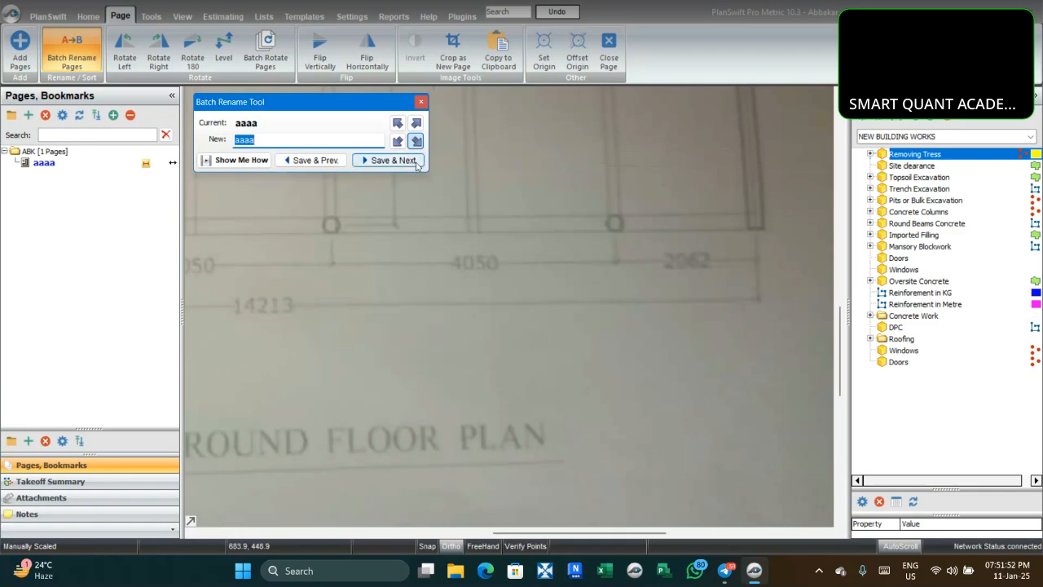
type("we")
left_click(336, 156)
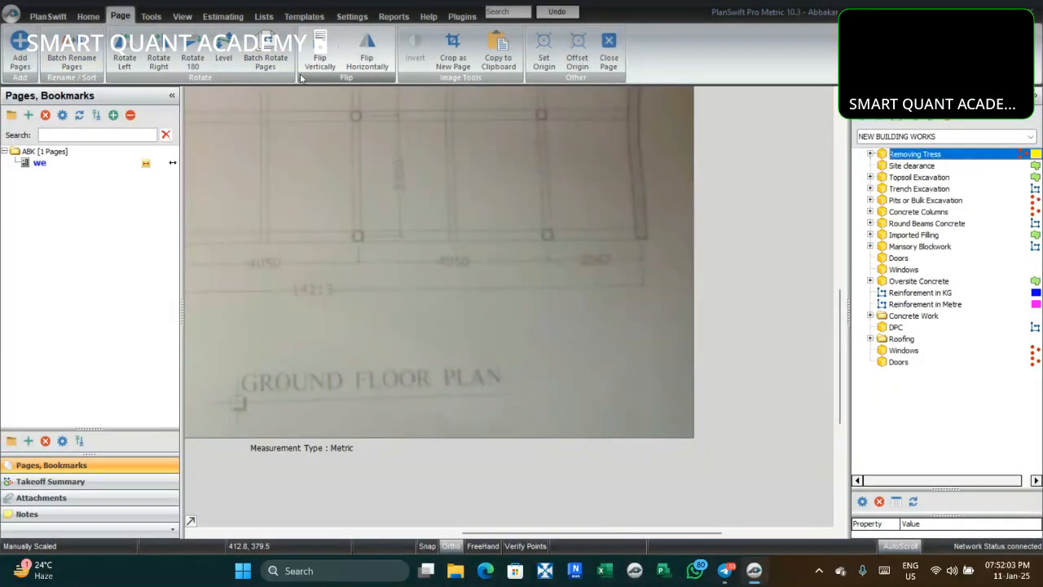
Crop the bay of the ground floor plan containing both 3300 dimensions as a new page, keeping the default name
left_click(454, 64)
scroll(456, 230, "down", 1)
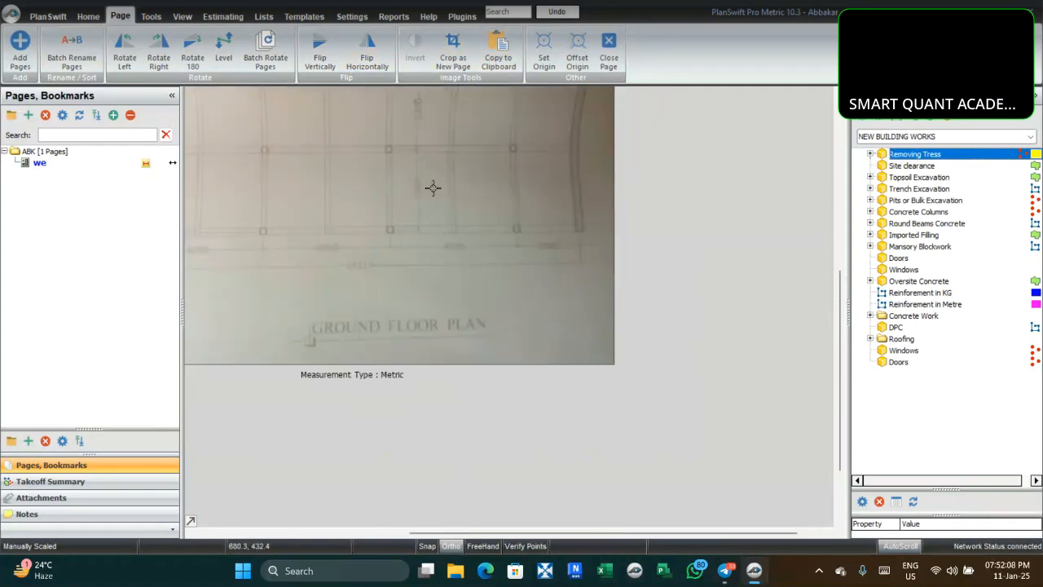
left_click_drag(433, 188, 476, 273)
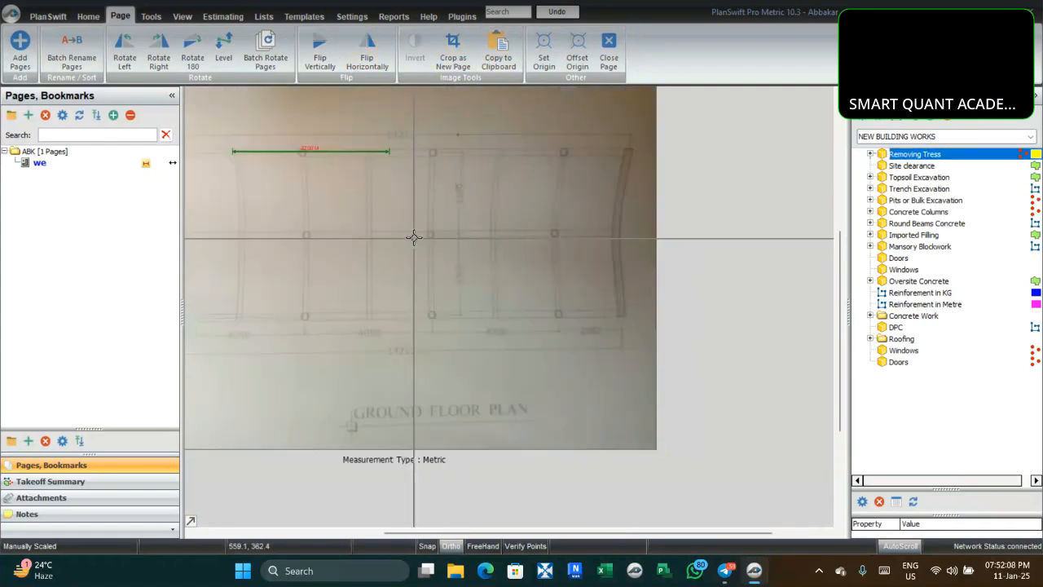
left_click(450, 61)
left_click_drag(388, 147, 530, 340)
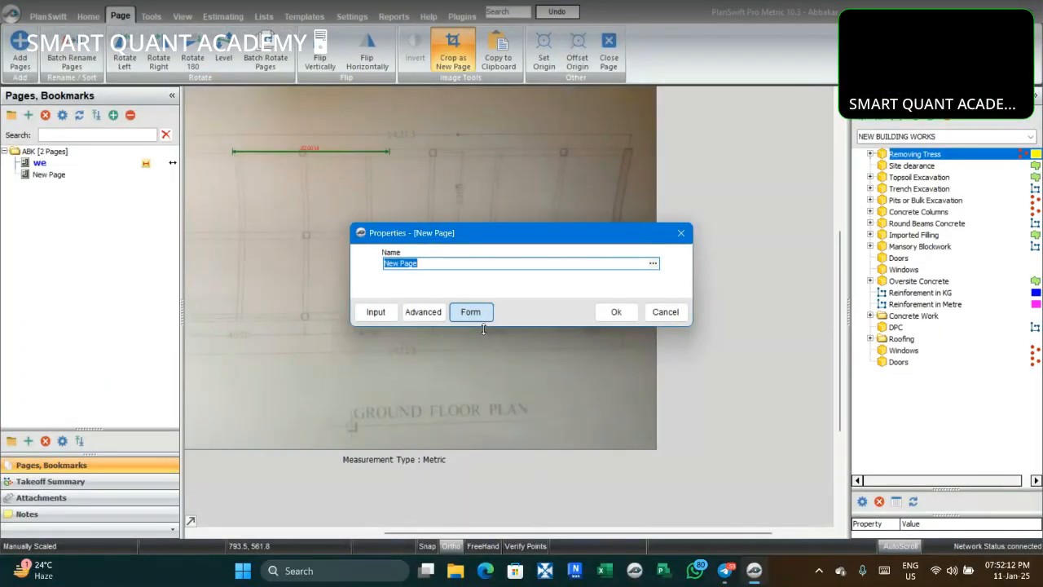
left_click(613, 312)
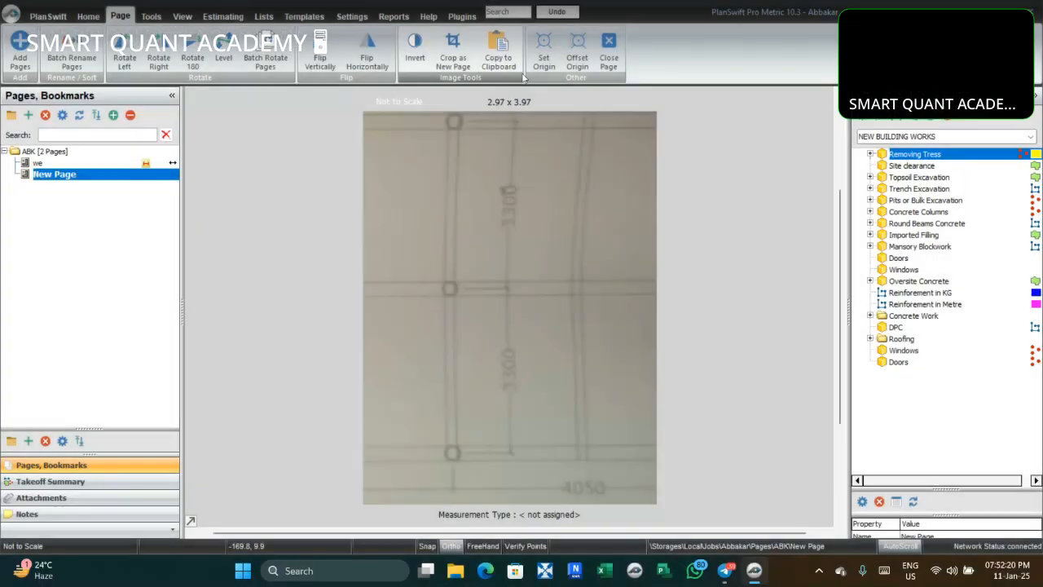
Look through the tools, display options, estimating sheet and NEW BUILDING WORKS templates, and return to the cropped page
left_click(154, 16)
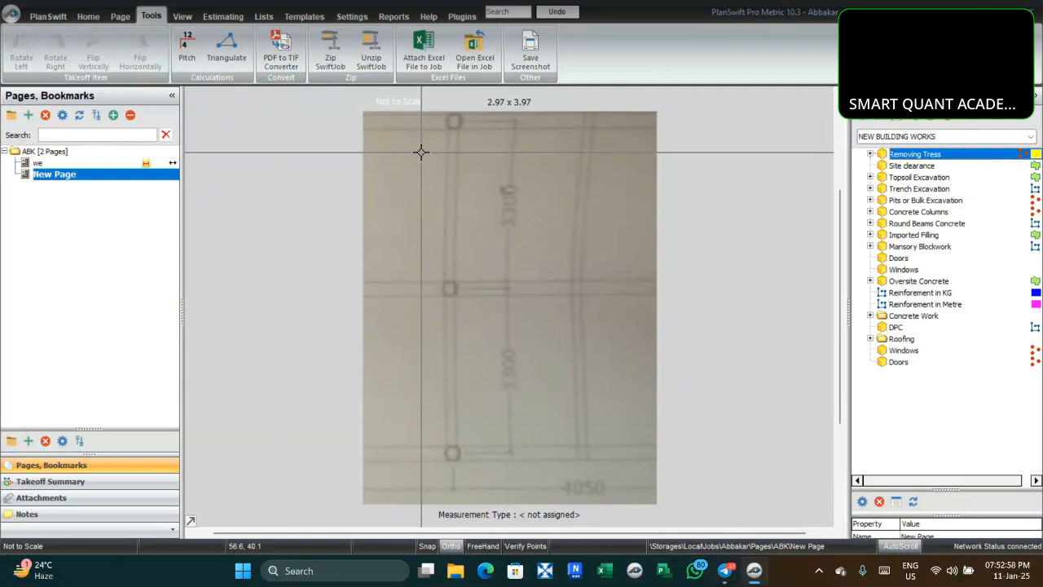
scroll(473, 228, "up", 2)
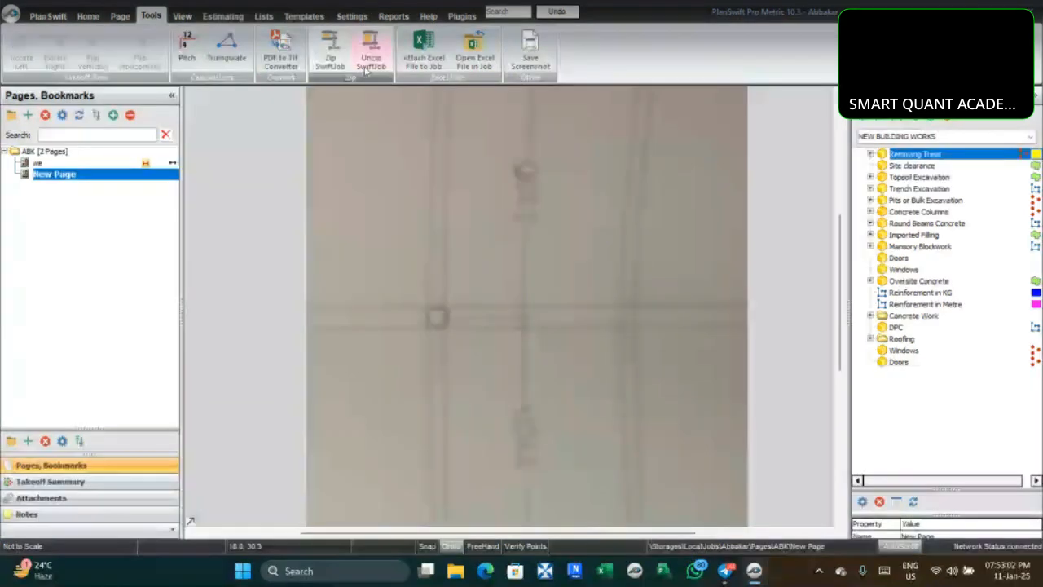
left_click(184, 16)
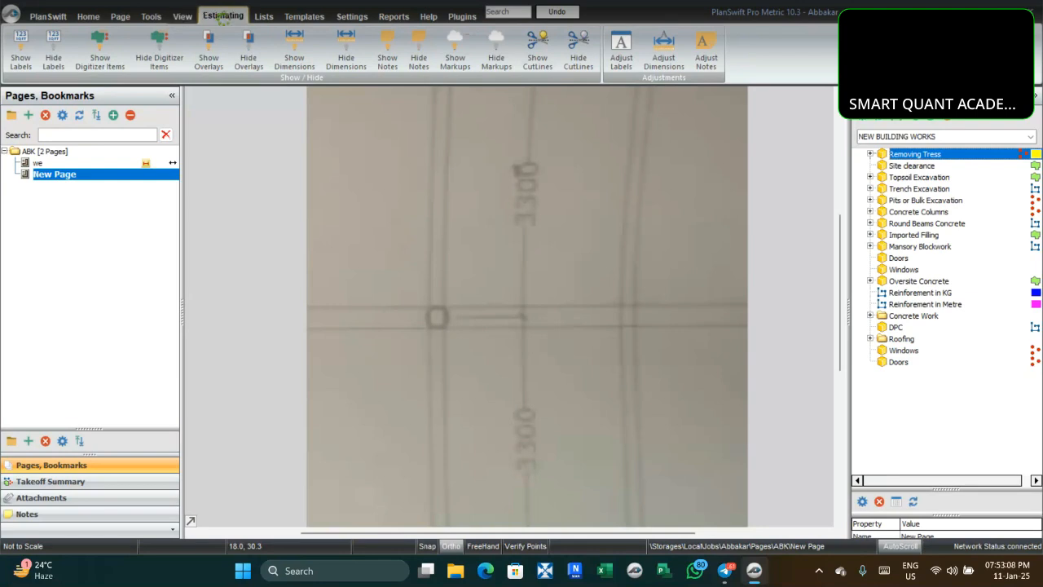
left_click(223, 16)
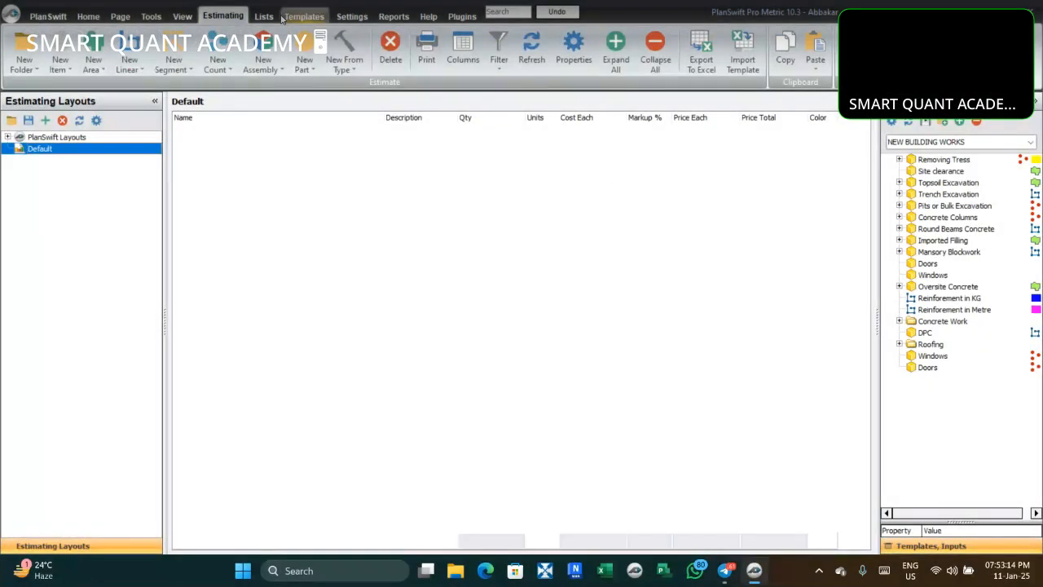
left_click(304, 17)
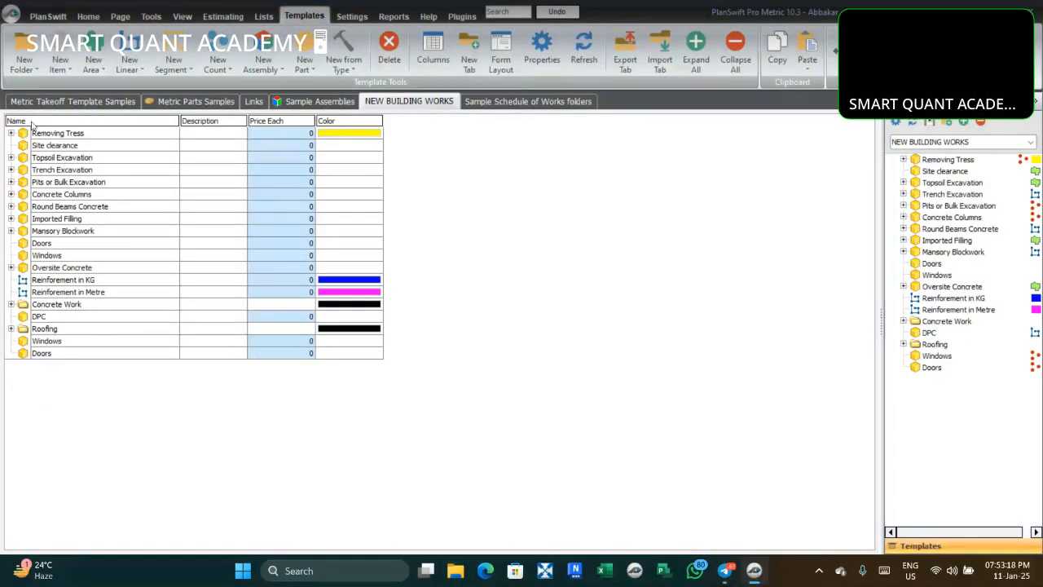
left_click(48, 16)
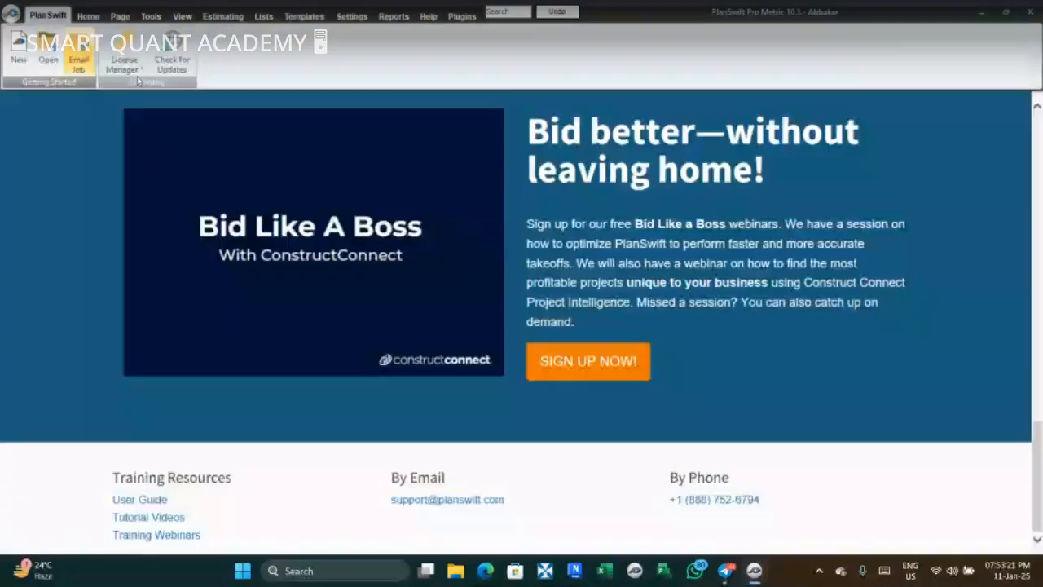
left_click(90, 17)
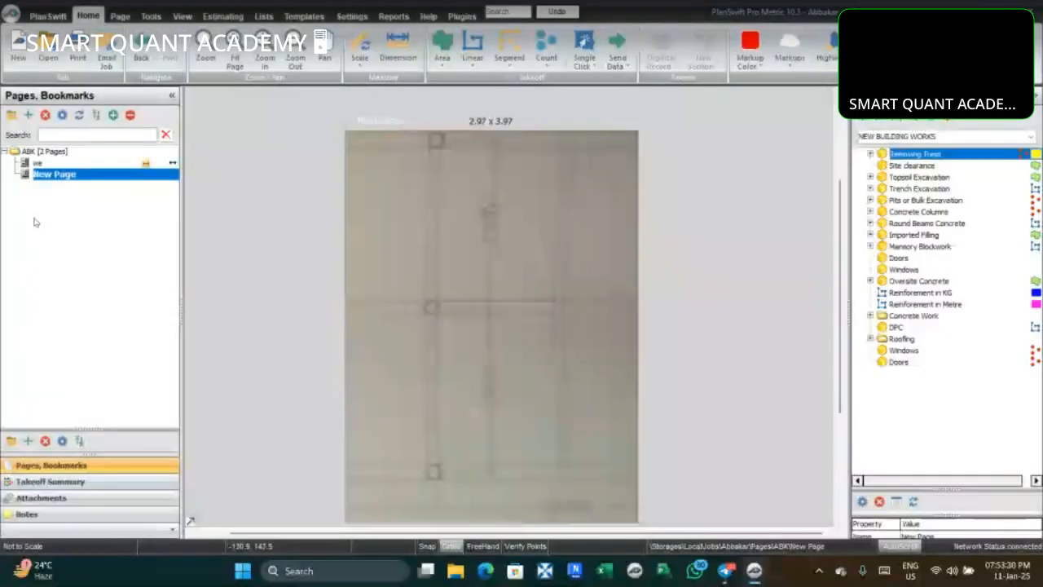
Start a new local metric job numbered 003 with the description RESIDENTIAL and continue to the image file selection
left_click(18, 45)
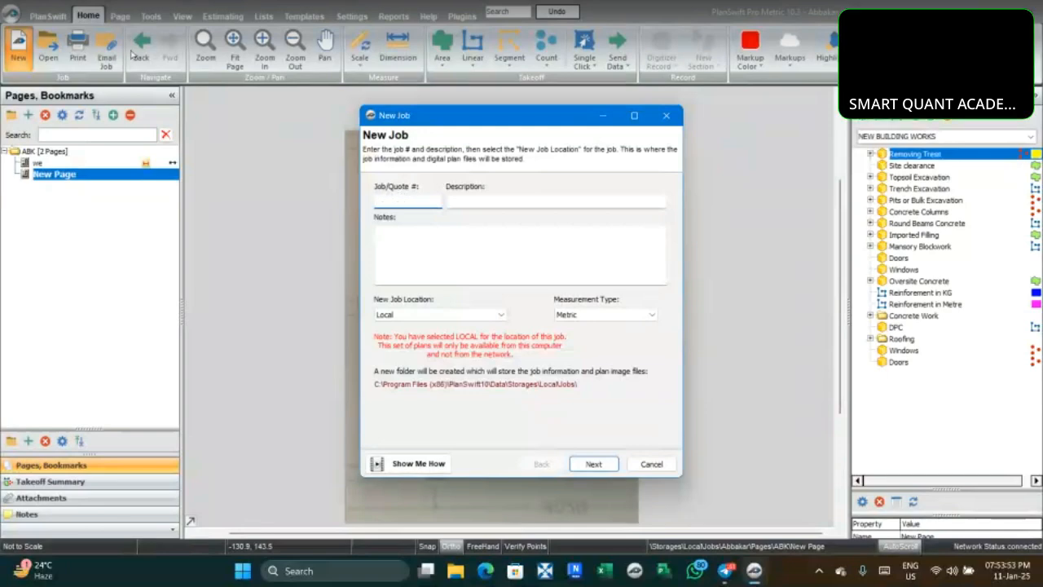
type("003")
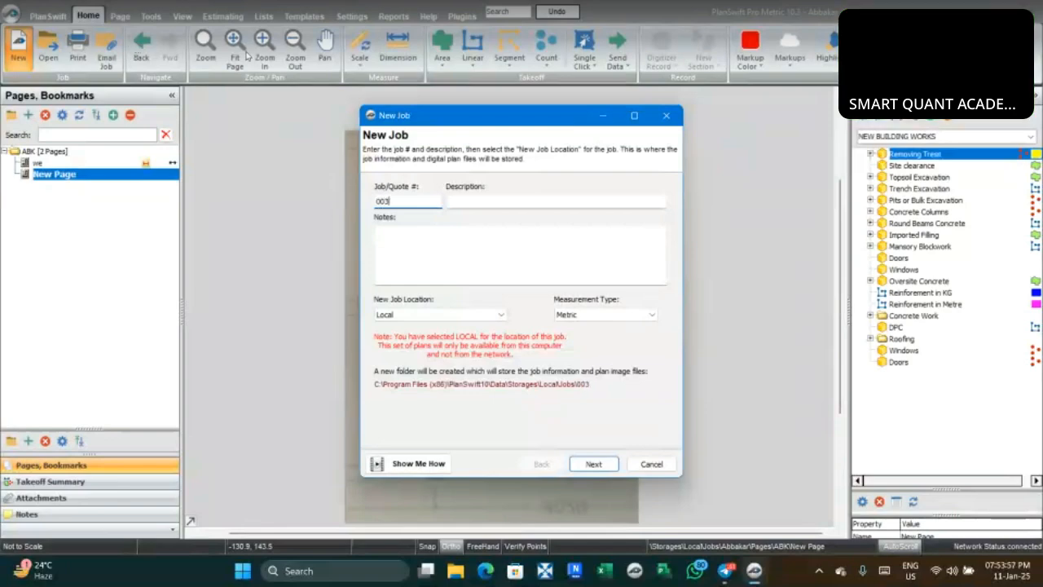
left_click(514, 197)
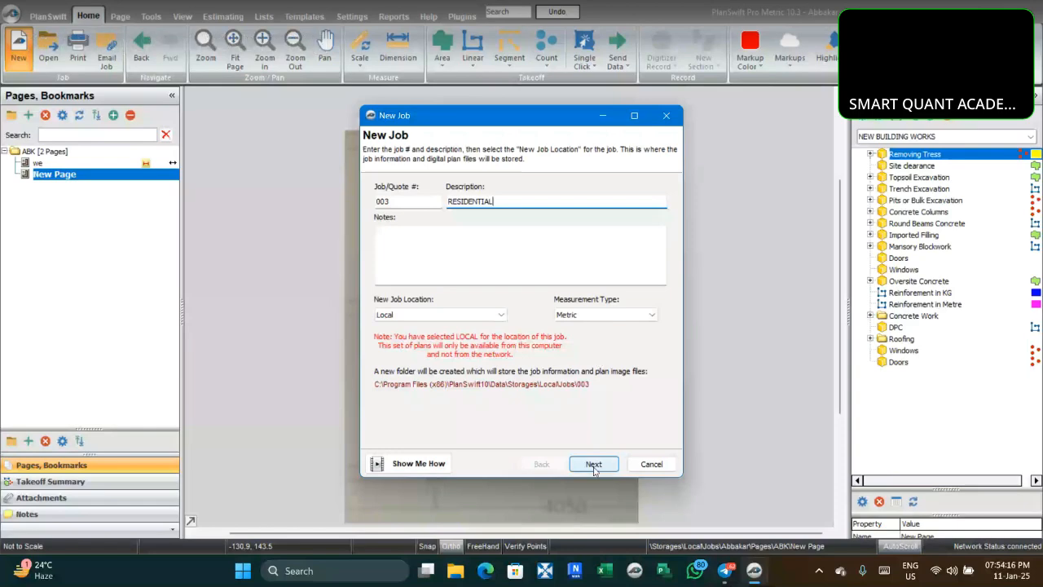
left_click(651, 315)
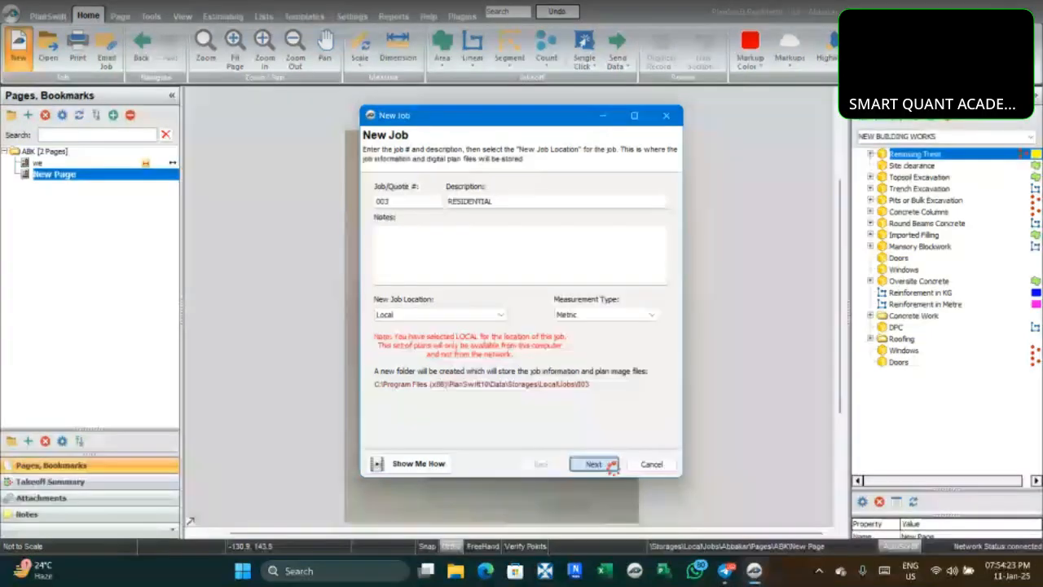
left_click(611, 464)
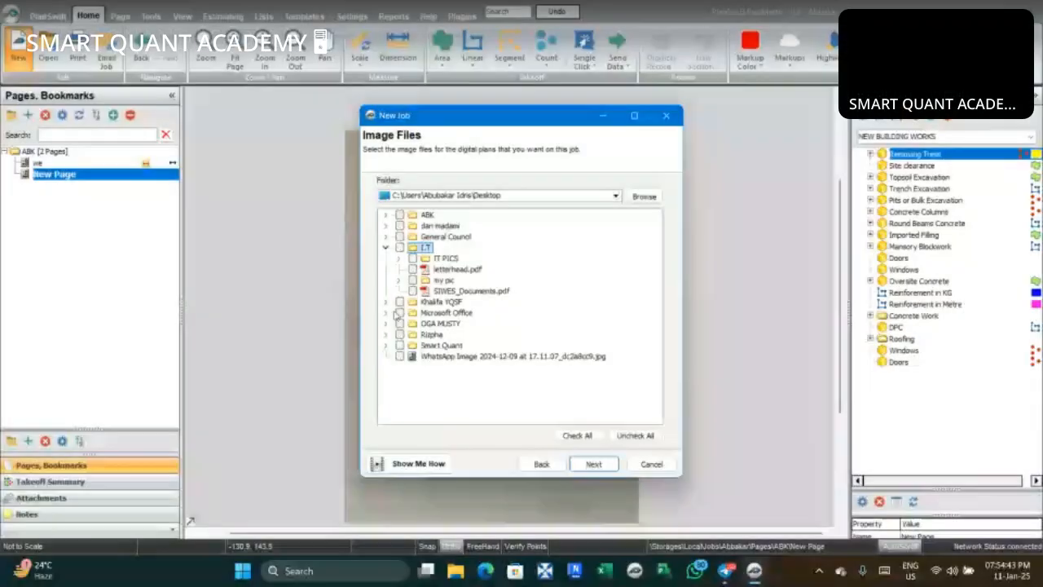
Look through the Desktop and computer folders for plan image files, leaving the folder browser without choosing a folder
left_click(387, 248)
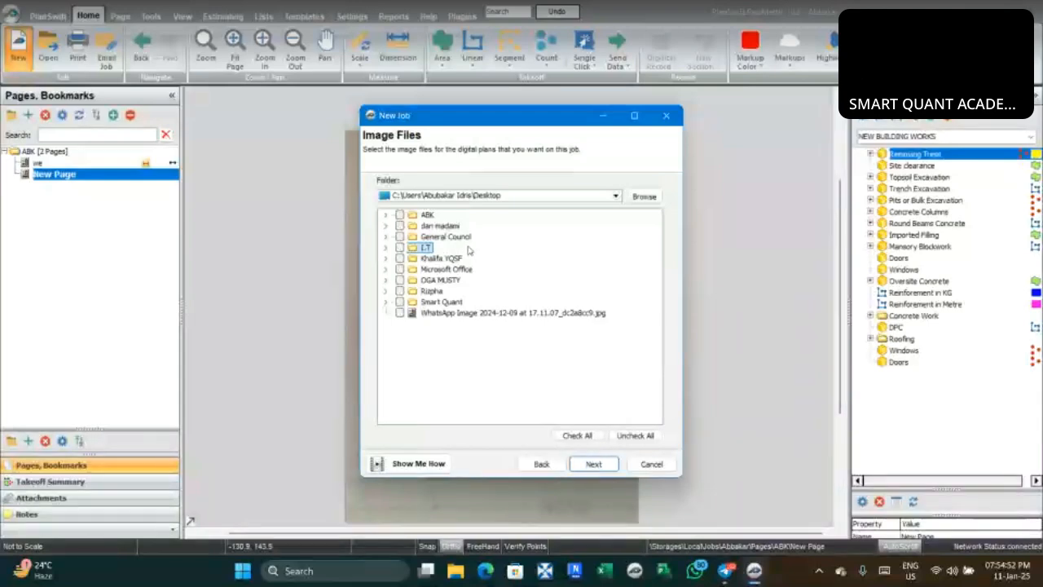
left_click(615, 196)
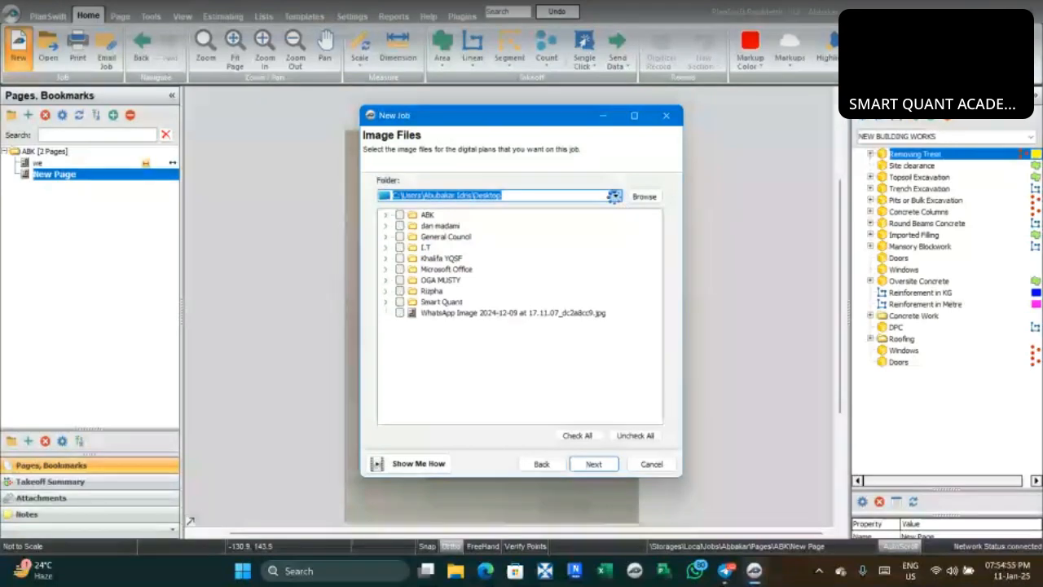
left_click(423, 210)
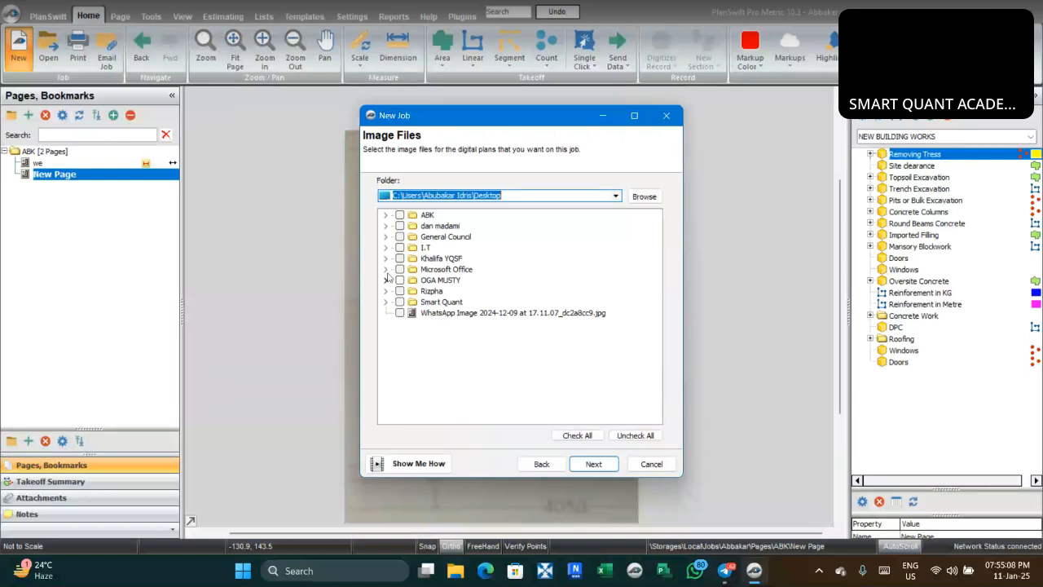
left_click(619, 198)
left_click(620, 198)
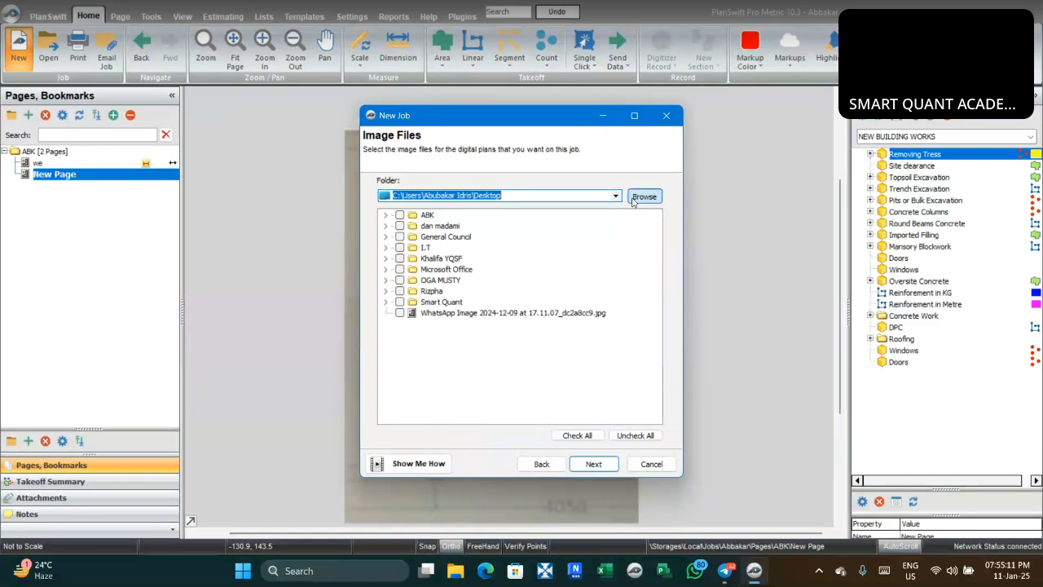
left_click(633, 199)
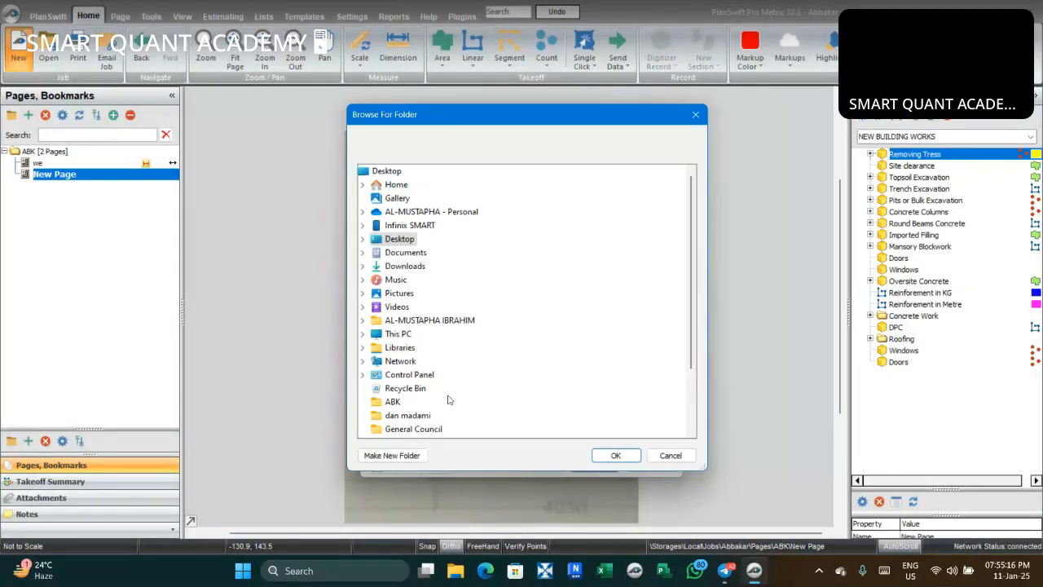
scroll(445, 358, "down", 2)
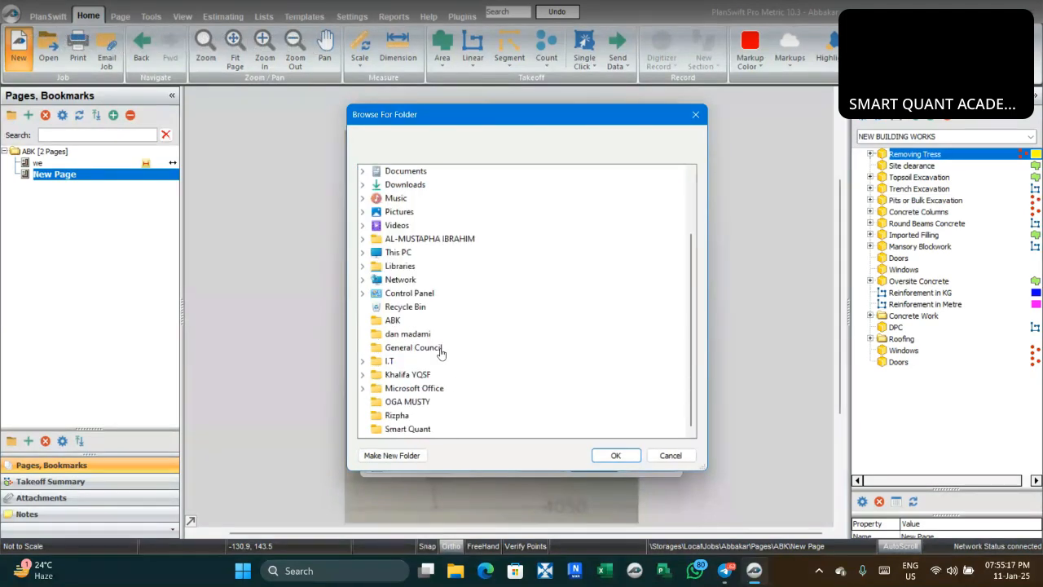
double_click(396, 254)
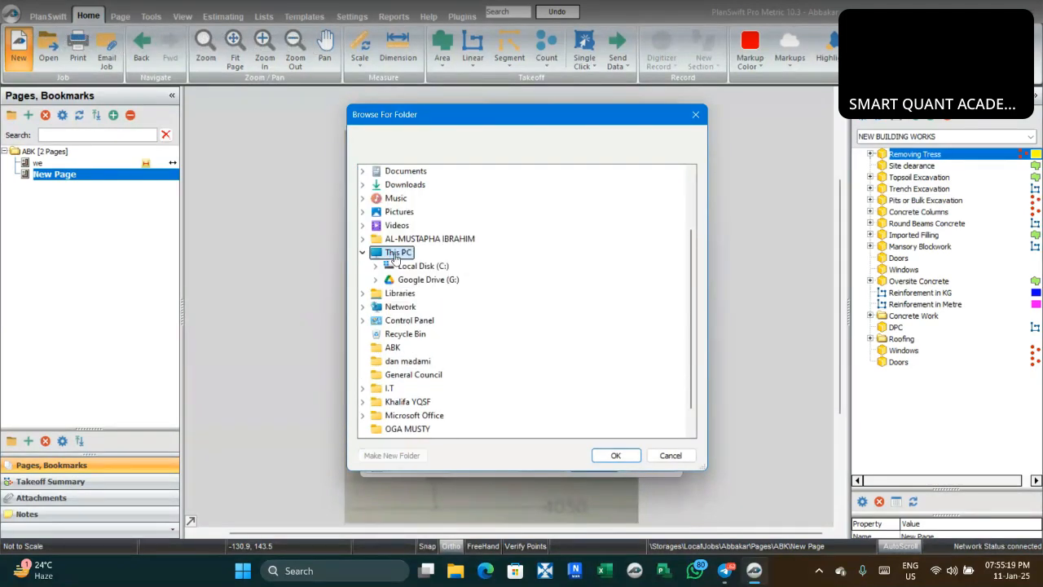
scroll(434, 367, "down", 1)
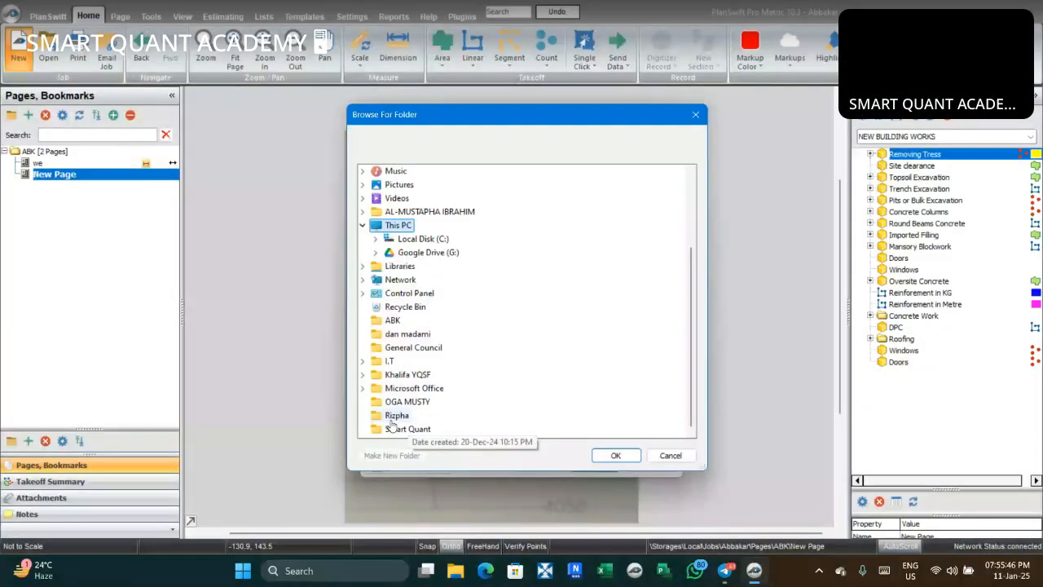
left_click(396, 416)
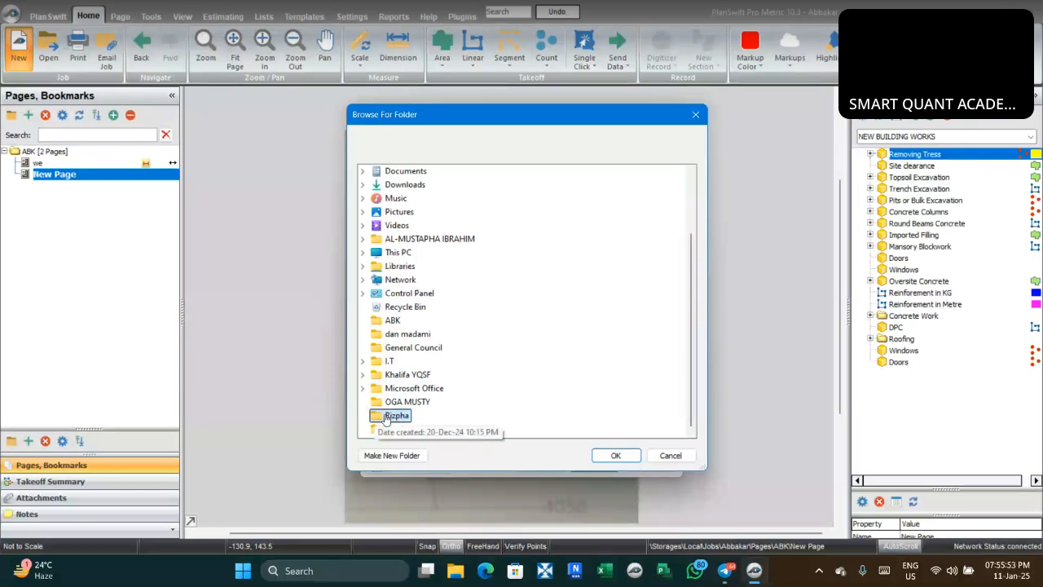
left_click(695, 115)
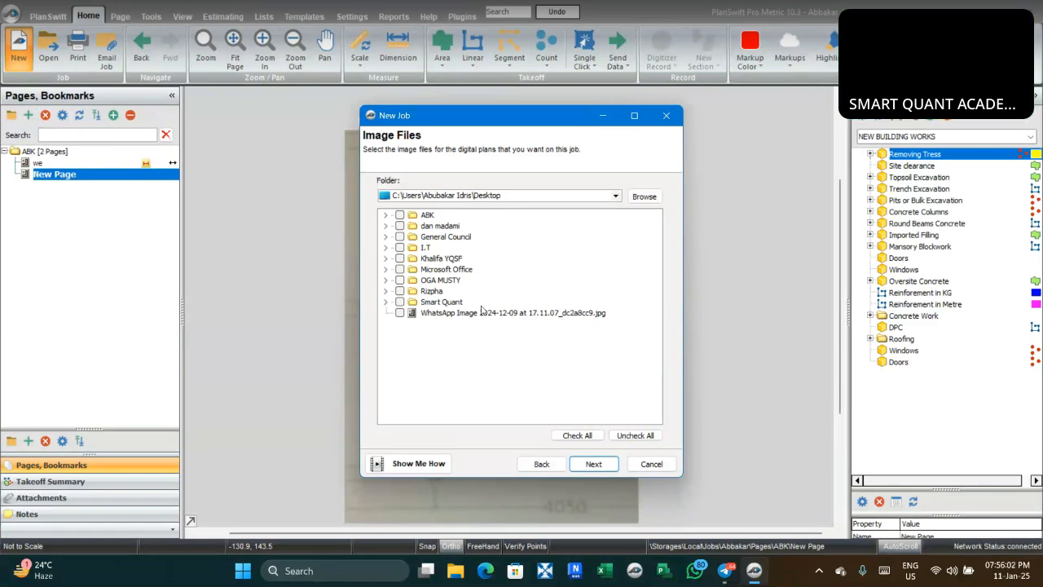
Set the image folder to Desktop and look through the files in the ABK folder
left_click(616, 196)
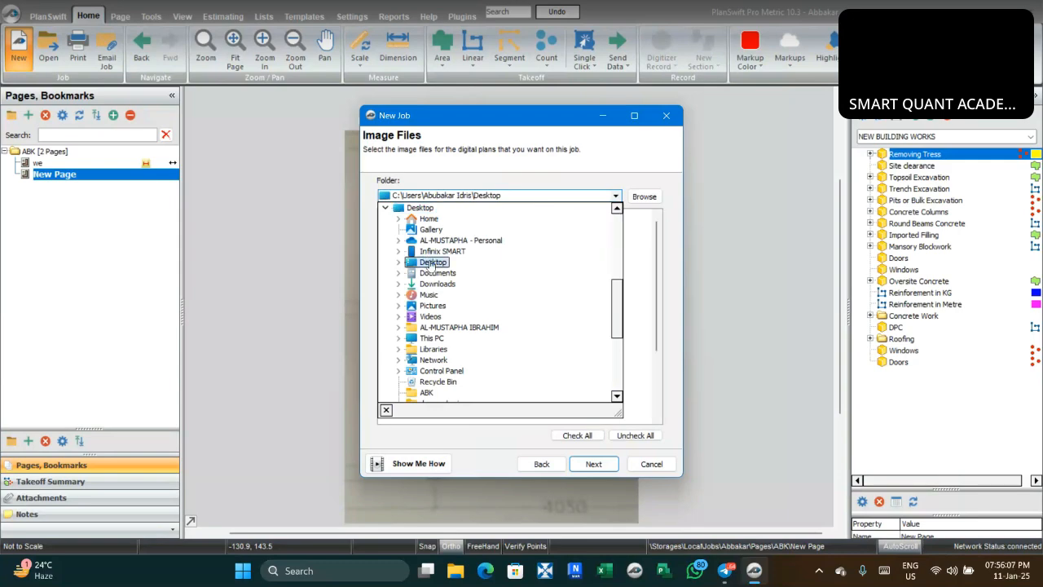
left_click(432, 262)
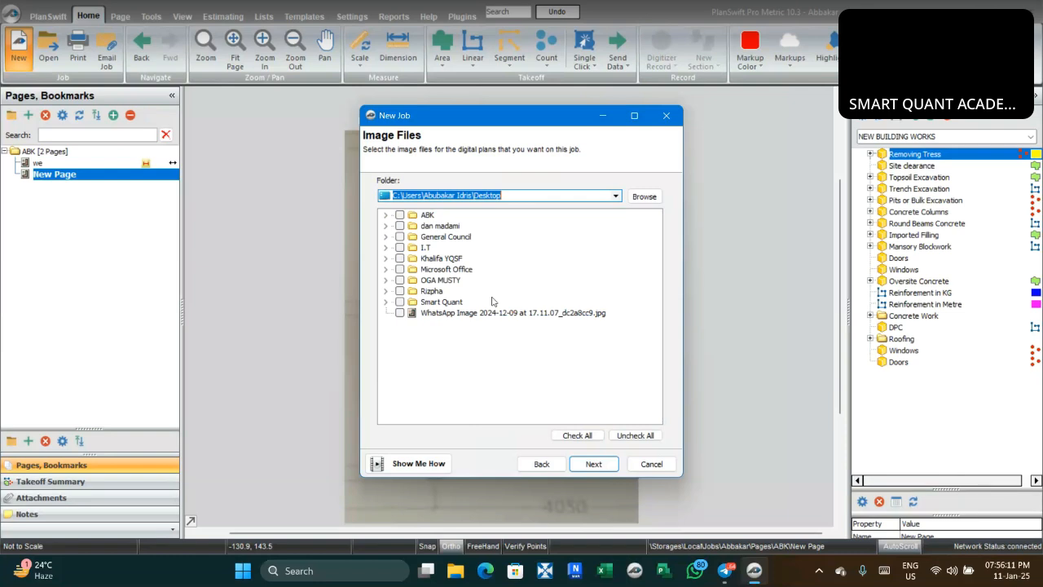
left_click(385, 215)
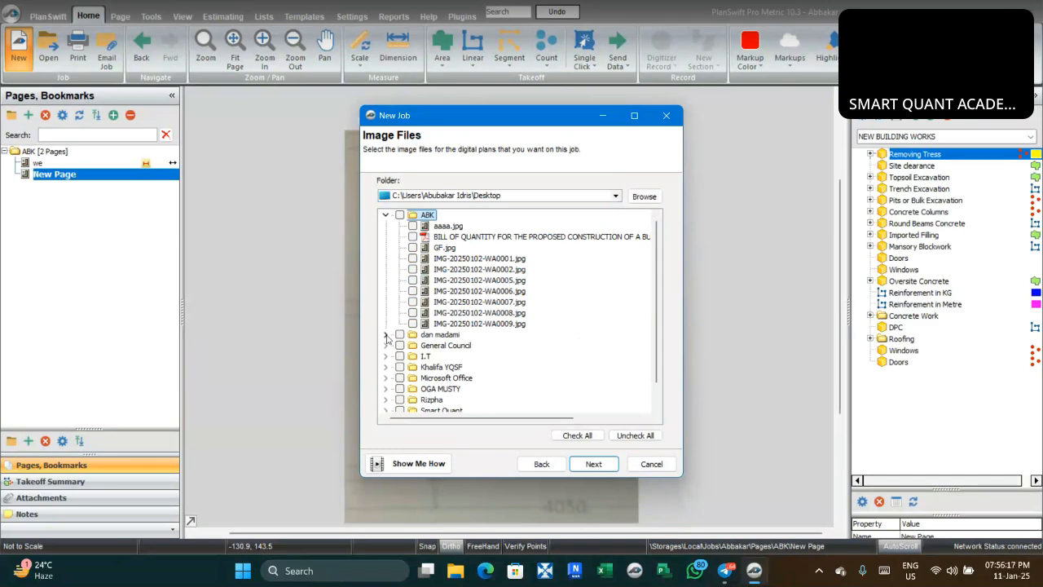
scroll(402, 333, "down", 1)
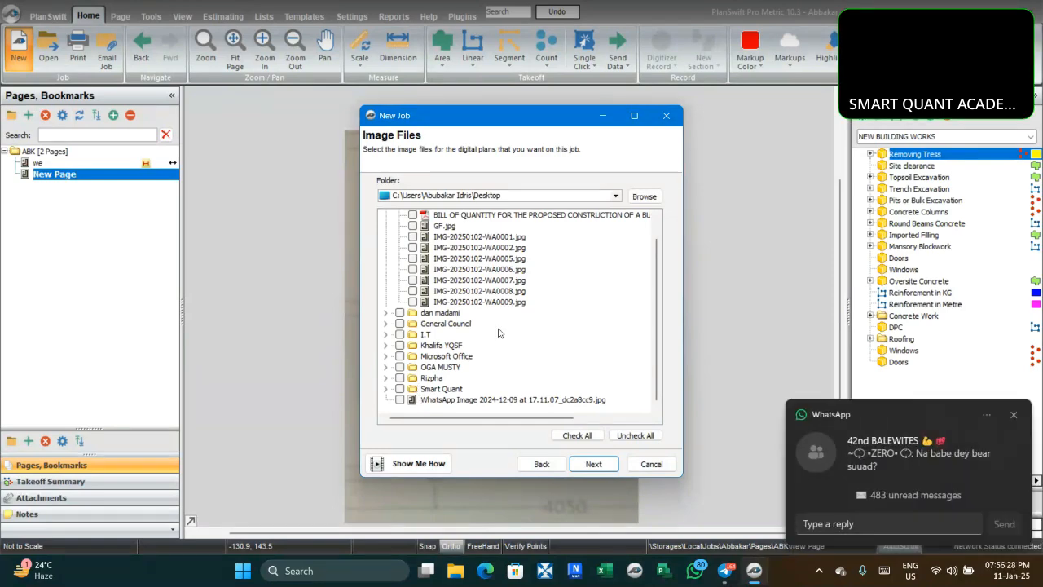
Cancel the new job setup at the image file selection
left_click(603, 115)
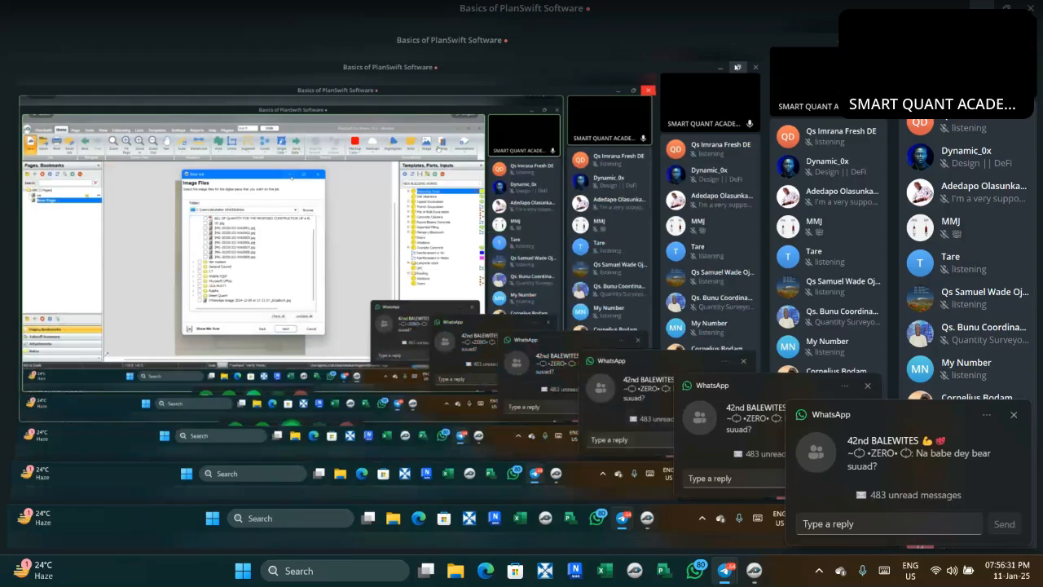
left_click(981, 9)
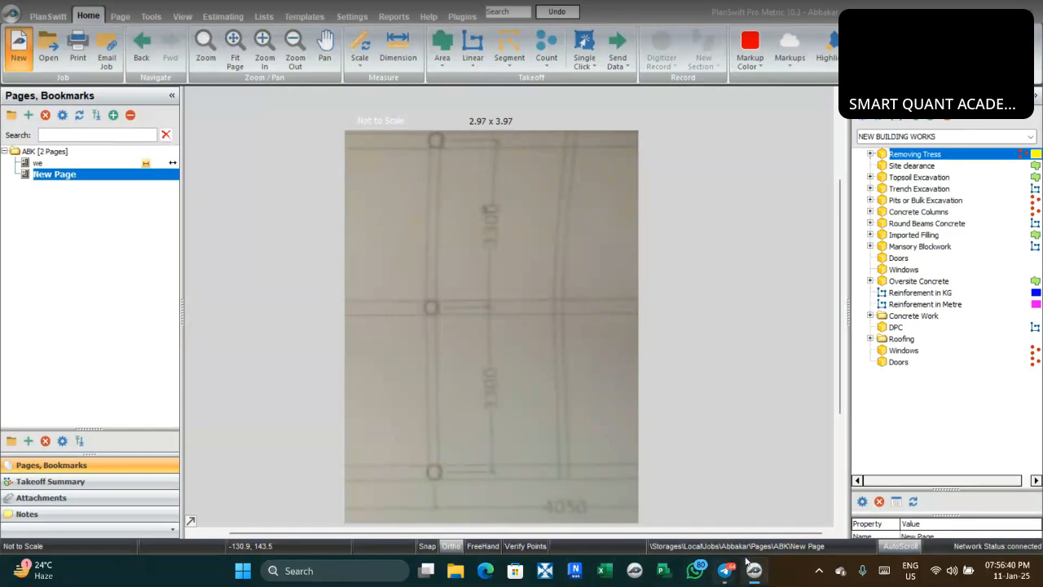
mouse_move(750, 566)
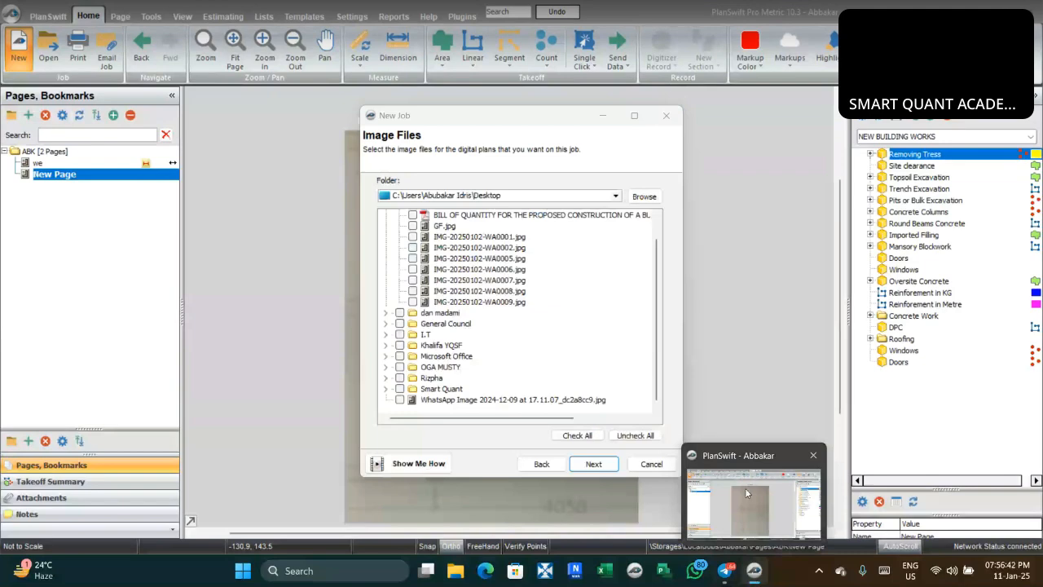
left_click(745, 487)
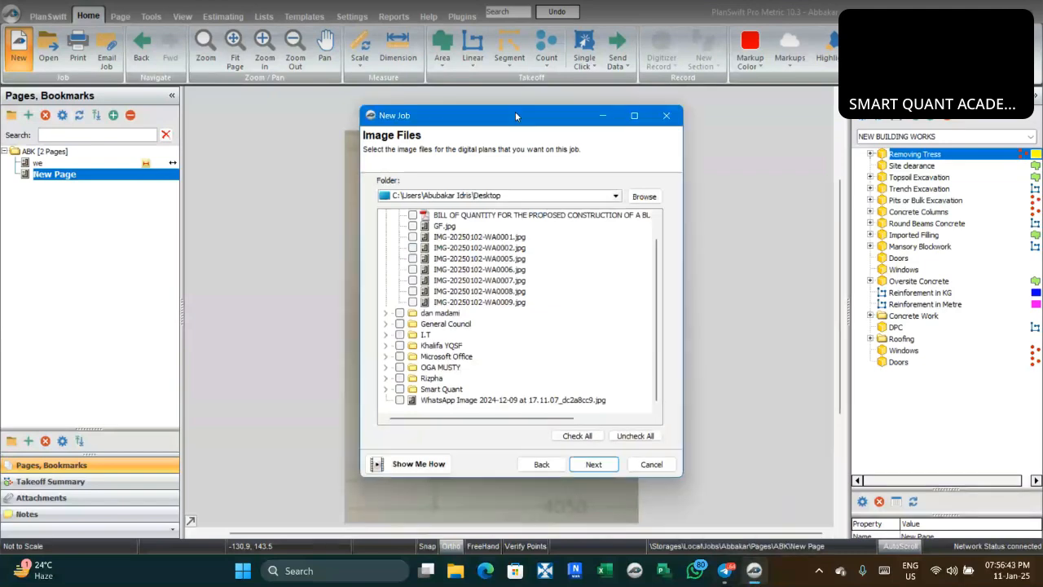
left_click(667, 116)
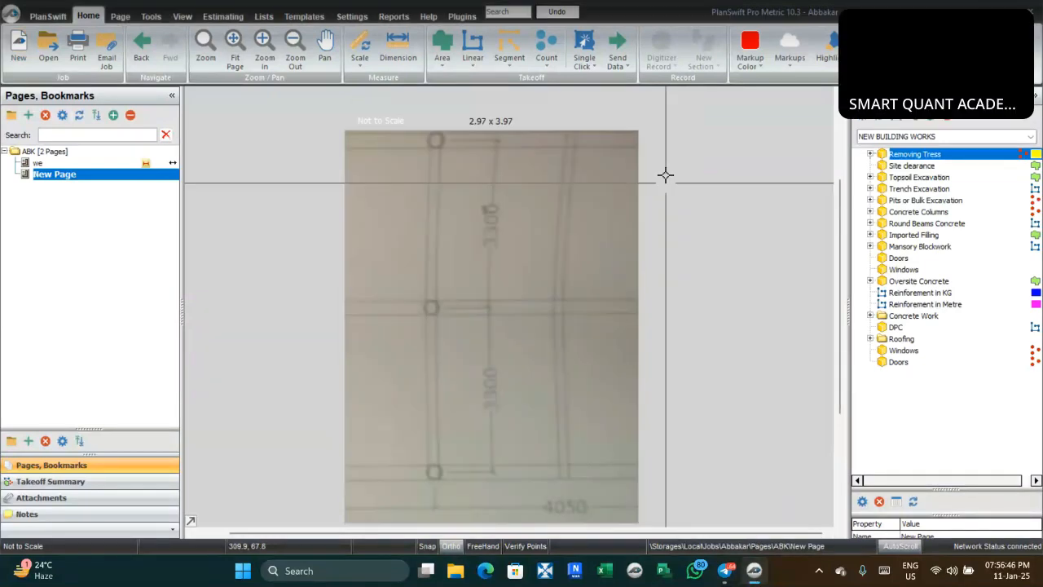
Switch to File Explorer and copy the BQ DRAFT PDF from the Drawings folder in Documents to the Desktop
left_click(984, 12)
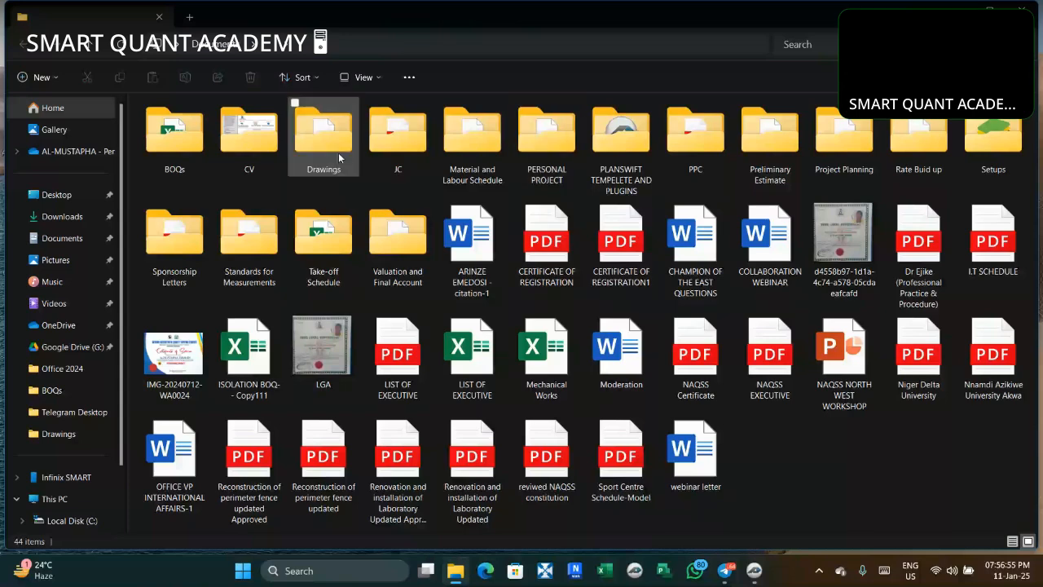
double_click(323, 131)
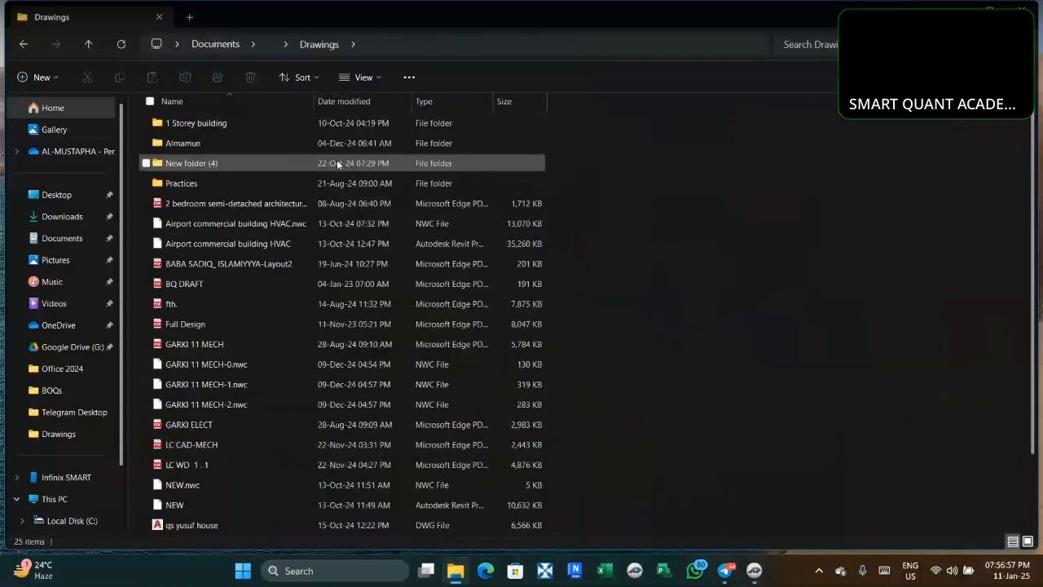
left_click(254, 277)
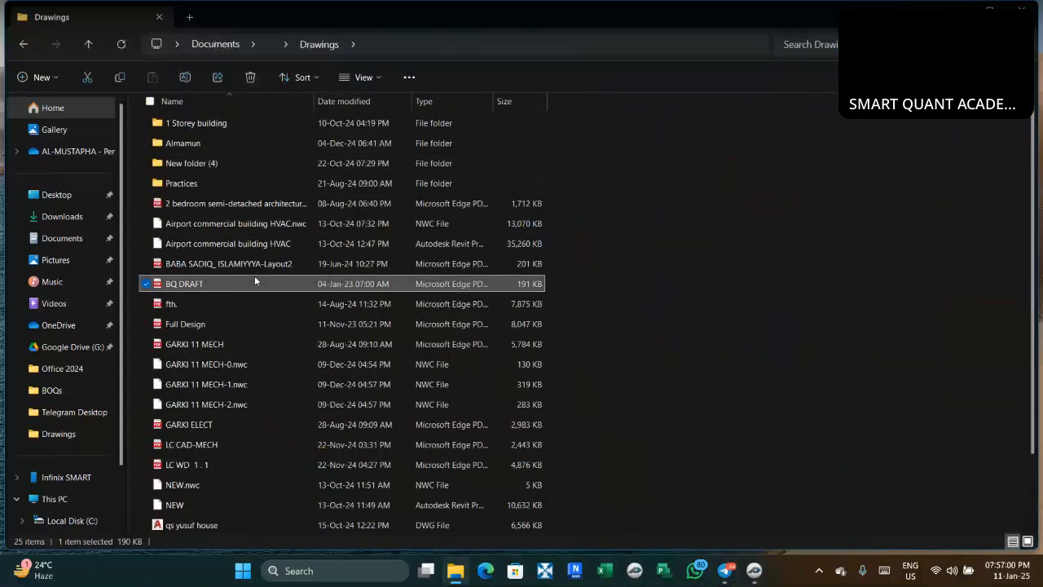
double_click(255, 280)
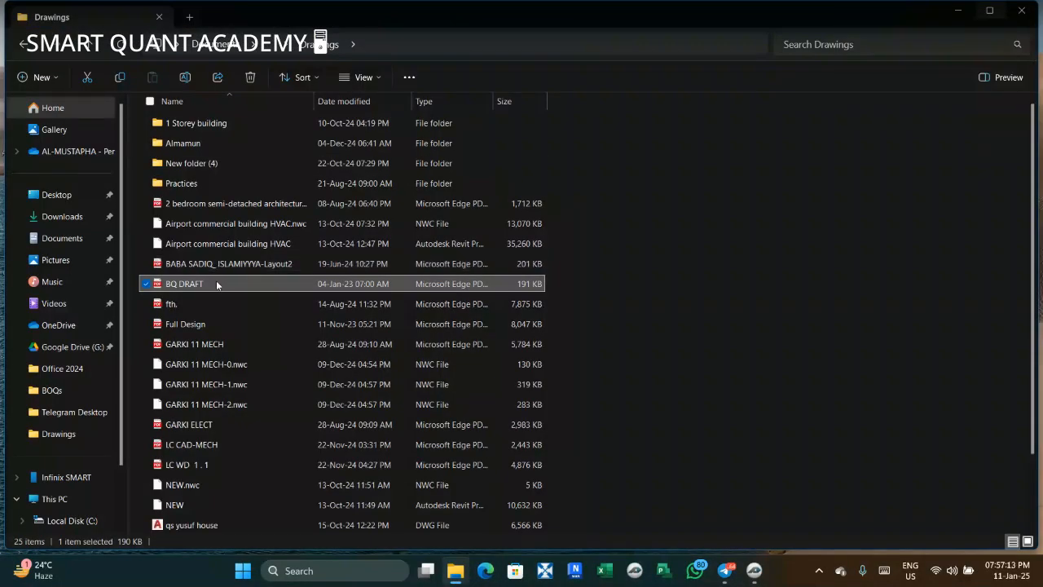
right_click(213, 286)
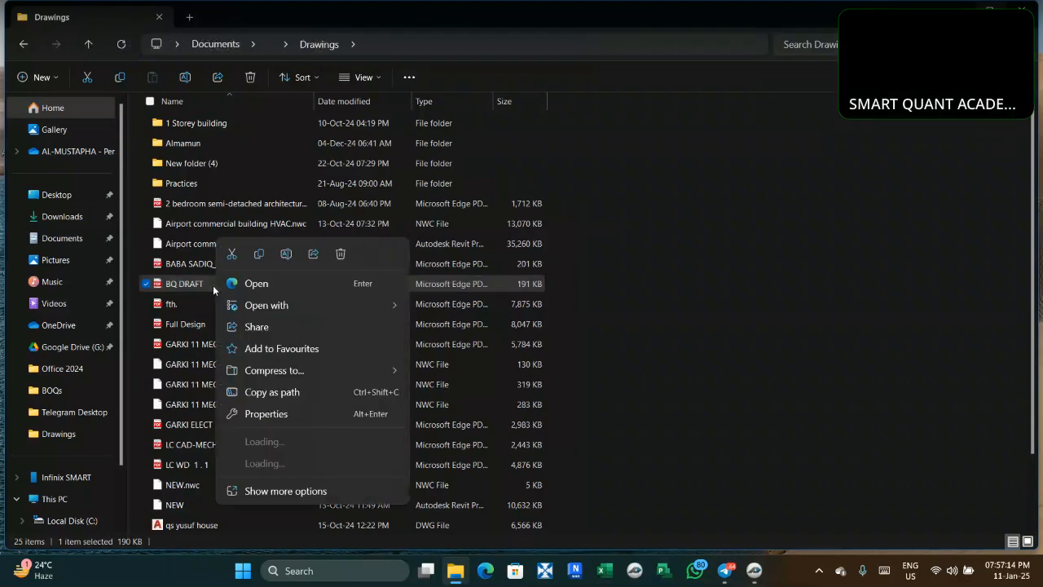
left_click(261, 254)
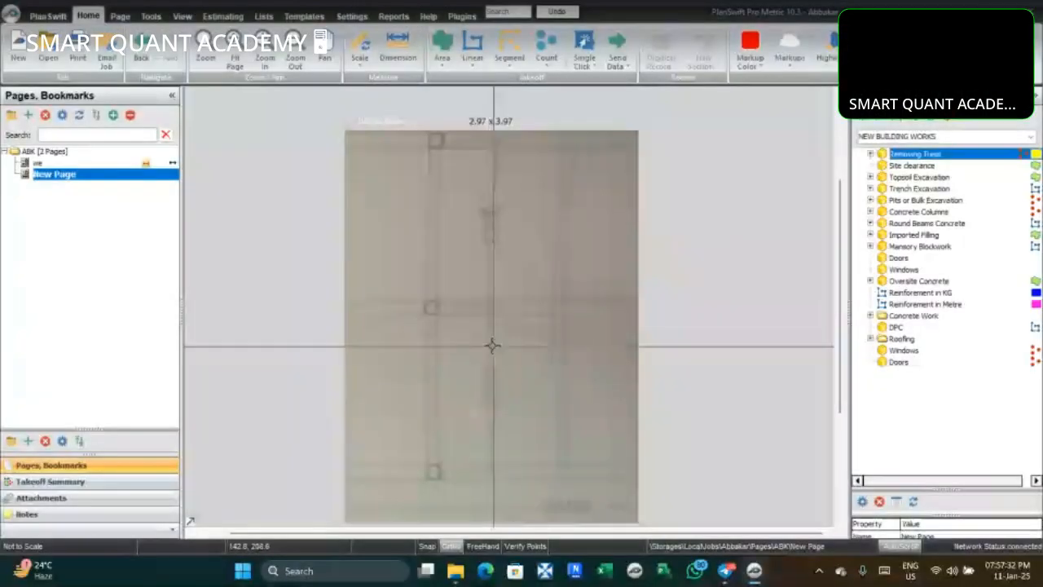
Set up a new job in PlanSwift with number 003 and description RESIDENTIAL, keeping Local and Metric, and proceed to its image files
left_click(19, 47)
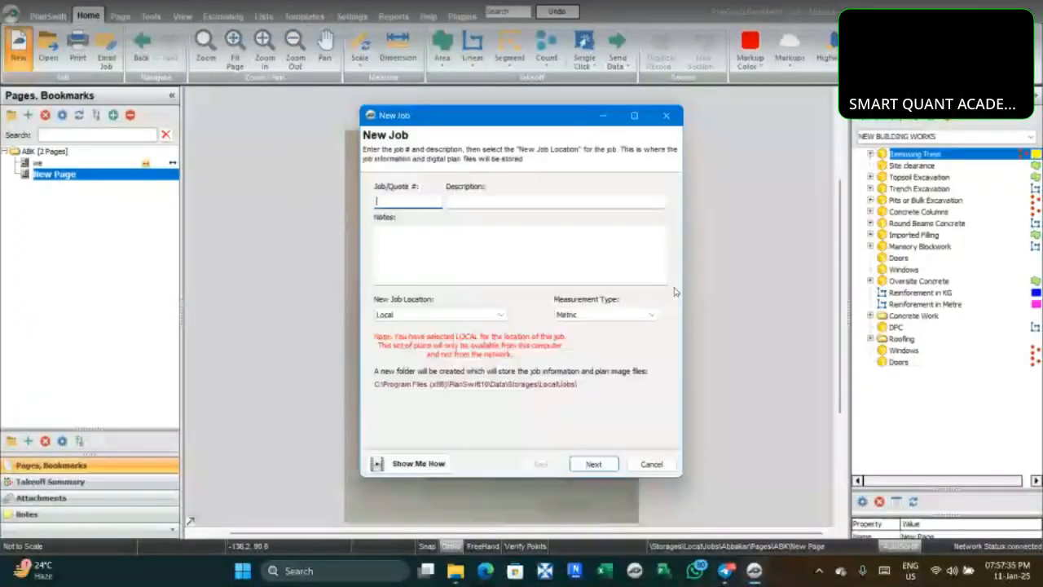
type("003")
left_click(561, 202)
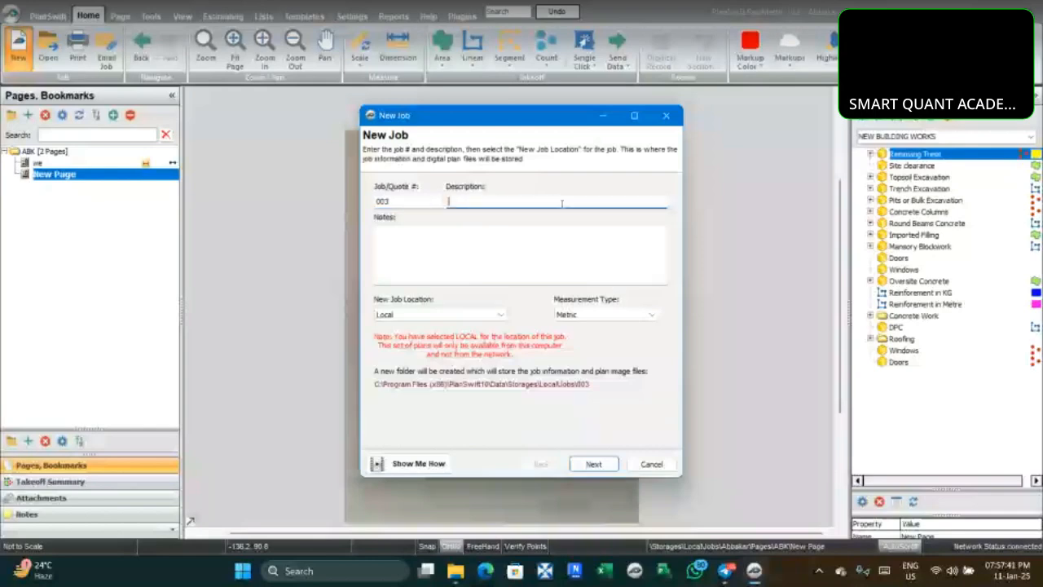
type("RESIDENT")
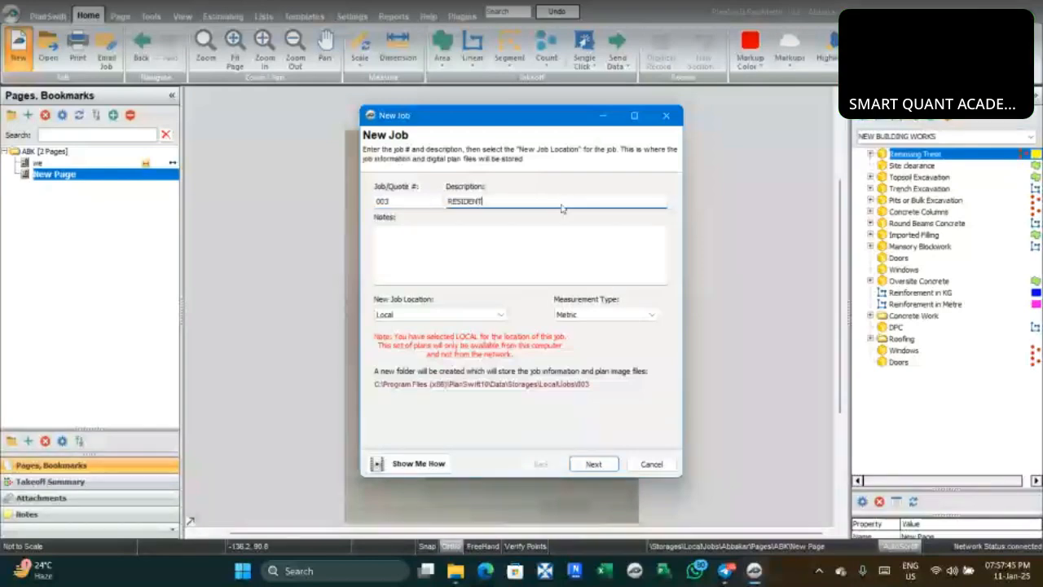
type("IAL")
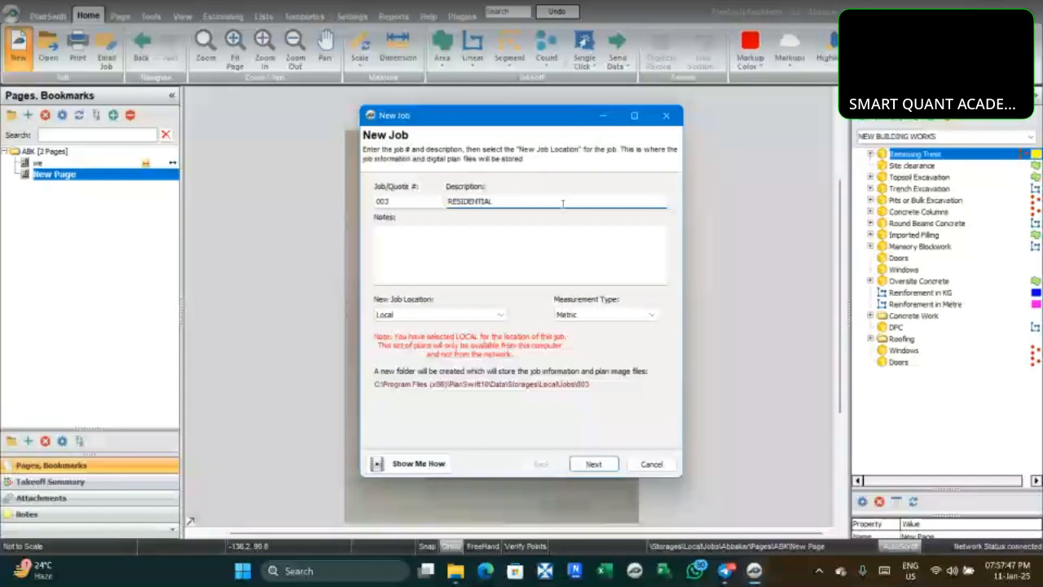
key("Return")
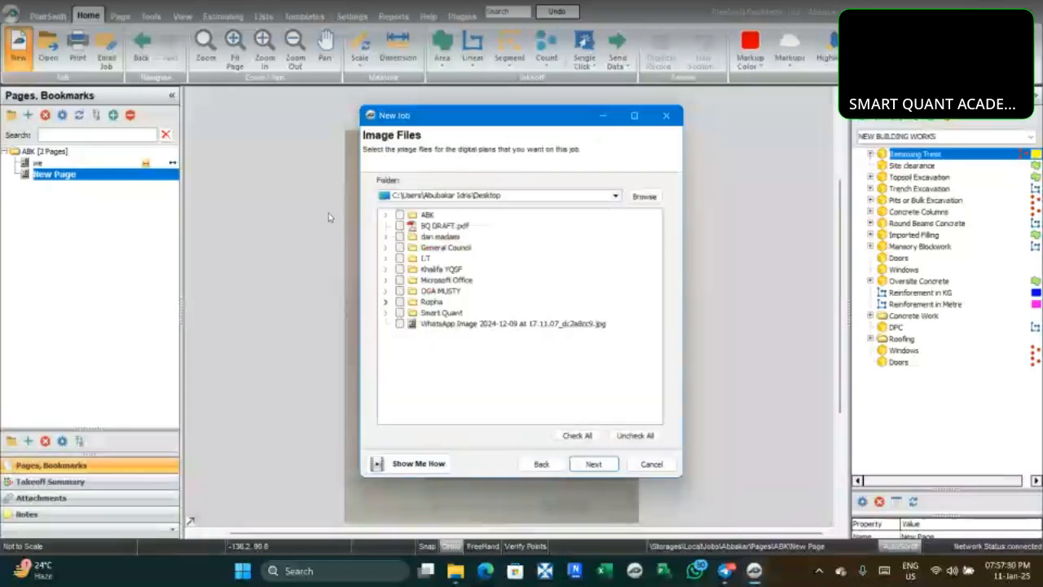
Select BQ DRAFT.pdf as the job's image file and convert it to TIF in True Color (32 bit) at 200 DPI
left_click(400, 225)
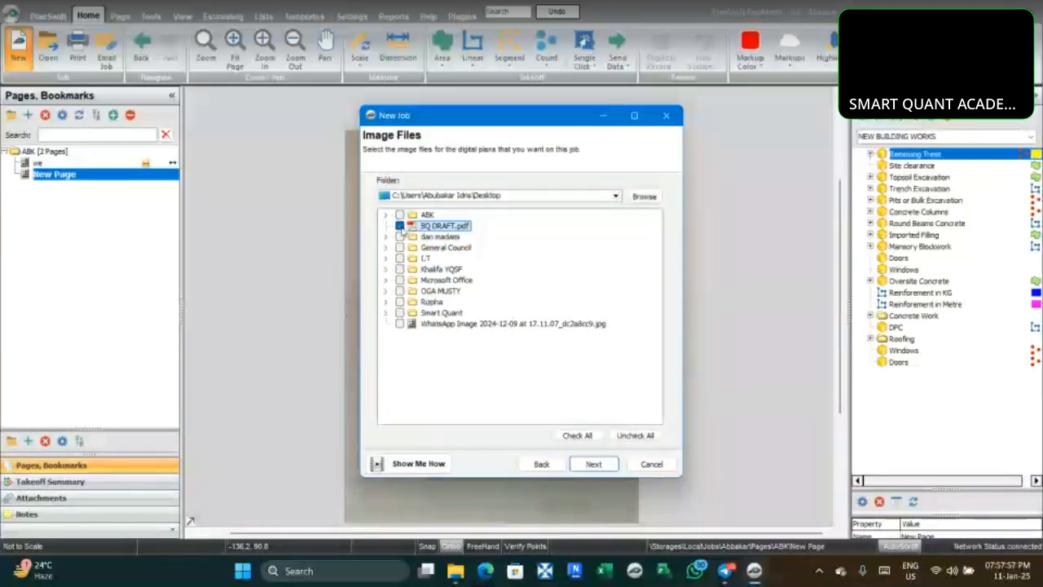
left_click(593, 464)
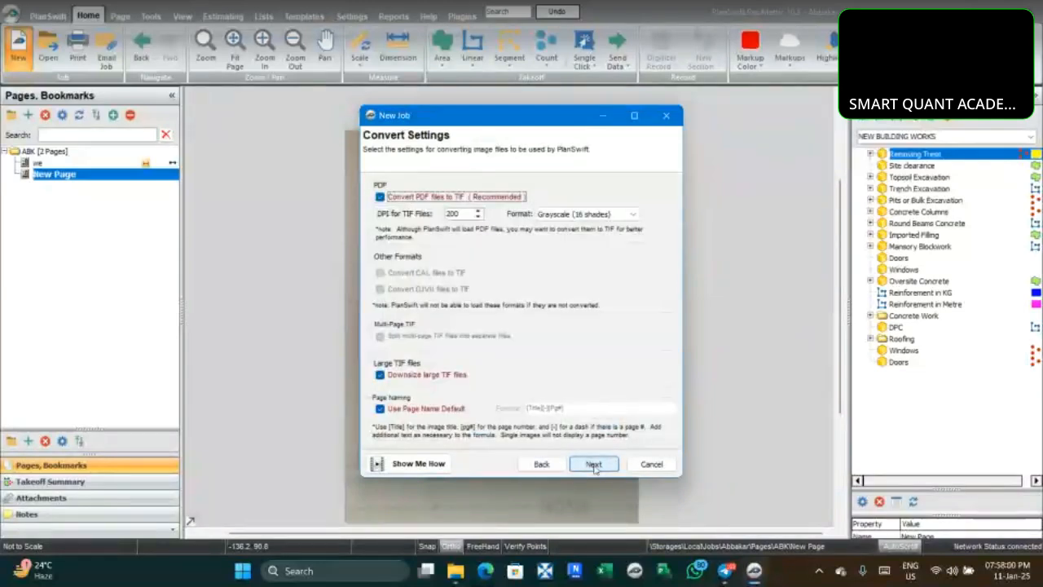
left_click(635, 215)
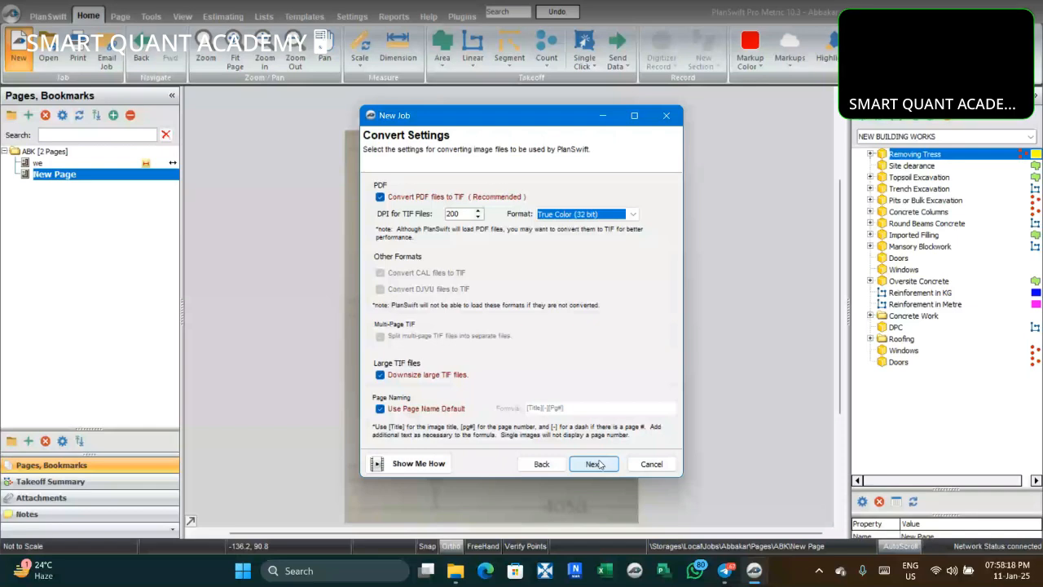
left_click(594, 464)
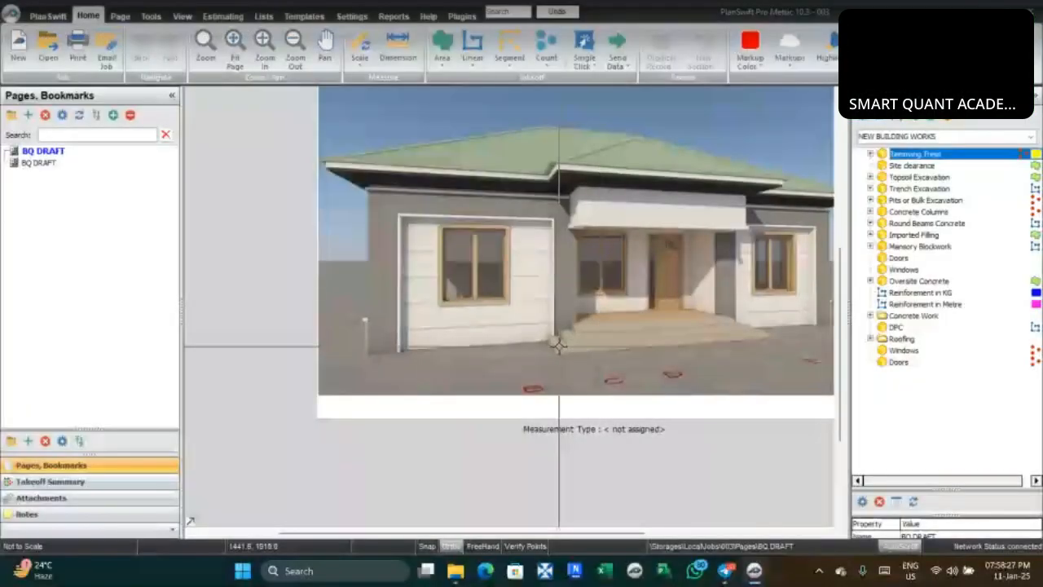
Open the second BQ DRAFT page and examine the overall and grid dimensions above the floor plan
left_click(39, 163)
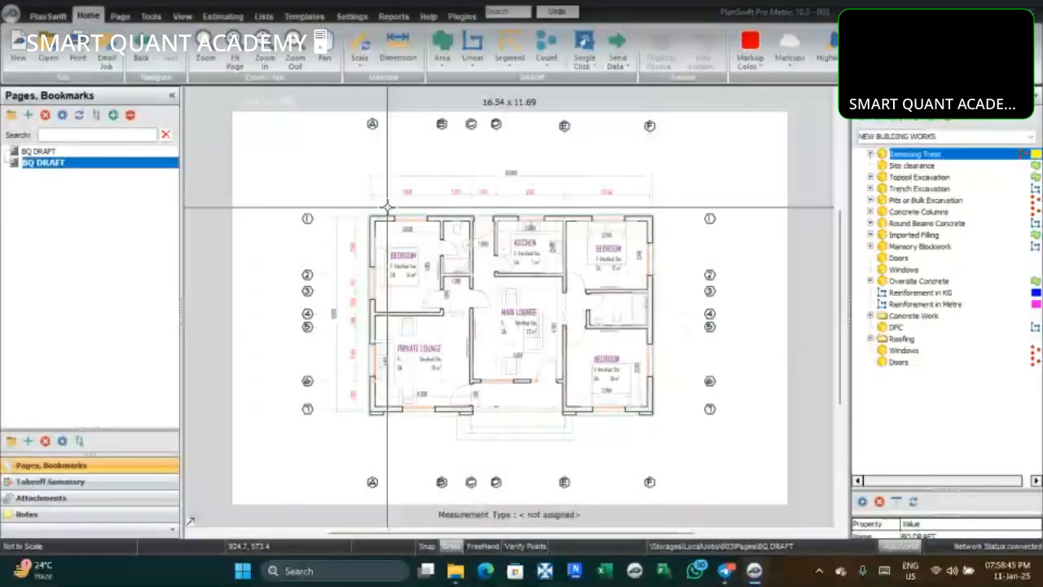
scroll(531, 170, "up", 4)
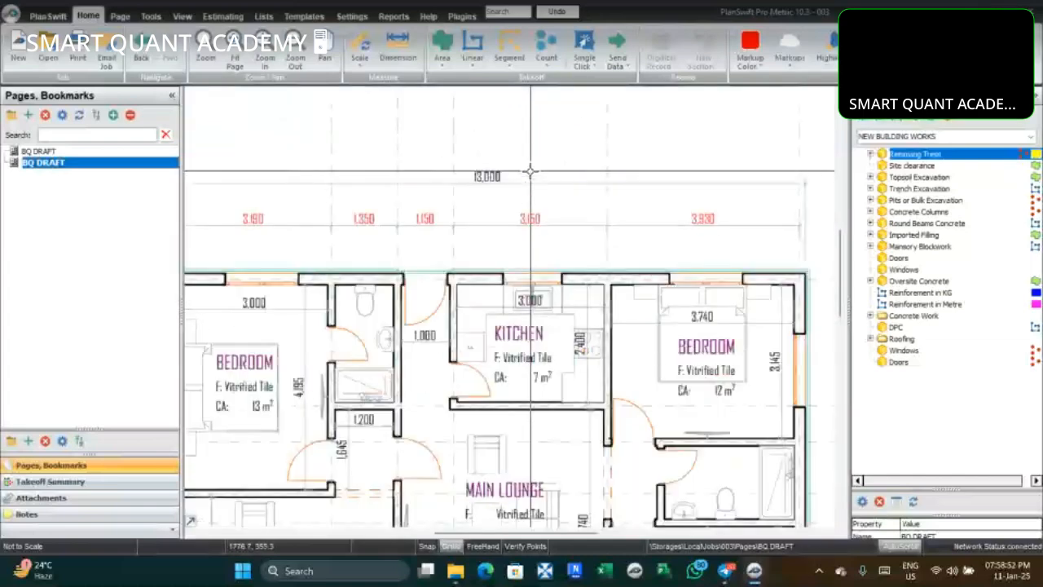
scroll(530, 170, "down", 2)
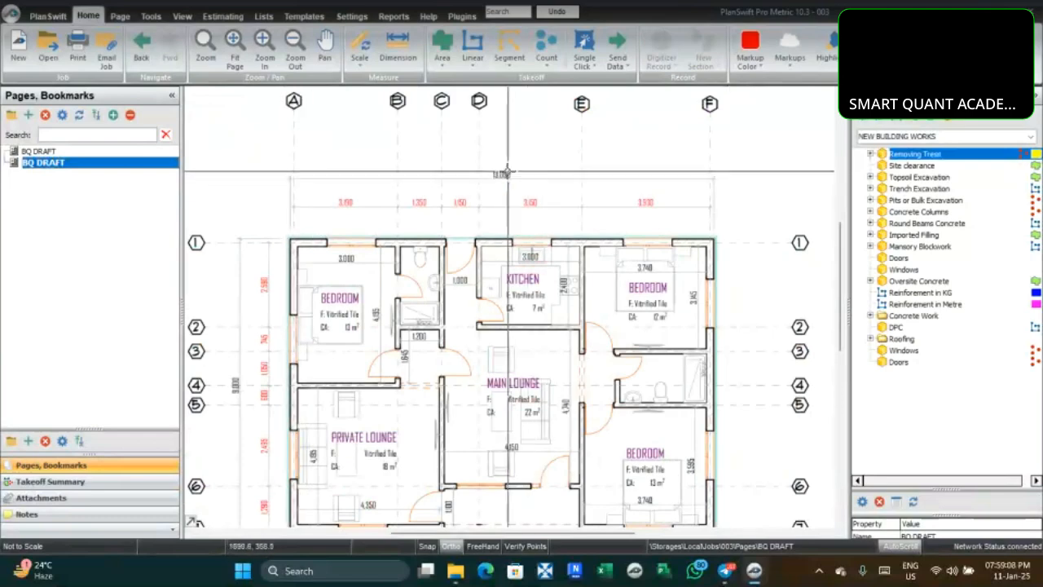
scroll(508, 173, "up", 3)
scroll(507, 172, "down", 2)
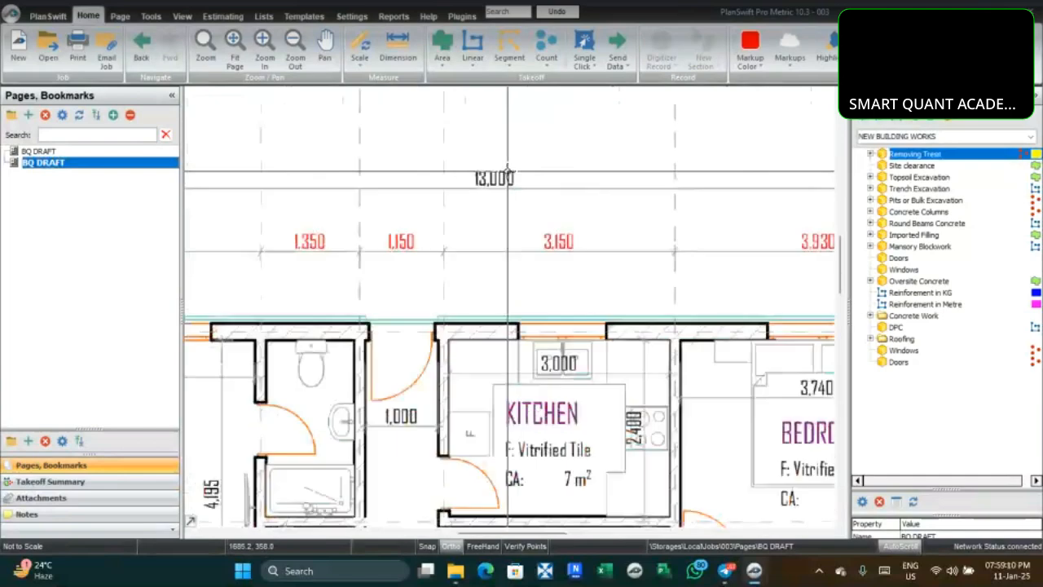
scroll(508, 172, "down", 2)
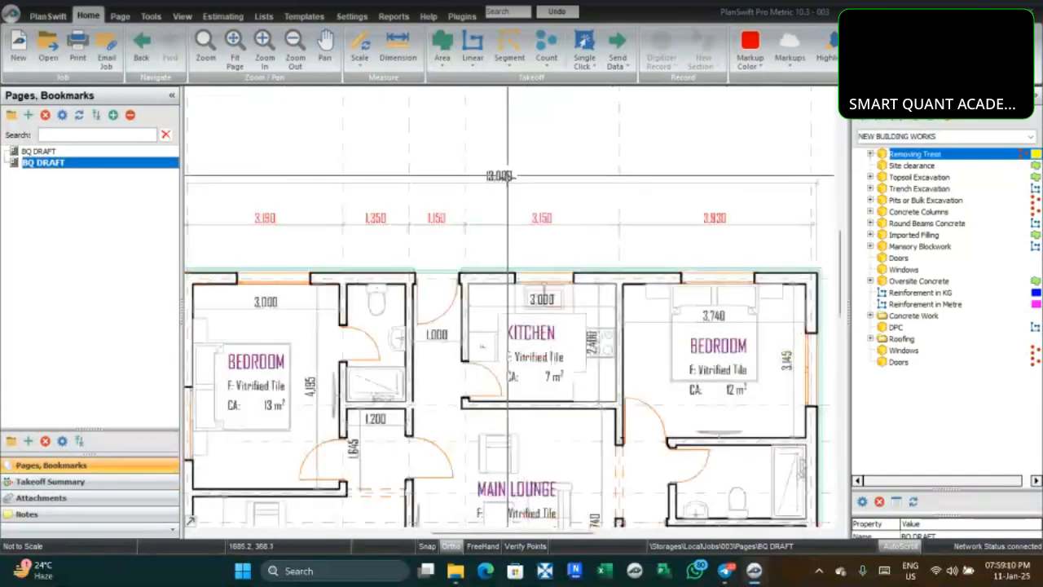
scroll(431, 222, "up", 3)
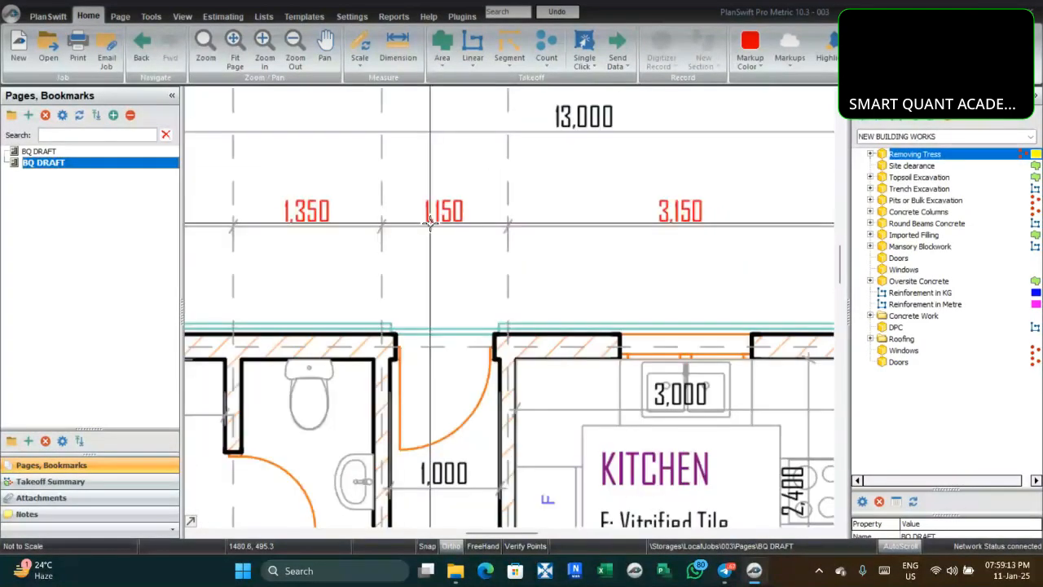
Examine the 1,150 grid dimension and the 1,000 passage dimension beside the kitchen as possible scale references
scroll(430, 222, "down", 3)
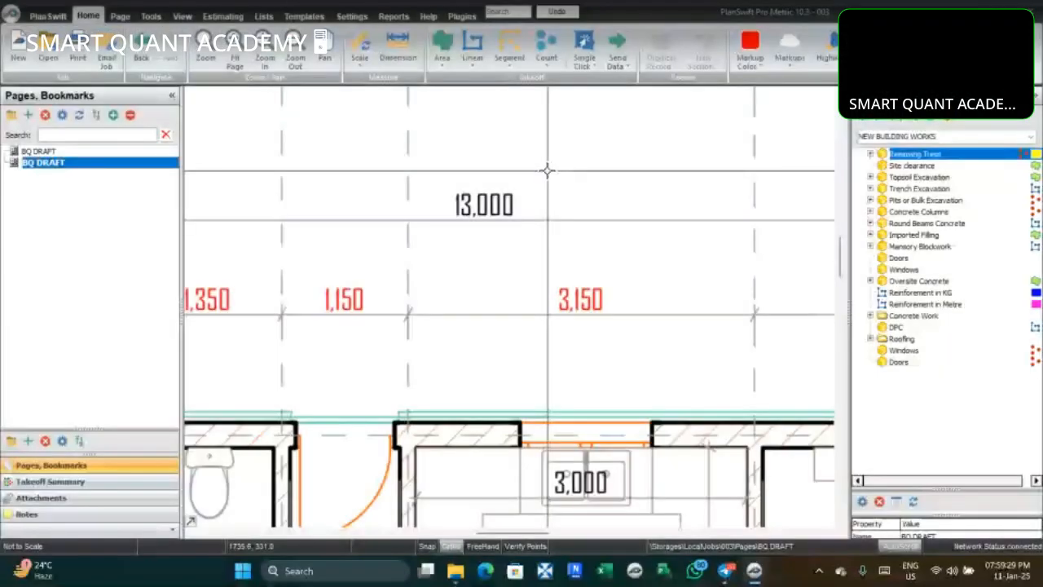
scroll(493, 205, "up", 2)
scroll(379, 287, "up", 3)
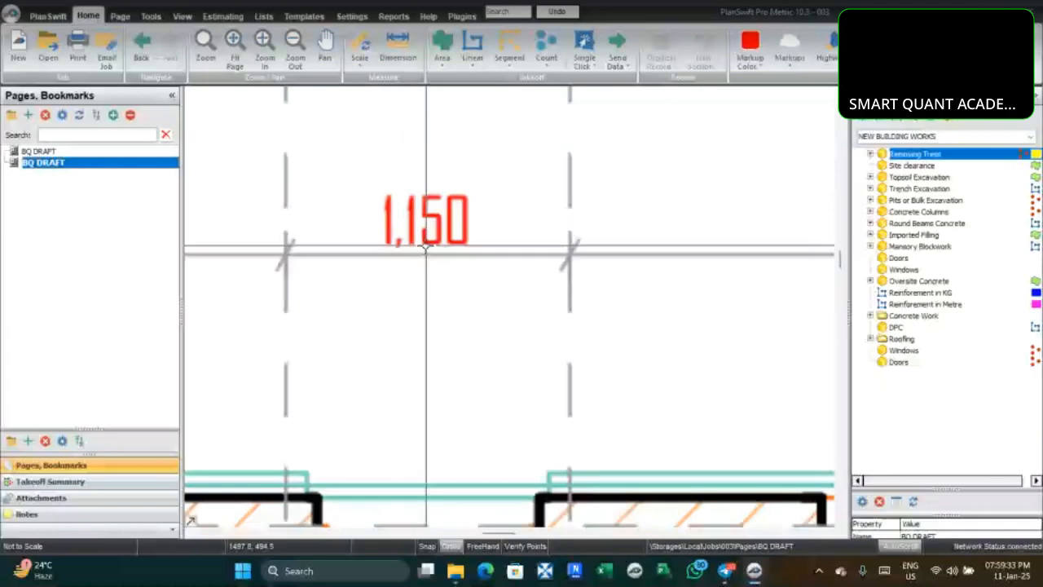
scroll(435, 280, "down", 3)
scroll(398, 440, "up", 3)
scroll(398, 441, "up", 2)
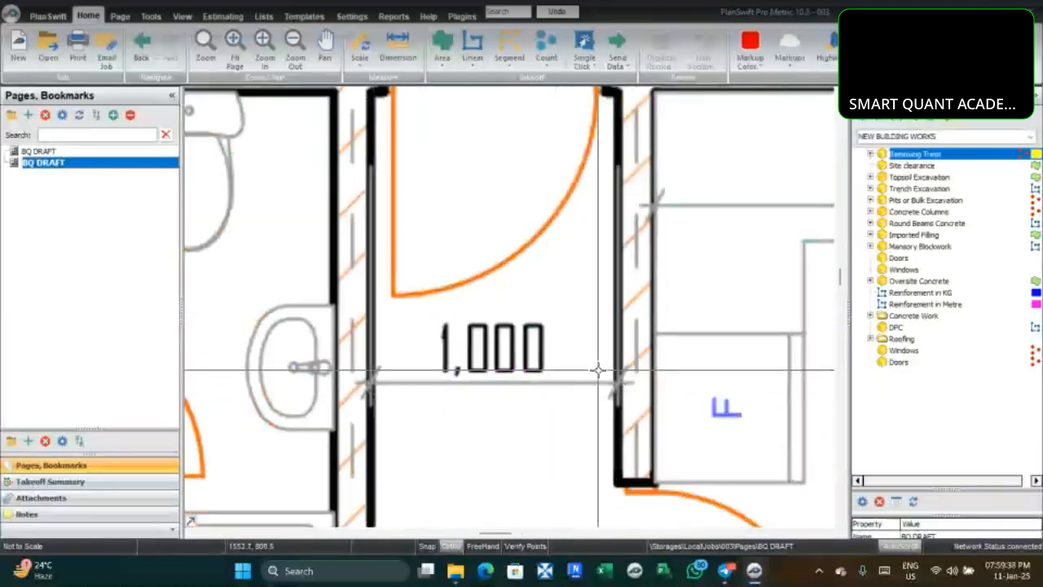
scroll(600, 373, "down", 4)
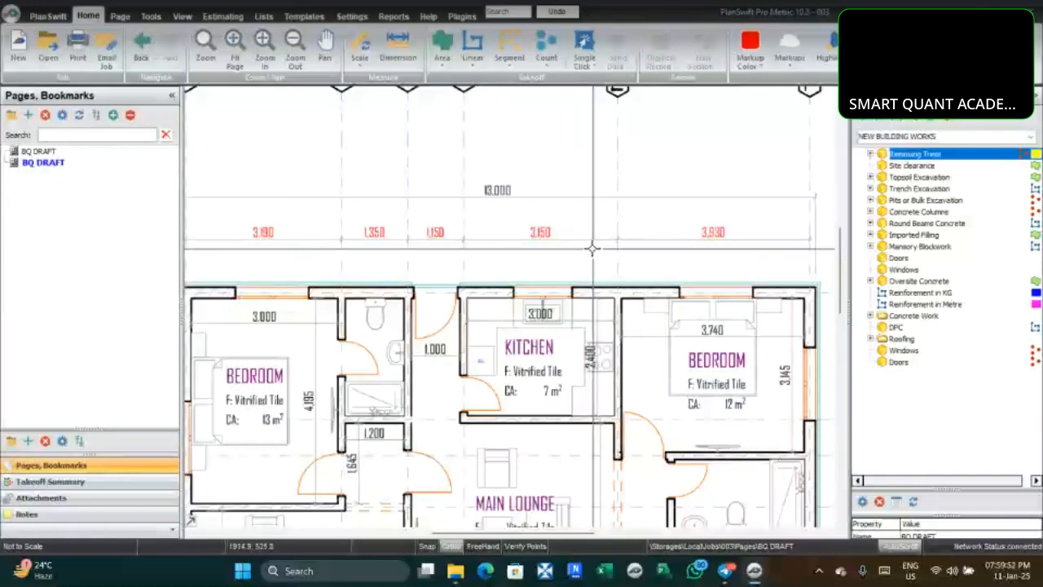
scroll(592, 248, "down", 2)
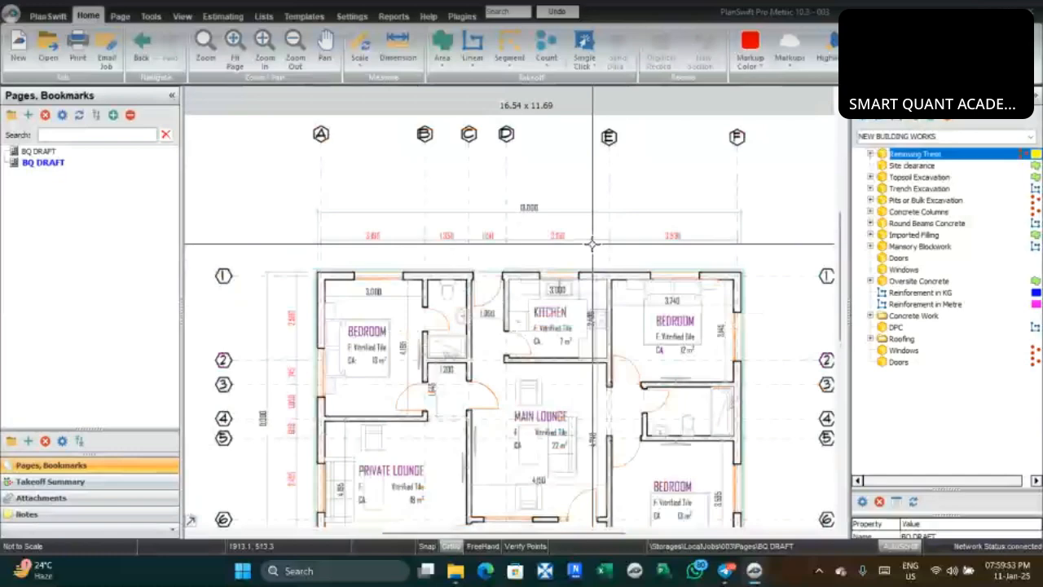
scroll(592, 242, "down", 2)
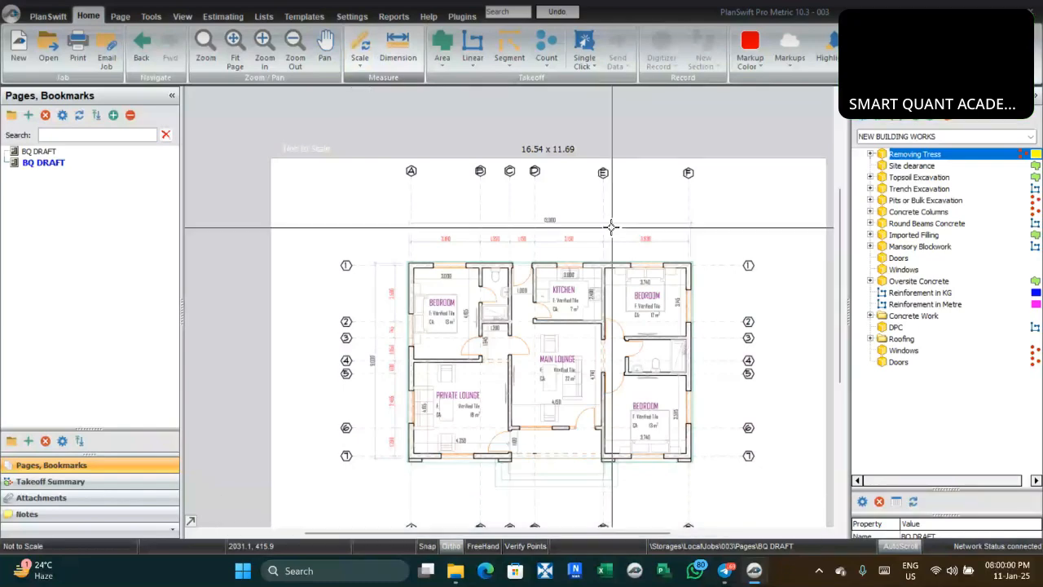
Start scaling the floor plan page with a metric distance of 1 M, keeping automatic dimension line creation on
scroll(611, 226, "up", 4)
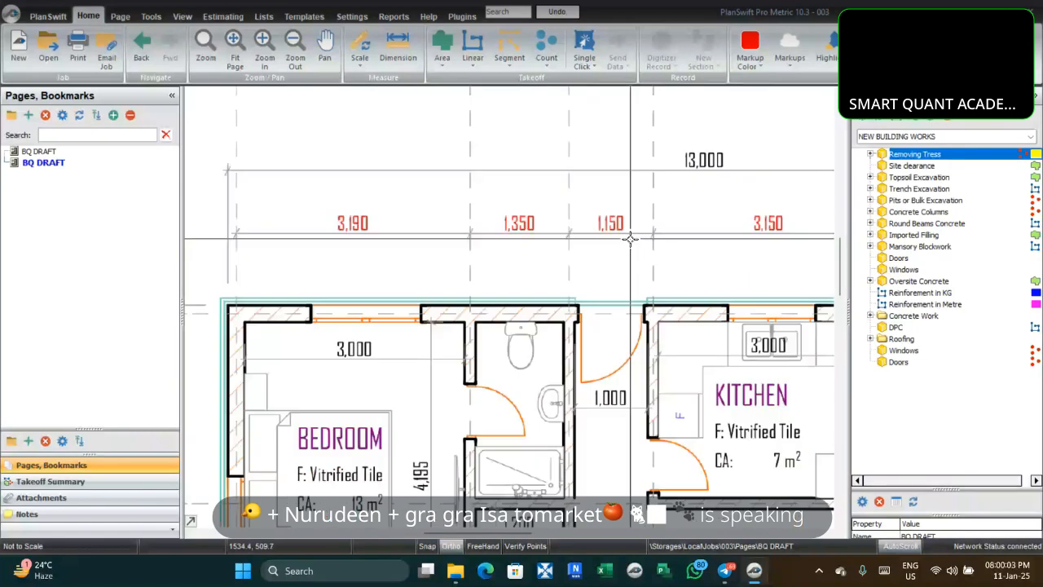
left_click_drag(646, 328, 604, 333)
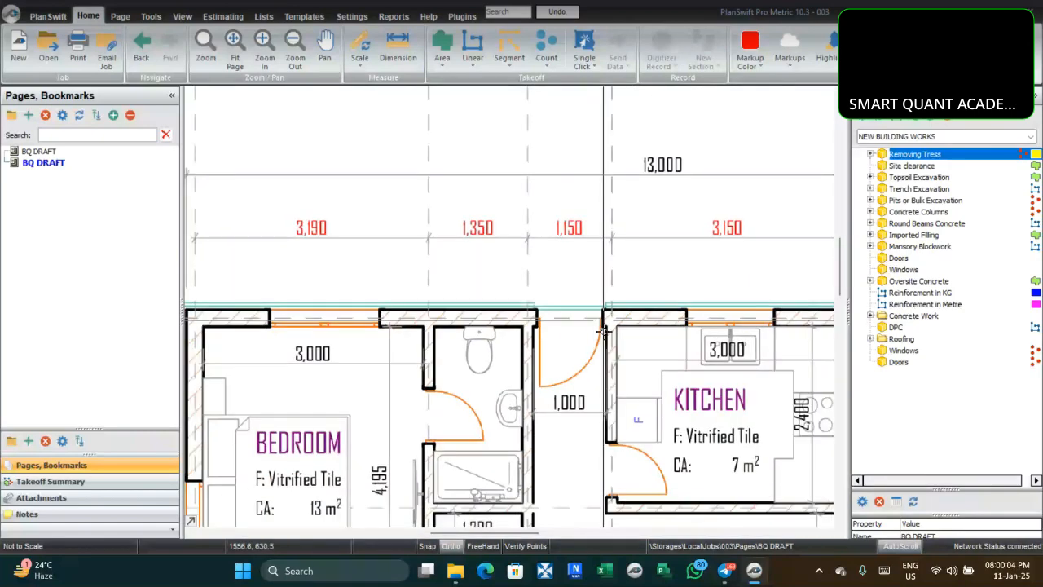
scroll(573, 216, "up", 1)
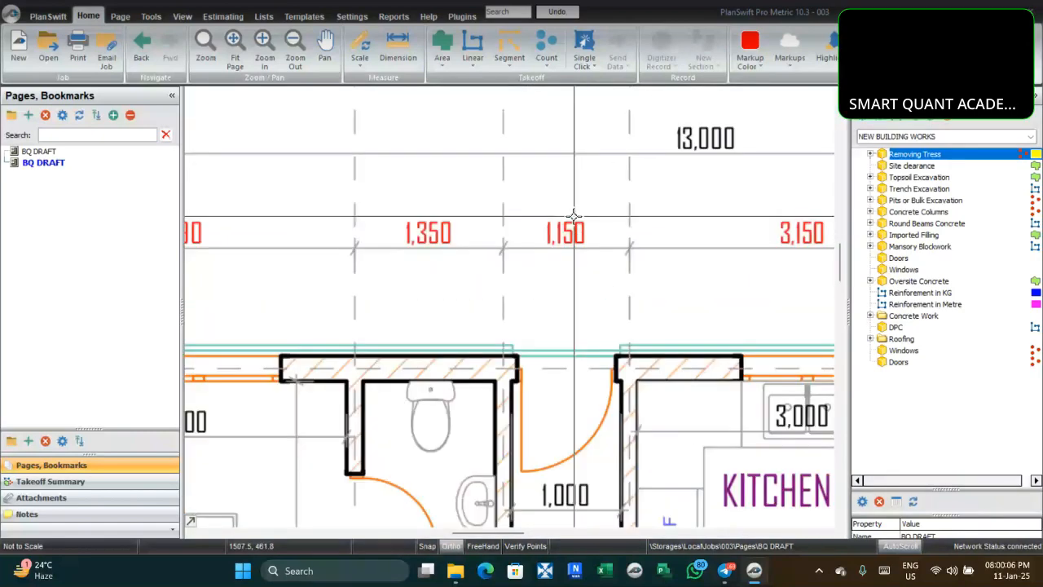
scroll(574, 216, "up", 2)
scroll(528, 303, "down", 1)
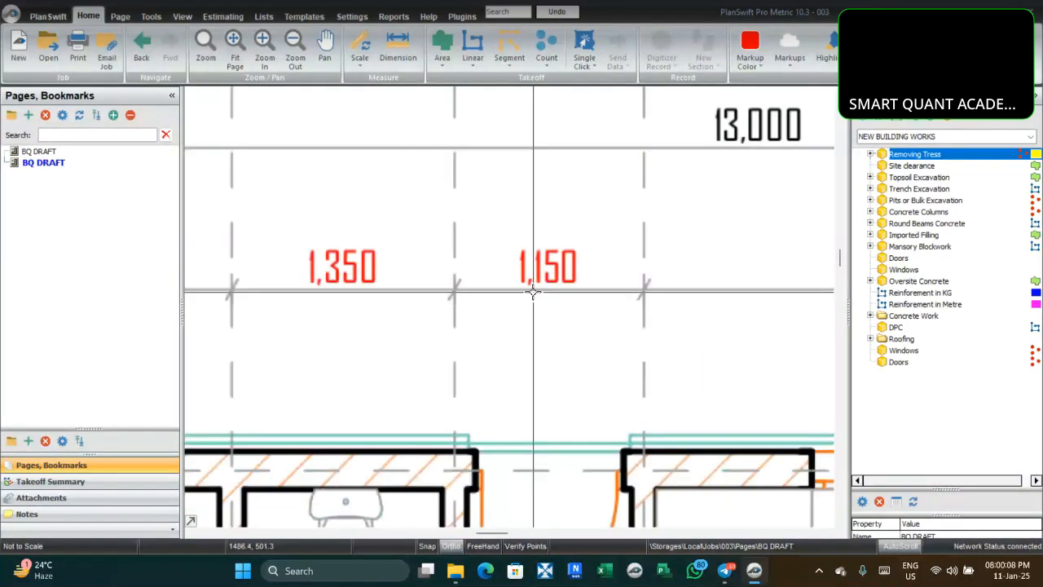
scroll(532, 292, "down", 1)
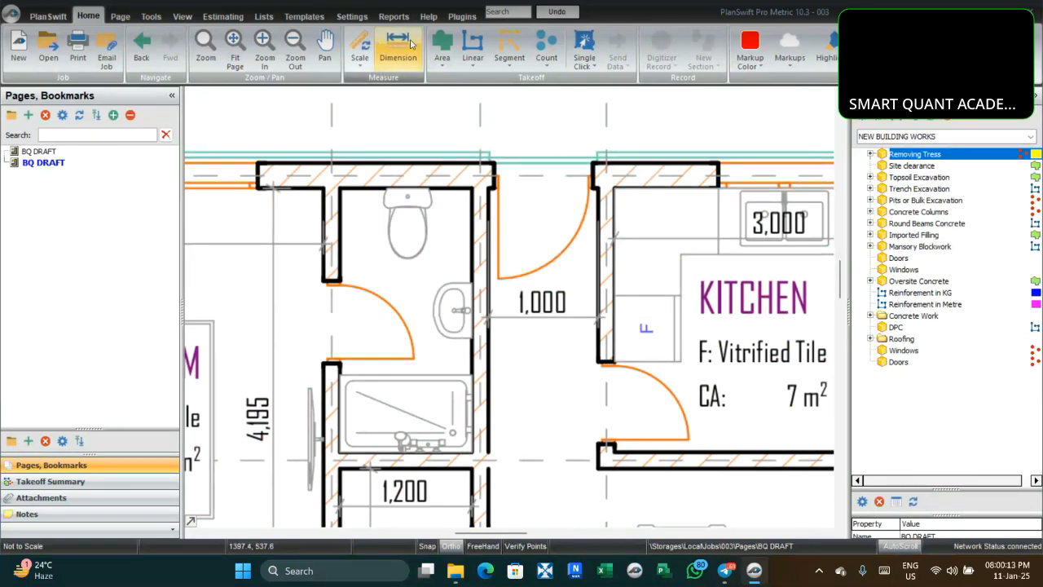
left_click(363, 45)
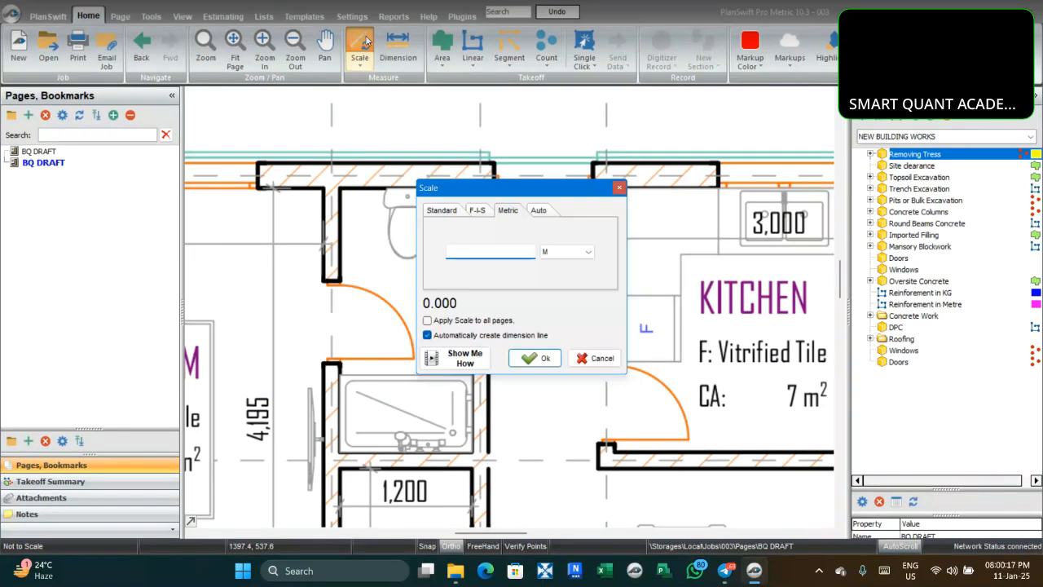
mouse_move(531, 183)
left_mouse_down()
mouse_move(445, 161)
mouse_move(405, 119)
left_mouse_up()
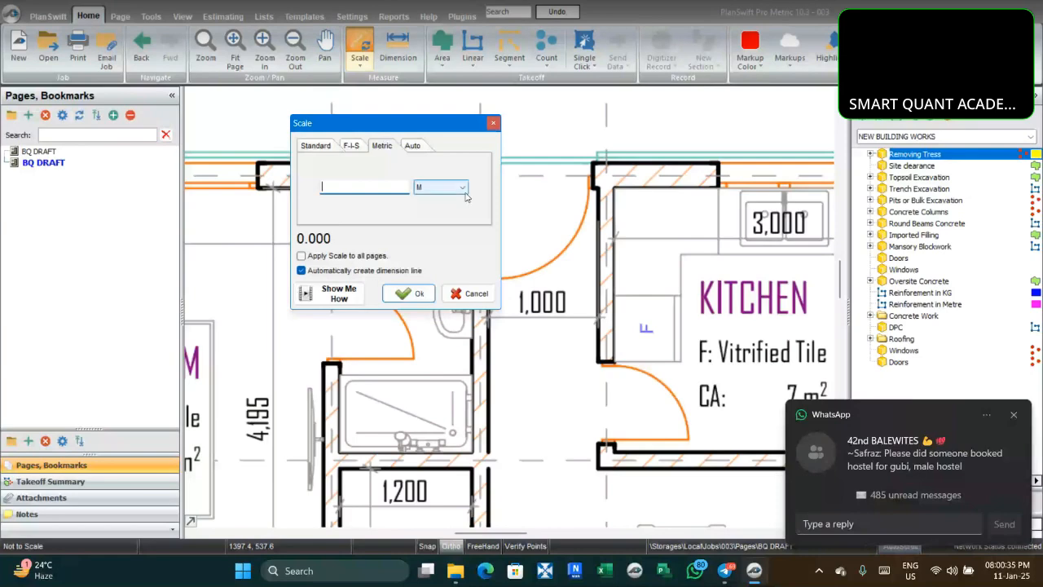
left_click(465, 192)
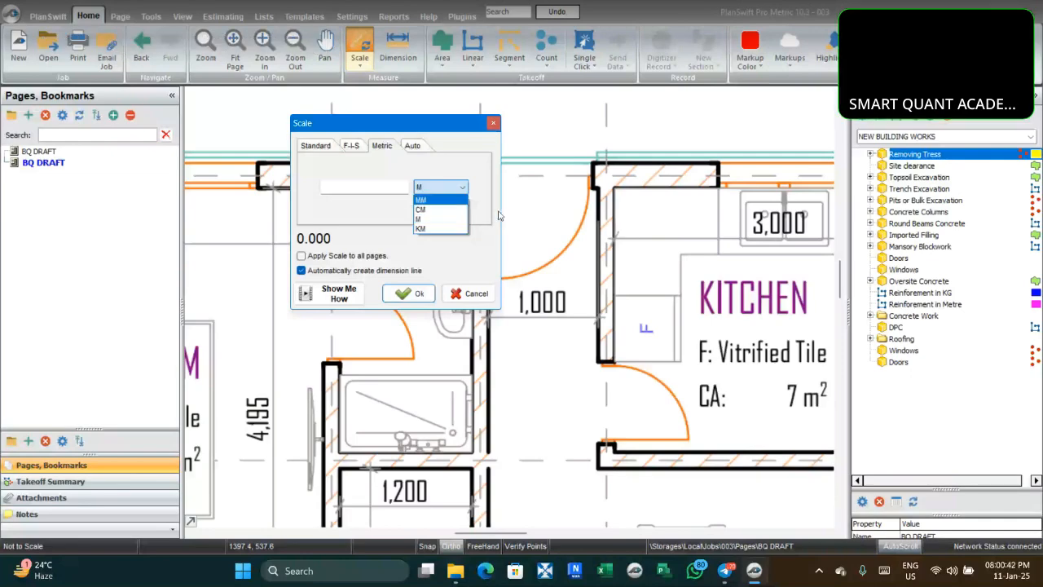
left_click(398, 190)
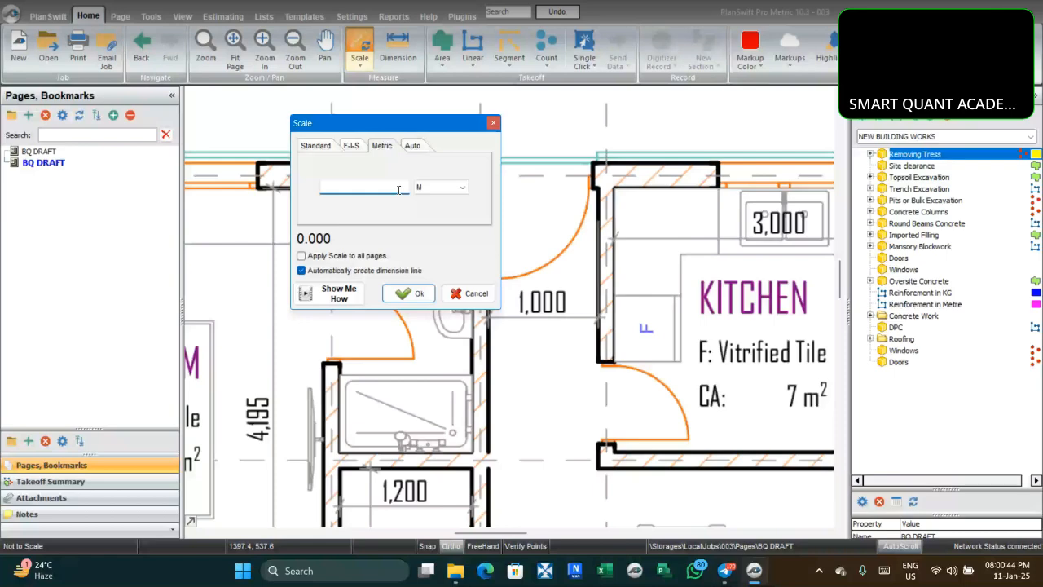
type("1")
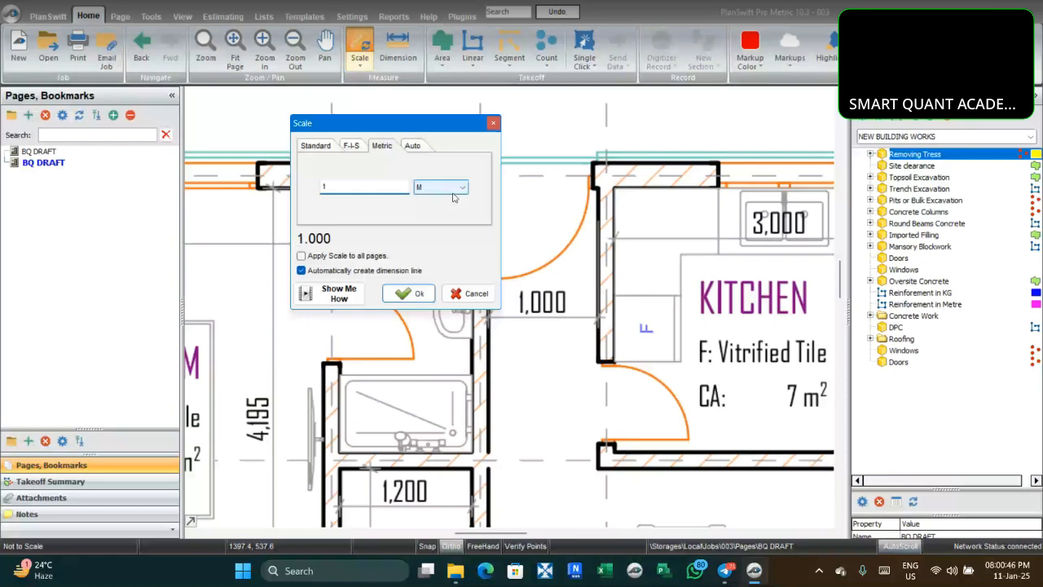
left_click(402, 293)
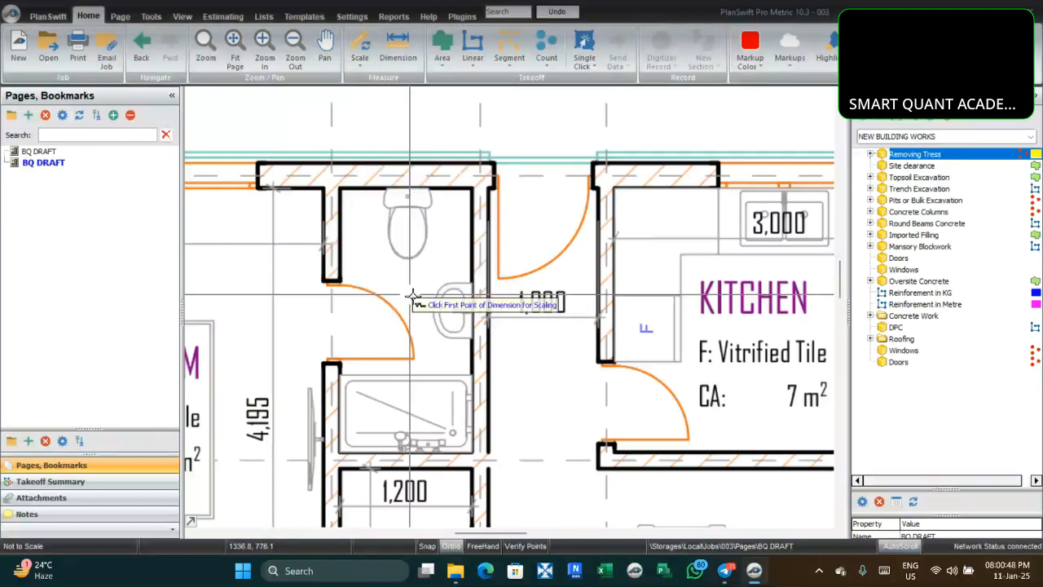
Mark the start and end points of the scale line along the 1,000 passage dimension beside the kitchen
scroll(484, 326, "up", 3)
scroll(484, 324, "up", 2)
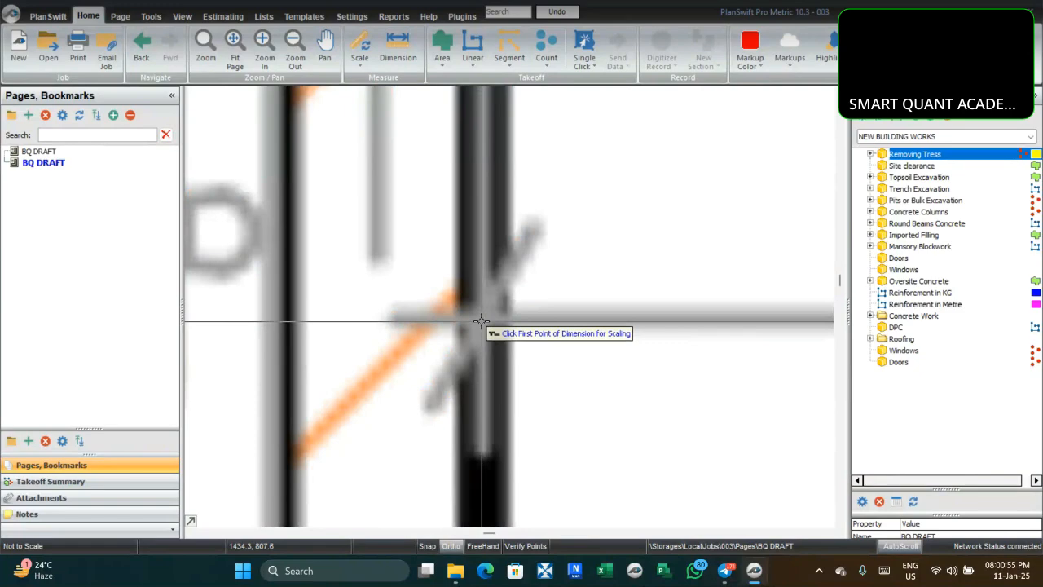
left_click(480, 321)
scroll(480, 320, "down", 3)
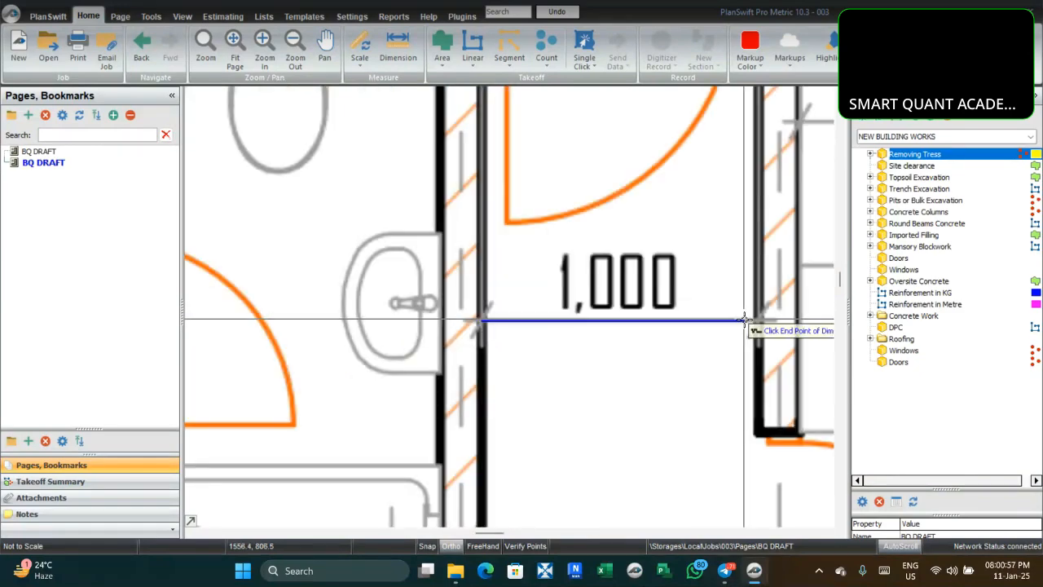
scroll(750, 308, "up", 3)
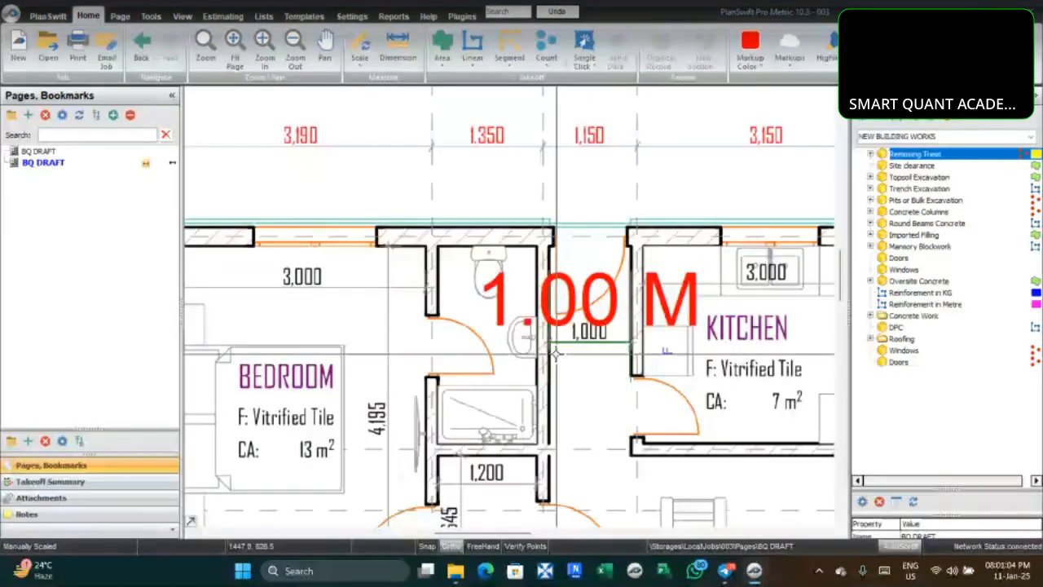
Measure the overall 13,000 dimension line above the floor plan from its grid A end to its grid F end
scroll(556, 353, "up", 4)
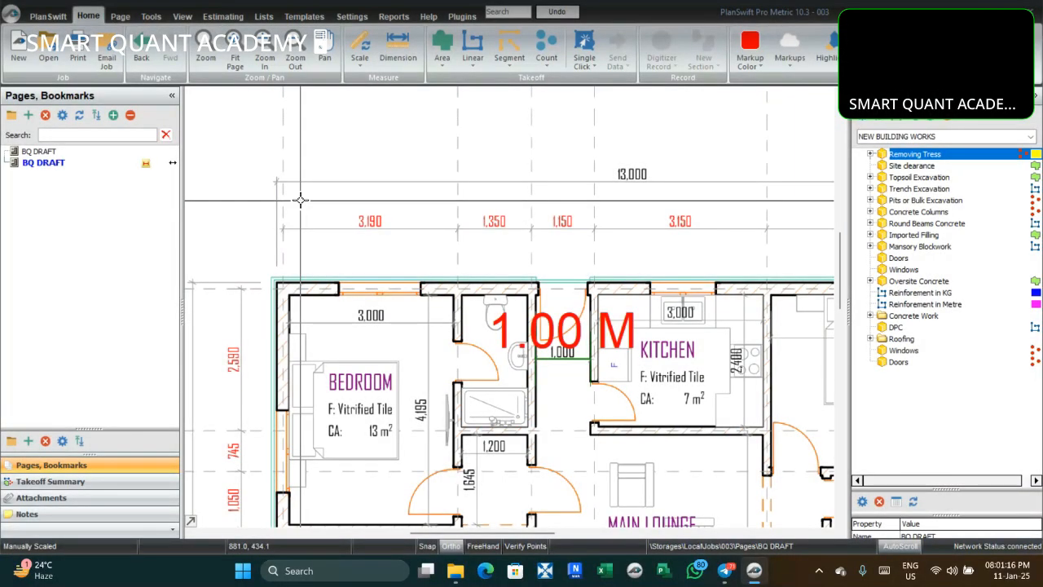
left_click_drag(732, 235, 528, 460)
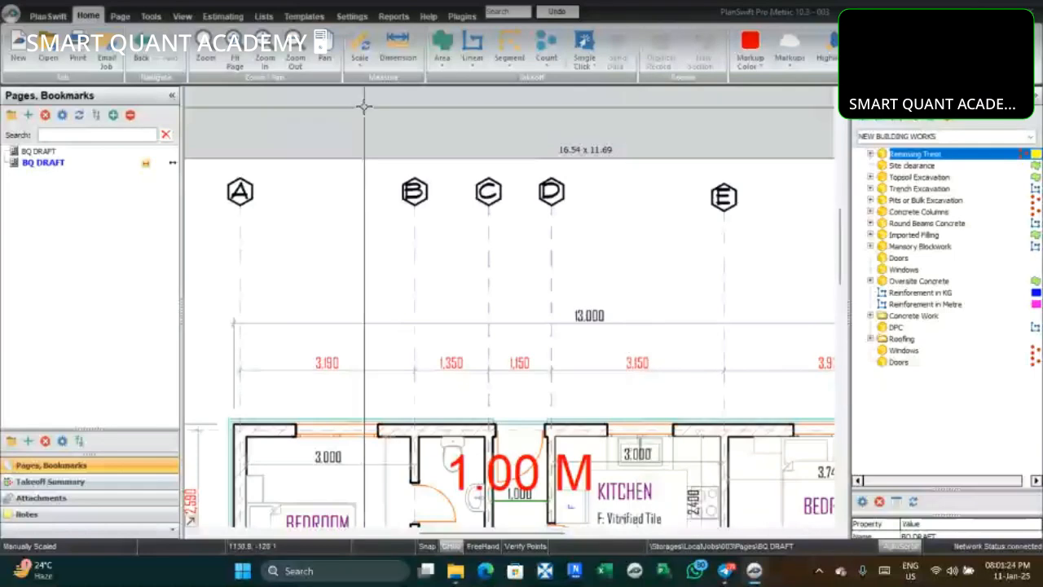
left_click(395, 56)
left_click(230, 330)
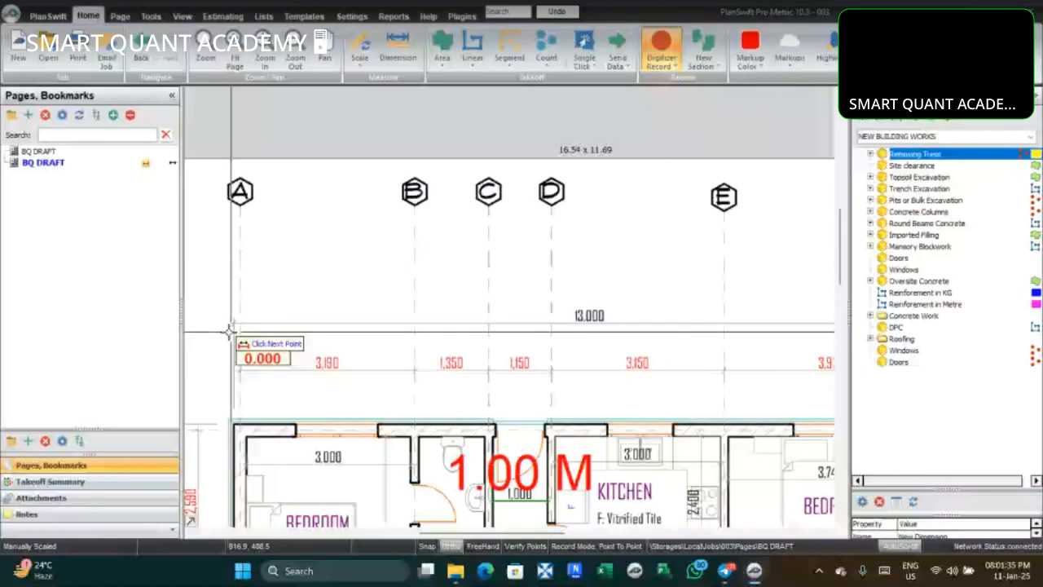
scroll(289, 266, "up", 5)
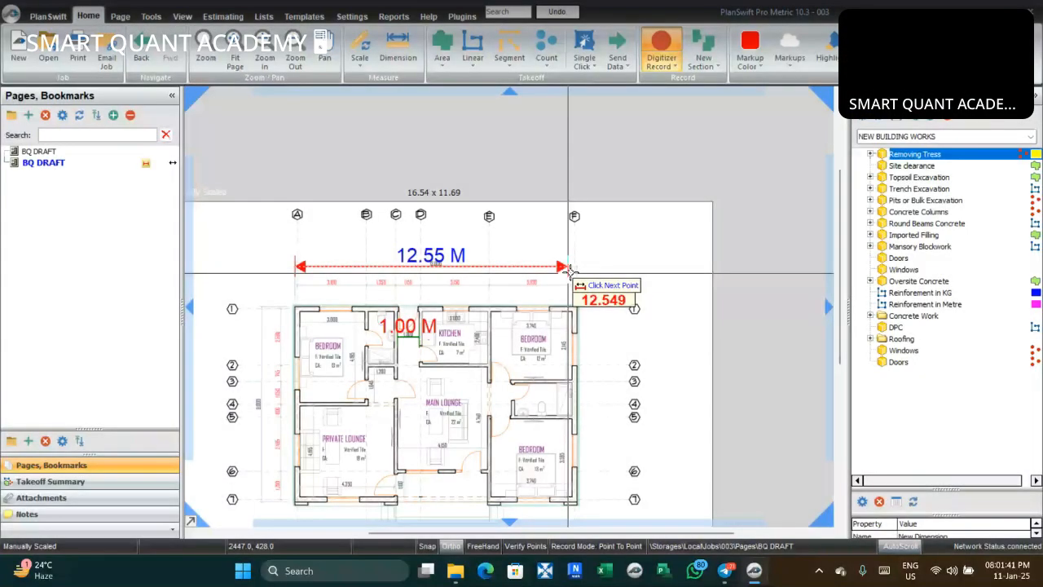
scroll(568, 269, "up", 5)
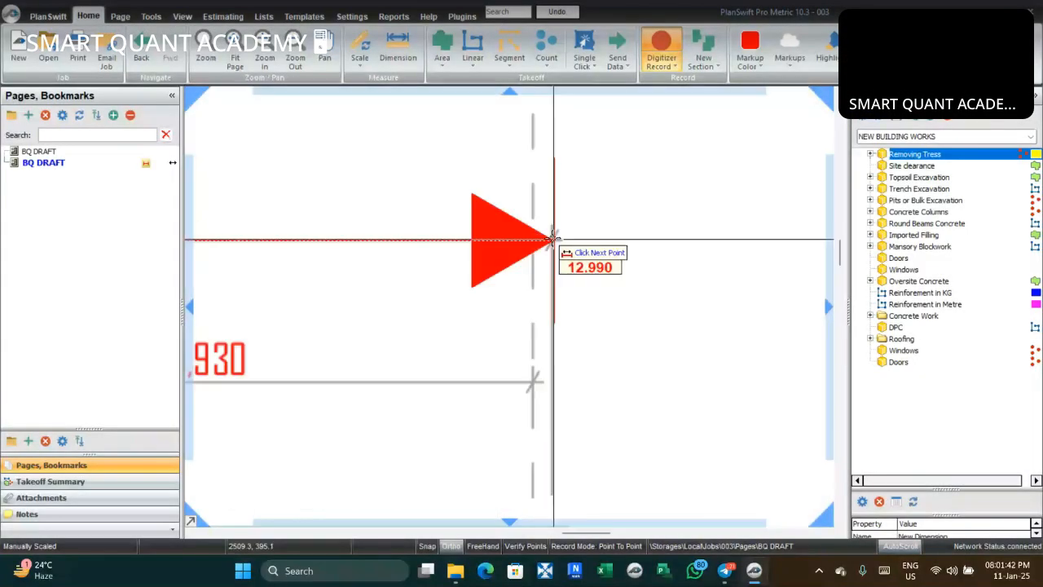
scroll(553, 238, "up", 3)
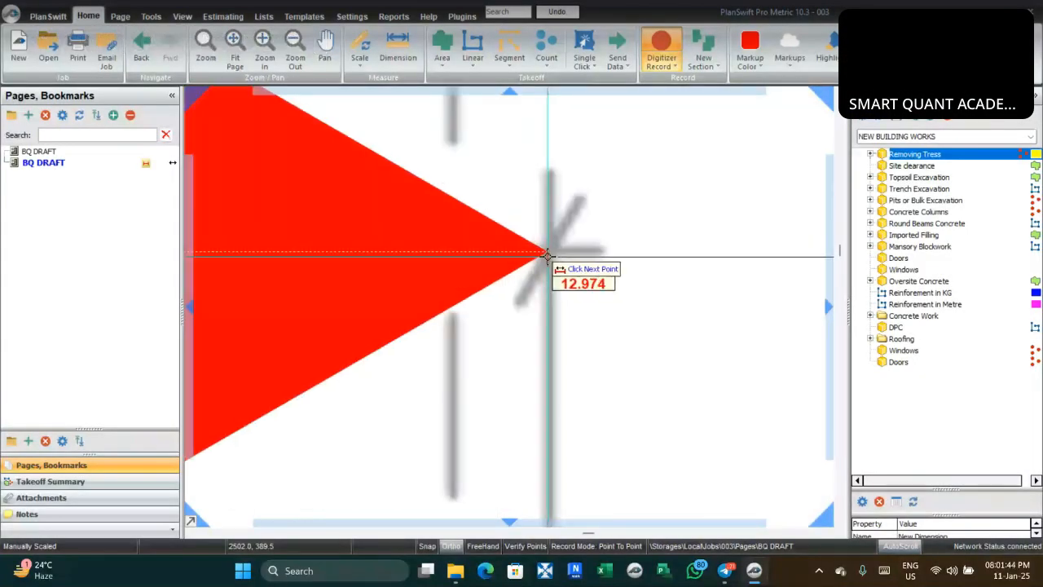
left_click(548, 257)
scroll(547, 258, "down", 8)
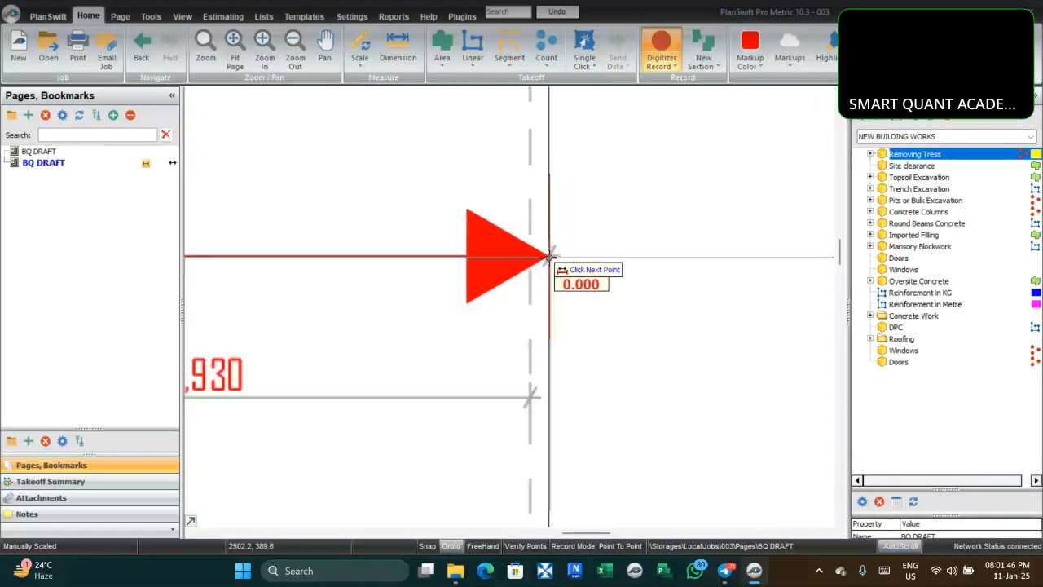
Compare the measured dimension with the printed 13,000 overall dimension and check where its ends sit near grids A and F
scroll(547, 258, "up", 6)
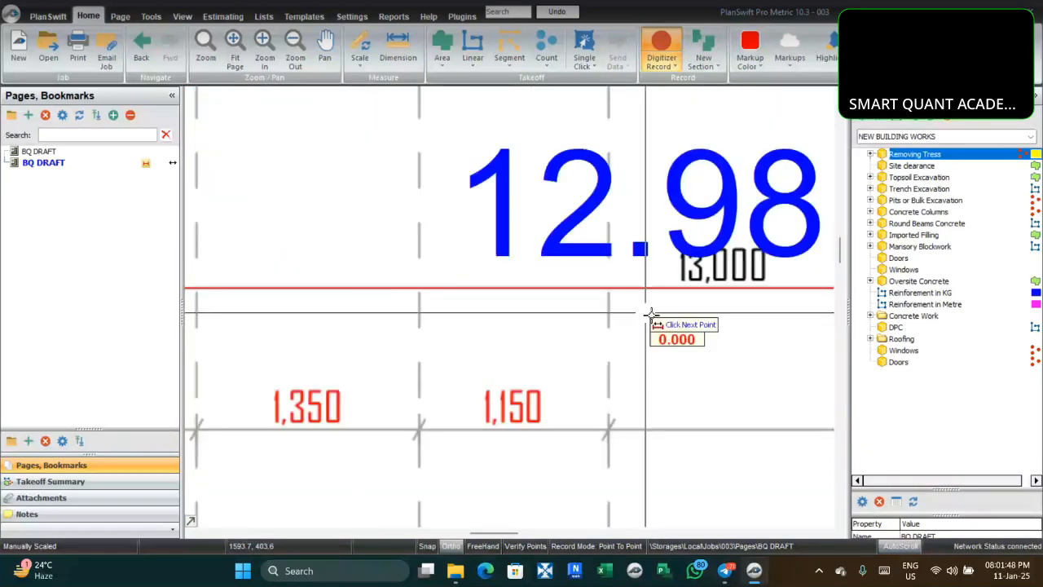
scroll(649, 312, "down", 2)
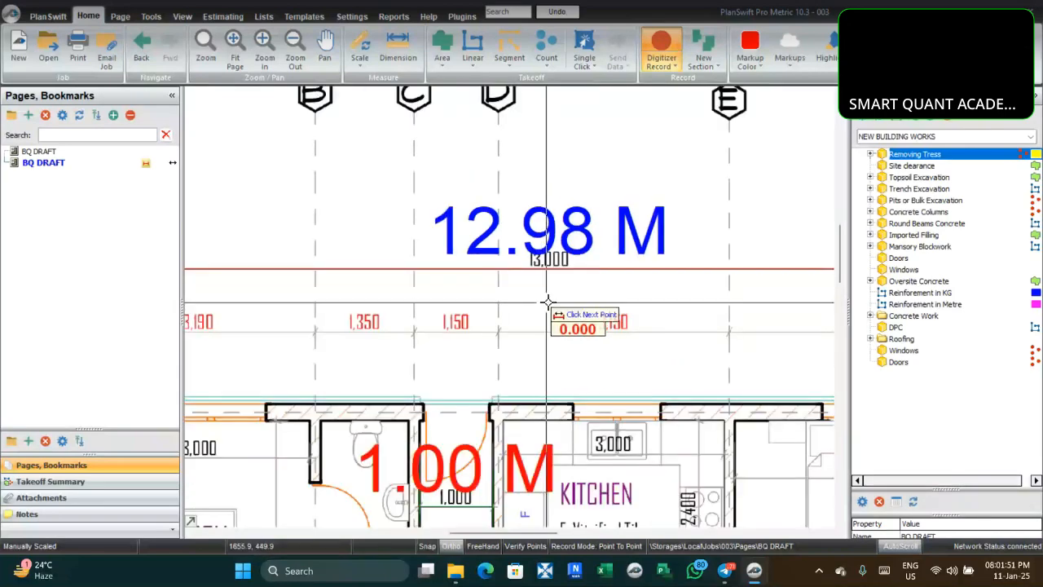
scroll(568, 302, "down", 2)
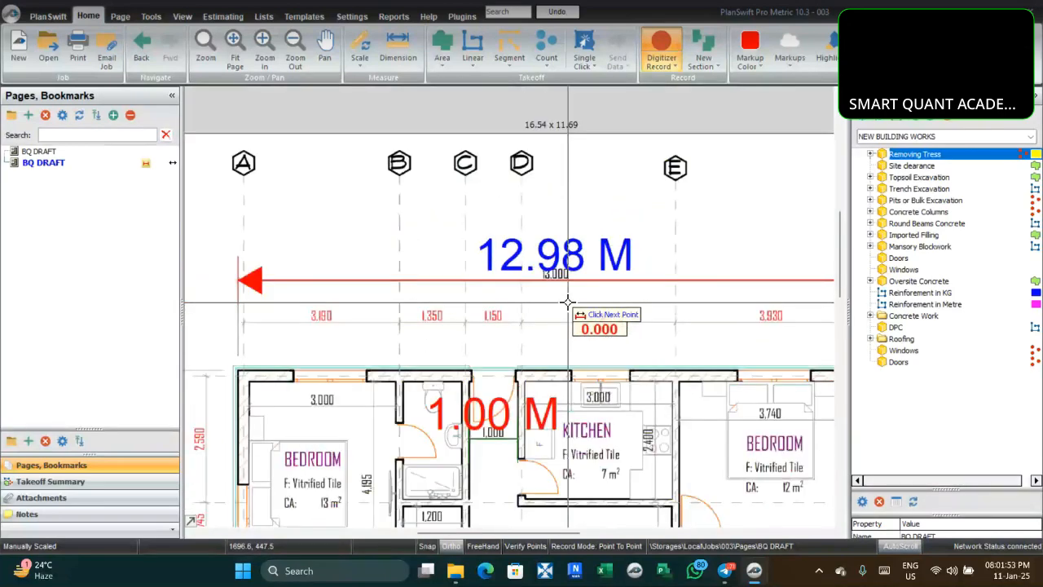
scroll(567, 302, "down", 1)
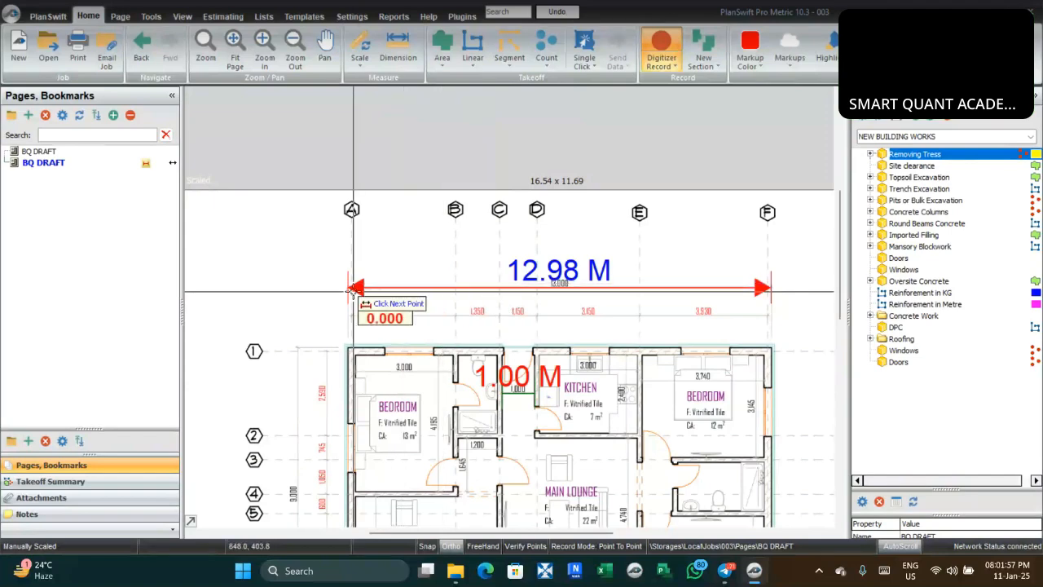
scroll(351, 290, "up", 1)
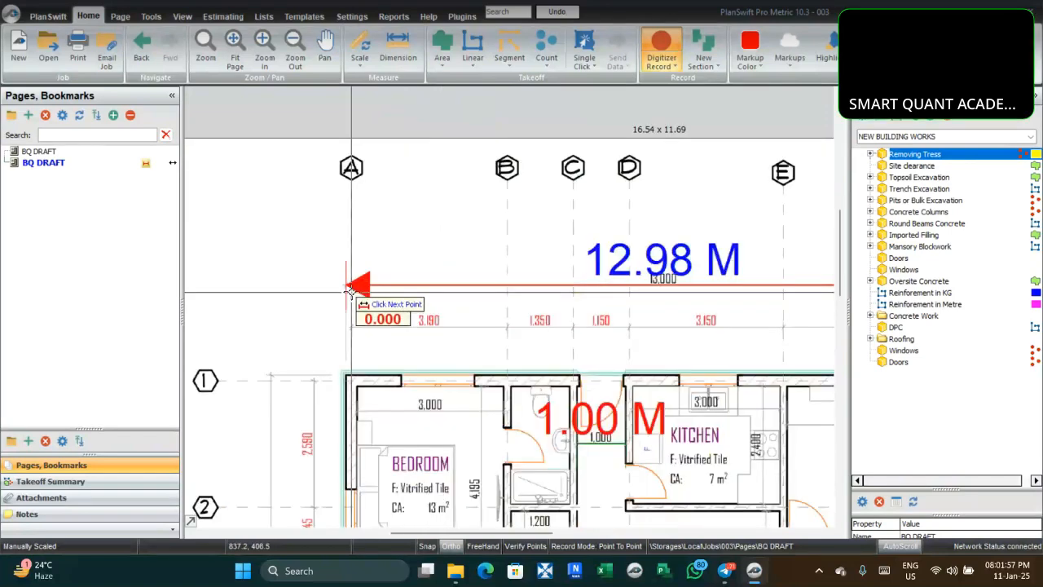
scroll(350, 291, "up", 3)
left_click(333, 269)
scroll(333, 270, "down", 3)
Examine the printed 9,000 overall dimension and the grid spacings beside the bedroom and private lounge
left_click_drag(542, 309, 479, 268)
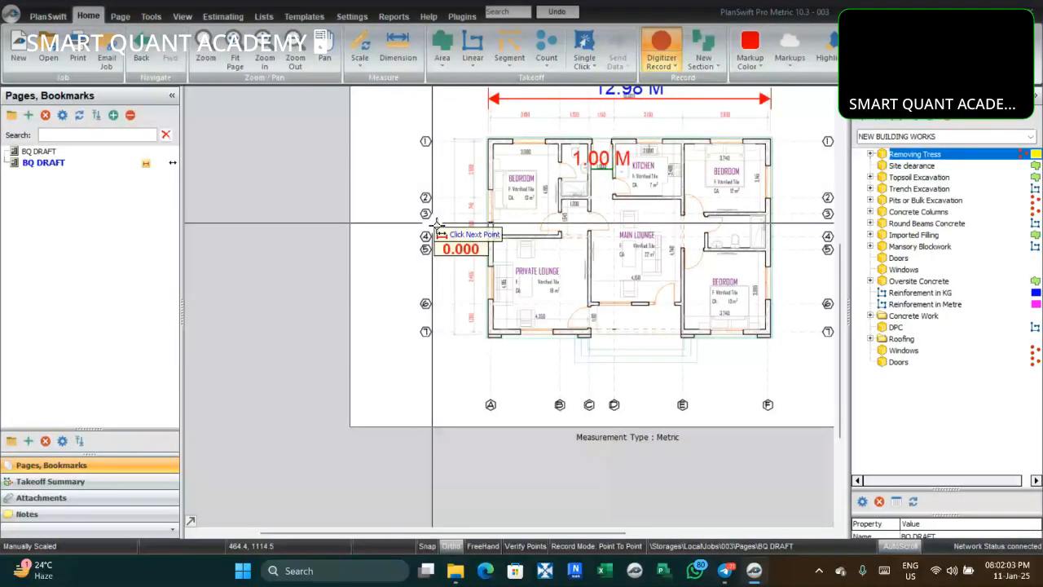
scroll(487, 150, "up", 3)
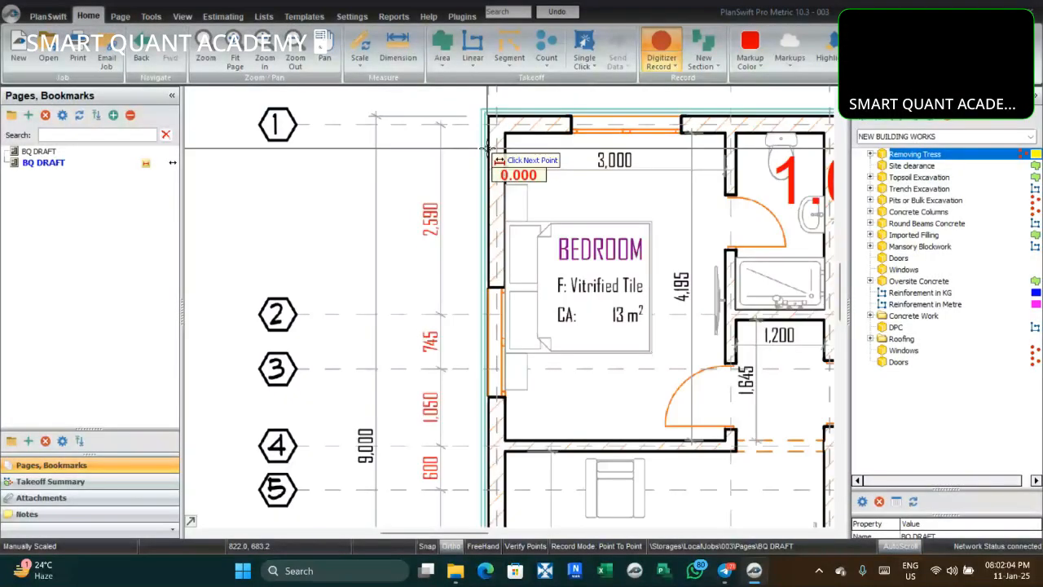
scroll(487, 149, "down", 3)
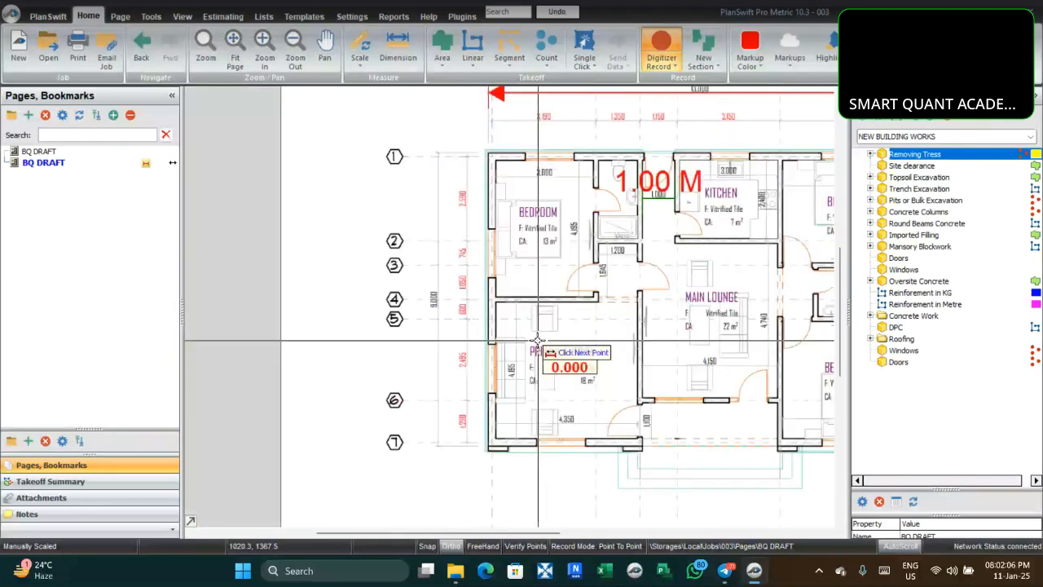
left_click_drag(537, 341, 505, 331)
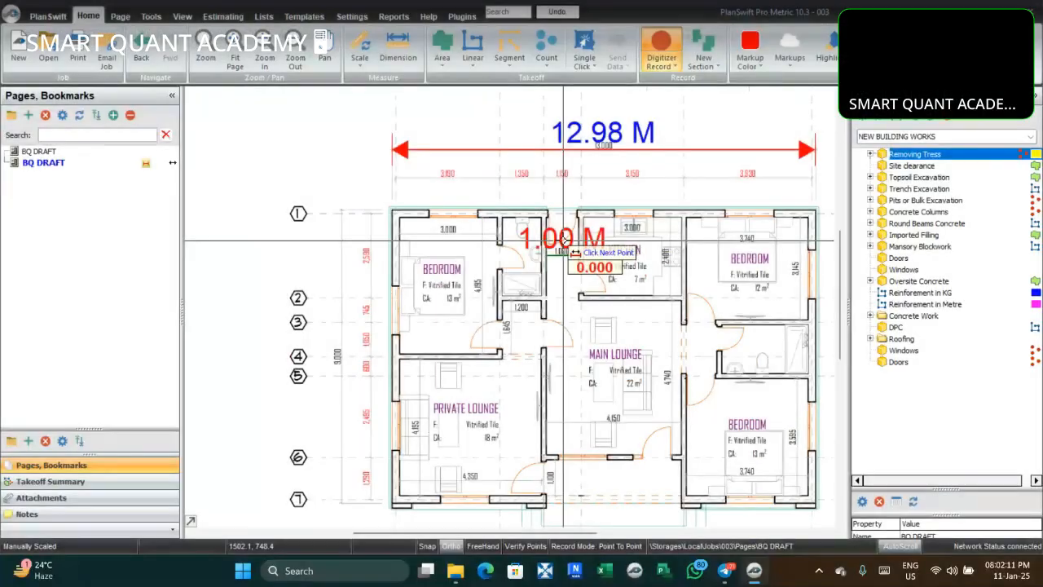
scroll(515, 275, "up", 5)
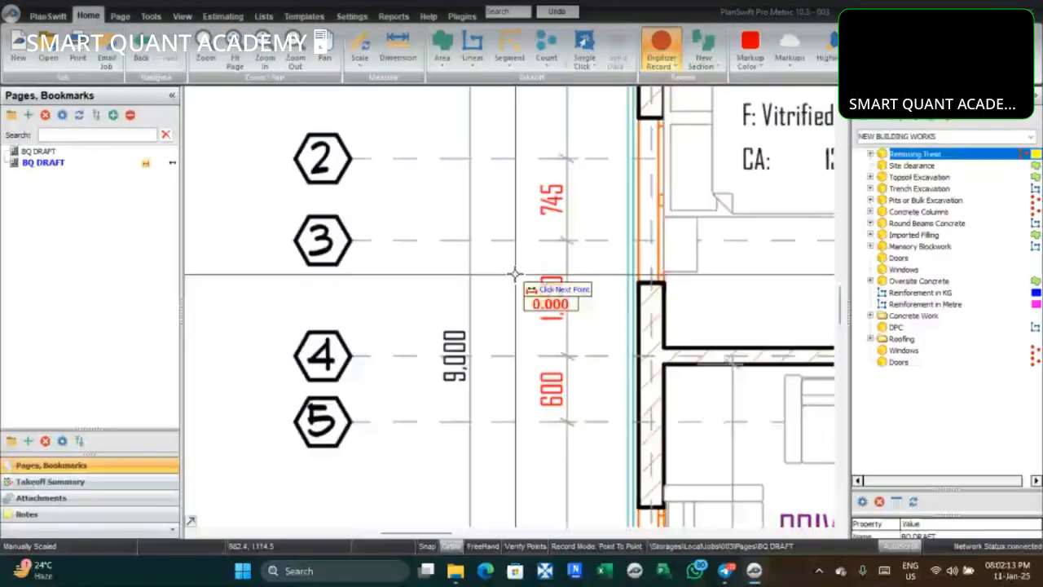
scroll(515, 275, "down", 5)
scroll(515, 275, "up", 5)
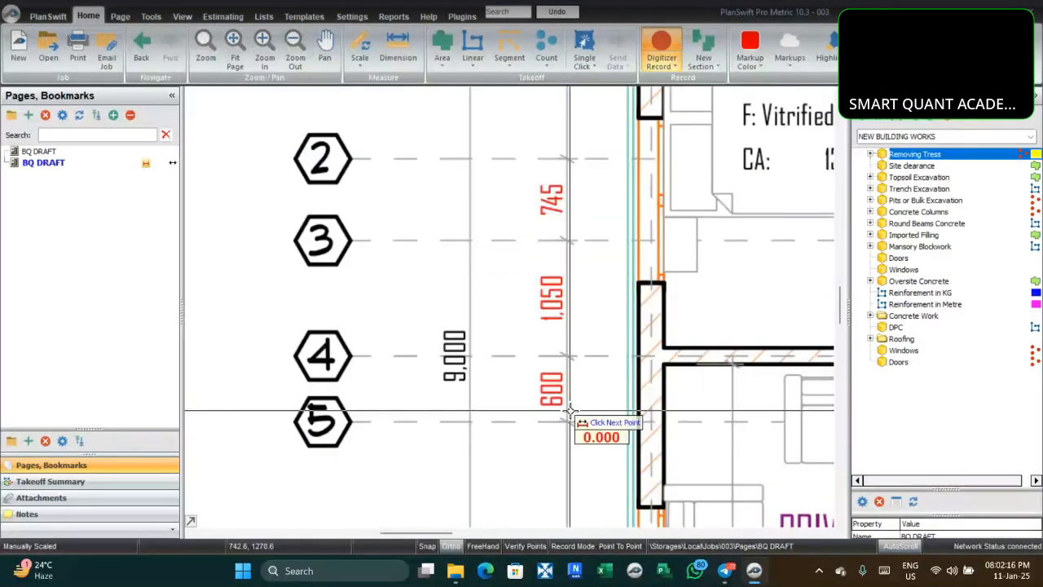
left_click_drag(458, 482, 456, 380)
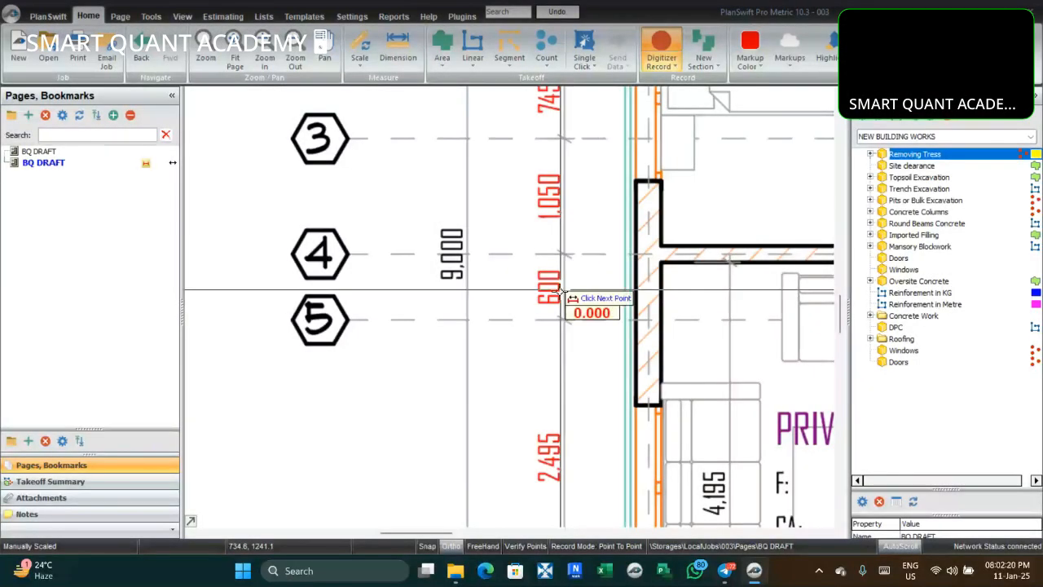
left_click_drag(717, 290, 498, 352)
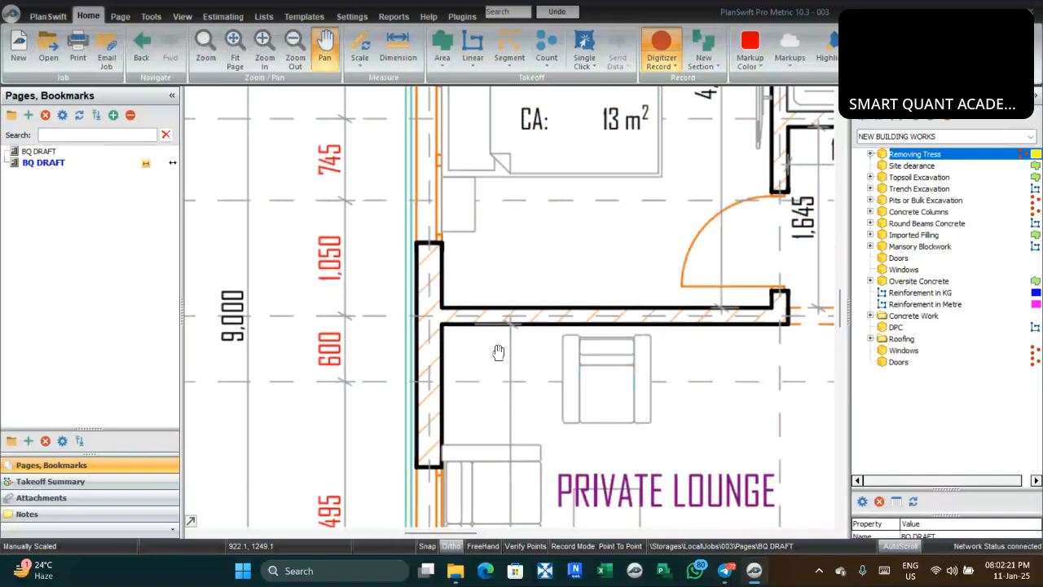
scroll(498, 352, "down", 3)
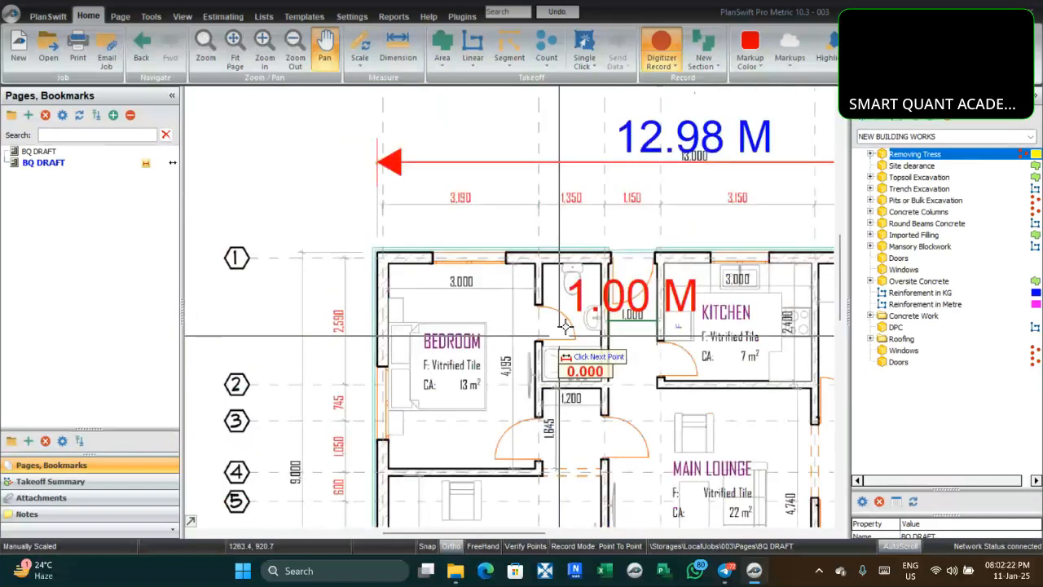
scroll(565, 326, "down", 2)
Delete the check dimension drawn along the overall 13,000 line and confirm the deletion
scroll(625, 231, "up", 5)
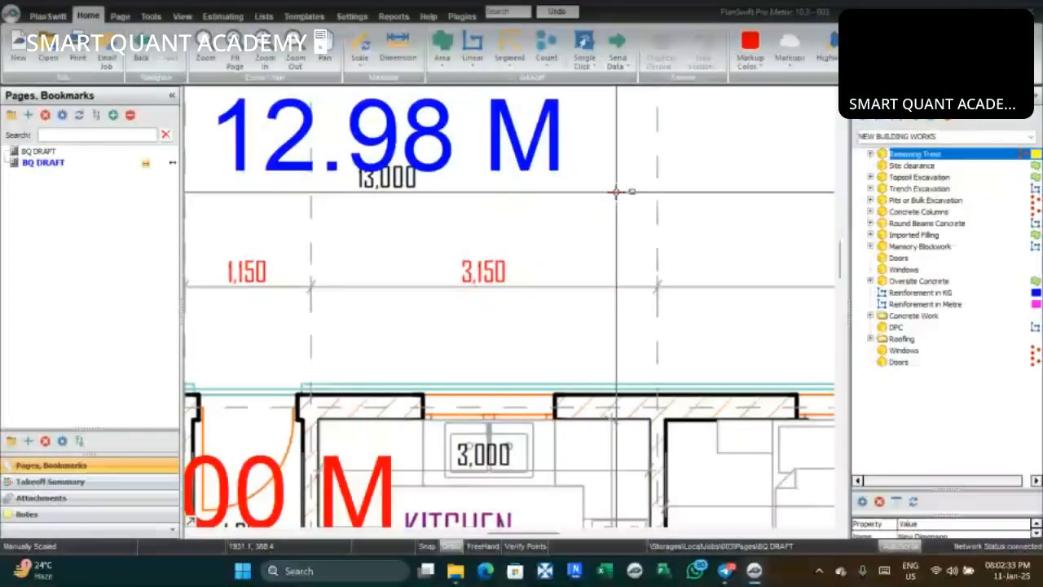
left_click(616, 193)
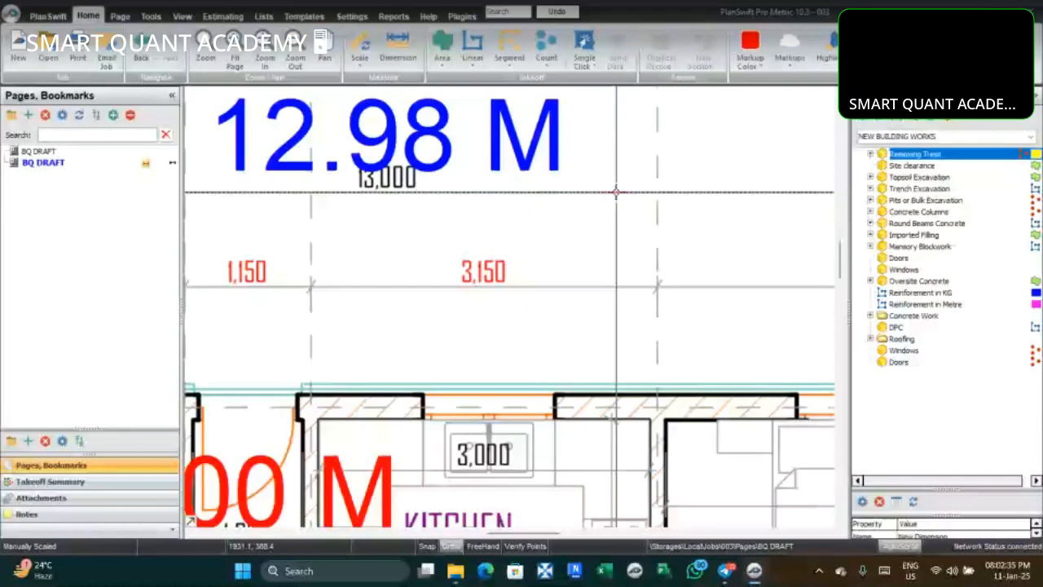
key("Delete")
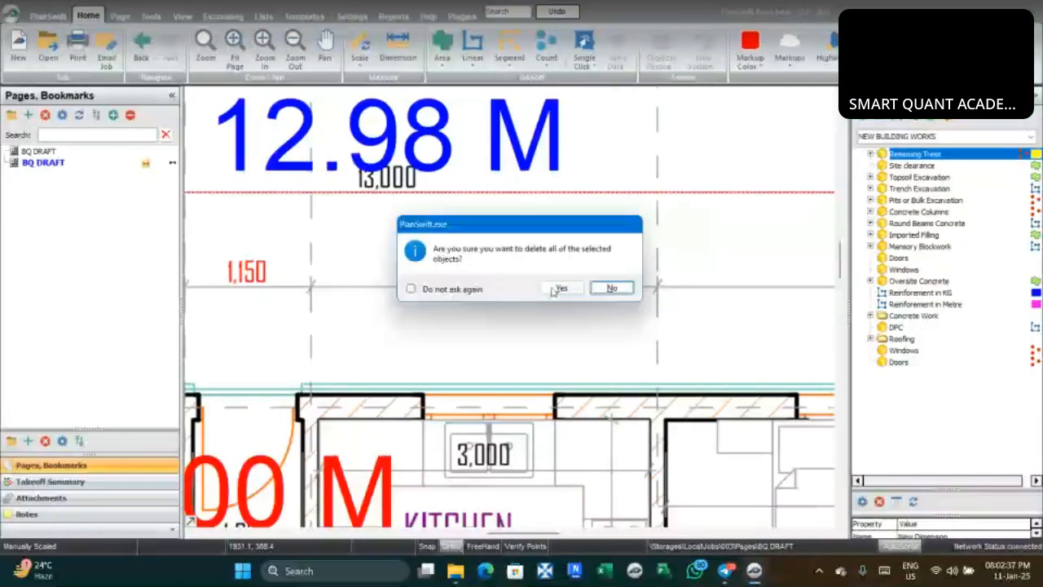
left_click(555, 289)
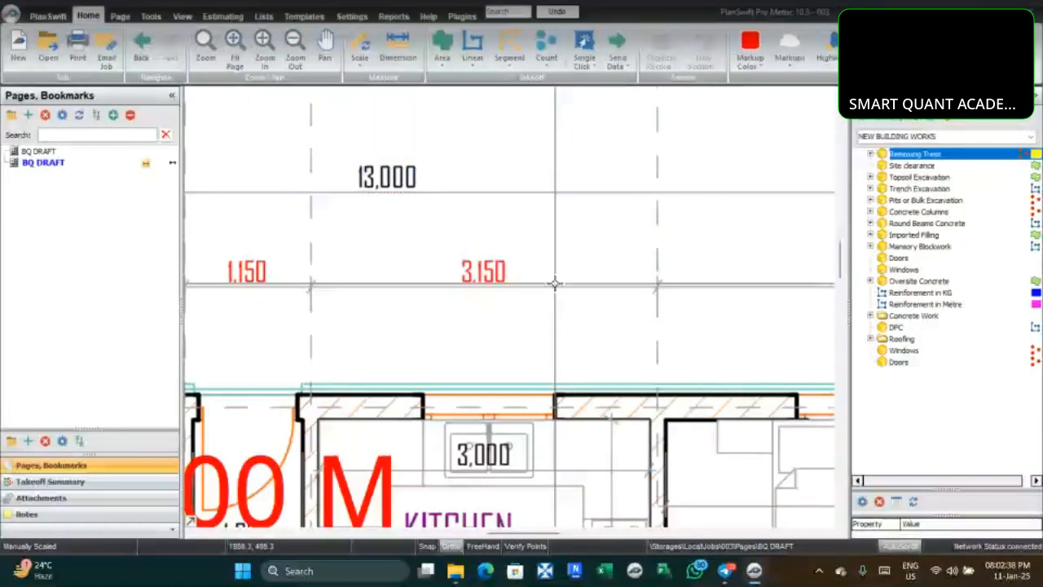
scroll(554, 283, "down", 5)
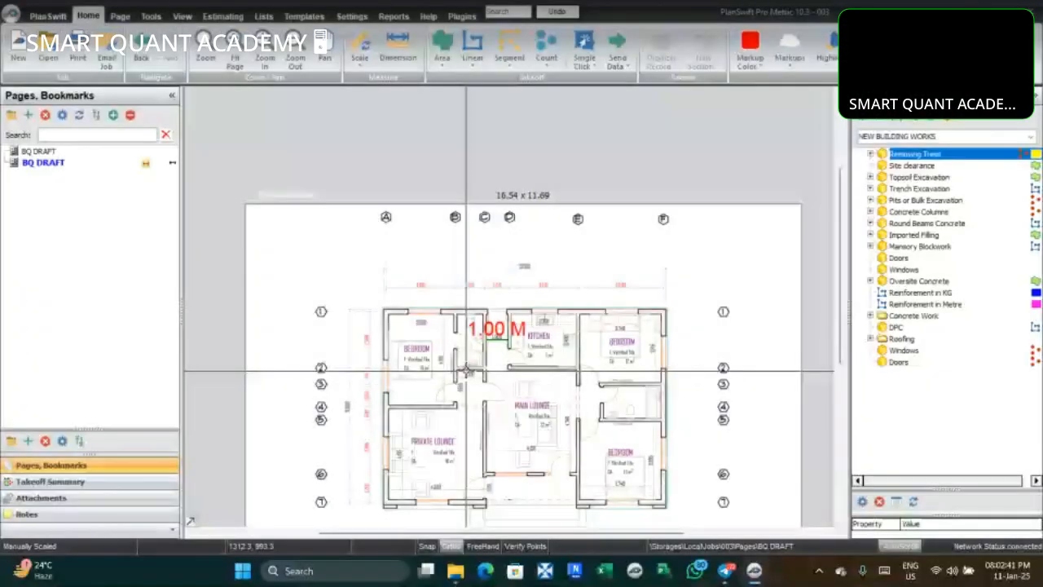
left_click_drag(466, 371, 505, 320)
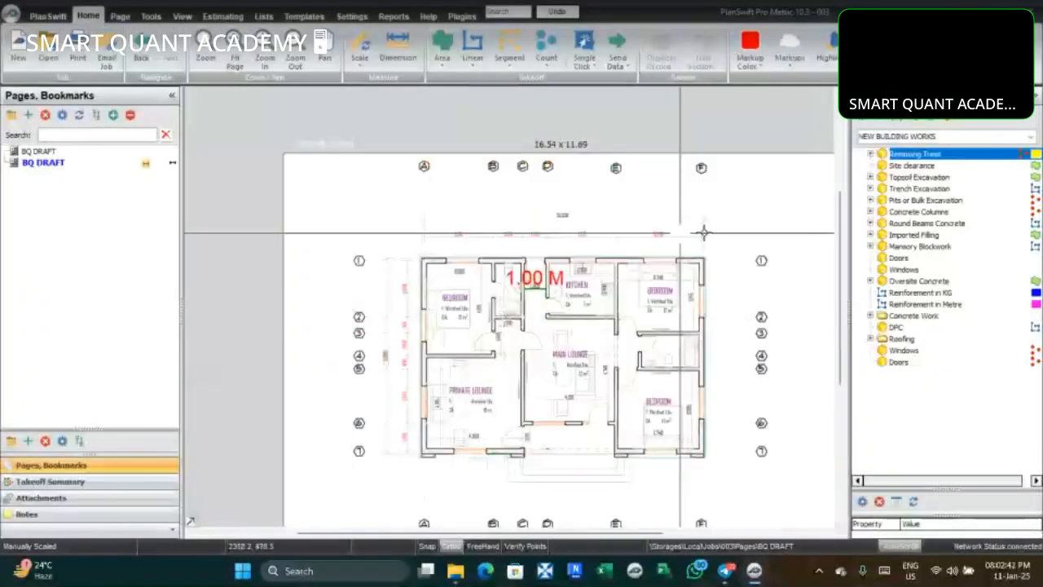
Examine the individual dimensions between grids 1 and 7 along the outer wall of the bedroom and private lounge
left_click(361, 49)
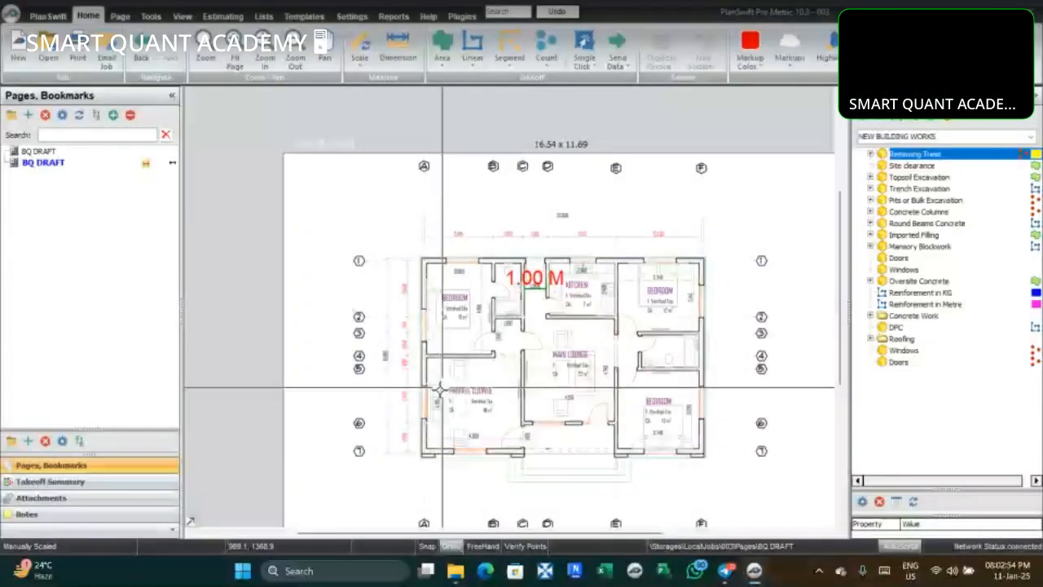
scroll(440, 389, "up", 5)
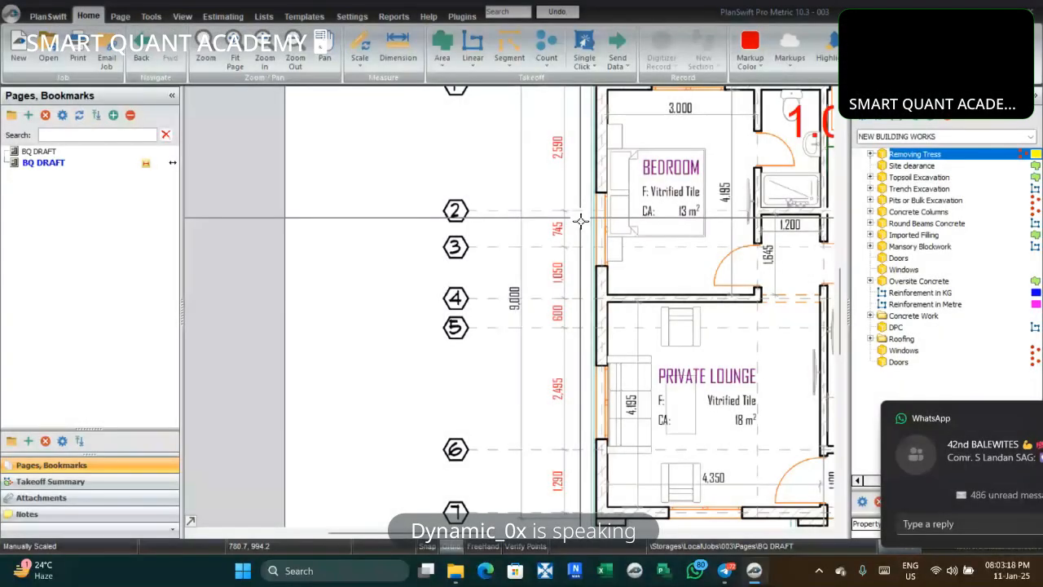
scroll(562, 416, "down", 2)
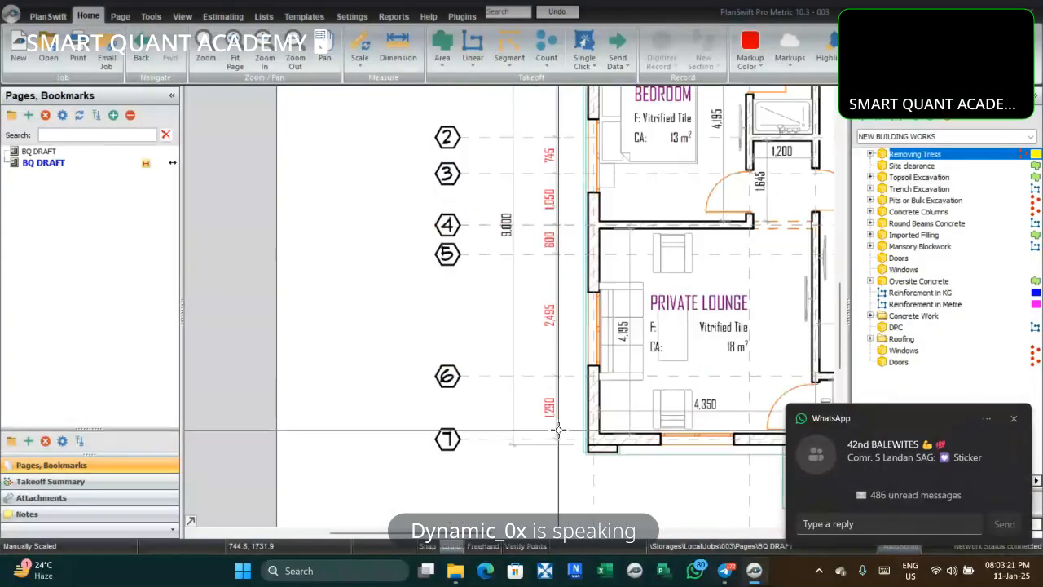
scroll(558, 430, "up", 3)
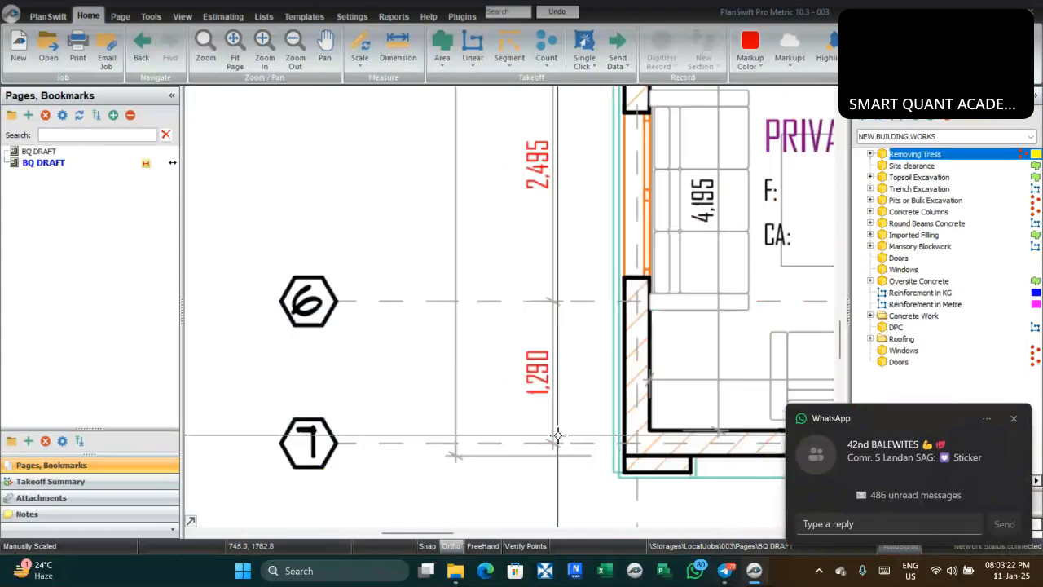
scroll(583, 373, "down", 2)
scroll(592, 295, "up", 3)
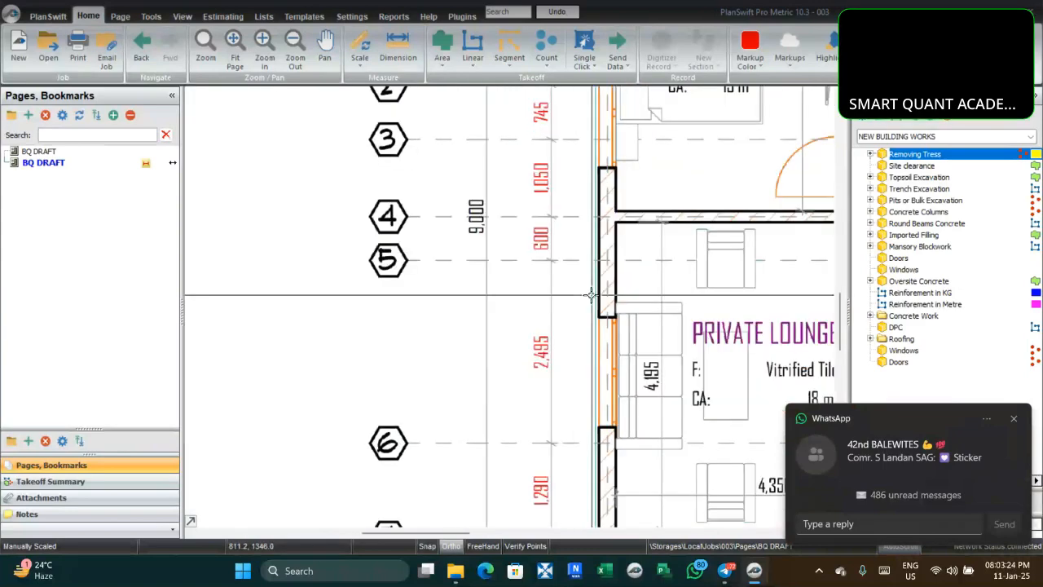
scroll(580, 269, "down", 3)
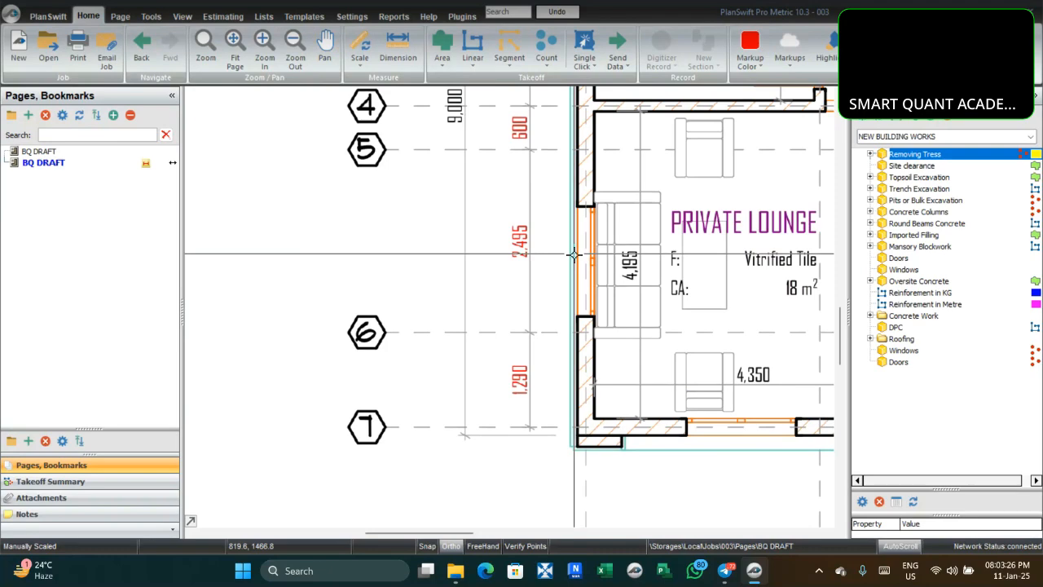
scroll(554, 205, "up", 4)
scroll(554, 205, "up", 3)
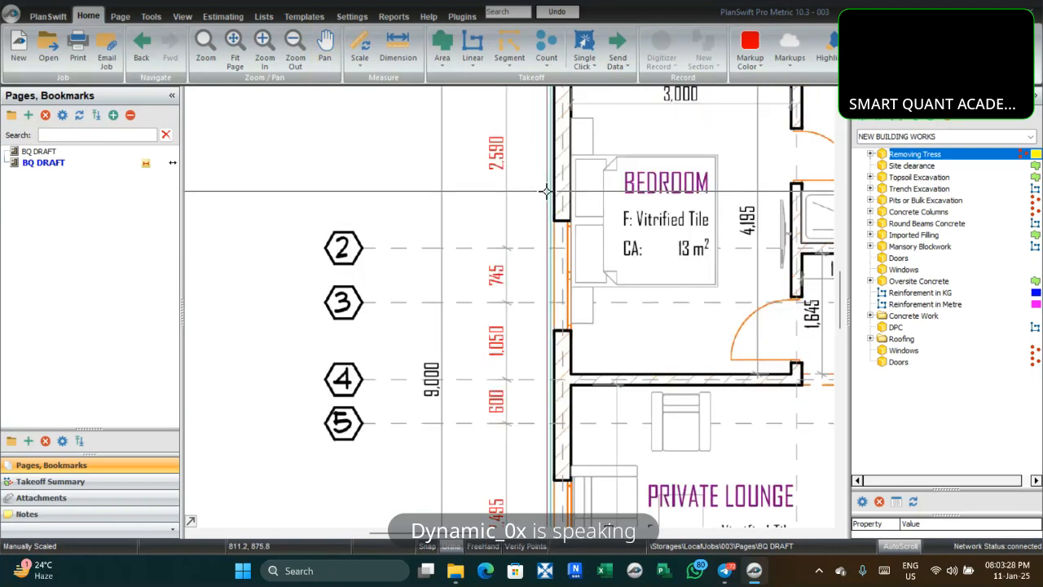
scroll(546, 192, "down", 3)
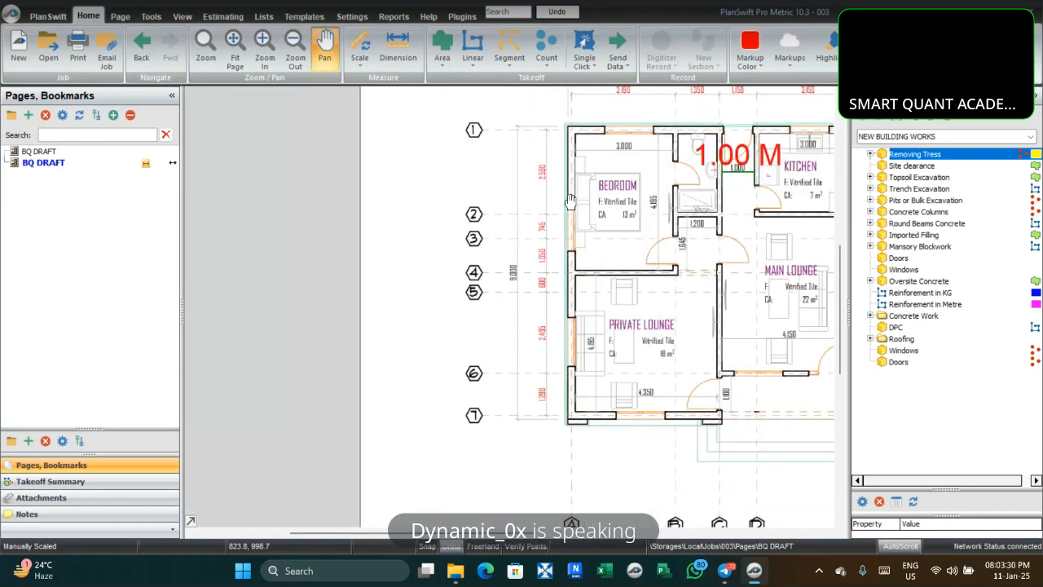
Start a new metric scale for the page using the private lounge's vertical dimension of 4.195 M
scroll(656, 378, "up", 3)
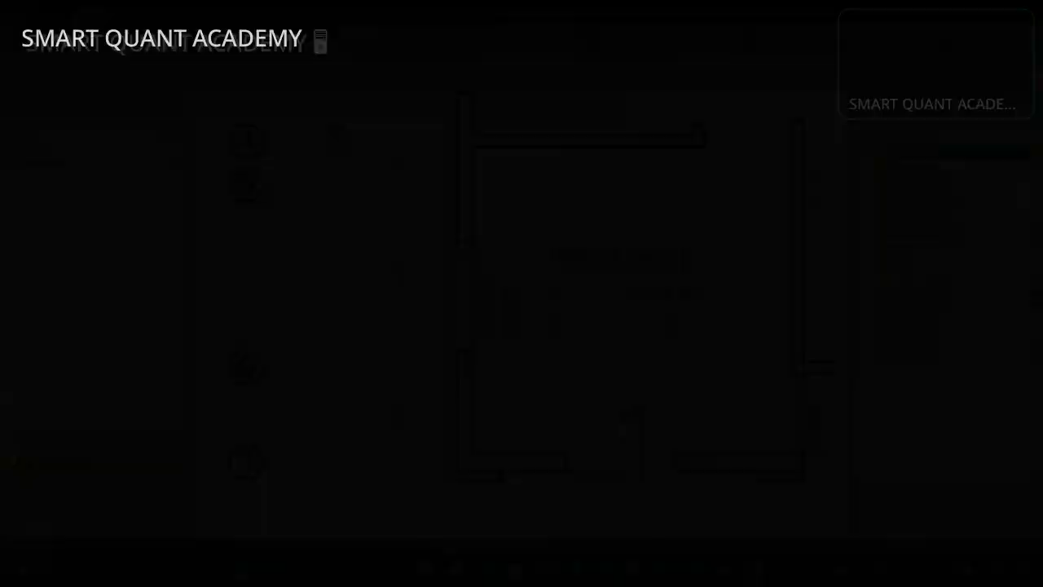
left_click_drag(643, 443, 639, 430)
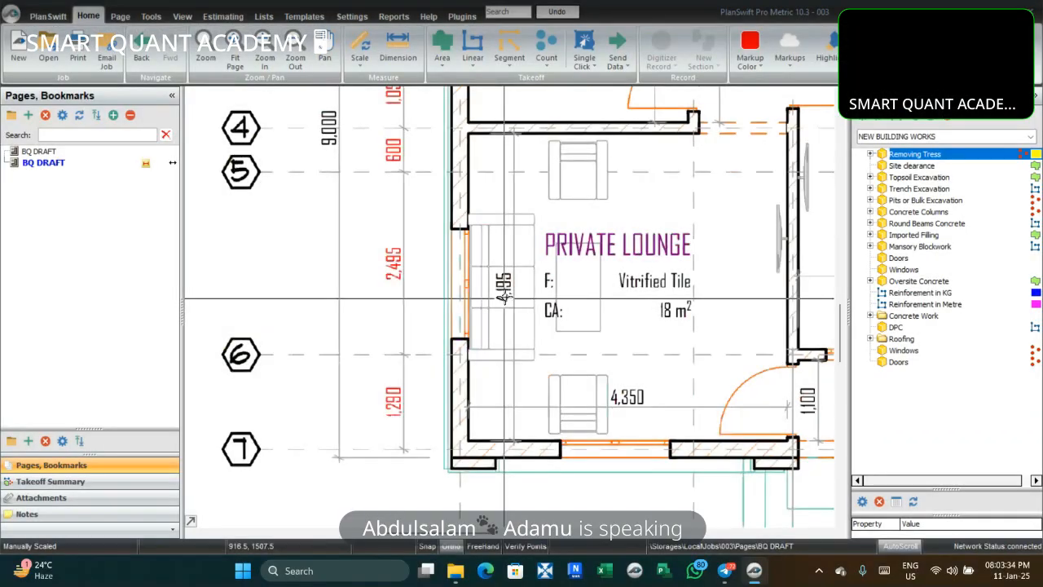
scroll(504, 297, "up", 2)
scroll(507, 294, "down", 4)
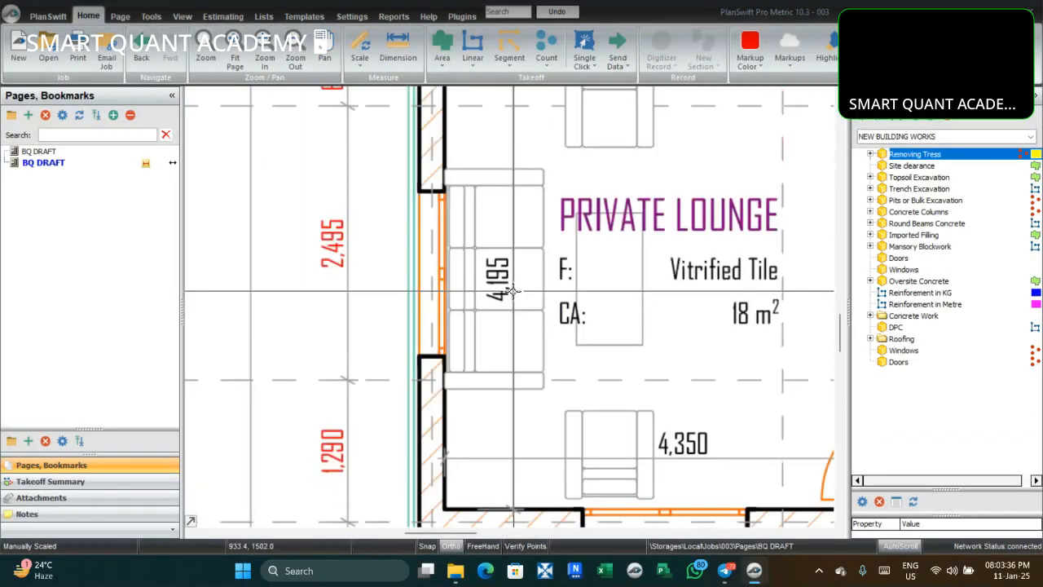
scroll(507, 290, "up", 2)
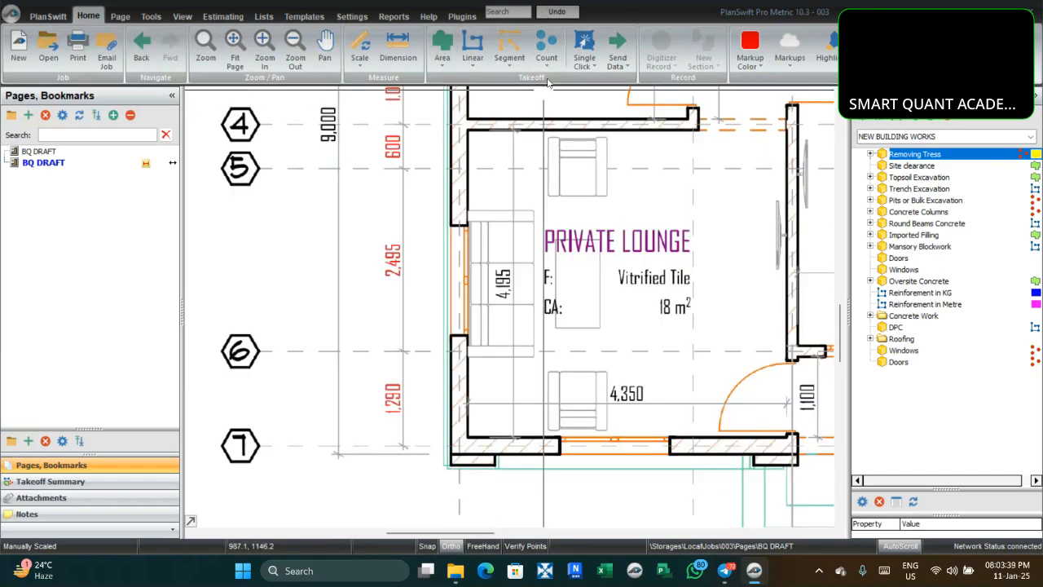
left_click(360, 47)
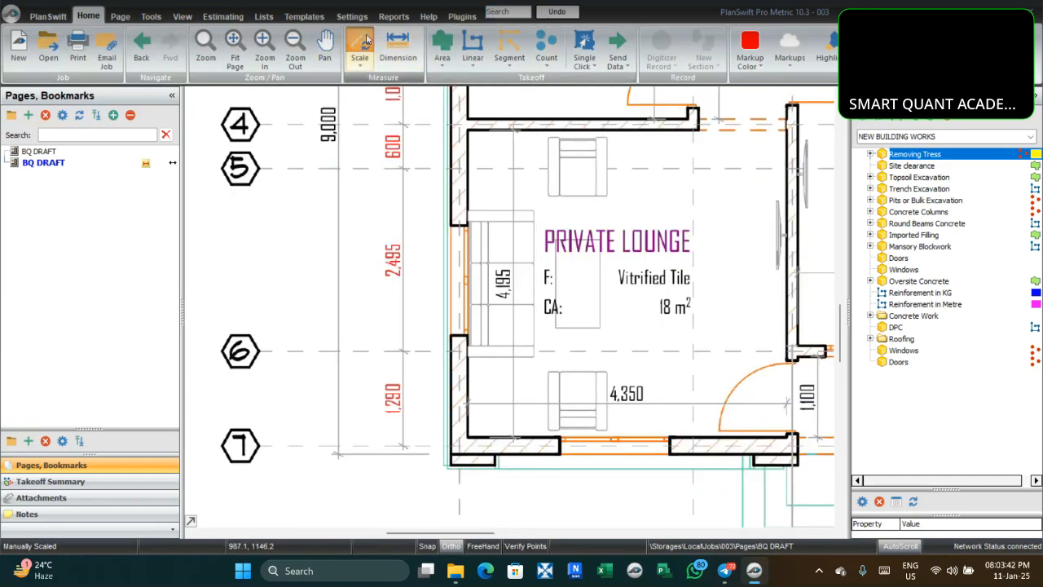
left_click_drag(520, 188, 748, 230)
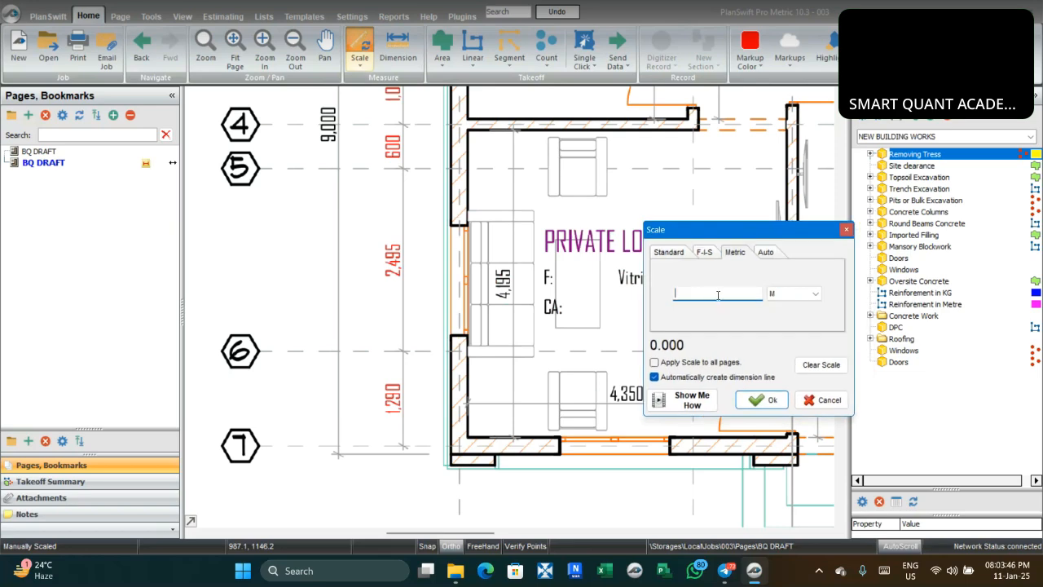
type("4")
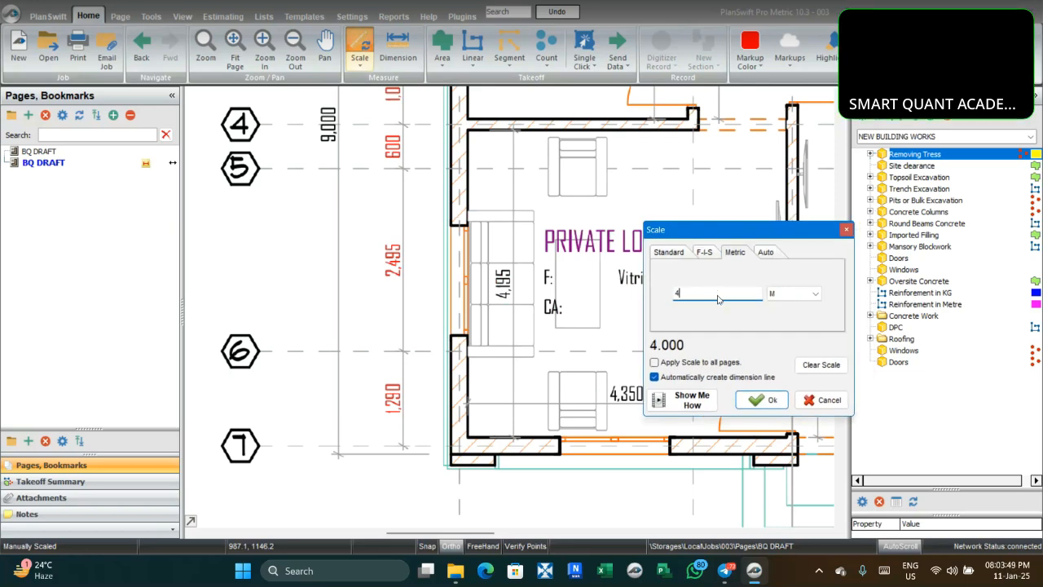
type(".195")
left_click(769, 400)
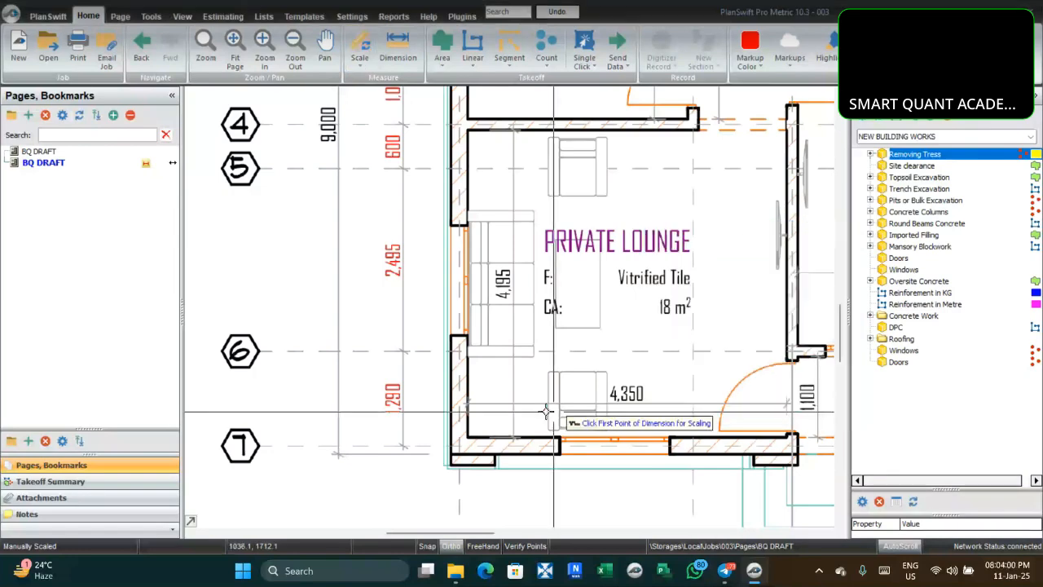
Mark both ends of the private lounge's vertical 4,195 dimension line, from the lower wall to the upper wall, as the scaling points
scroll(484, 428, "up", 3)
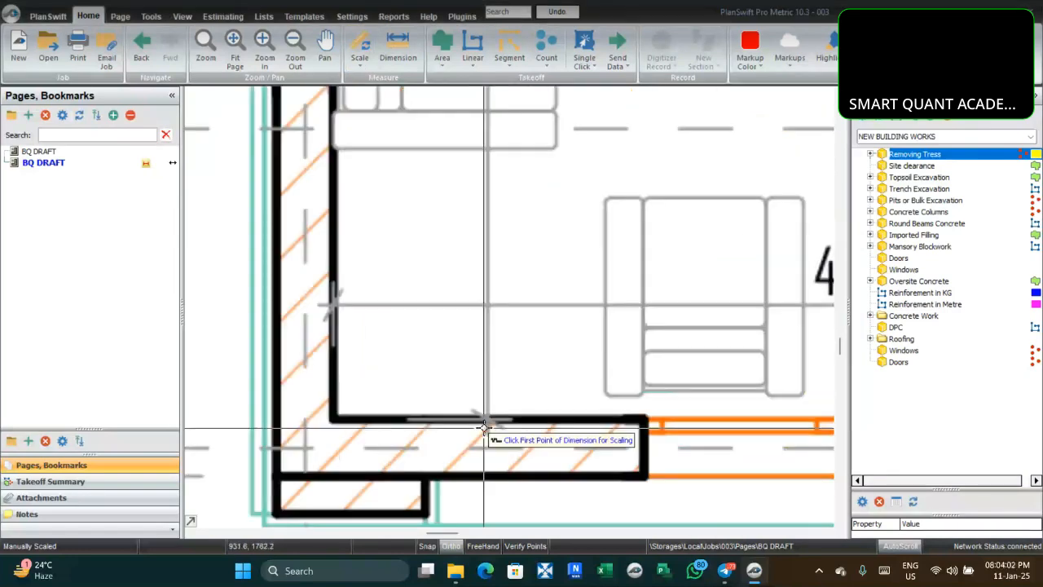
scroll(484, 428, "up", 3)
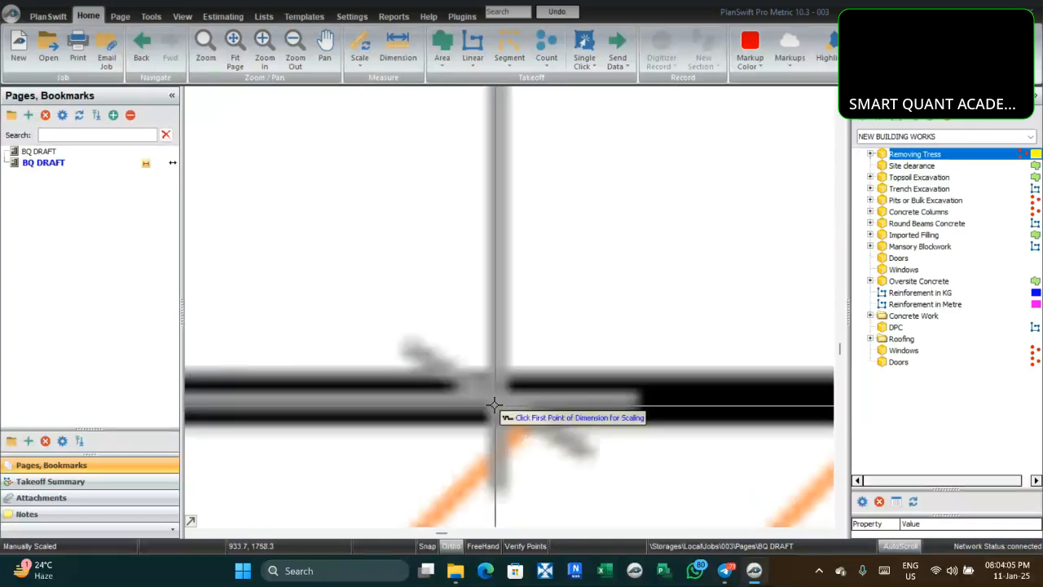
left_click(496, 402)
scroll(496, 402, "down", 3)
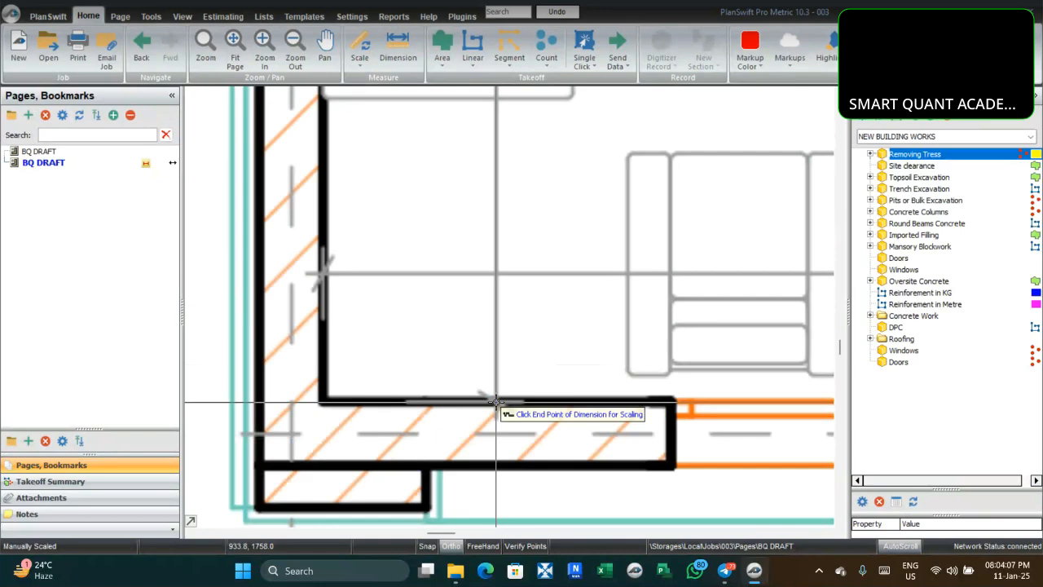
scroll(496, 402, "down", 3)
scroll(500, 172, "up", 5)
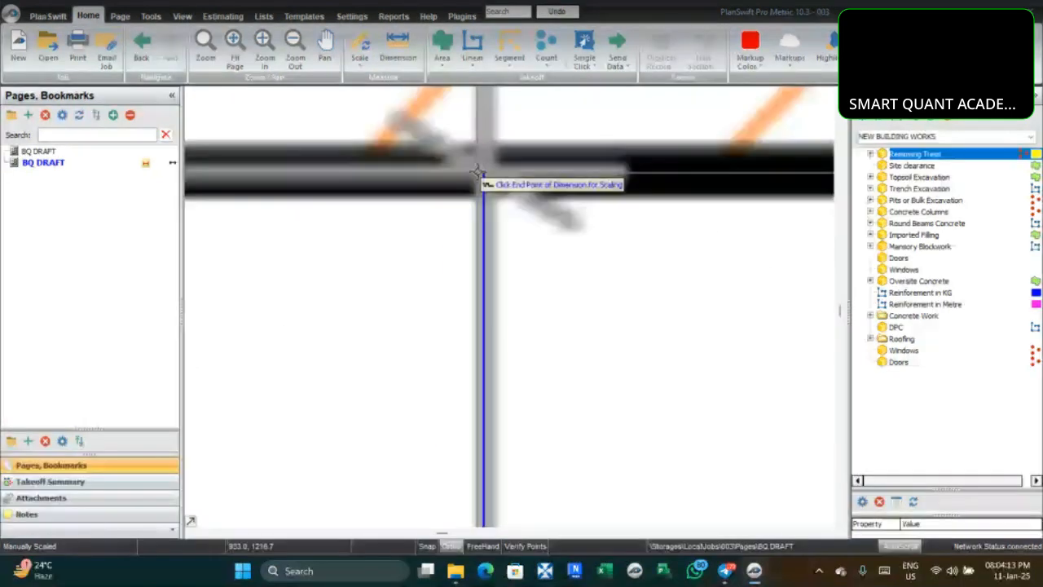
scroll(483, 170, "down", 4)
scroll(484, 170, "up", 4)
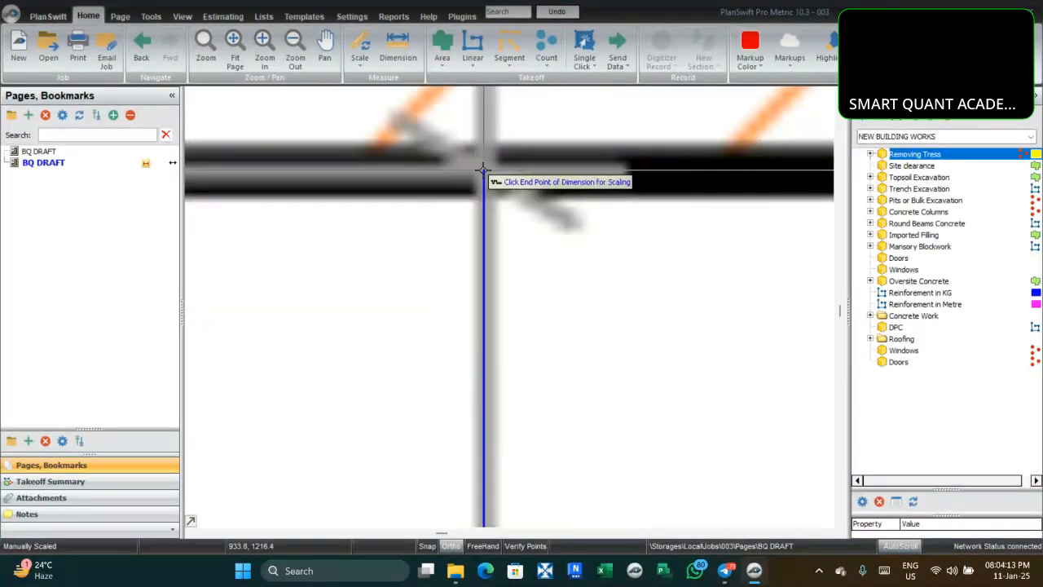
left_click(483, 170)
scroll(483, 171, "down", 3)
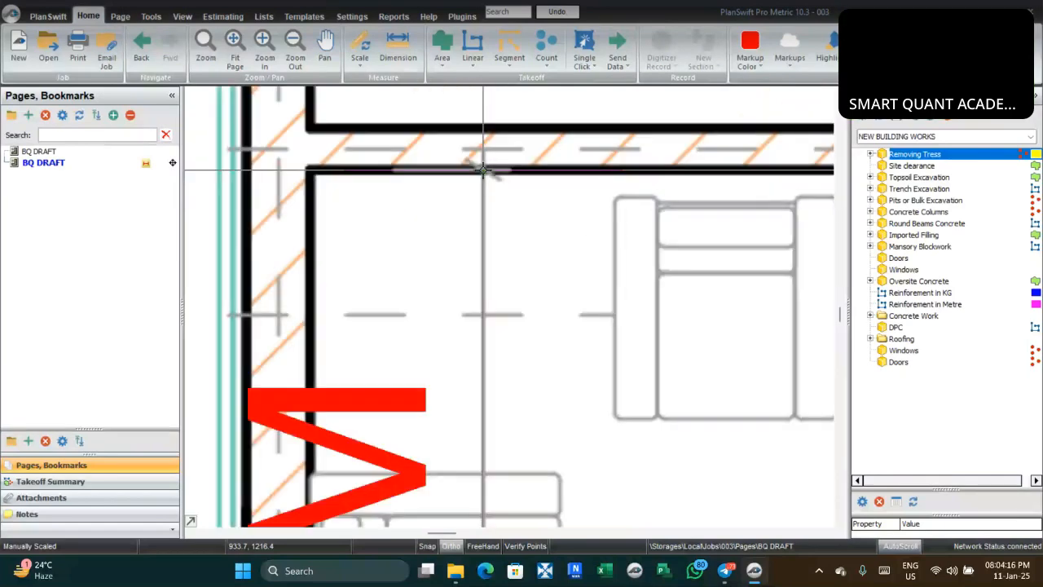
scroll(412, 326, "down", 4)
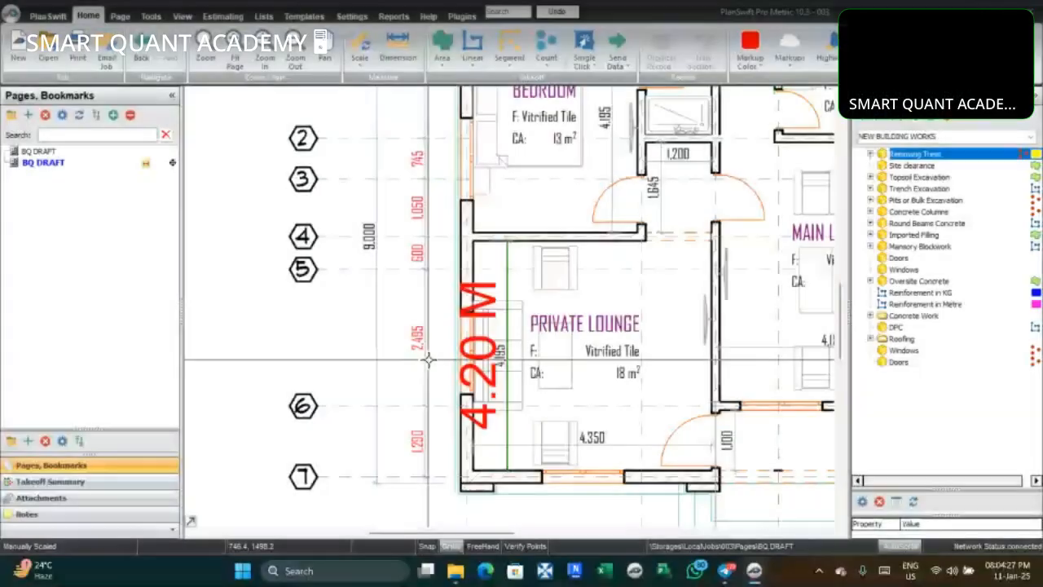
Measure the overall 9,000 line between grids 1 and 7 with a check dimension and stop recording
scroll(429, 356, "down", 2)
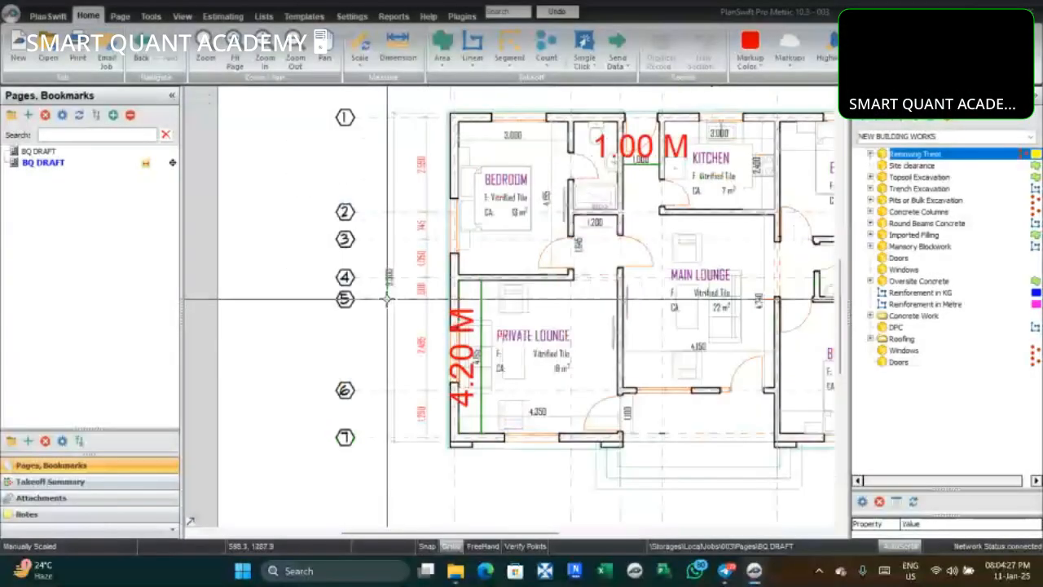
left_click(661, 47)
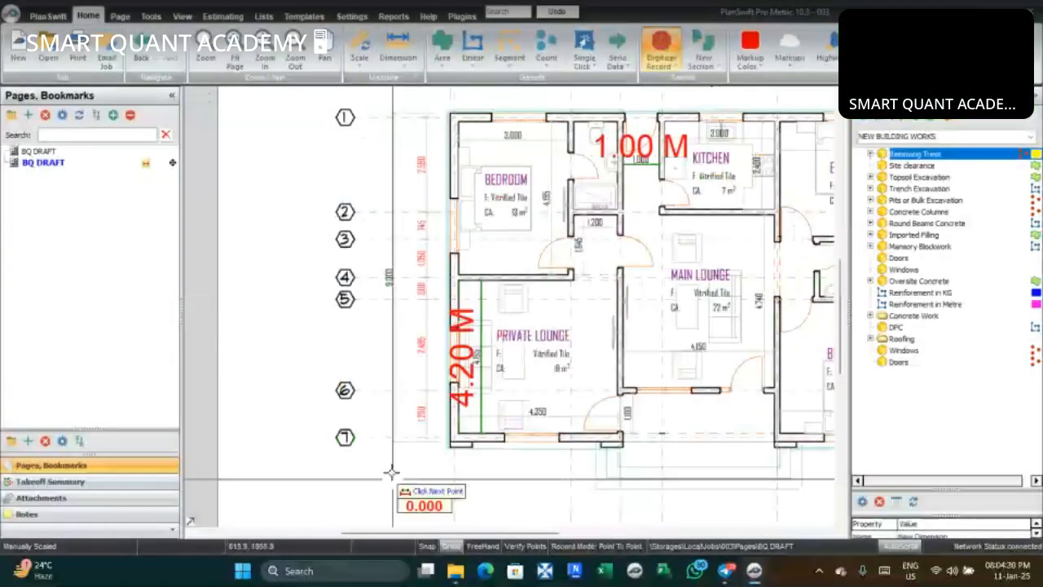
scroll(385, 106, "up", 3)
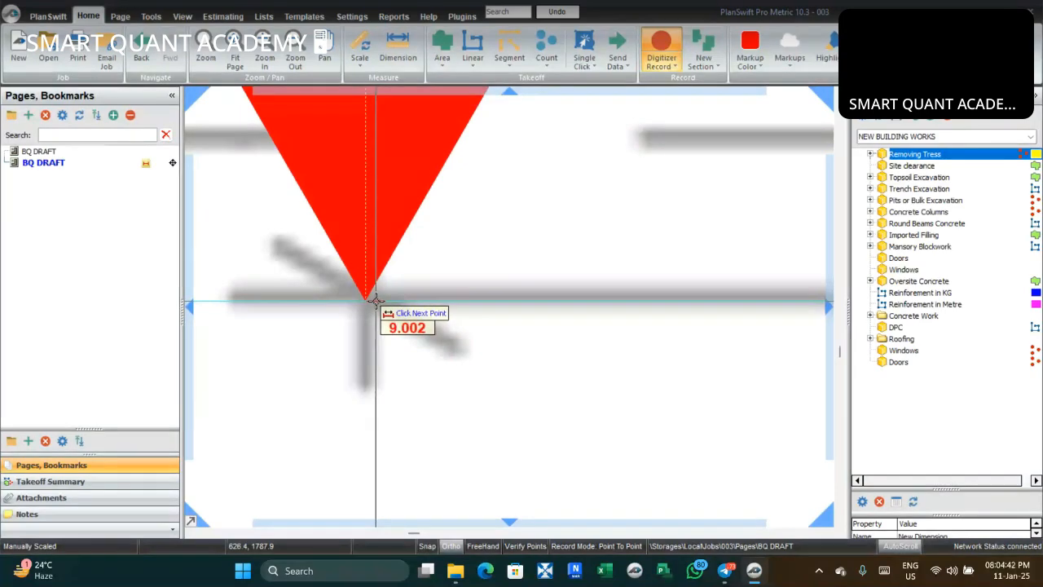
left_click(374, 300)
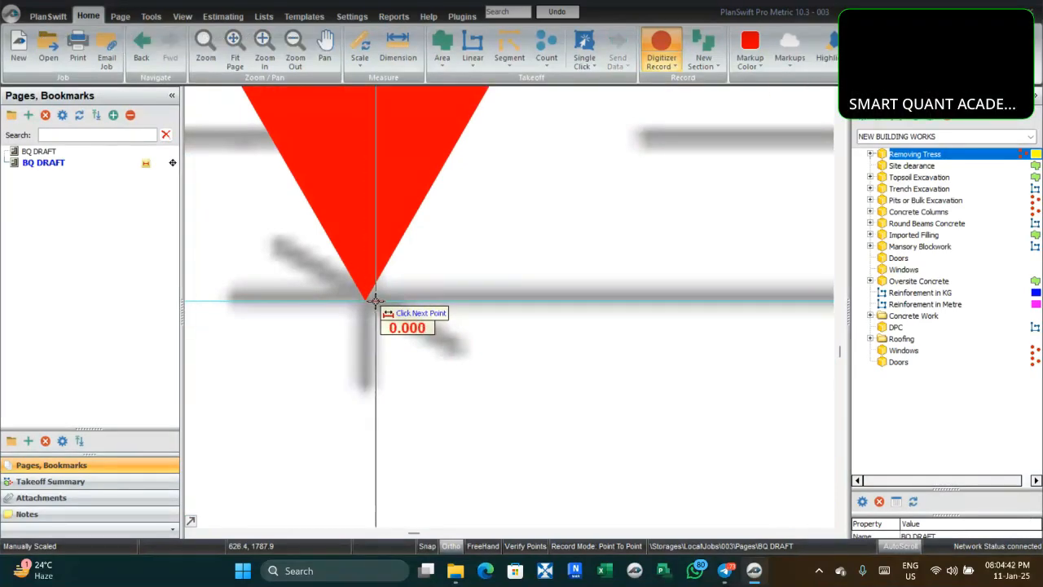
scroll(375, 299, "down", 5)
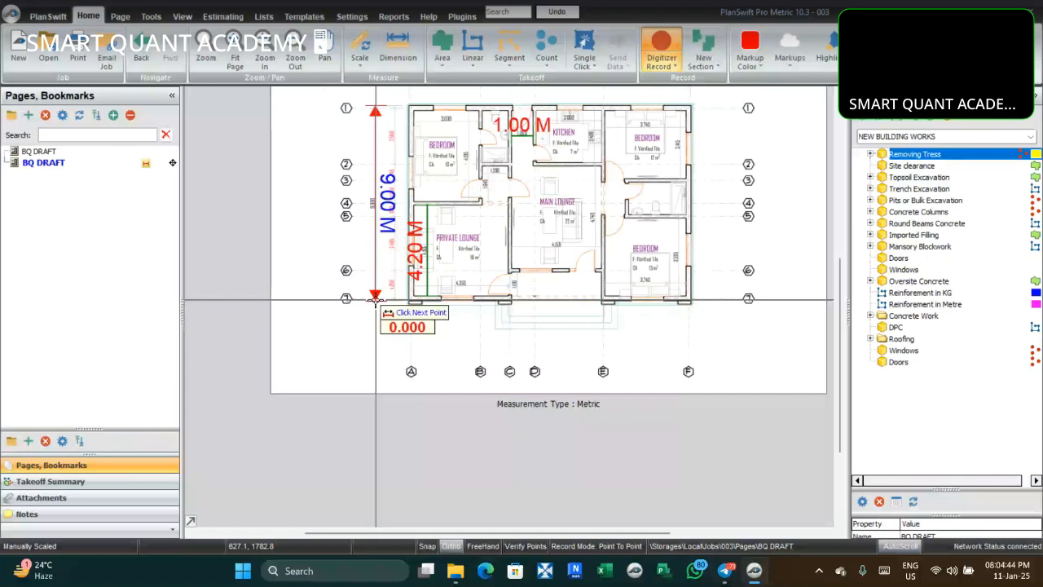
scroll(375, 300, "up", 5)
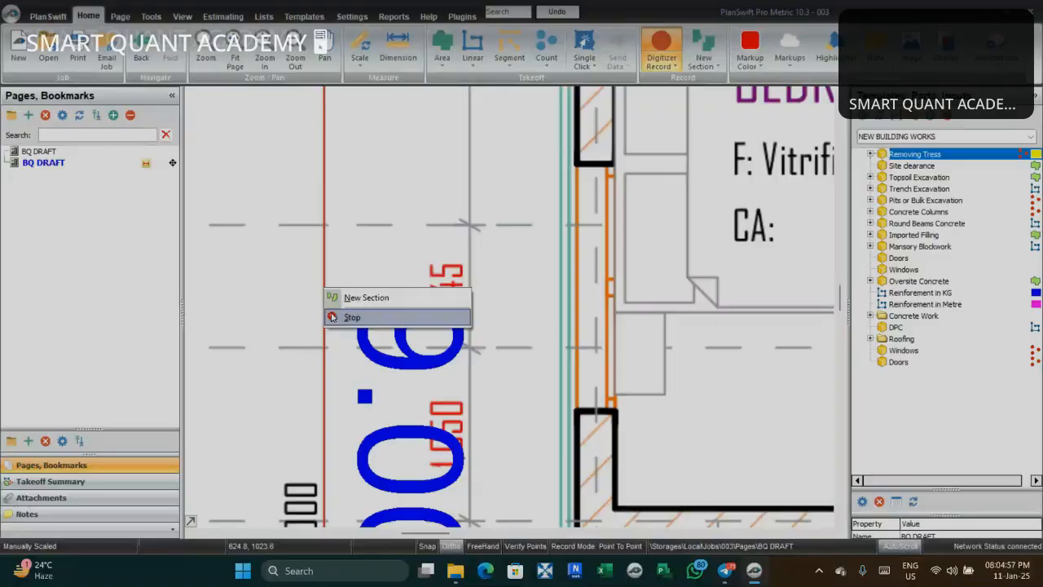
left_click(331, 312)
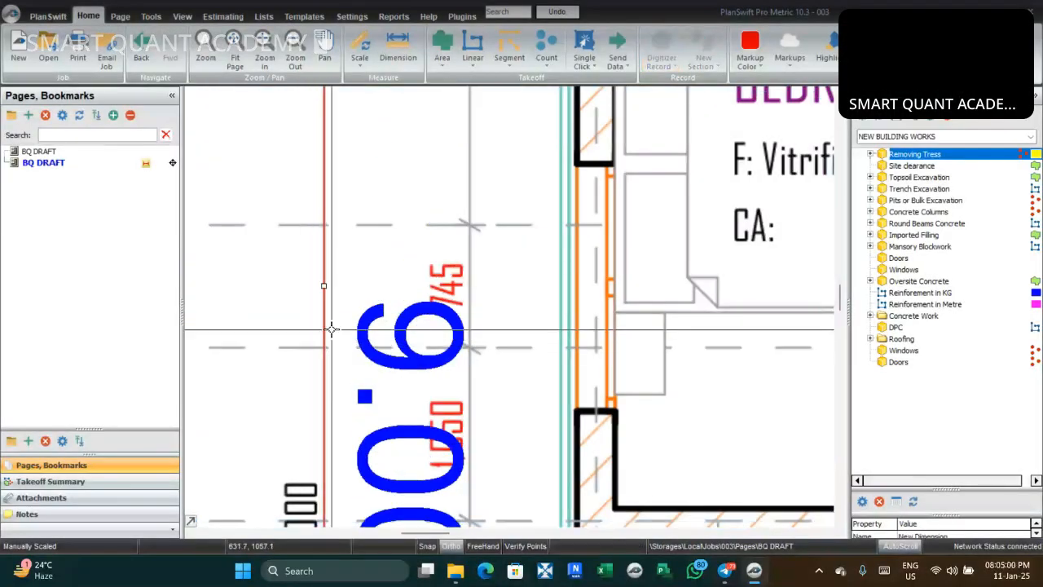
Delete the check dimension drawn along the overall 9,000 line and confirm the deletion
left_click(323, 331)
right_click(323, 332)
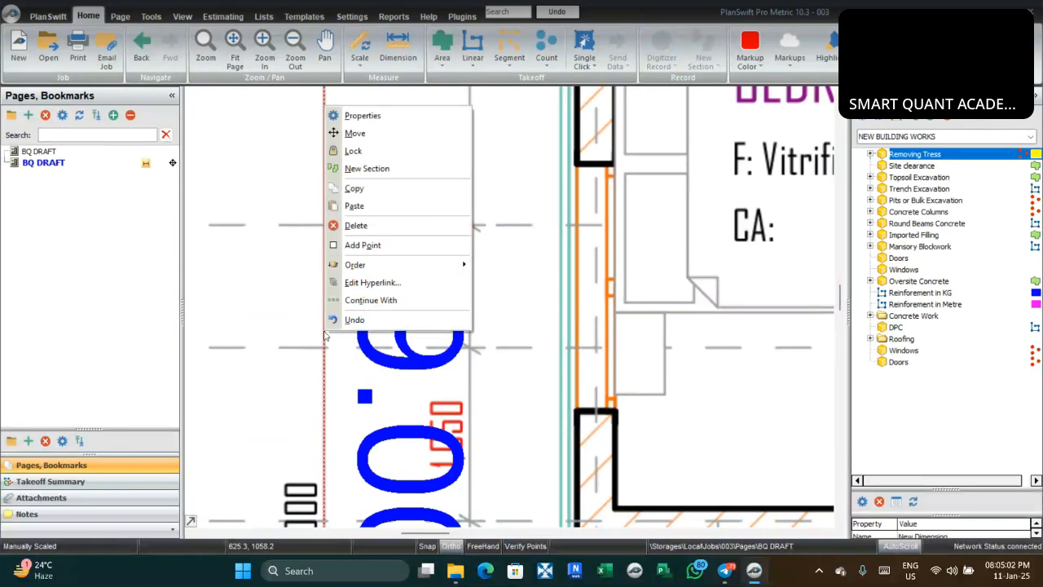
left_click(343, 226)
left_click(548, 291)
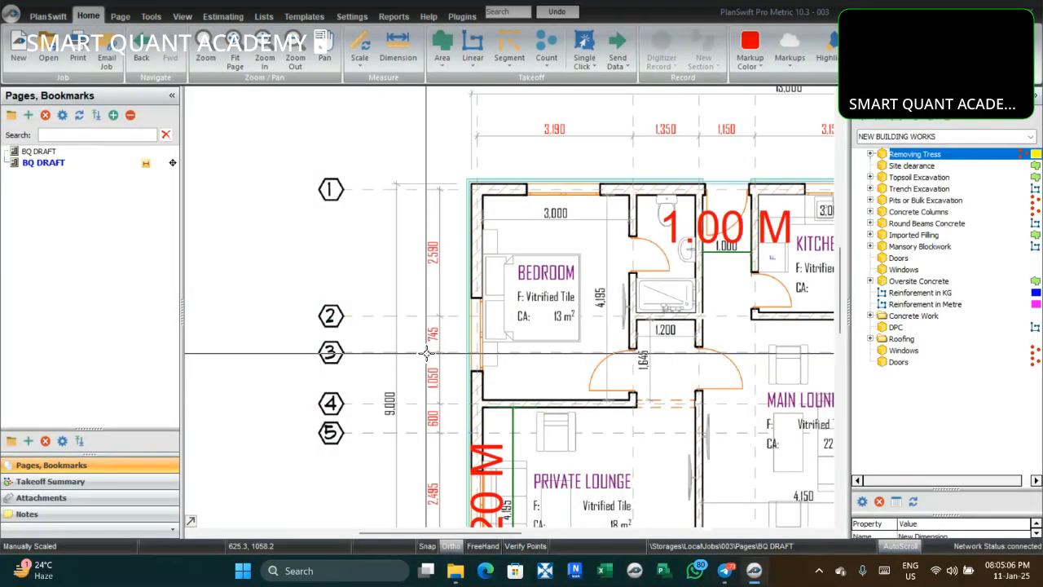
Hide the horizontal and vertical scale dimension lines on the scaled BQ DRAFT page
scroll(425, 352, "down", 3)
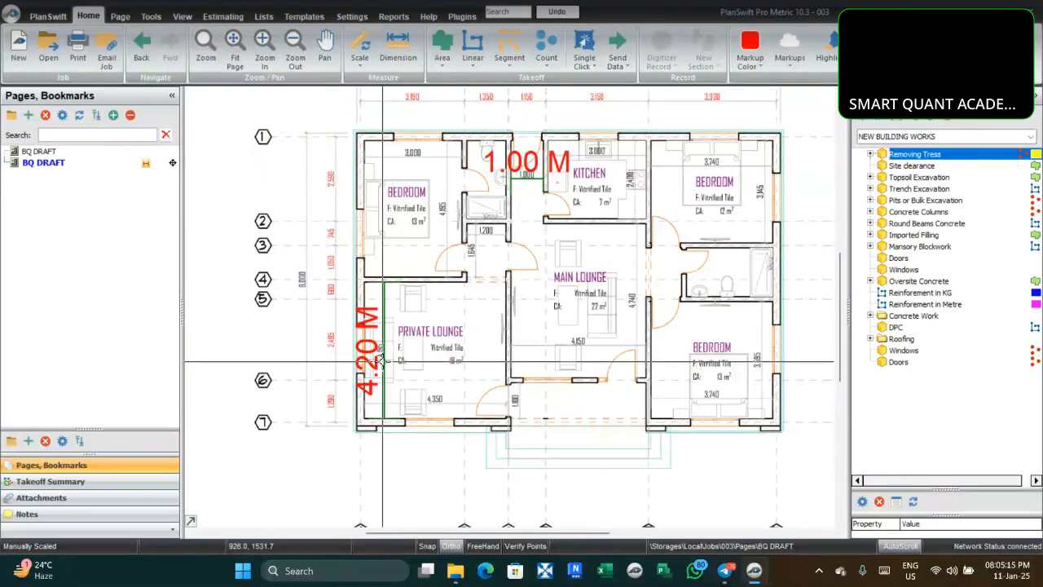
scroll(382, 361, "up", 2)
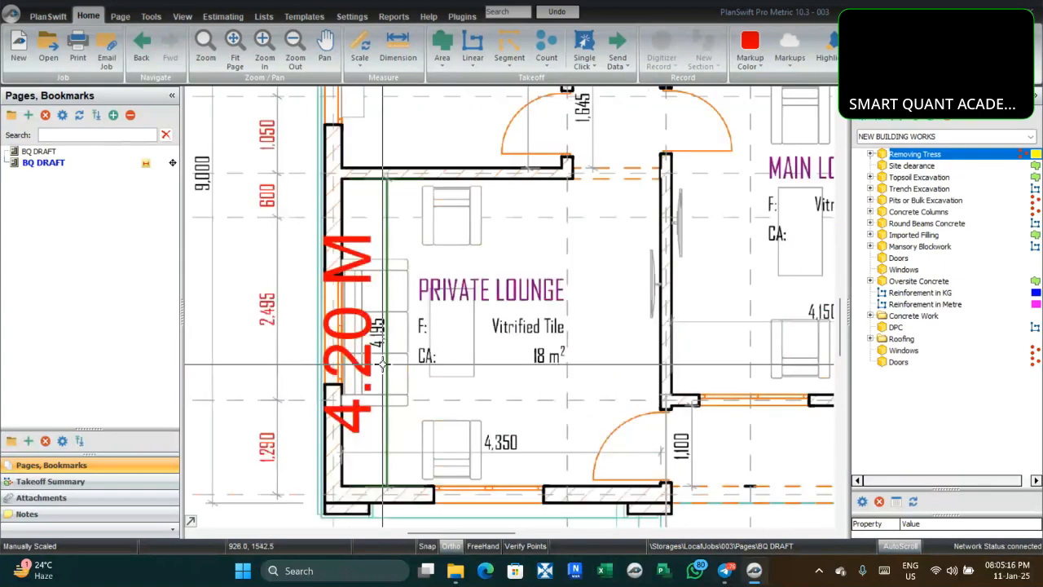
scroll(382, 361, "down", 2)
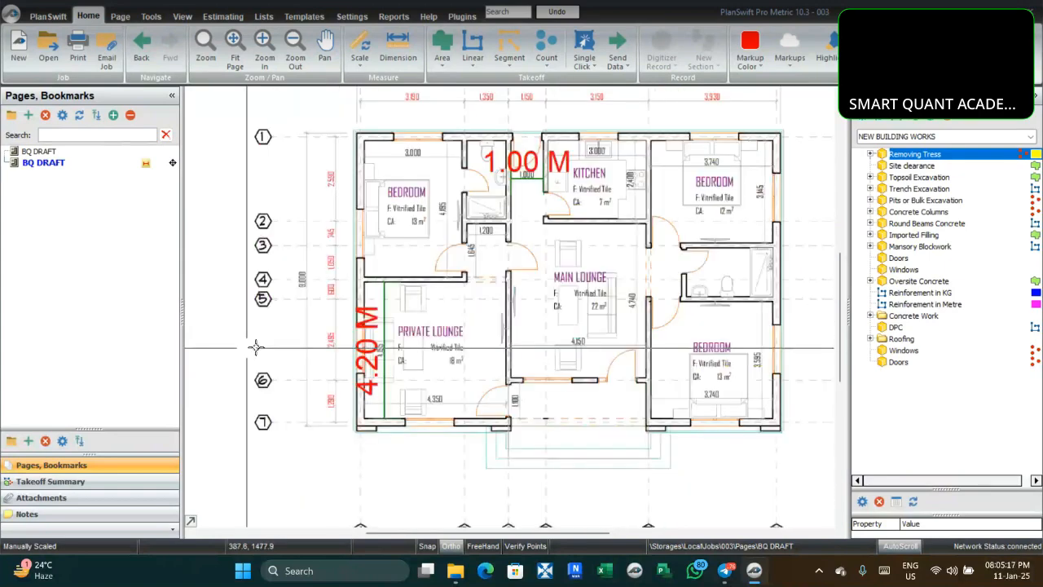
left_click(143, 164)
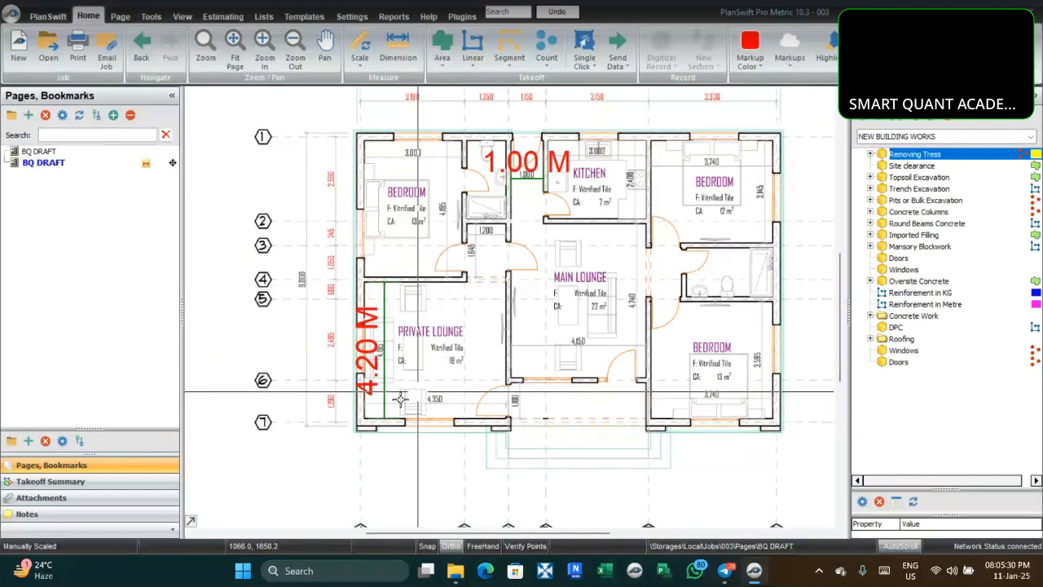
left_click(145, 165)
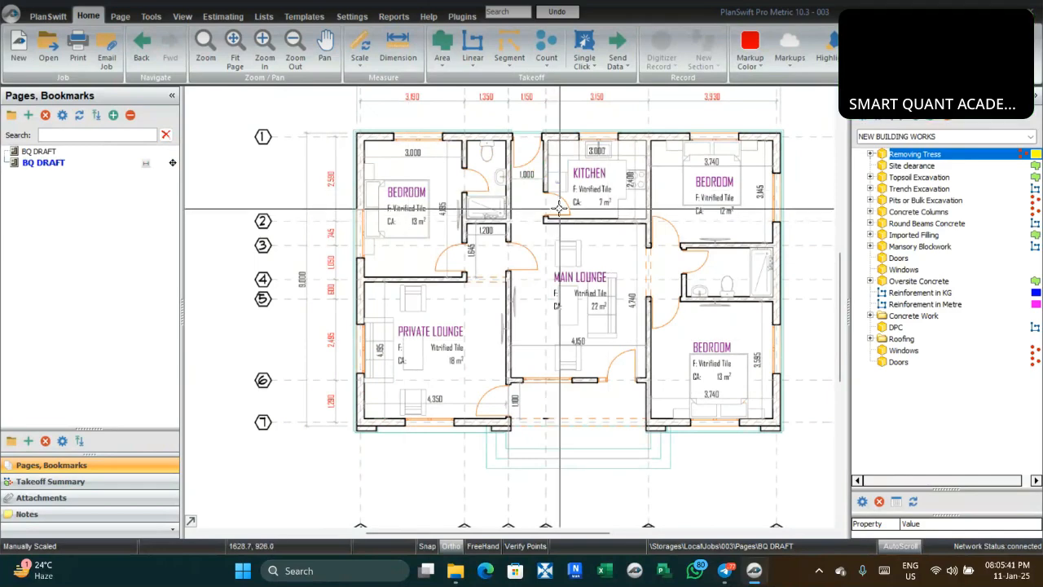
Create an area takeoff item named SITE CLEARANCE and start recording it on the floor plan
scroll(531, 251, "down", 2)
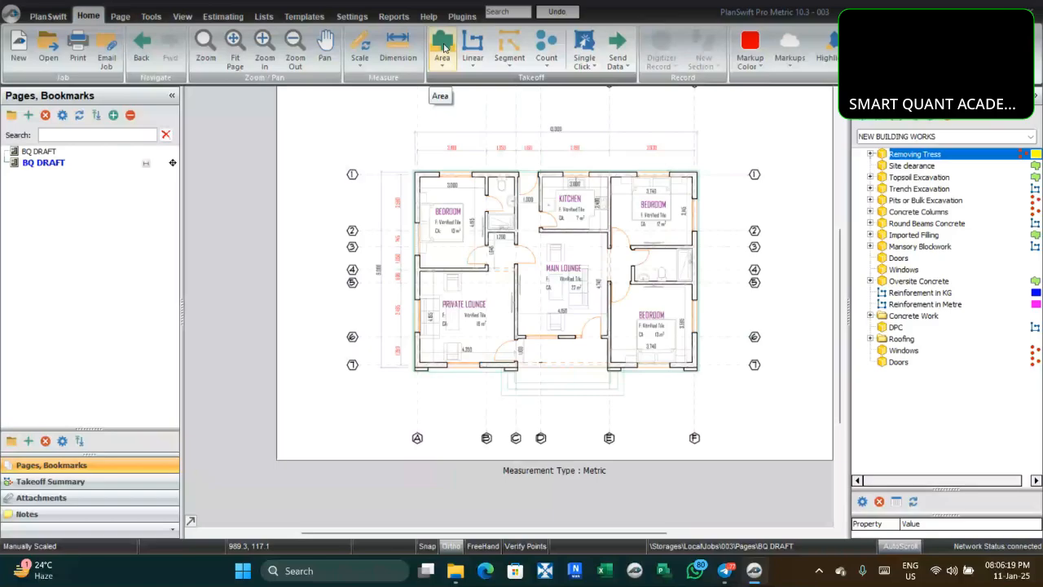
left_click(442, 47)
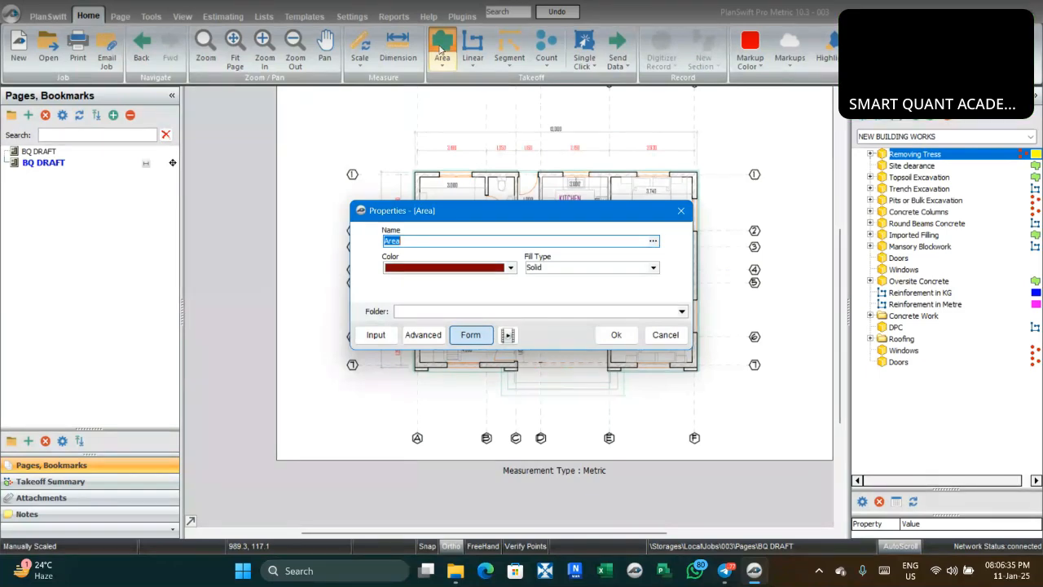
left_click(454, 243)
key("BackSpace")
key("BackSpace")
key("BackSpace")
key("BackSpace")
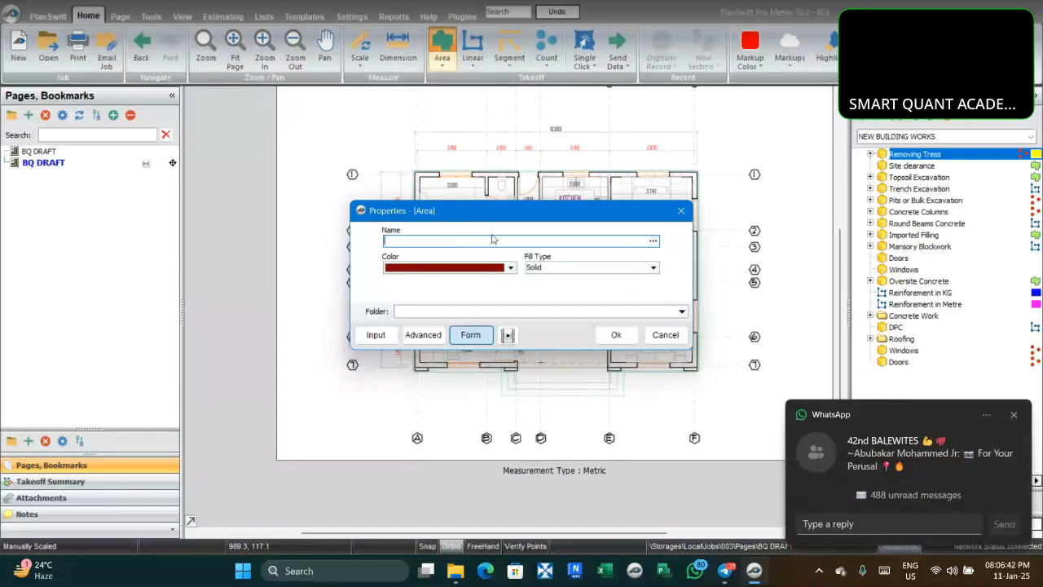
type("SITE")
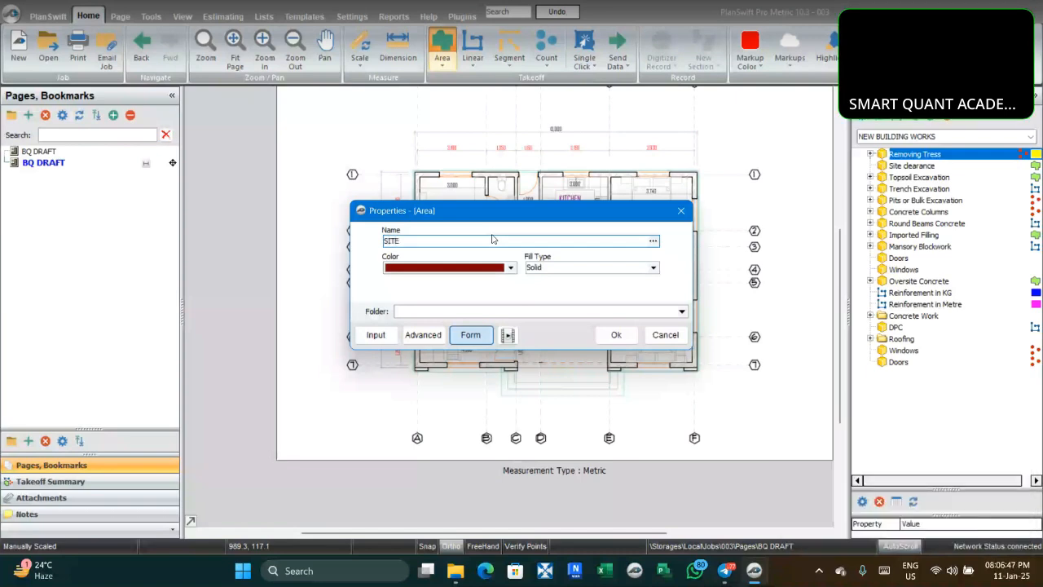
type(" CLEARANCE")
left_click(615, 335)
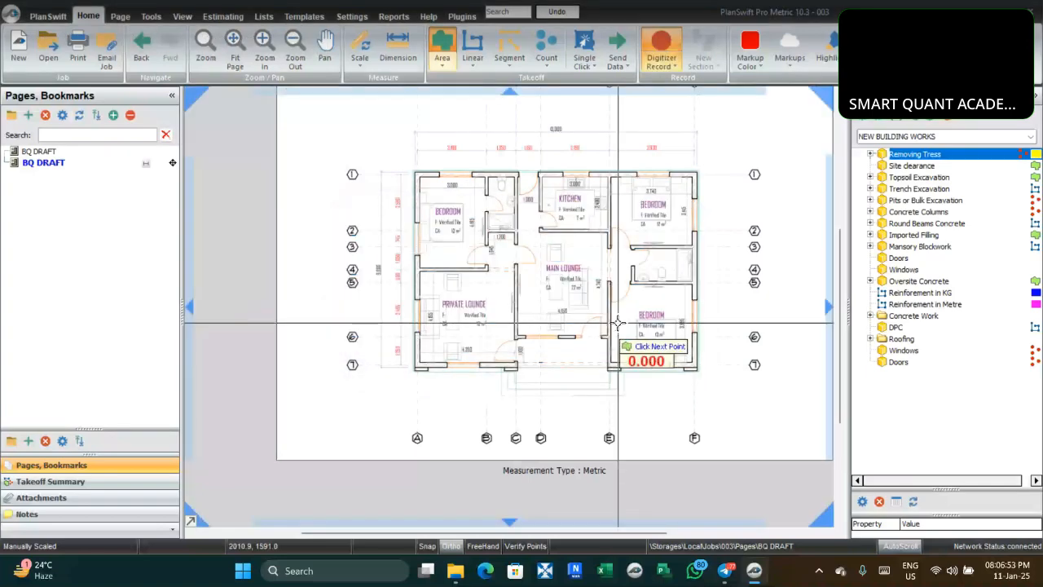
Trace the SITE CLEARANCE area around the building's outer wall corners, about 13 m by 9.2 m, and stop recording
scroll(532, 153, "up", 3)
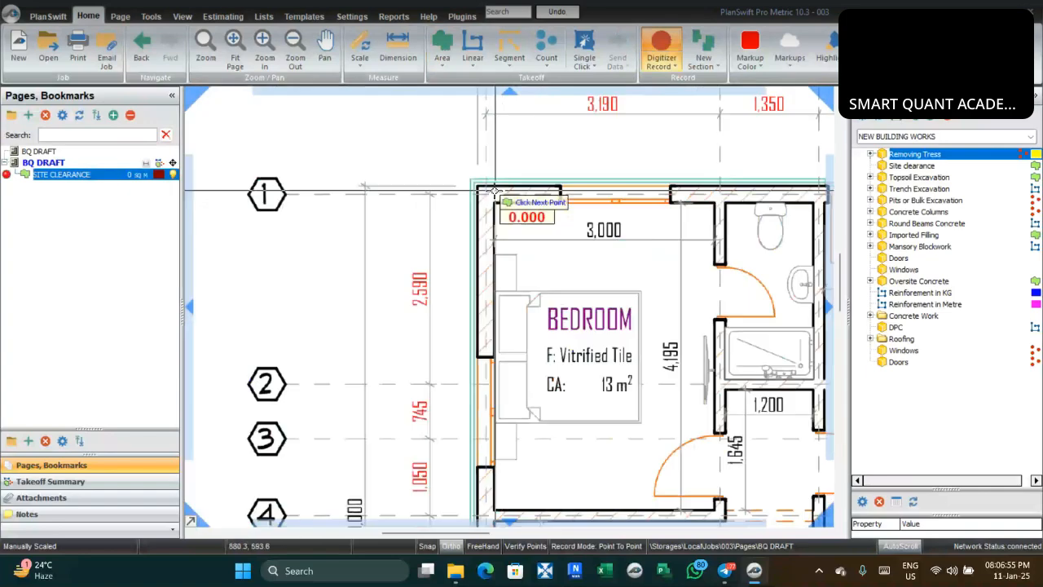
scroll(481, 189, "up", 3)
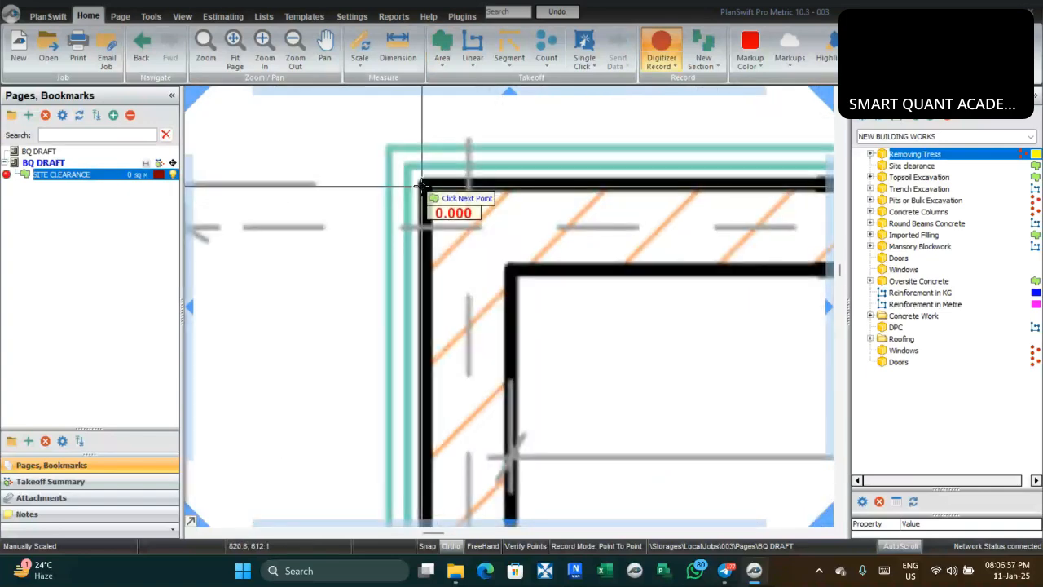
scroll(419, 183, "up", 2)
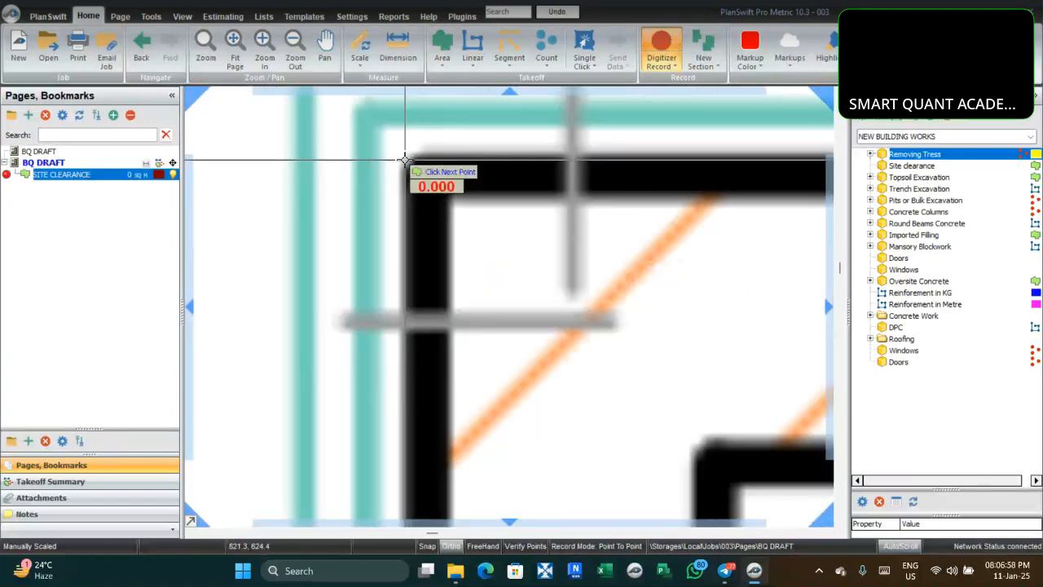
scroll(405, 159, "down", 5)
scroll(693, 158, "up", 5)
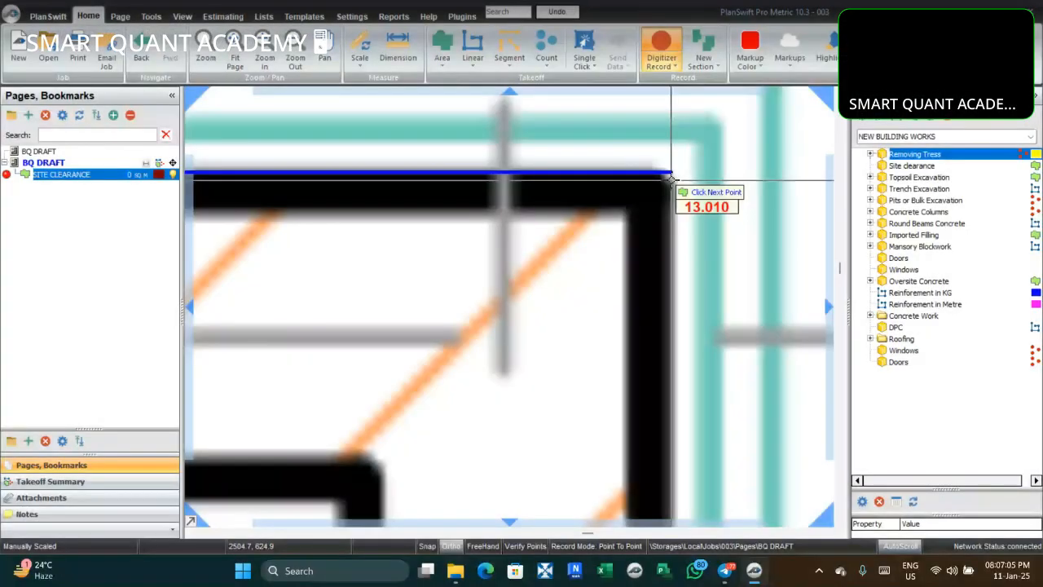
left_click(671, 178)
scroll(672, 178, "down", 3)
scroll(672, 177, "down", 4)
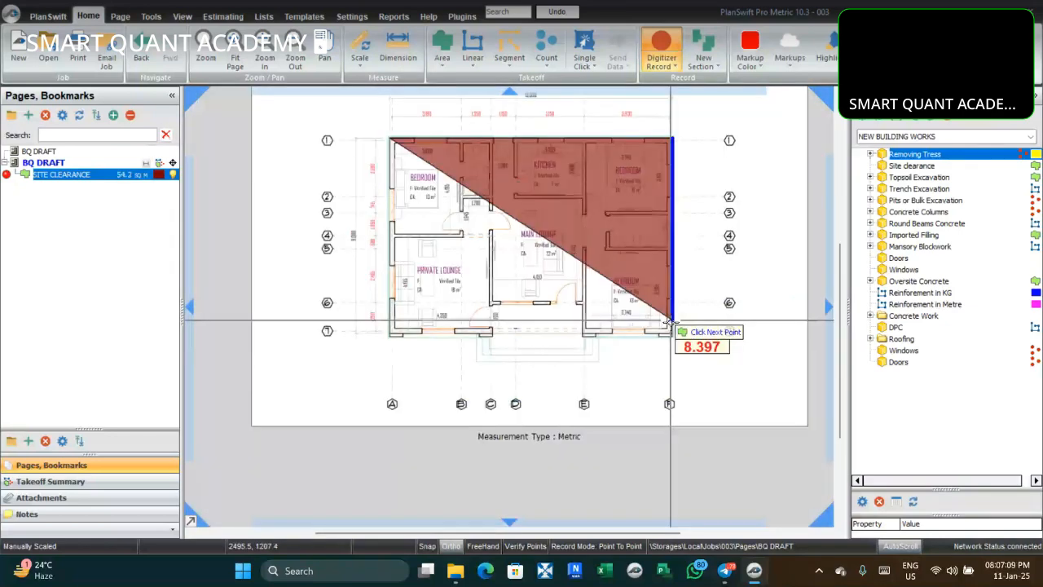
scroll(670, 321, "up", 4)
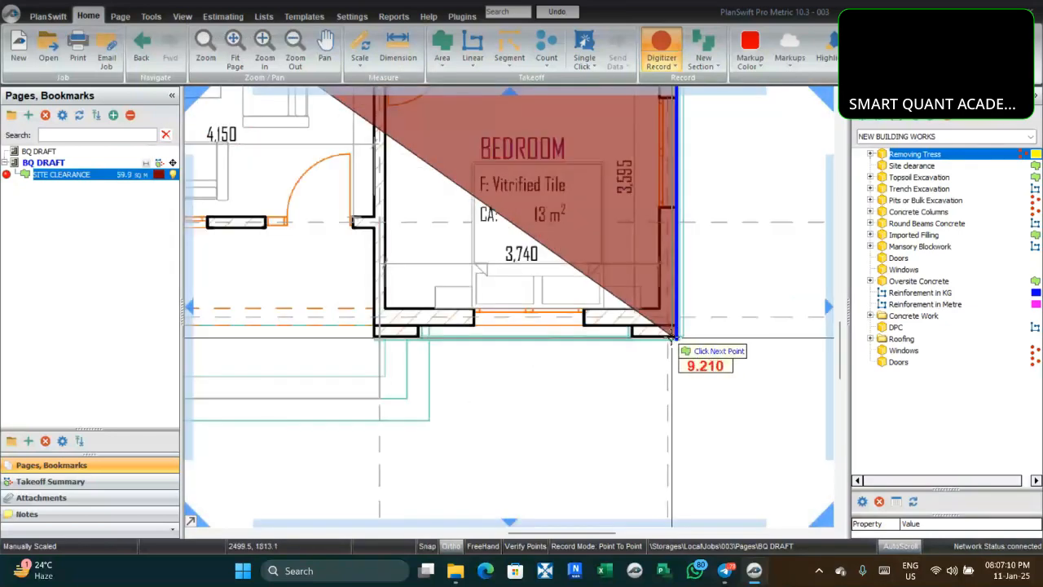
scroll(671, 335, "up", 3)
left_click(673, 334)
scroll(702, 332, "down", 2)
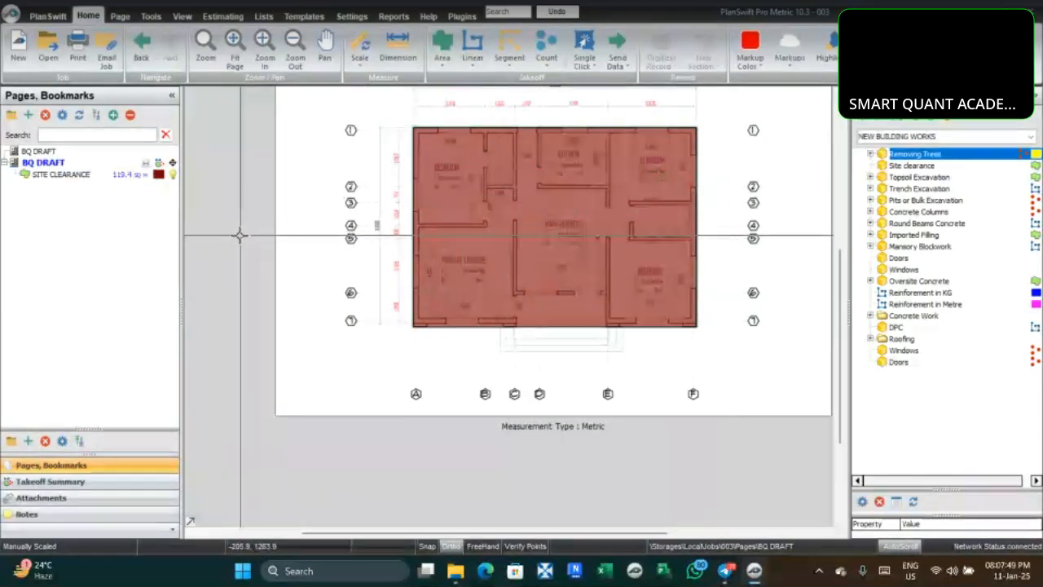
Start a Price Per SQ M area takeoff and enter FLoor Finishies as what is being measured
left_click(441, 71)
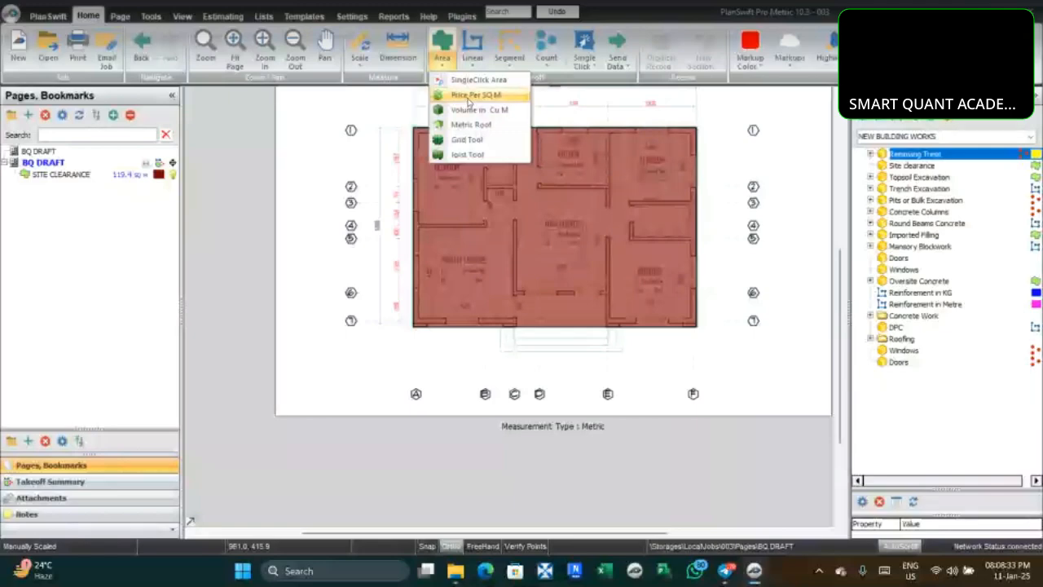
left_click(471, 96)
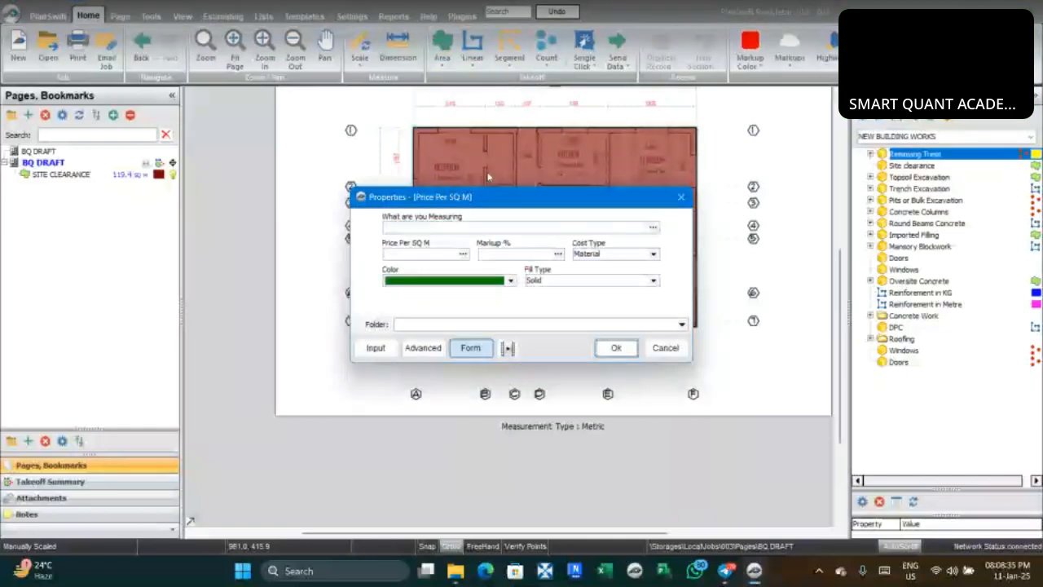
left_click(454, 224)
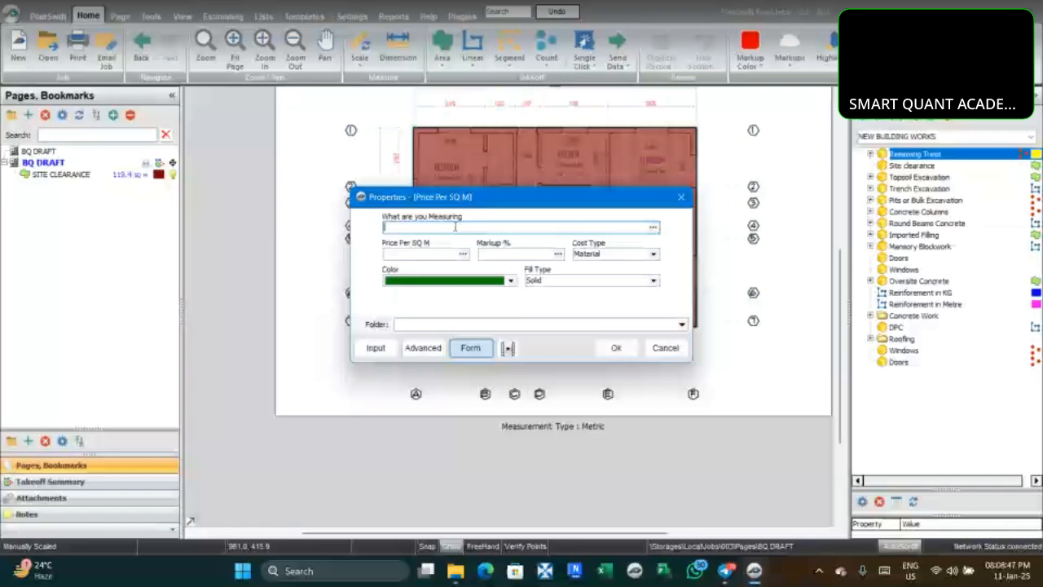
type("Pl")
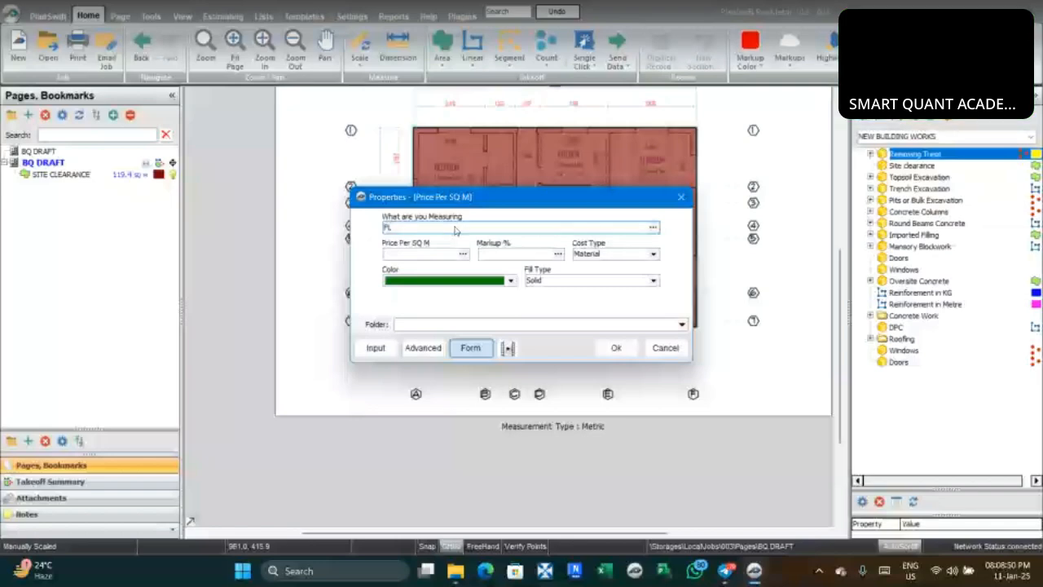
type("oor F")
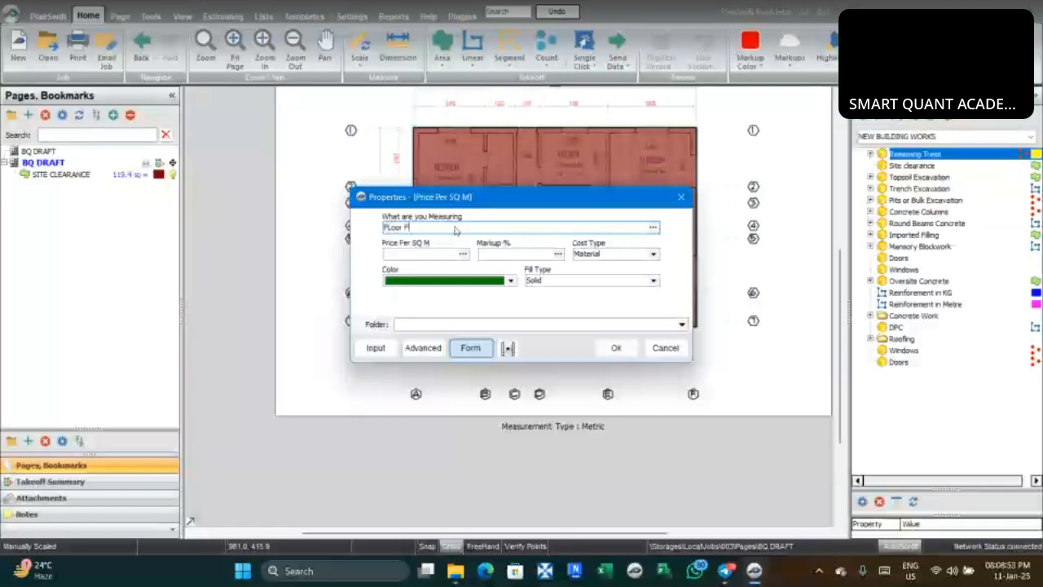
type("ini")
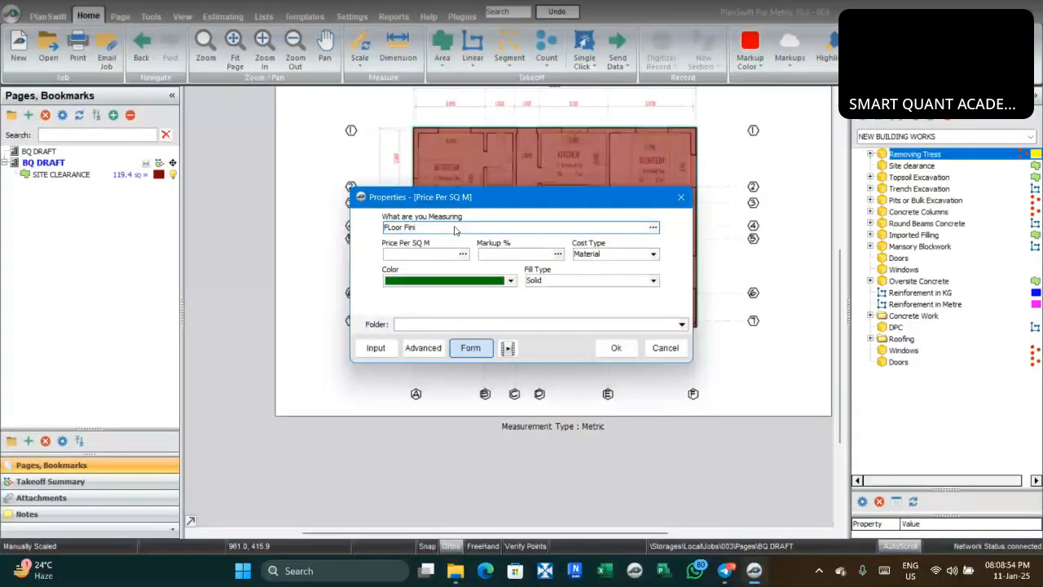
type("shies")
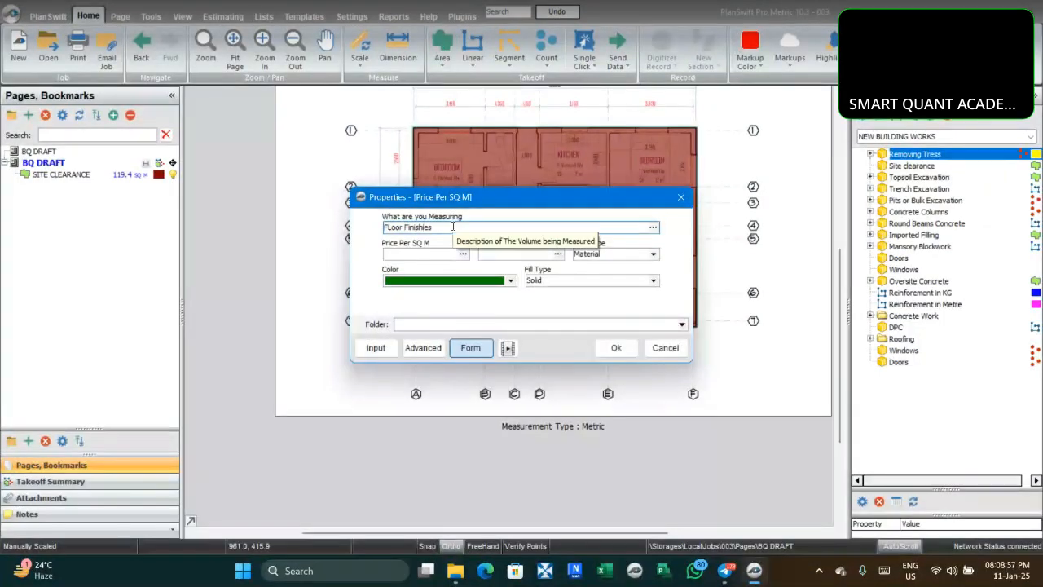
Set the price per SQ M to 1500 and markup to 25%, keep cost type Material, and start recording the takeoff
left_click(434, 255)
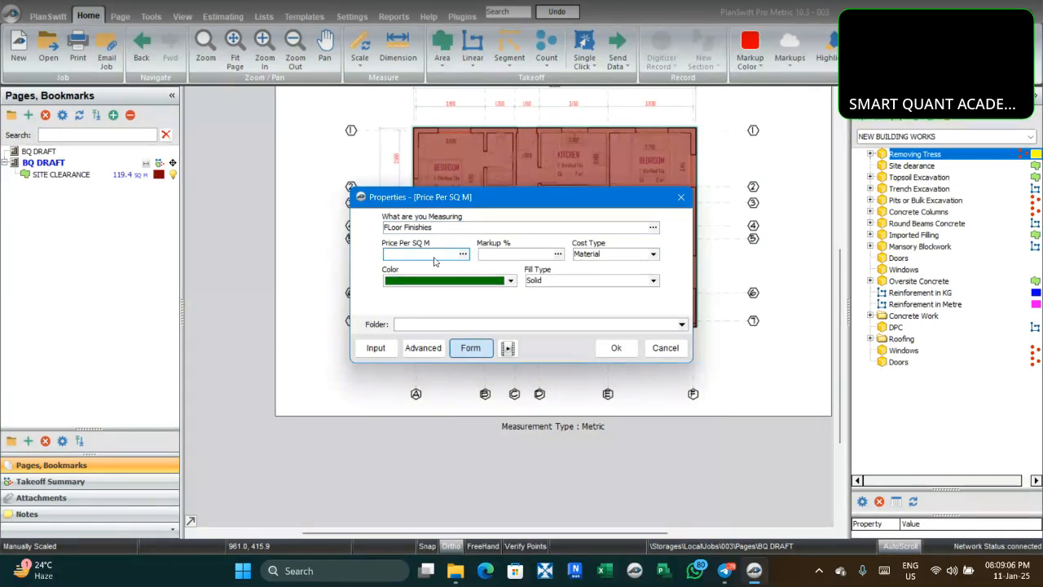
type("1500")
left_click(522, 256)
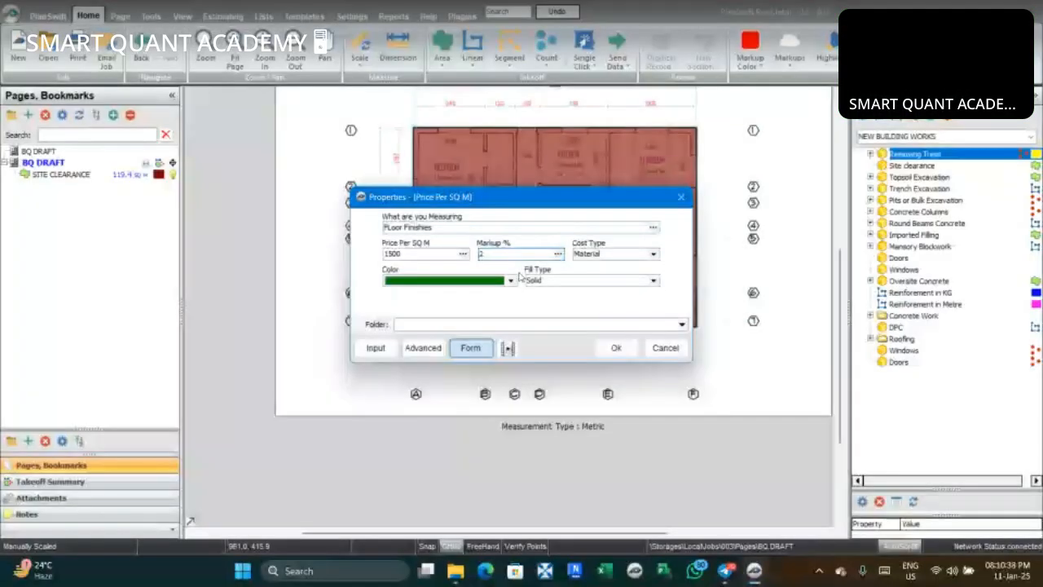
type("25")
left_click(652, 255)
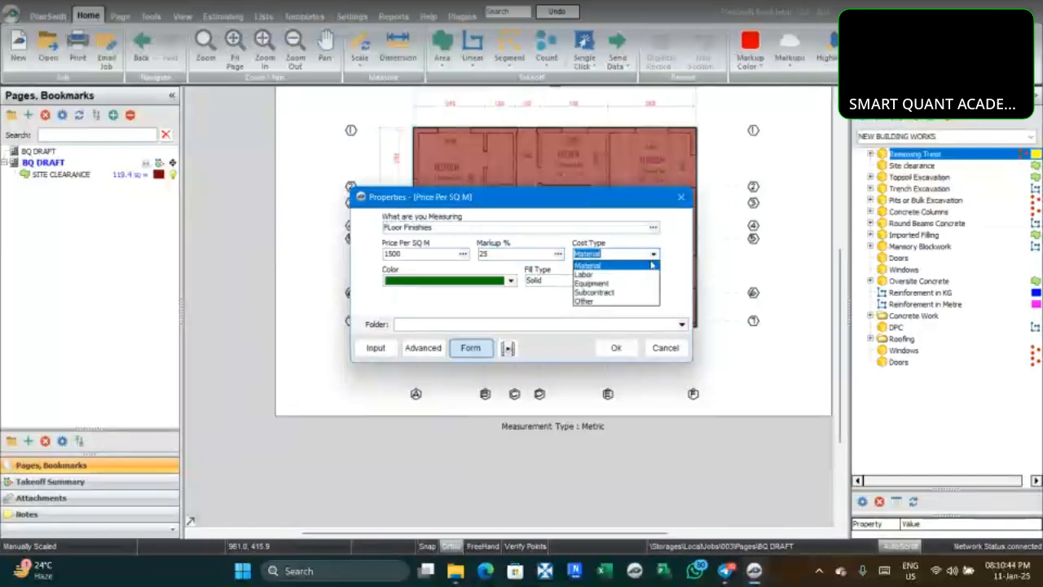
left_click(677, 270)
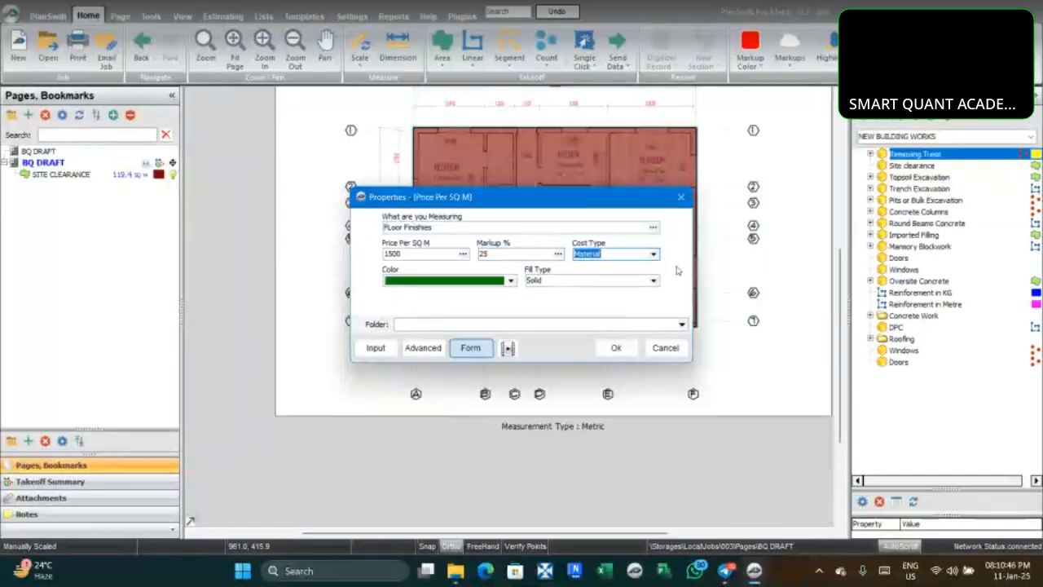
left_click(654, 255)
left_click(653, 255)
left_click(617, 348)
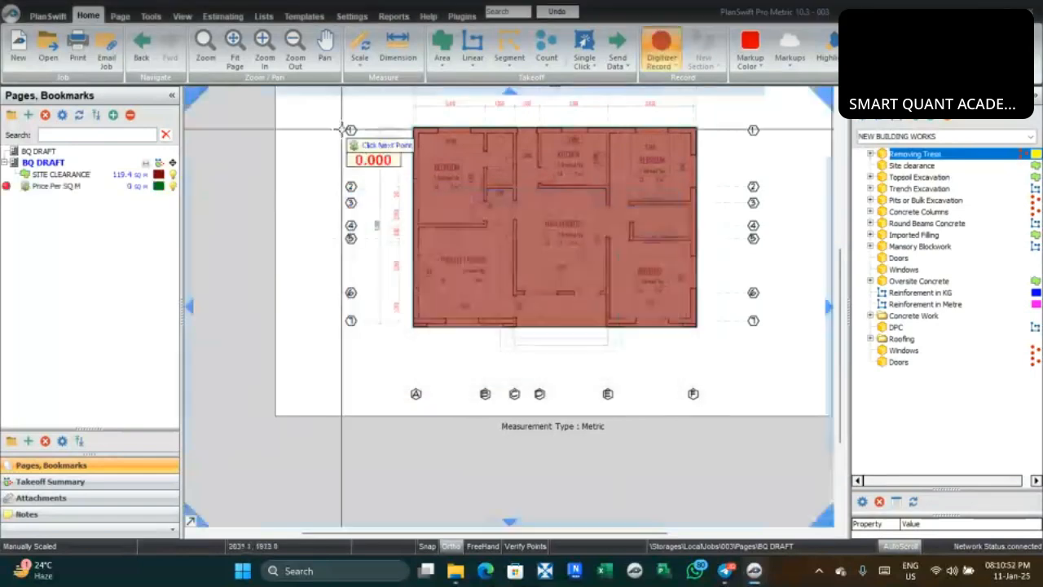
Trace the Price Per SQ M area around the building's outer wall corners, about 119 sq m, and stop recording
scroll(413, 127, "up", 2)
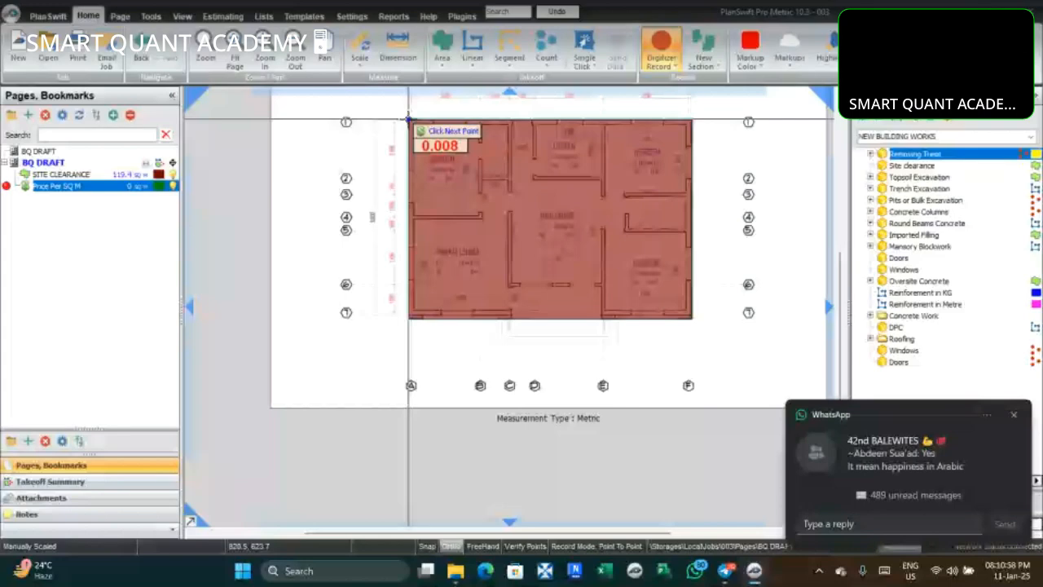
scroll(691, 120, "up", 8)
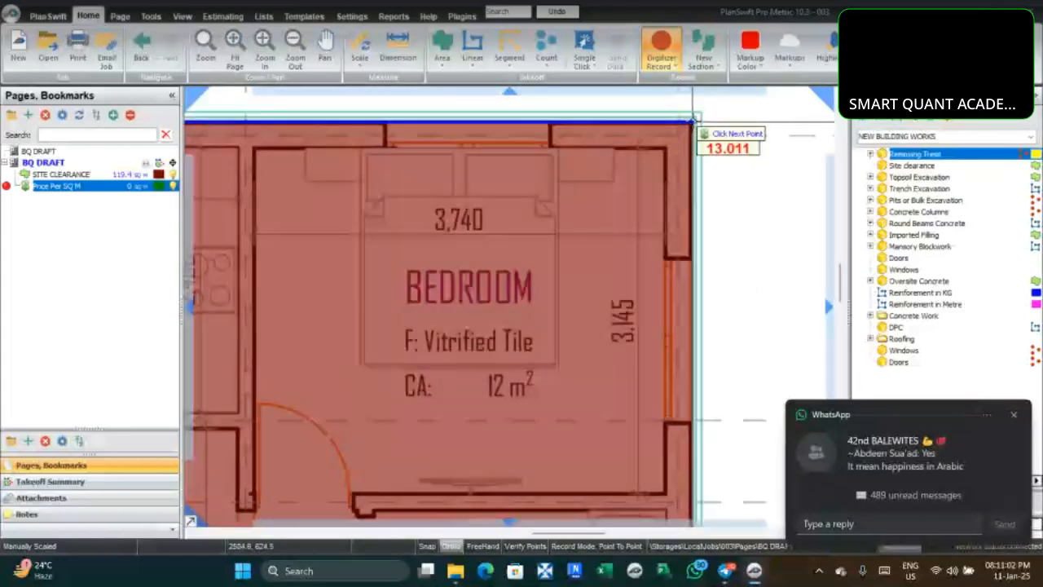
left_click(692, 123)
scroll(692, 122, "down", 5)
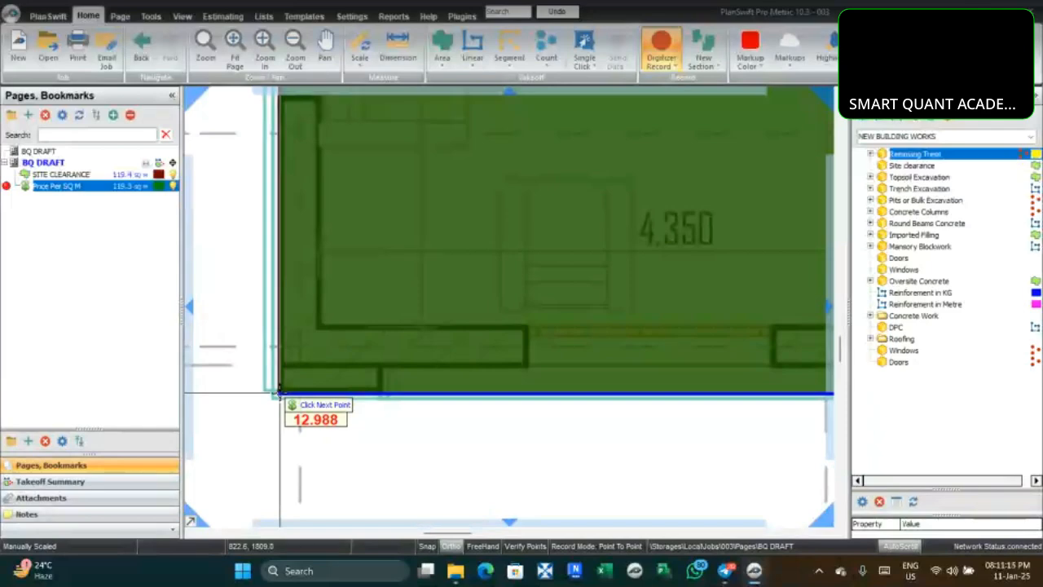
right_click(279, 394)
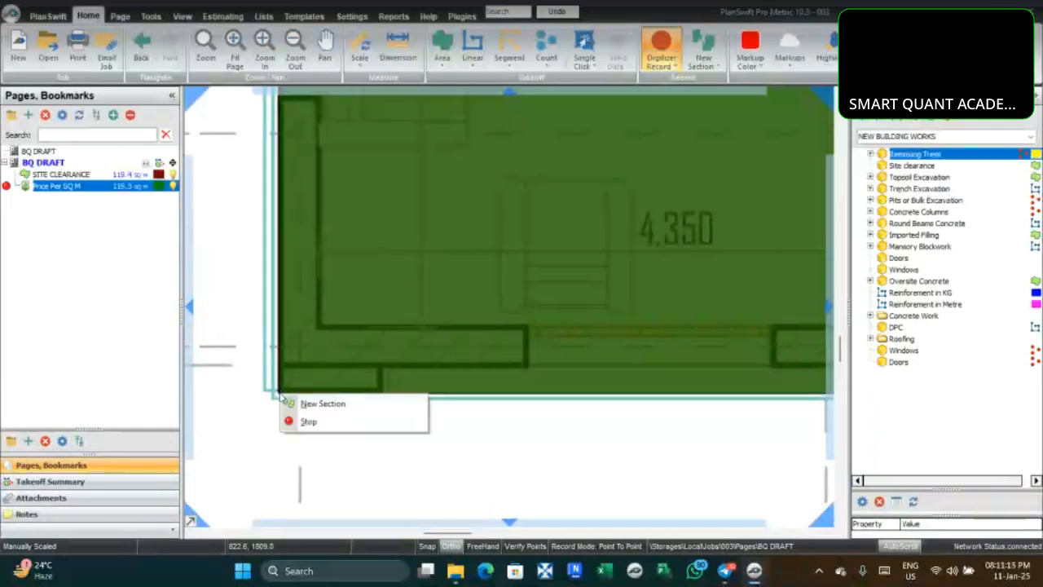
left_click(308, 422)
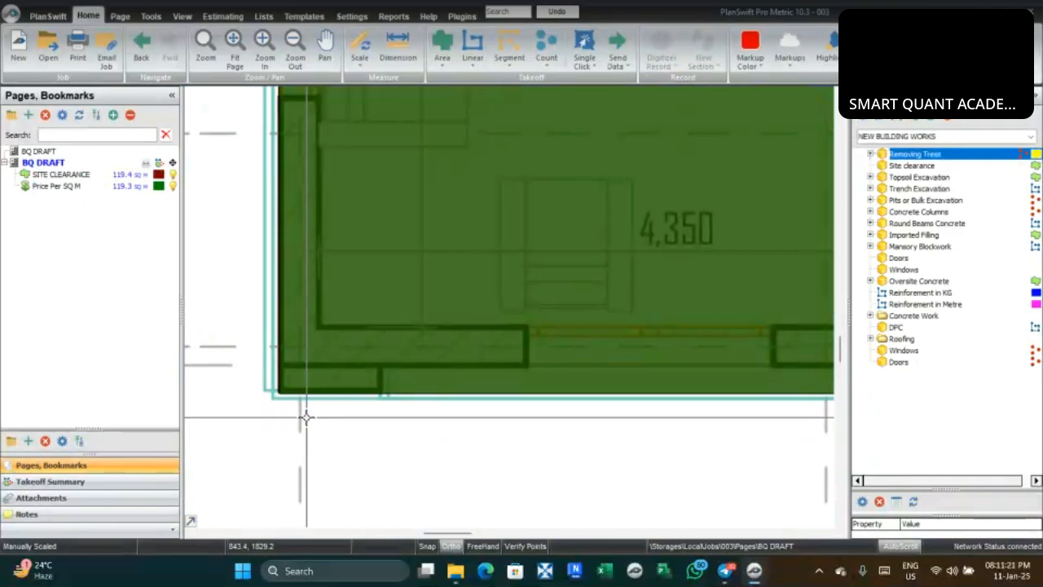
scroll(307, 419, "down", 4)
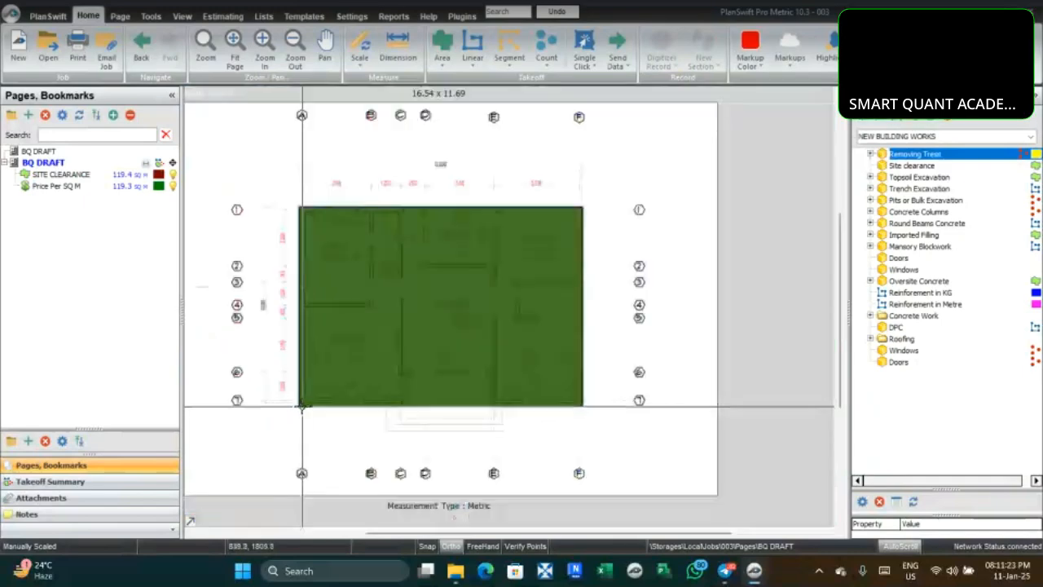
Review the Price Per SQ M item's quantity, cost, markup and total price in the estimating view, then return to the plan
left_click(63, 188)
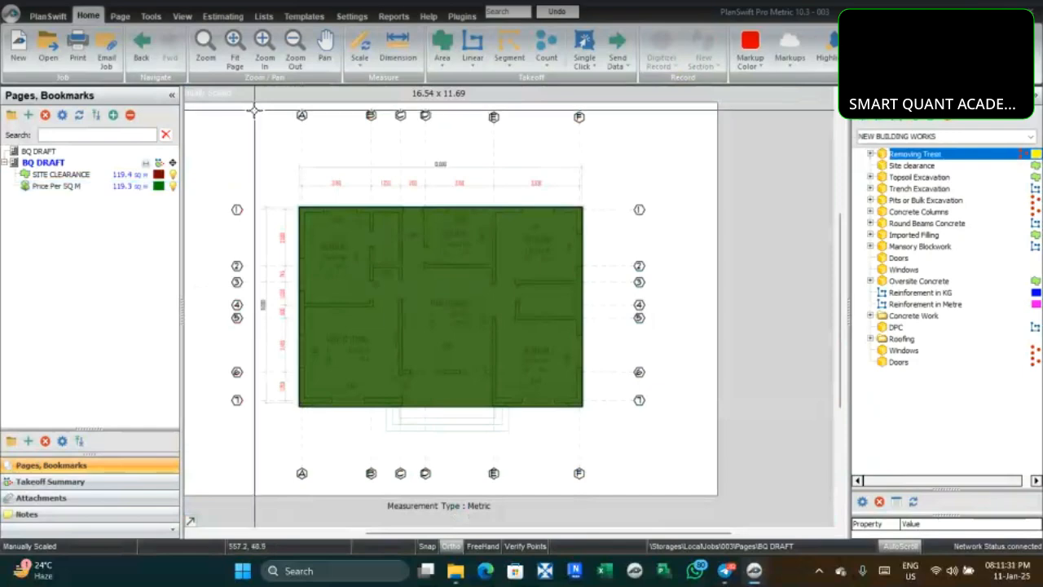
left_click(220, 16)
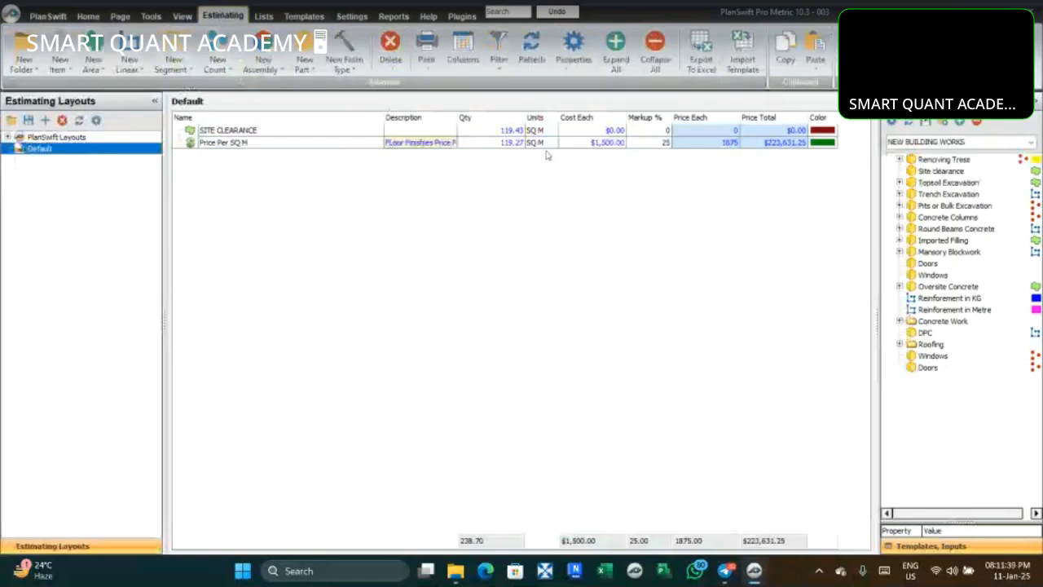
left_click(607, 144)
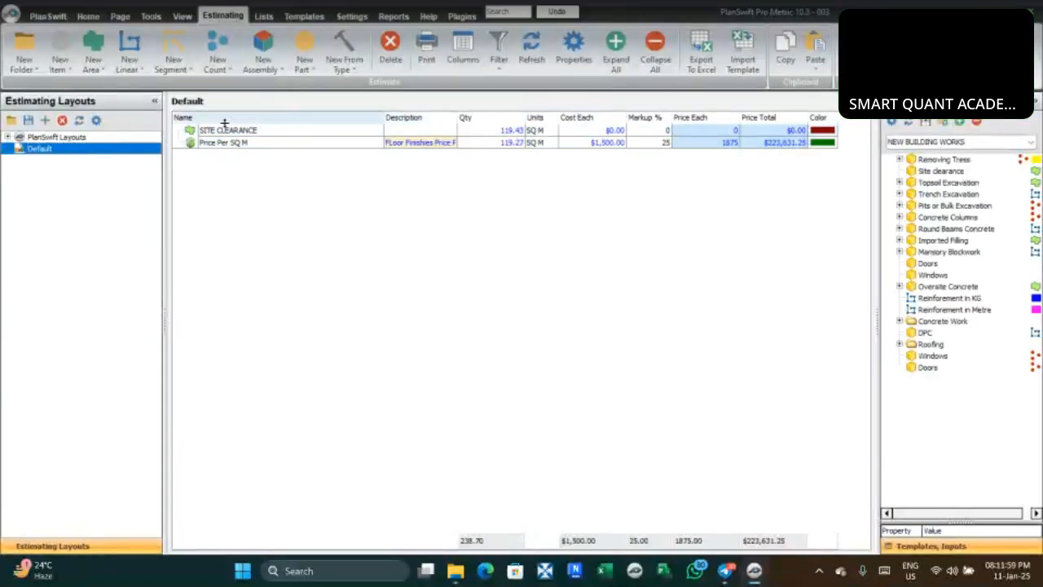
left_click(87, 17)
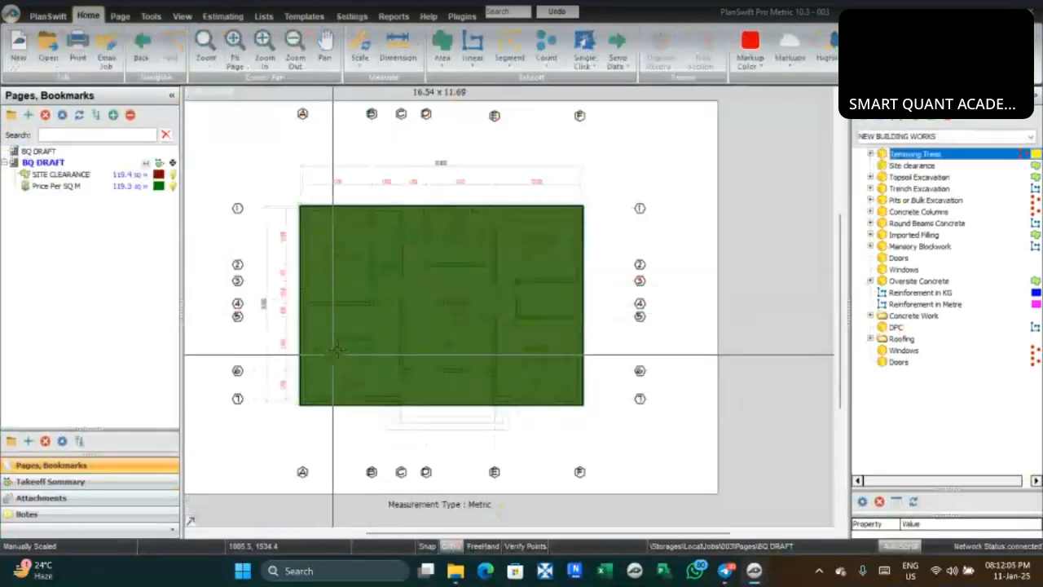
Hide the Price Per SQ M and SITE CLEARANCE takeoffs on the BQ DRAFT floor plan
left_click(456, 63)
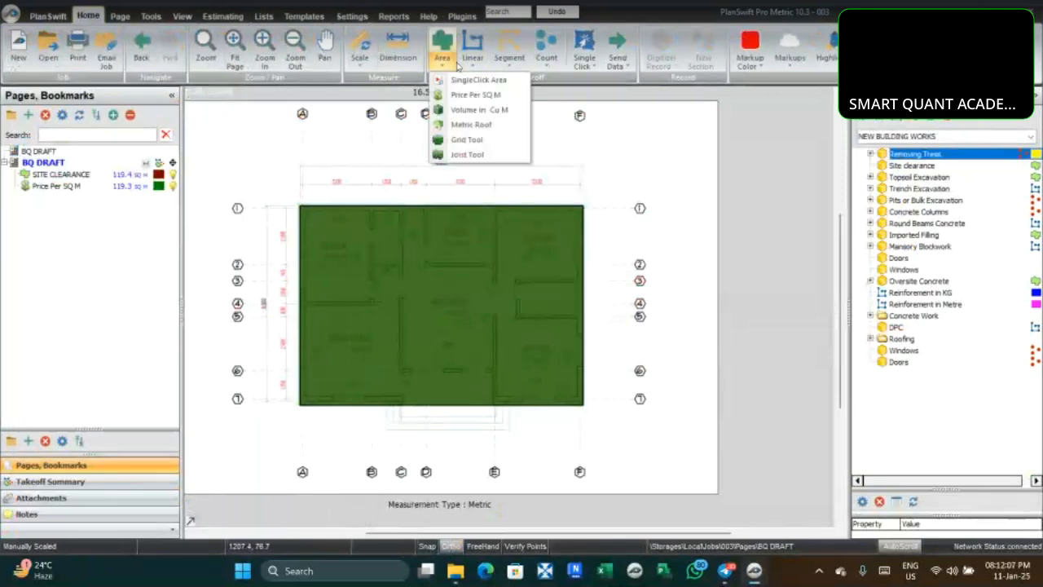
left_click(172, 187)
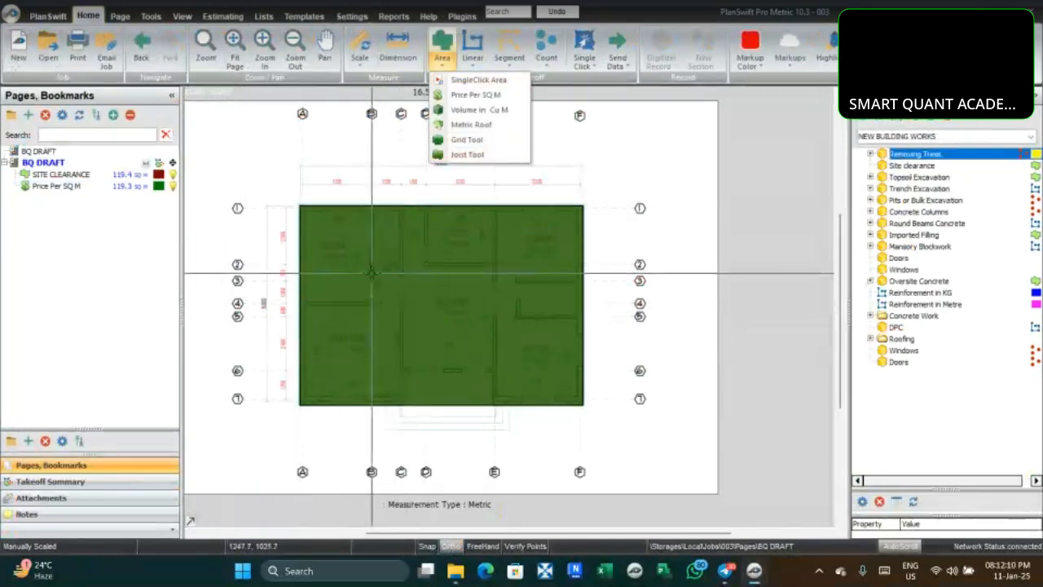
left_click(286, 348)
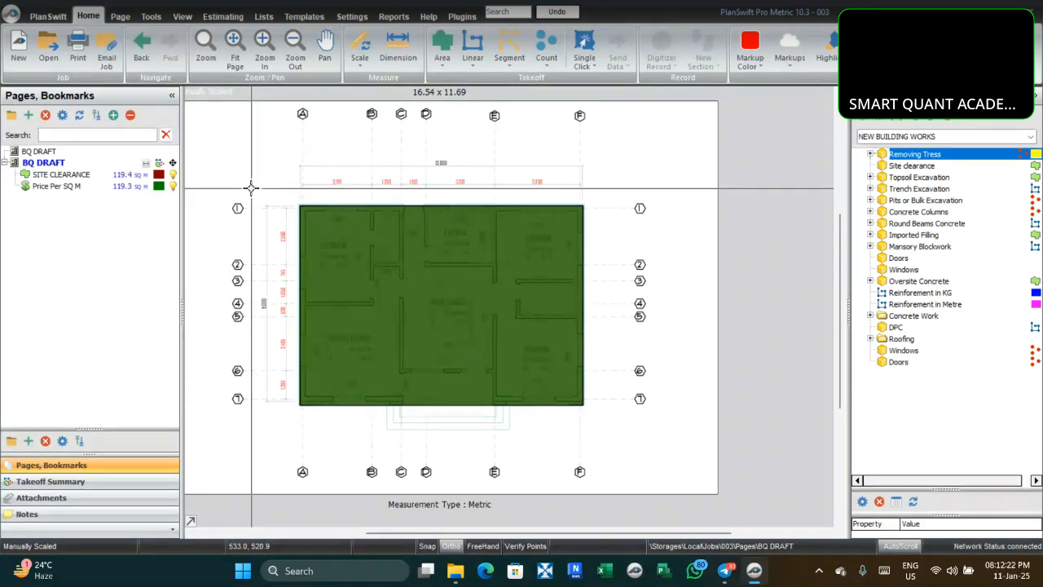
left_click(172, 176)
left_click(173, 187)
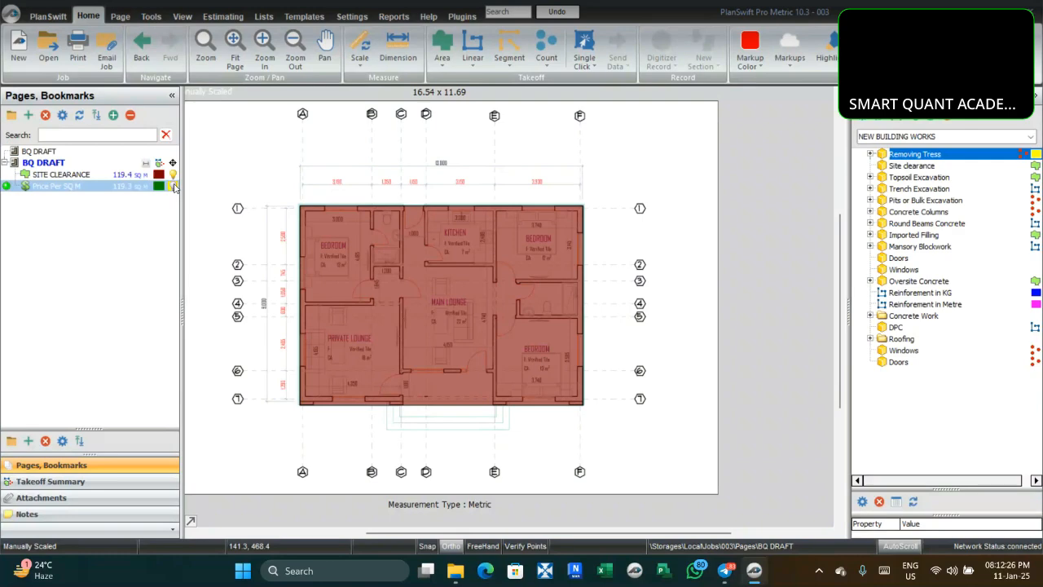
left_click(173, 176)
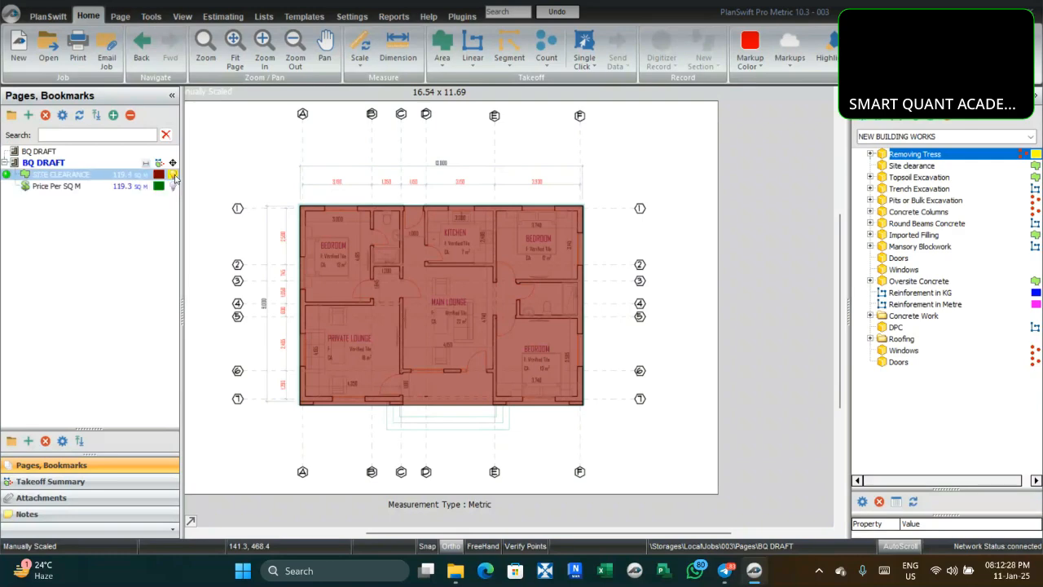
left_click(174, 176)
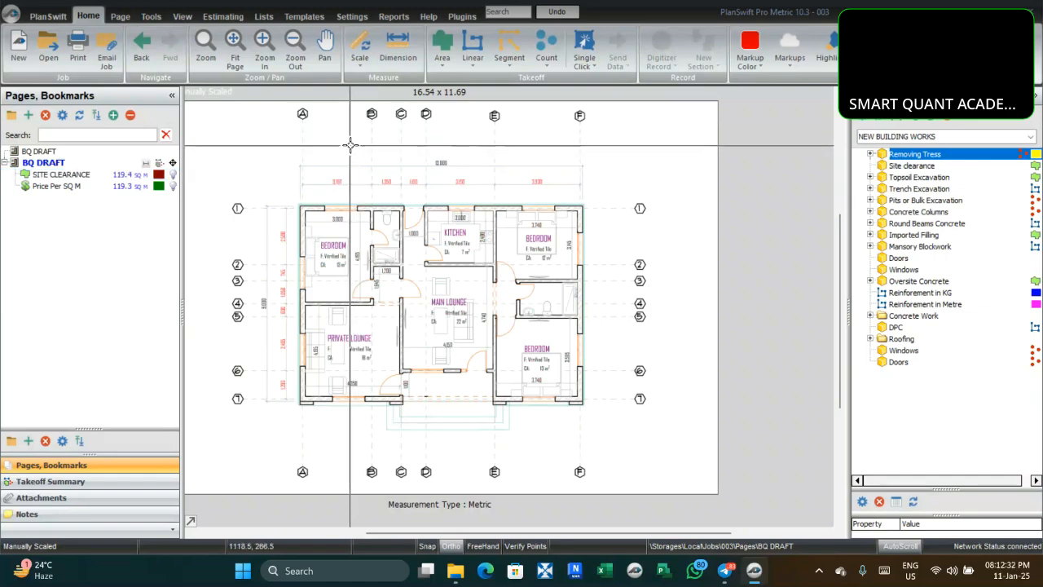
Start a Volume in Cu M area takeoff and describe what is being measured as TS DISPOSAL
left_click(445, 67)
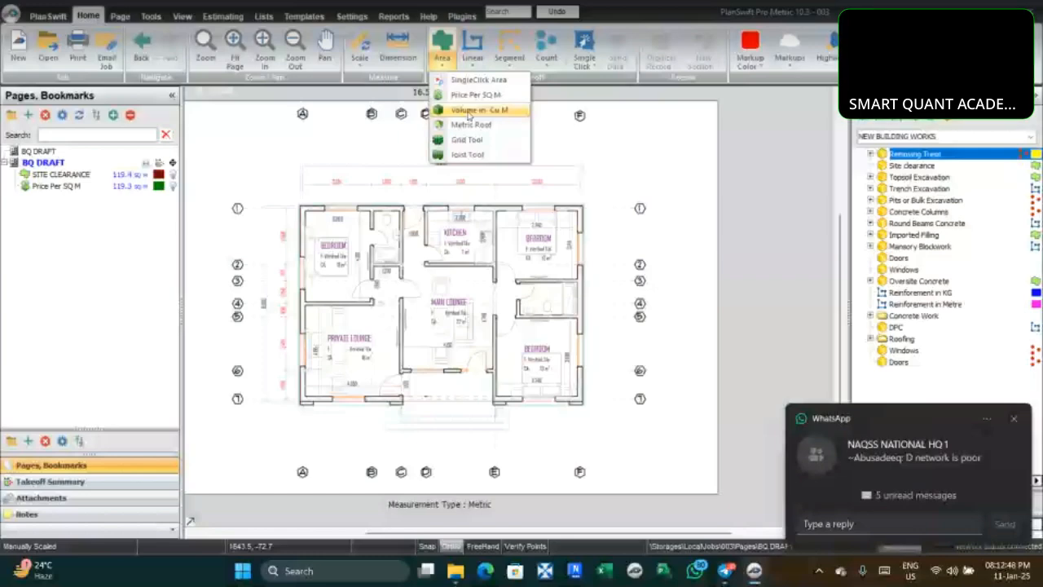
left_click(469, 112)
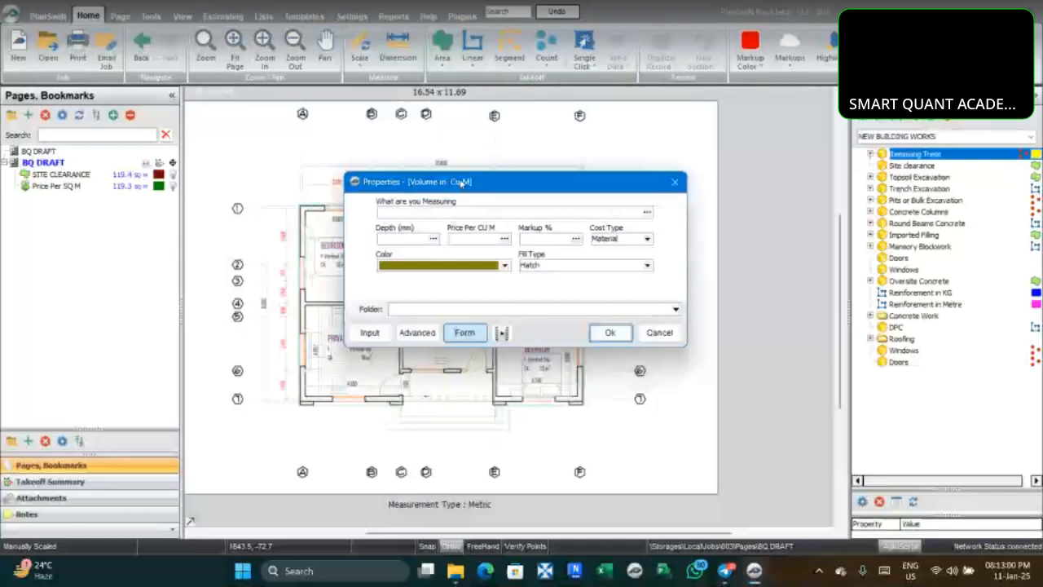
left_click(458, 212)
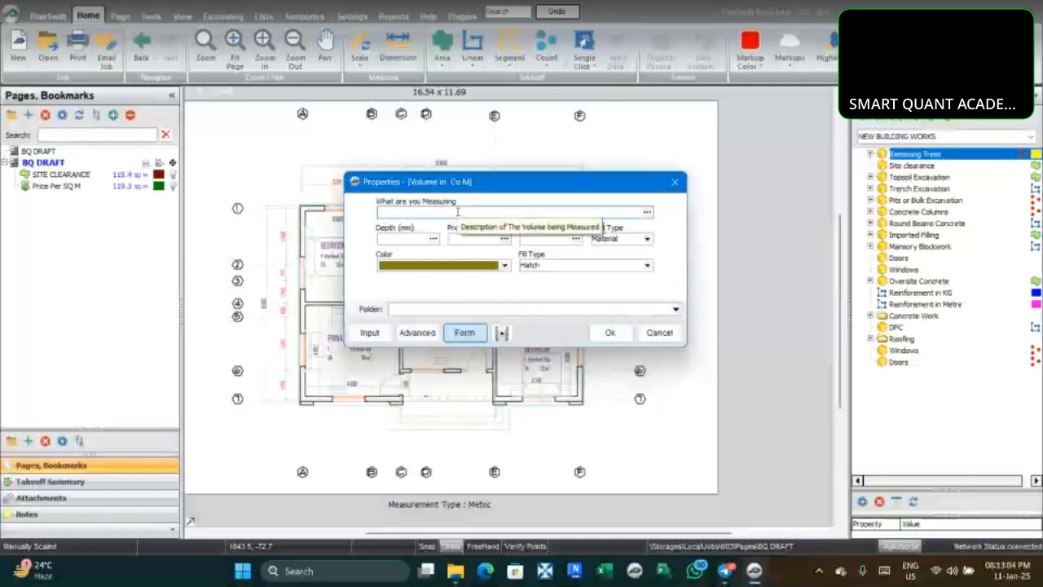
type("T")
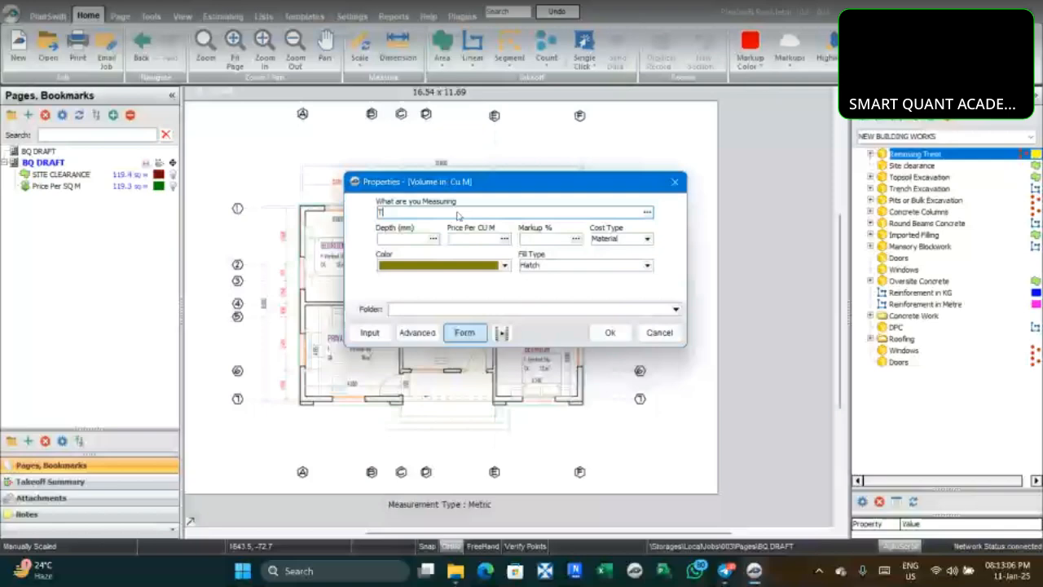
type("S")
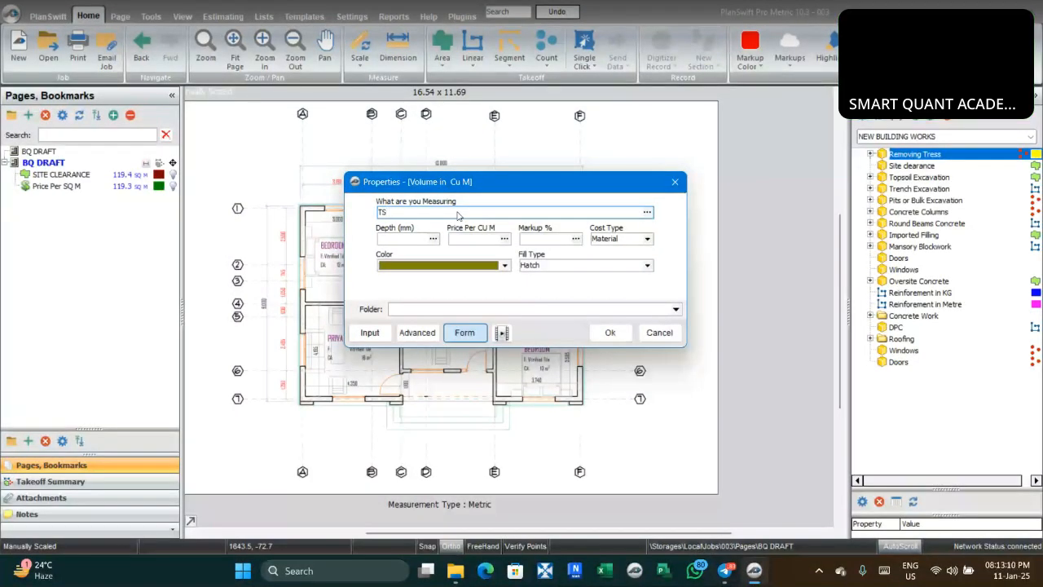
type(" DISPO")
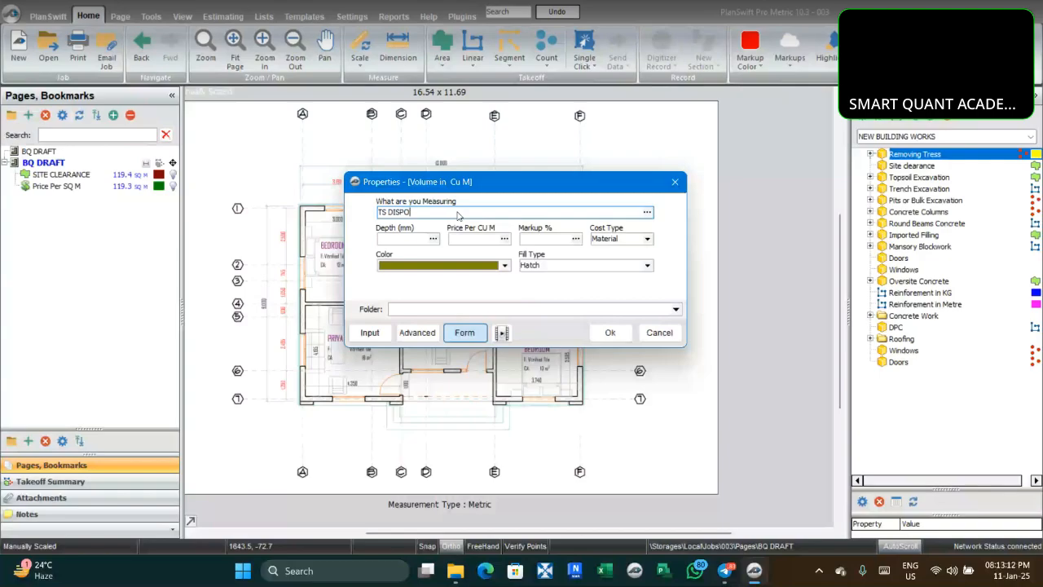
type("SAL")
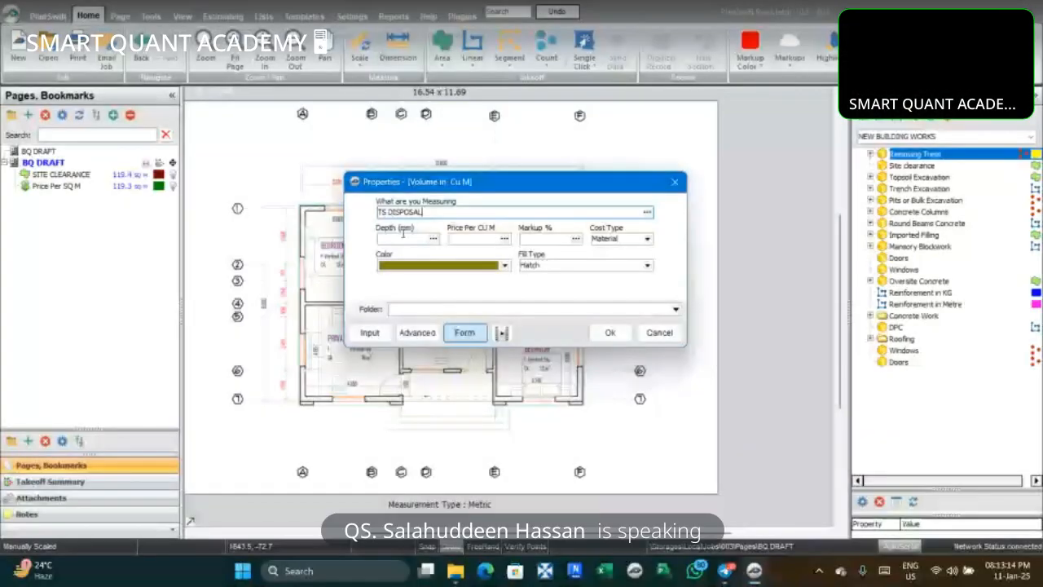
Set the TS DISPOSAL takeoff's depth to 150 mm and accept the properties to start recording
left_click(401, 239)
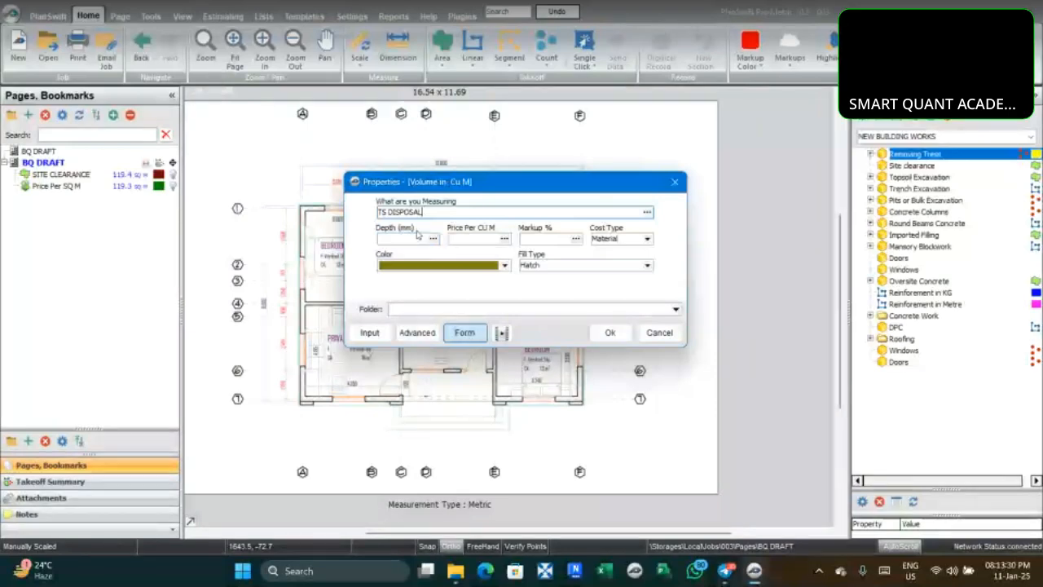
left_click(411, 239)
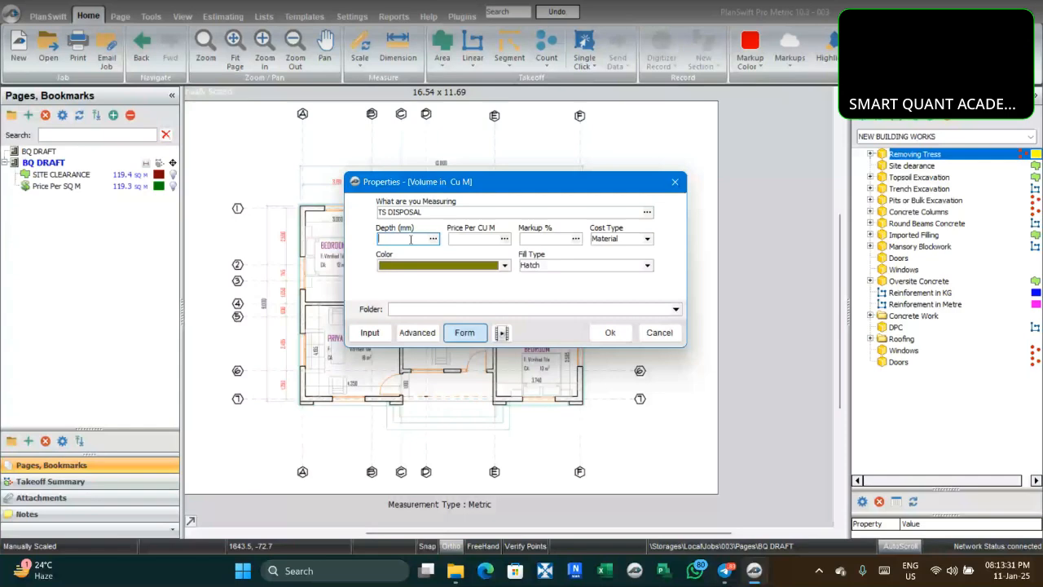
type("15")
left_click(608, 334)
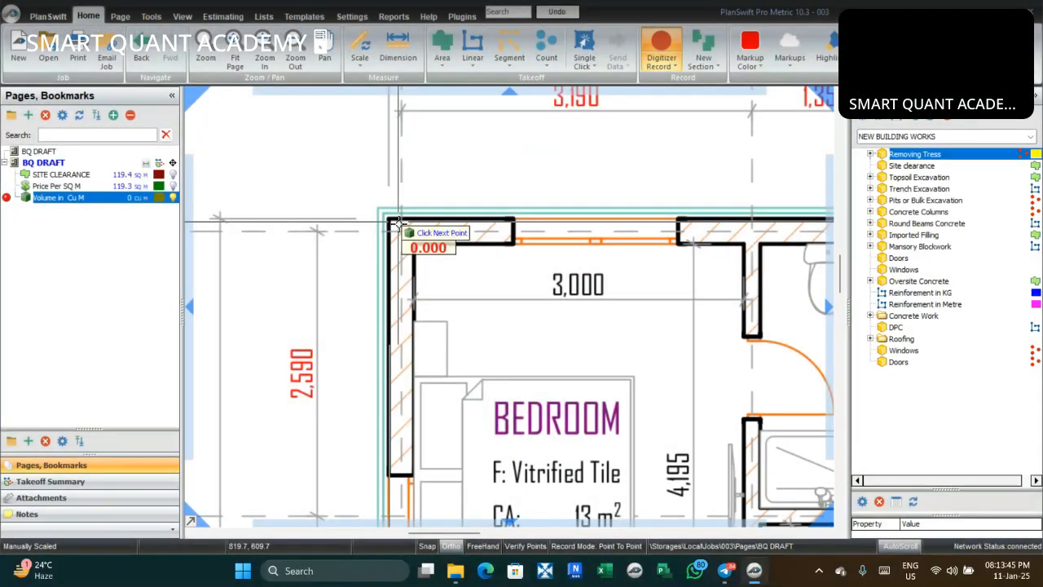
Trace the Volume in Cu M takeoff around the building's four outer wall corners, about 119 sq m, and stop recording
scroll(397, 223, "up", 4)
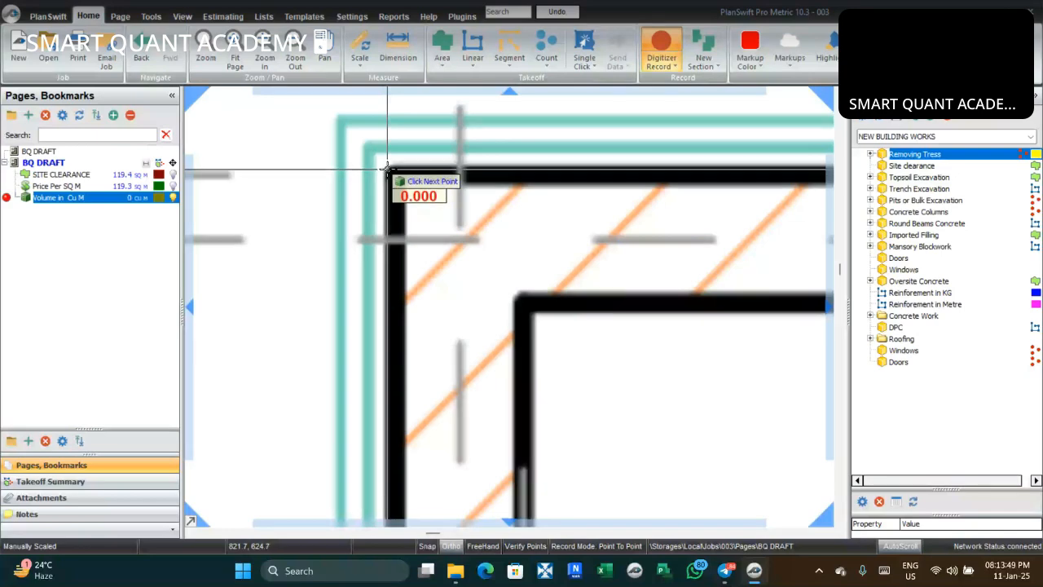
scroll(387, 169, "down", 4)
scroll(387, 169, "down", 5)
left_click_drag(729, 174, 691, 179)
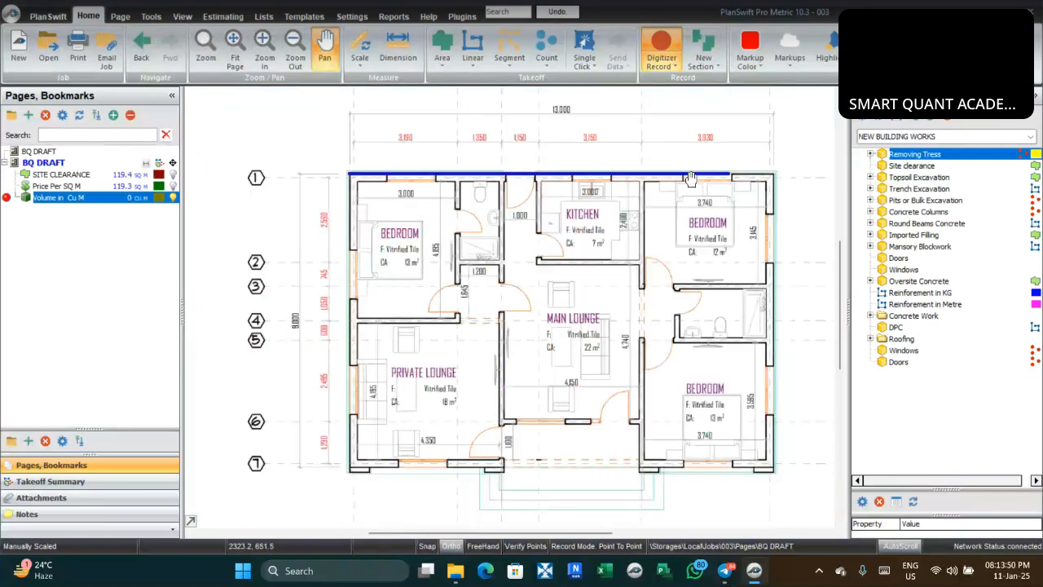
scroll(691, 179, "up", 5)
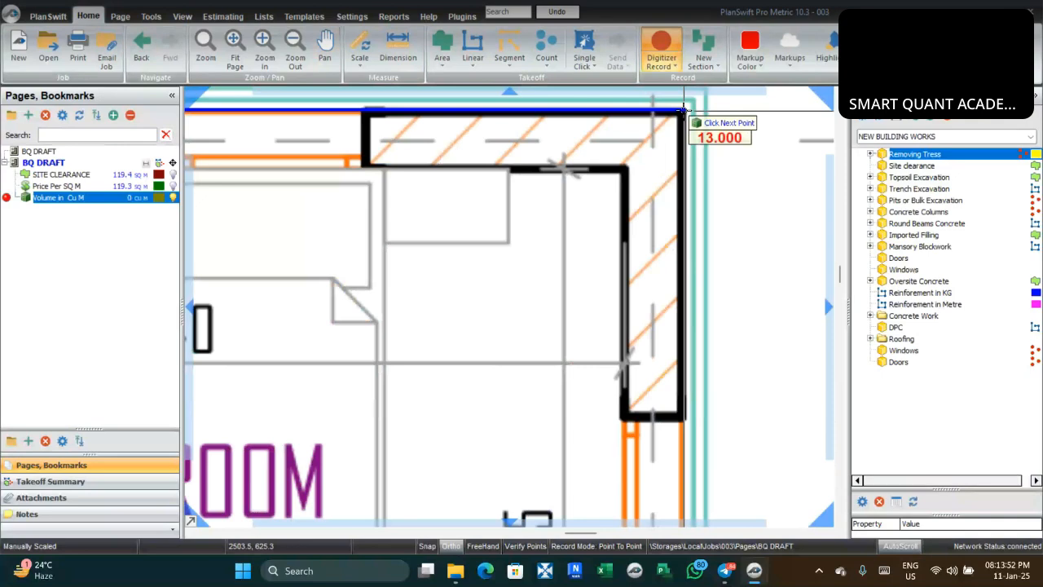
left_click(685, 109)
scroll(684, 109, "down", 5)
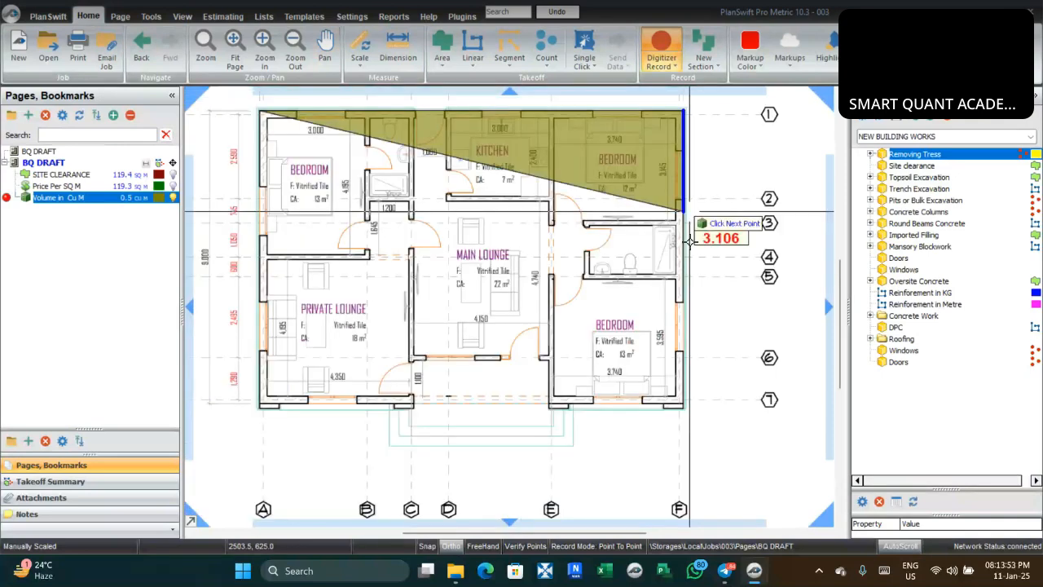
scroll(689, 242, "up", 5)
left_click(644, 366)
scroll(643, 368, "down", 5)
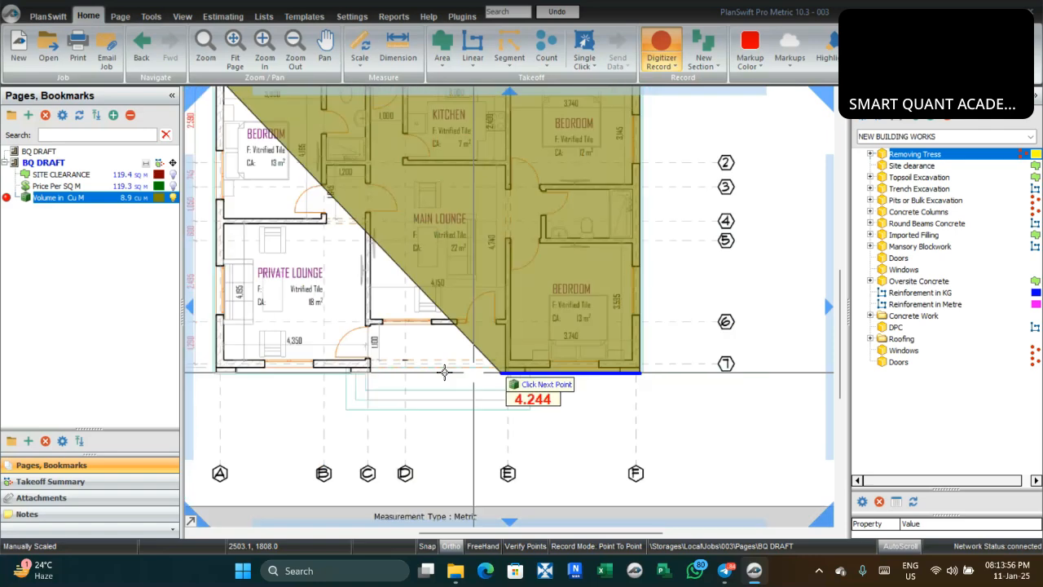
scroll(382, 373, "up", 5)
left_click(421, 361)
right_click(422, 364)
left_click(448, 392)
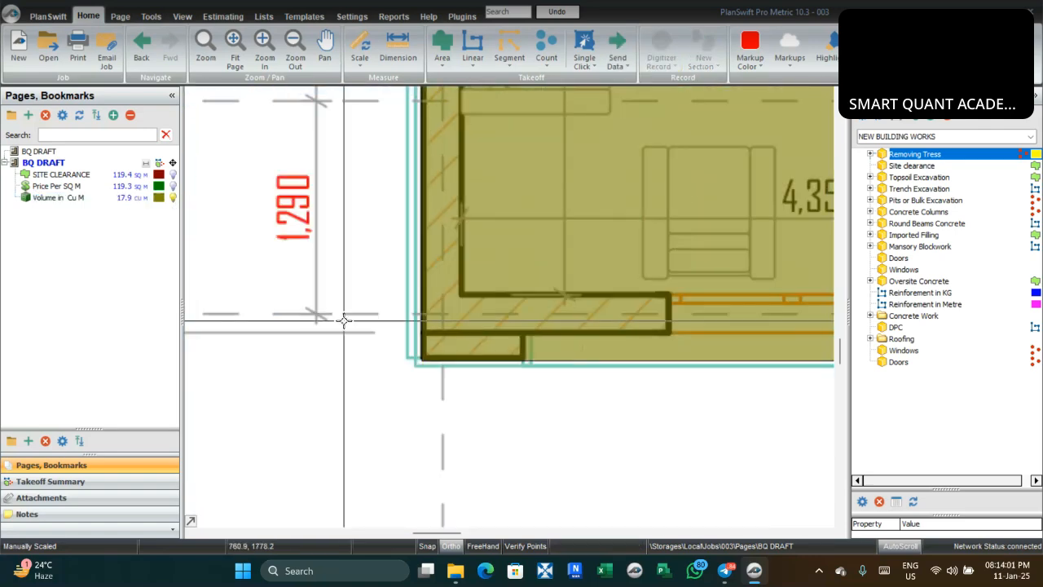
Inspect the Volume in Cu M takeoff's section on the plan and hide the takeoff
left_click(107, 198)
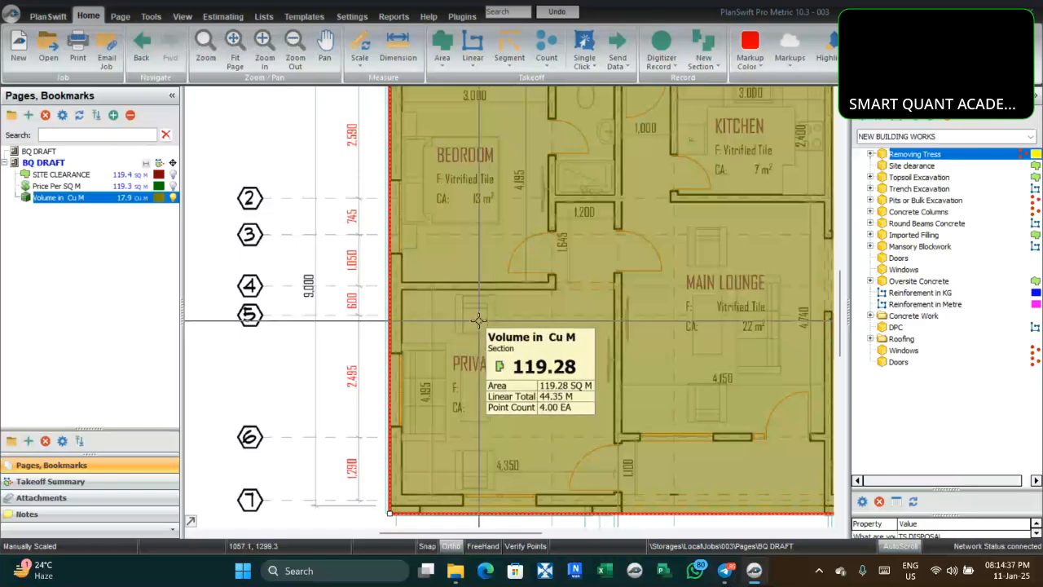
scroll(479, 321, "down", 3)
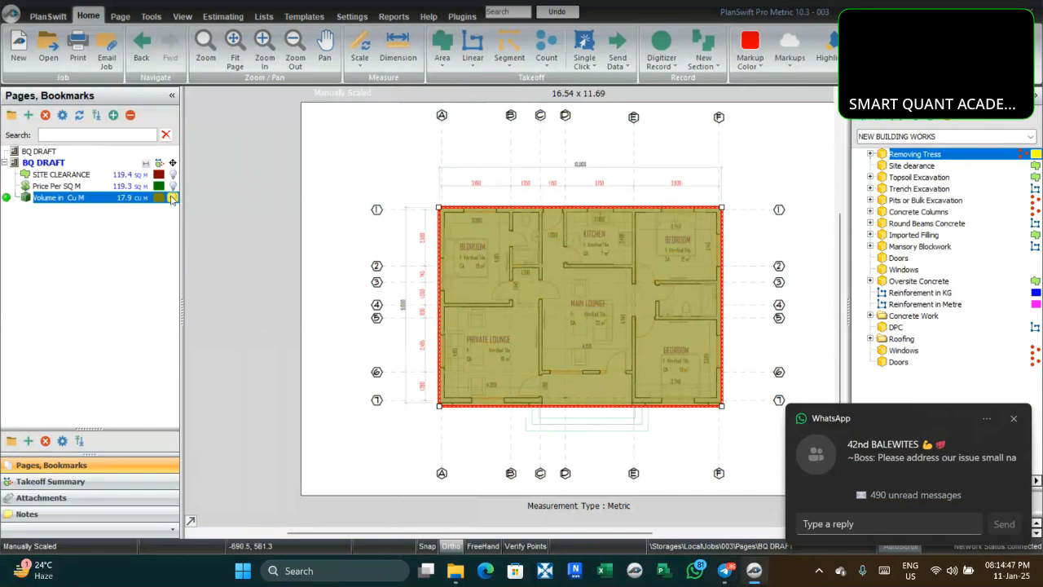
left_click(173, 198)
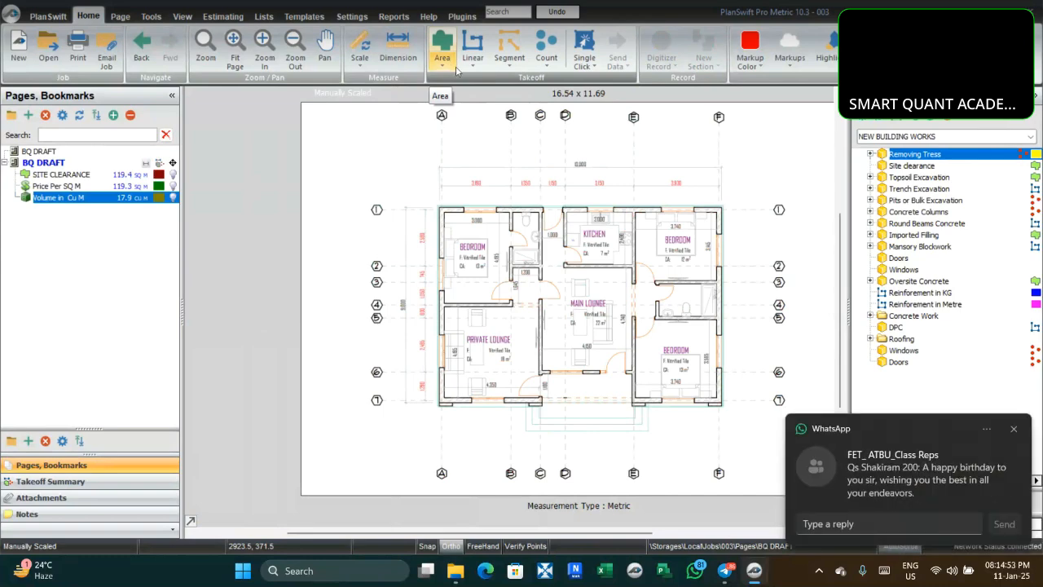
Examine the Metric Roof takeoff's name, pitch, color and fill type properties, and close them without creating a takeoff
left_click(456, 71)
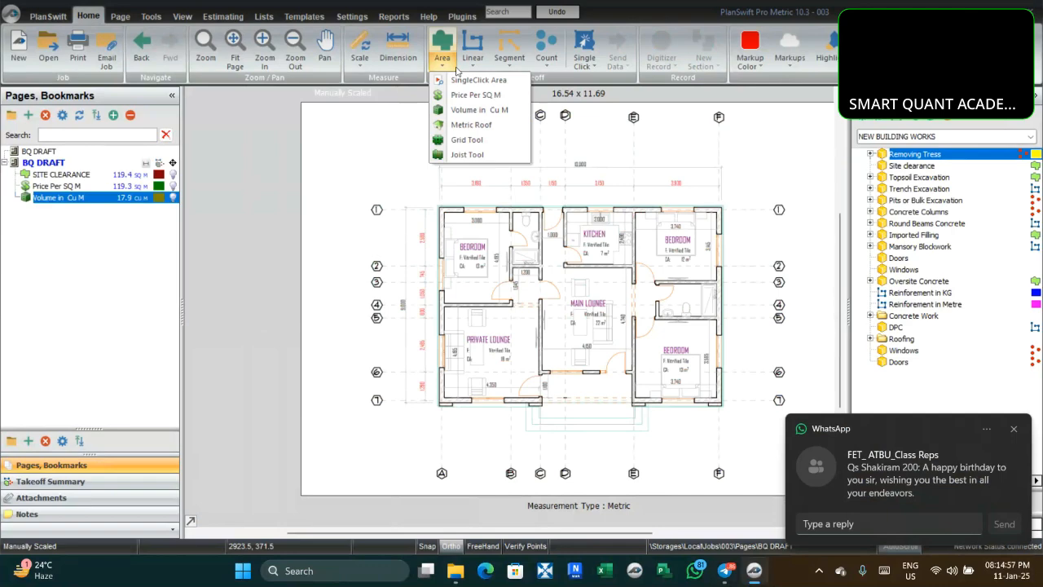
left_click(468, 129)
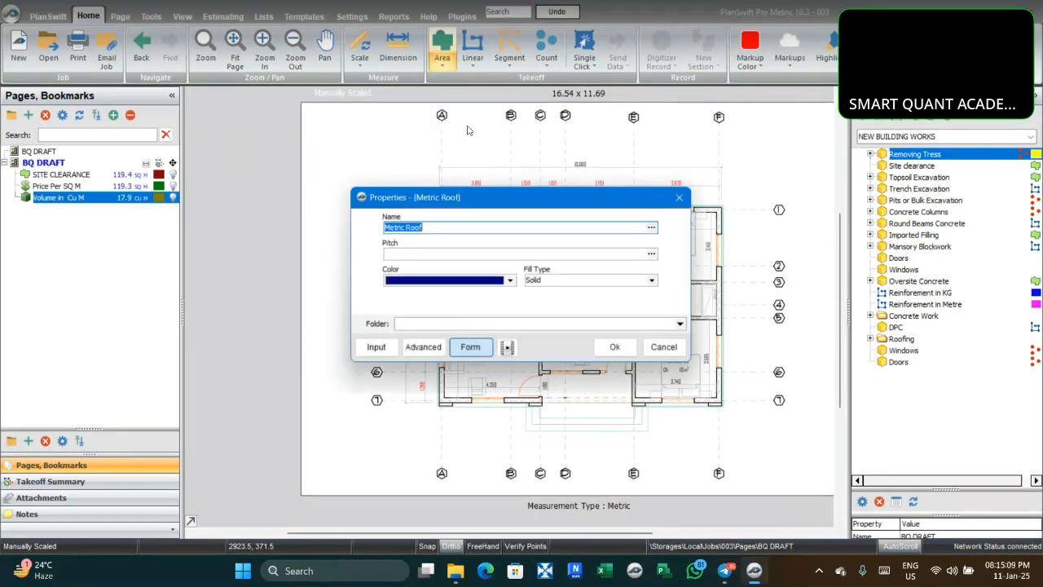
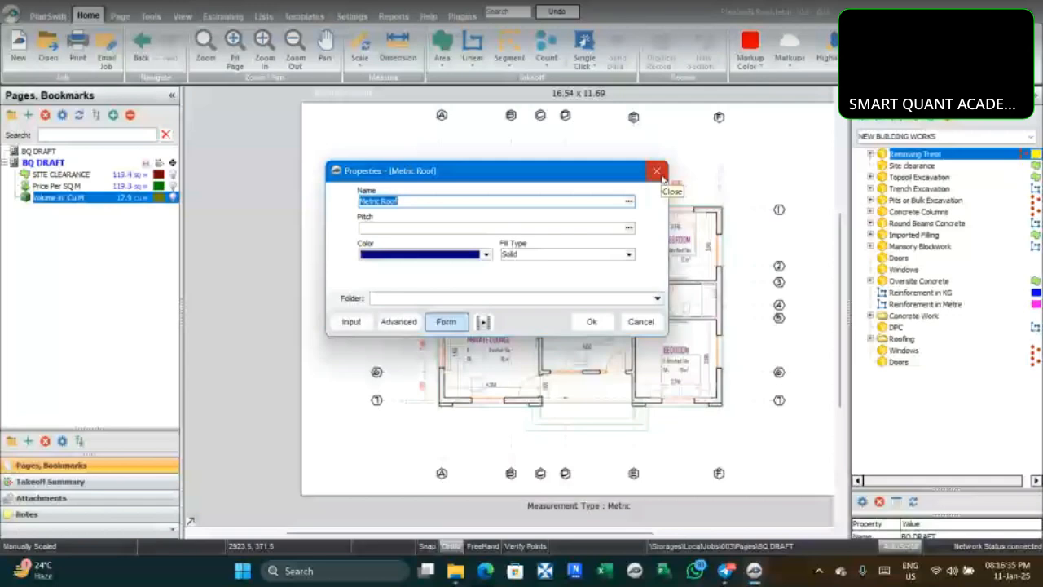
left_click(658, 172)
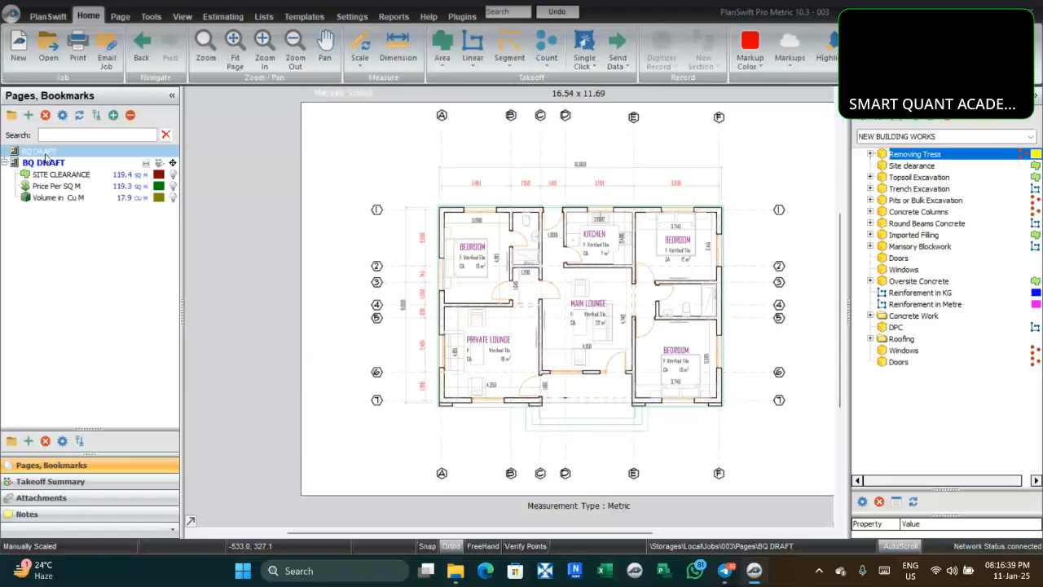
Open the BQ DRAFT page with the house's perspective view and examine the roof slopes
left_click(46, 152)
scroll(530, 238, "up", 5)
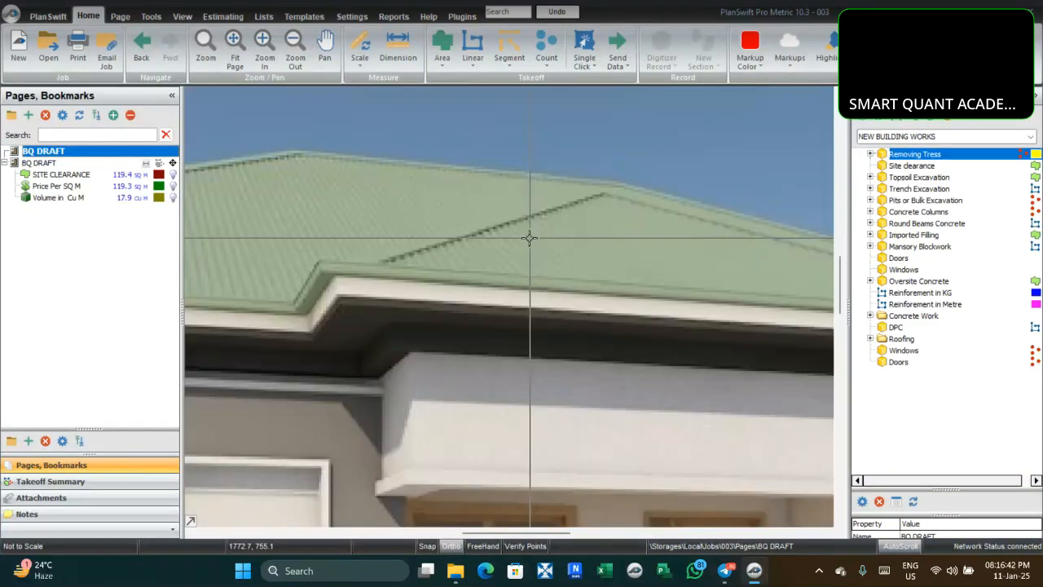
scroll(529, 238, "down", 3)
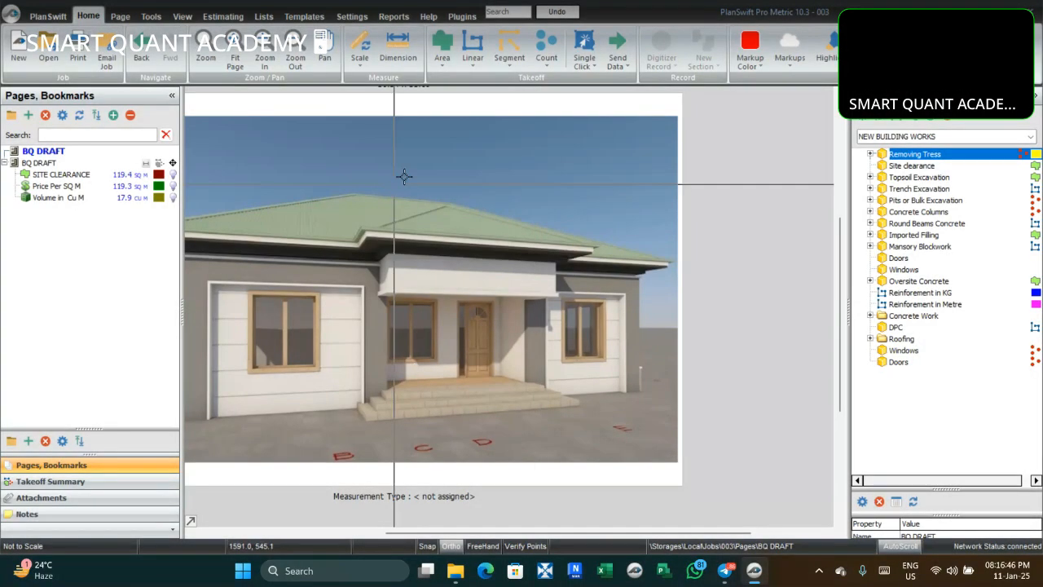
Start the Triangulate calculation on the perspective page and agree to set the page scale first
left_click(151, 15)
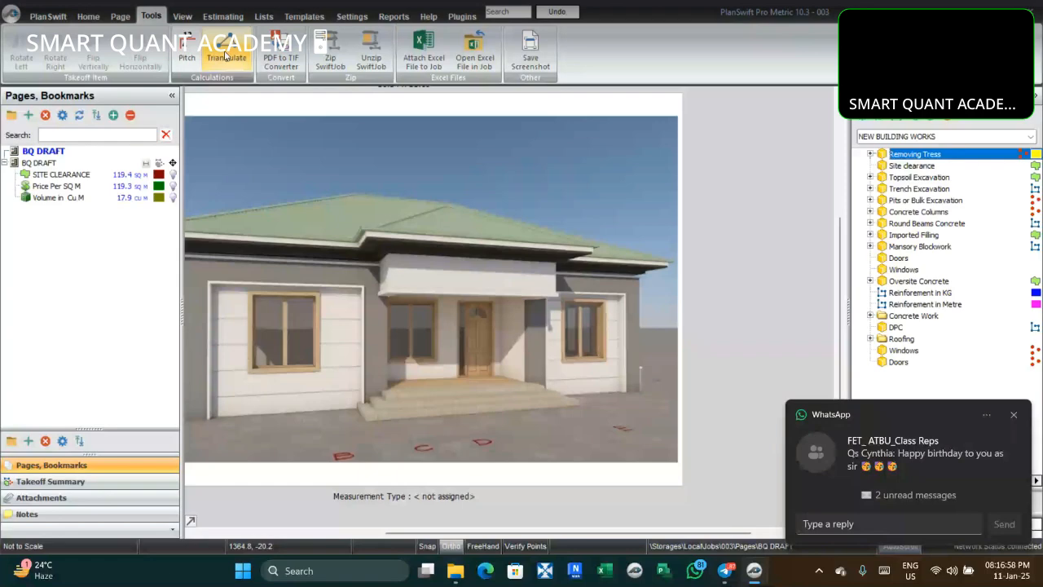
left_click(227, 56)
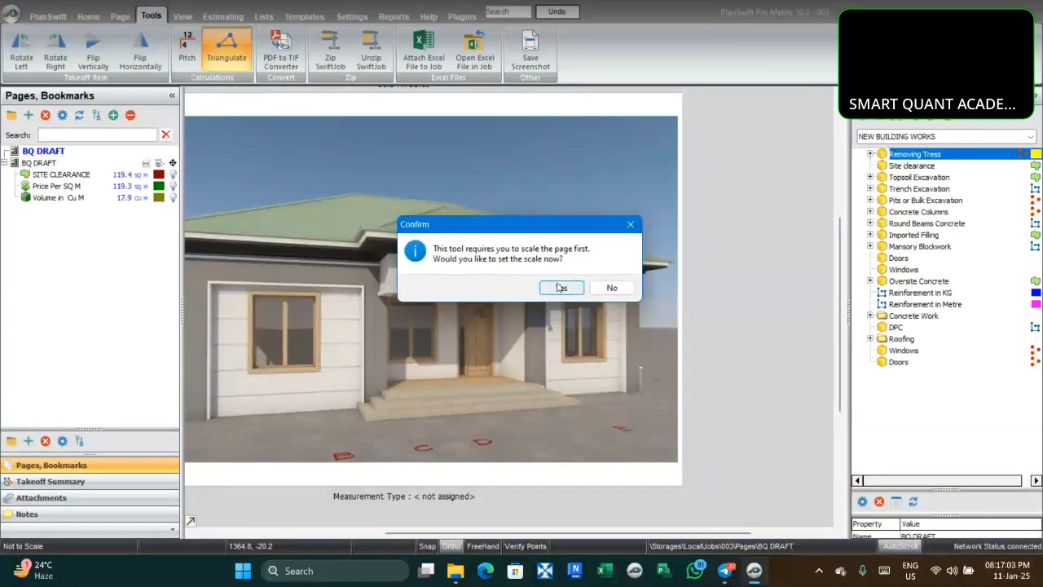
left_click(561, 288)
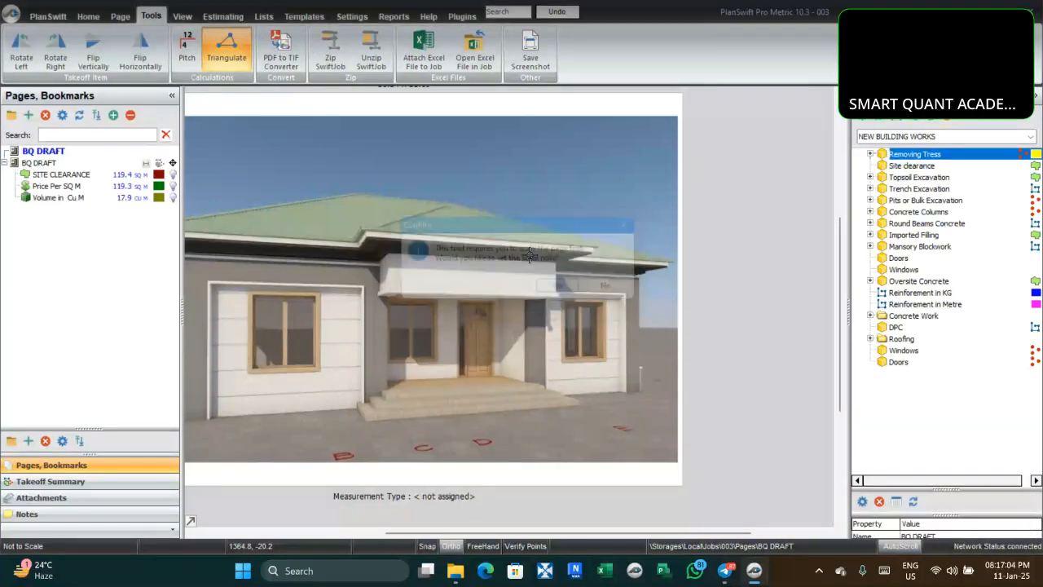
Scale the house render page by assigning 1 M to the bottom width of the large window on the front wall
type("1")
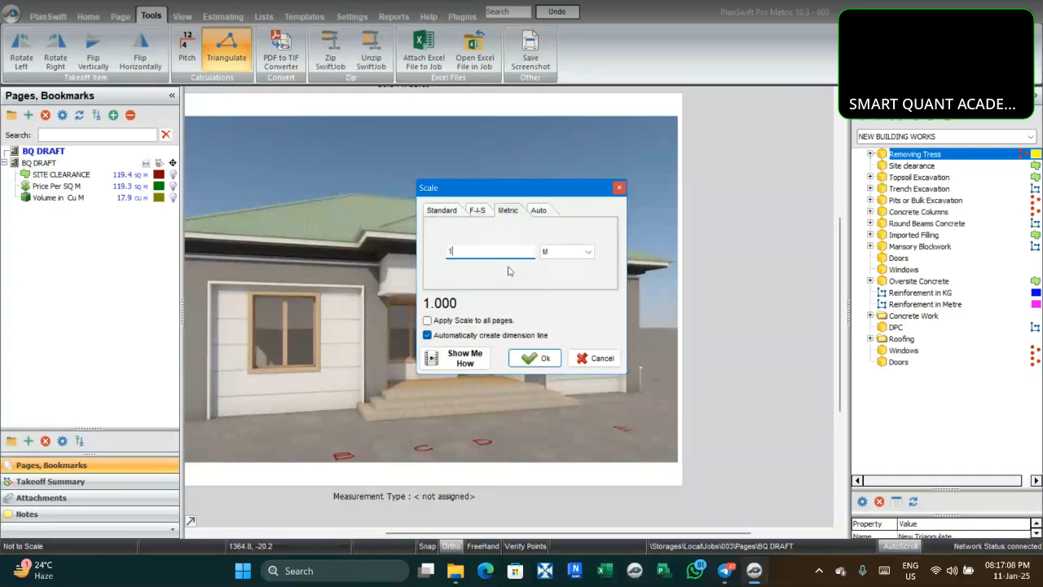
left_click(519, 365)
scroll(233, 371, "up", 5)
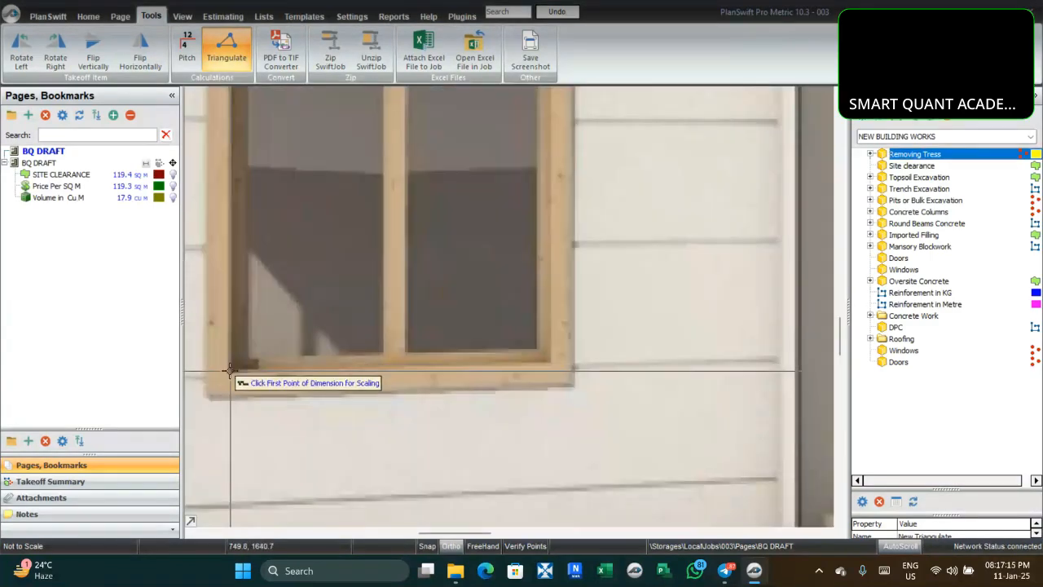
left_click(231, 371)
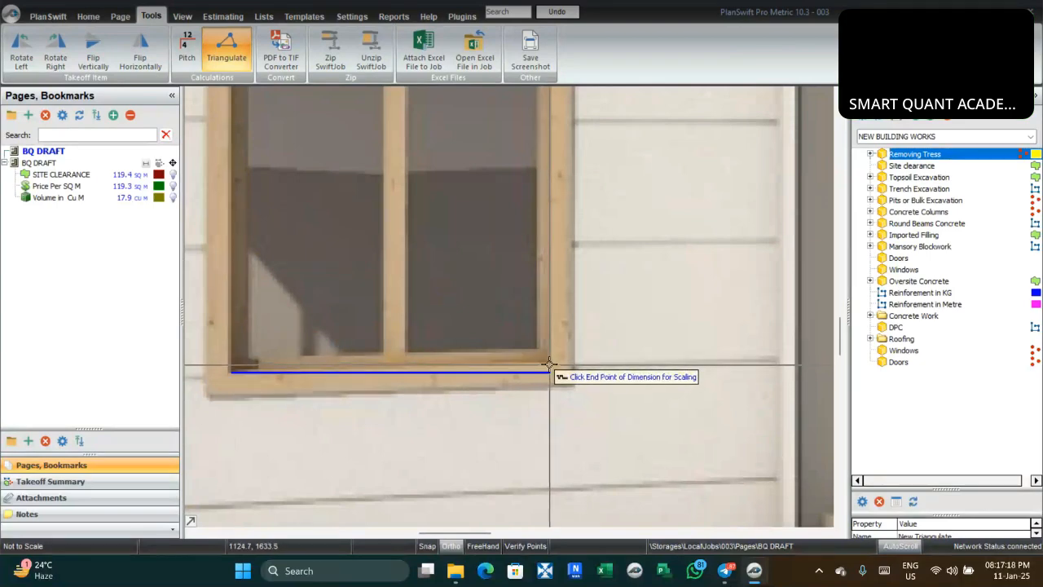
scroll(550, 364, "up", 3)
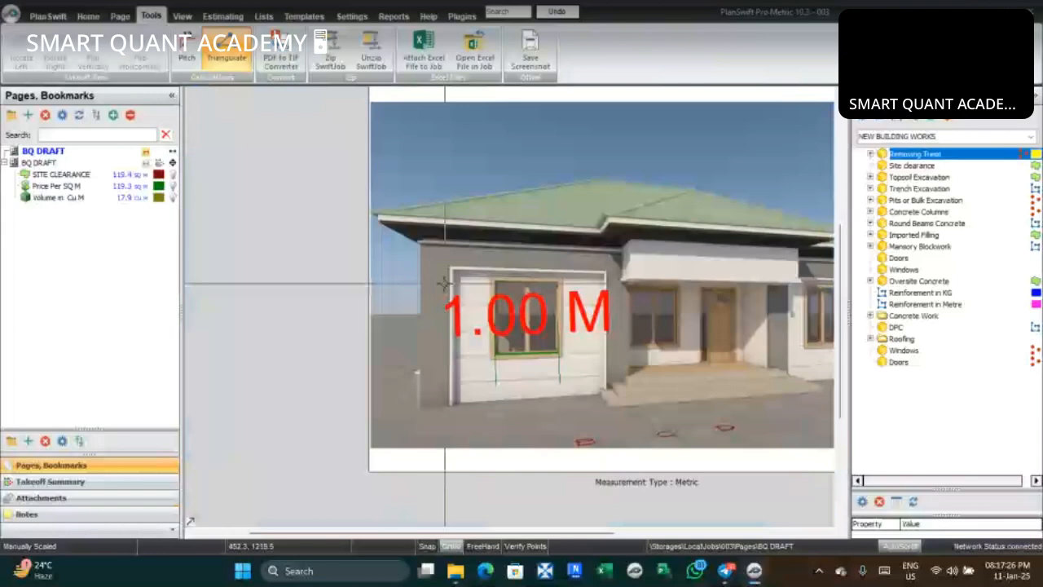
Triangulate a right-angled triangle in front of the house entrance, about 2.70 m along the base and 1.56 m high
left_click_drag(627, 301, 517, 296)
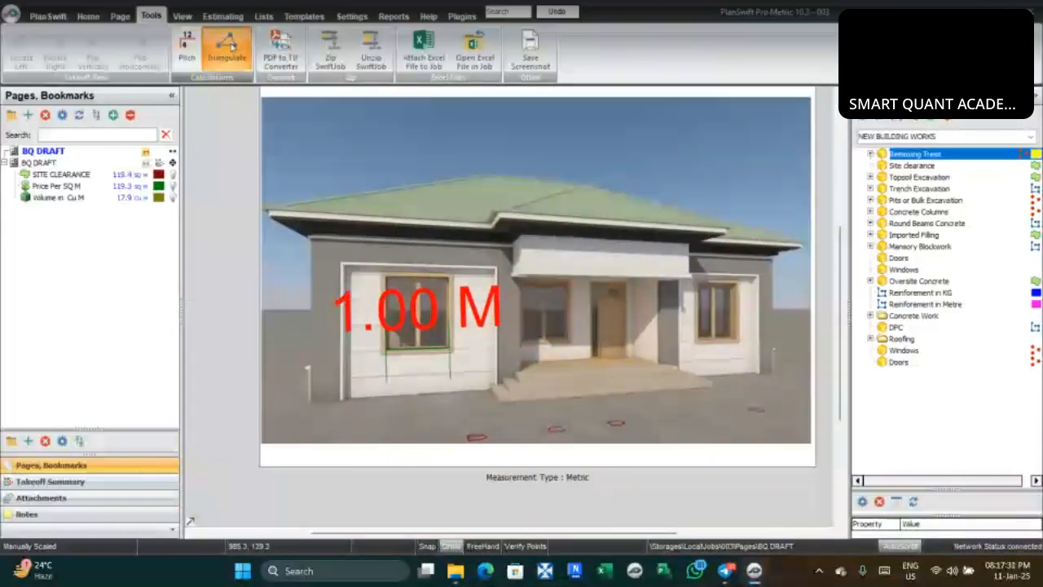
left_click(224, 49)
left_click(437, 410)
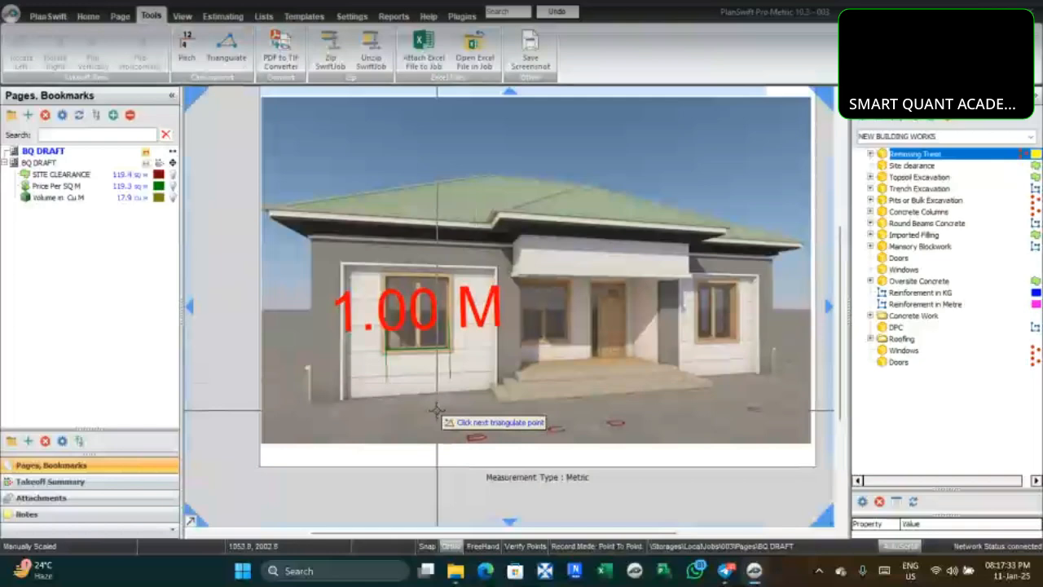
scroll(599, 409, "up", 3)
left_click(623, 405)
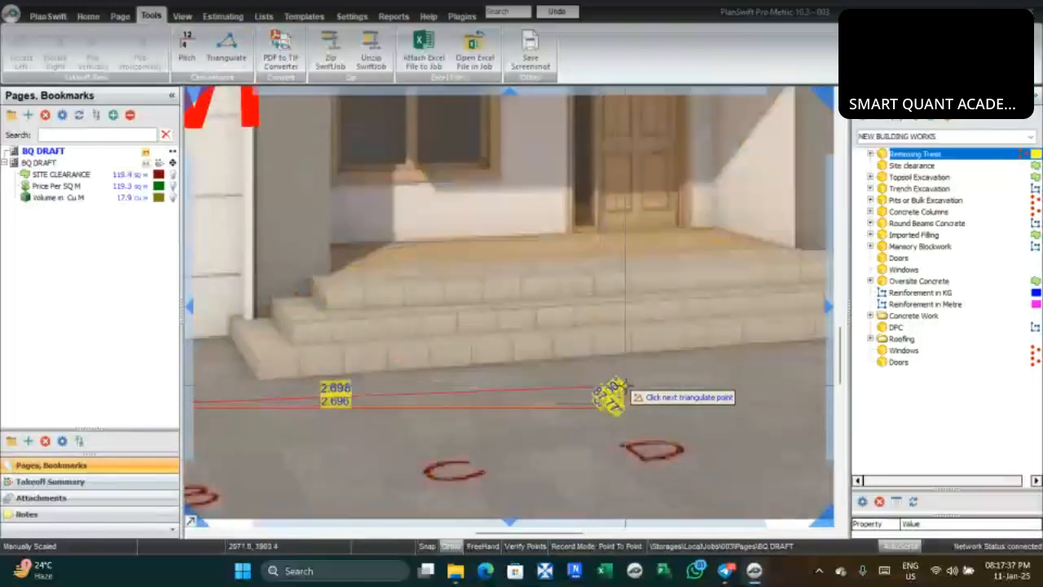
scroll(628, 291, "down", 3)
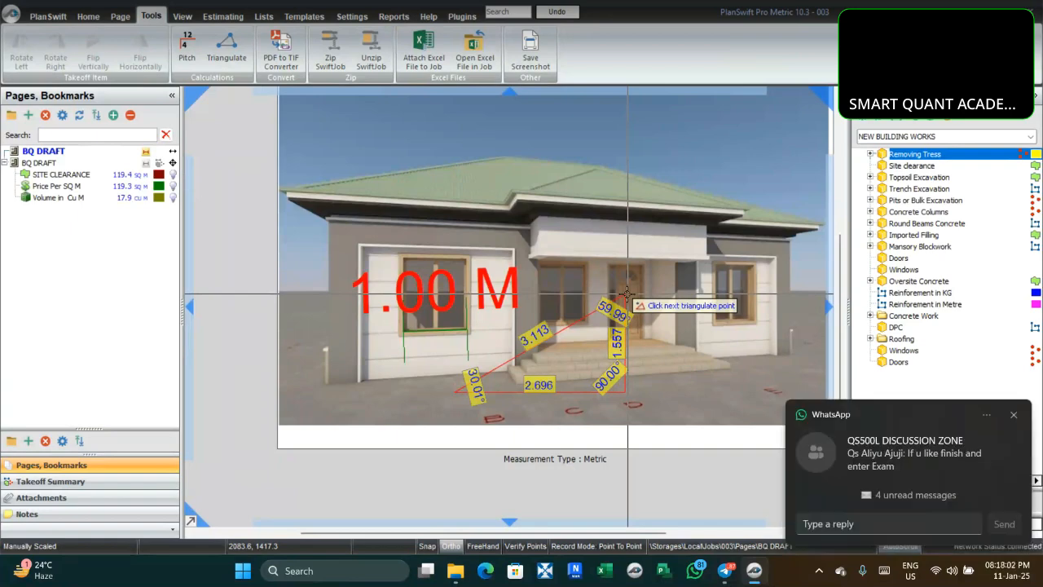
left_click(627, 294)
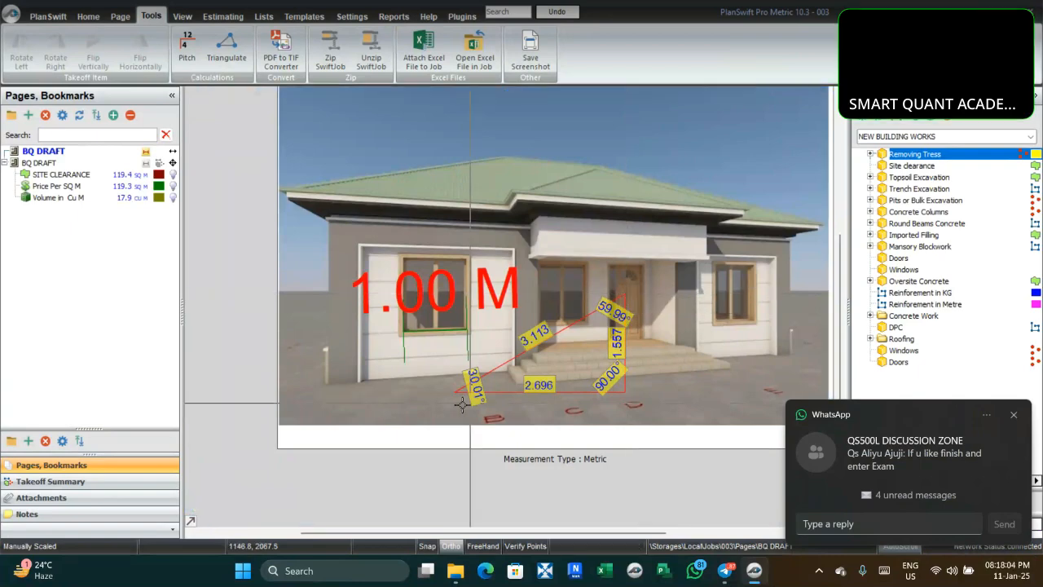
Measure the pitch and angle along the triangle's sloping side with the Pitch tool
scroll(461, 405, "up", 3)
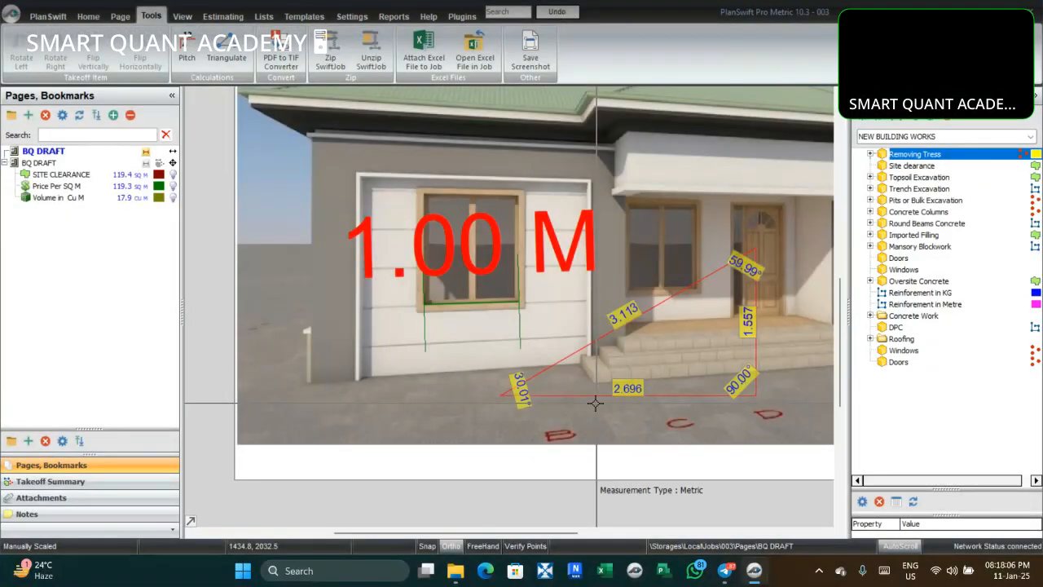
left_click_drag(596, 402, 510, 394)
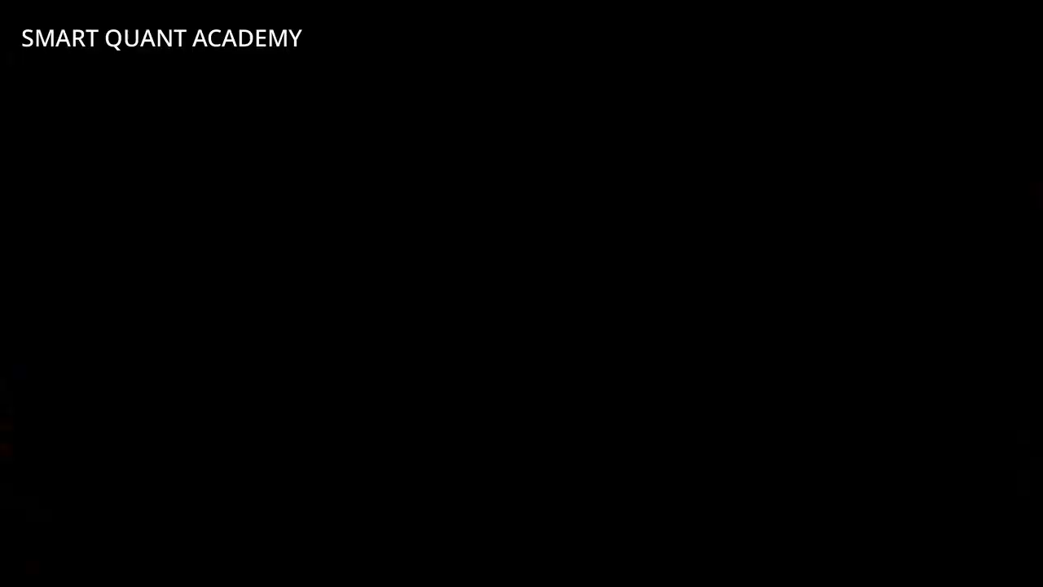
left_click(187, 47)
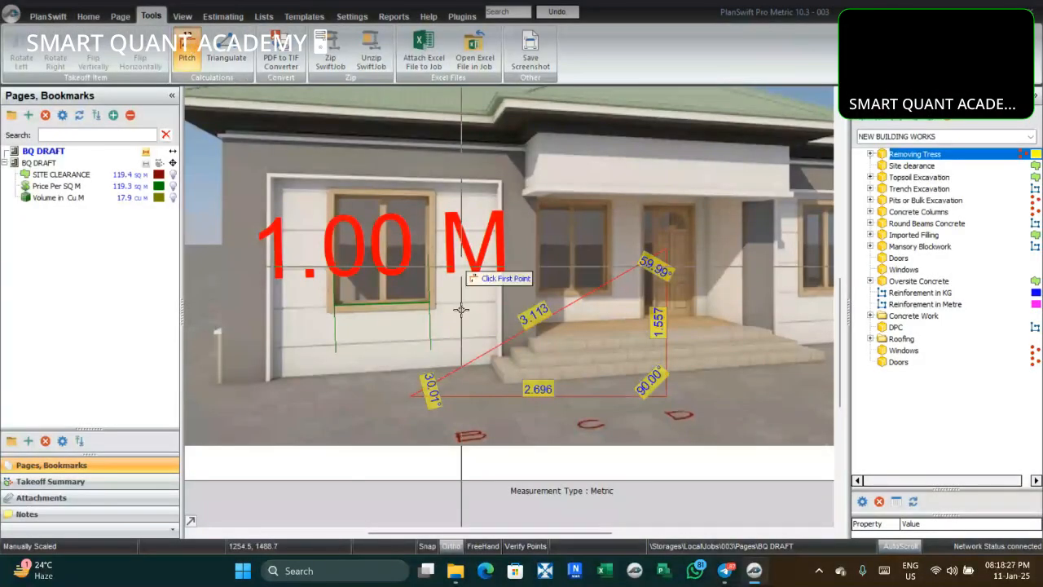
scroll(399, 392, "up", 5)
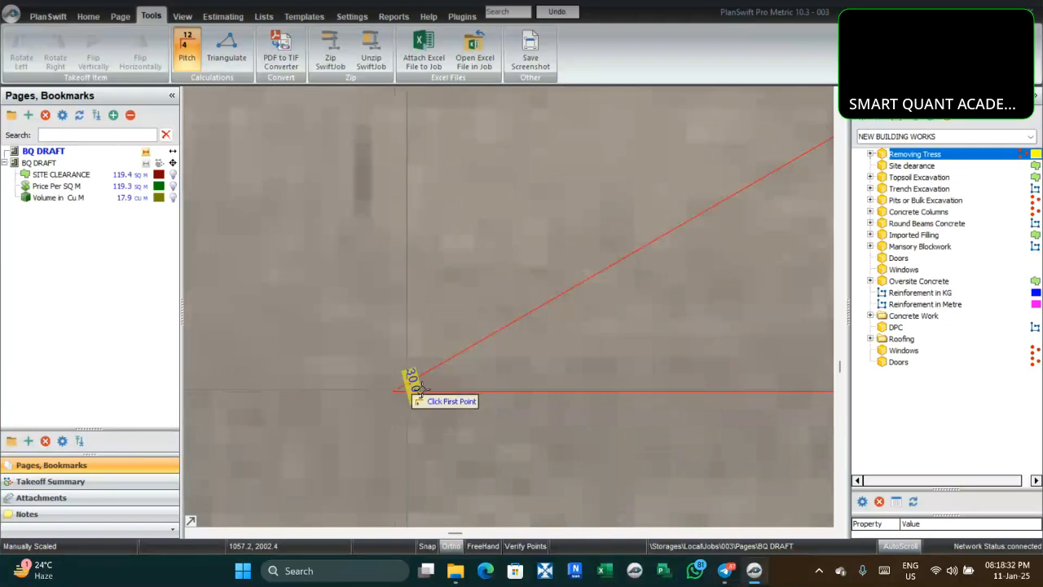
scroll(474, 349, "down", 3)
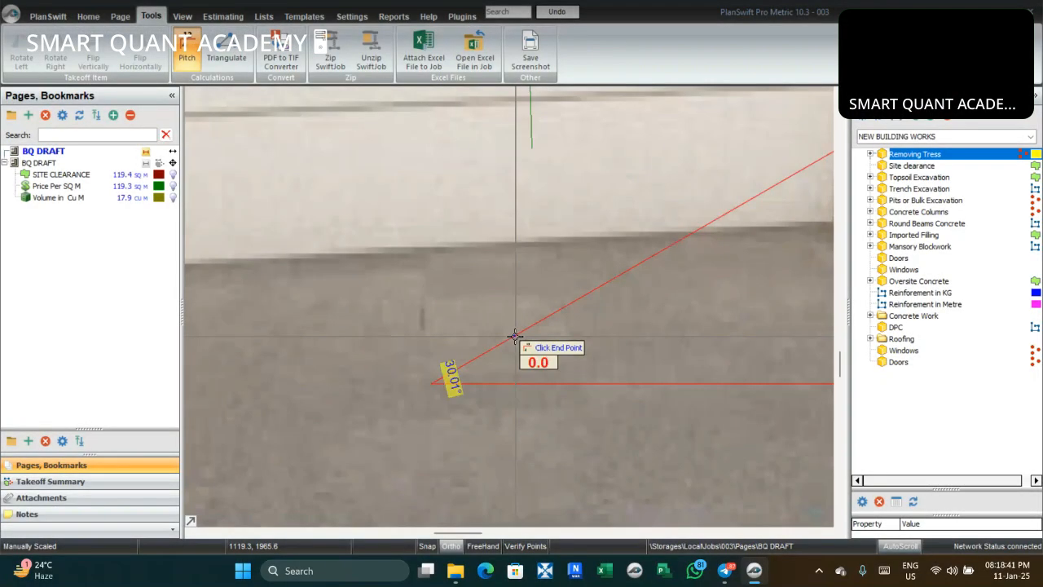
scroll(515, 336, "down", 2)
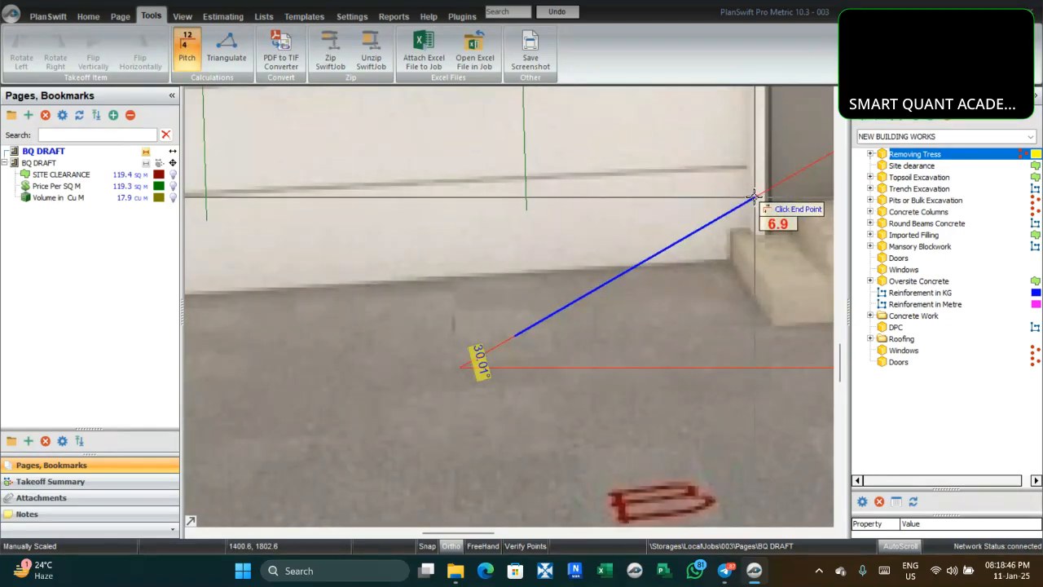
left_click(755, 197)
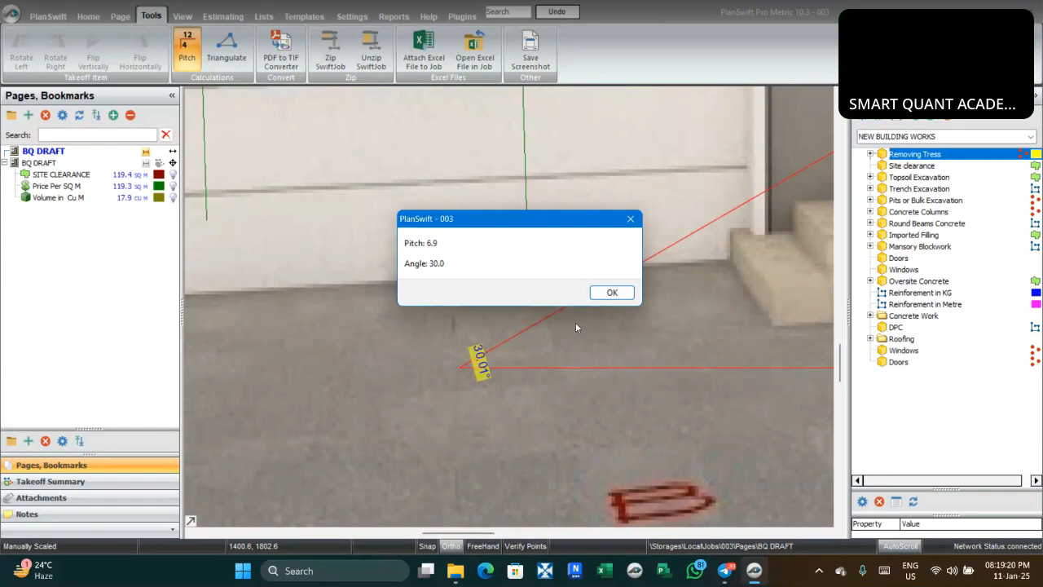
left_click(612, 293)
Open the BQ DRAFT page that holds the floor plan and the existing takeoffs
left_click(88, 17)
scroll(493, 171, "down", 3)
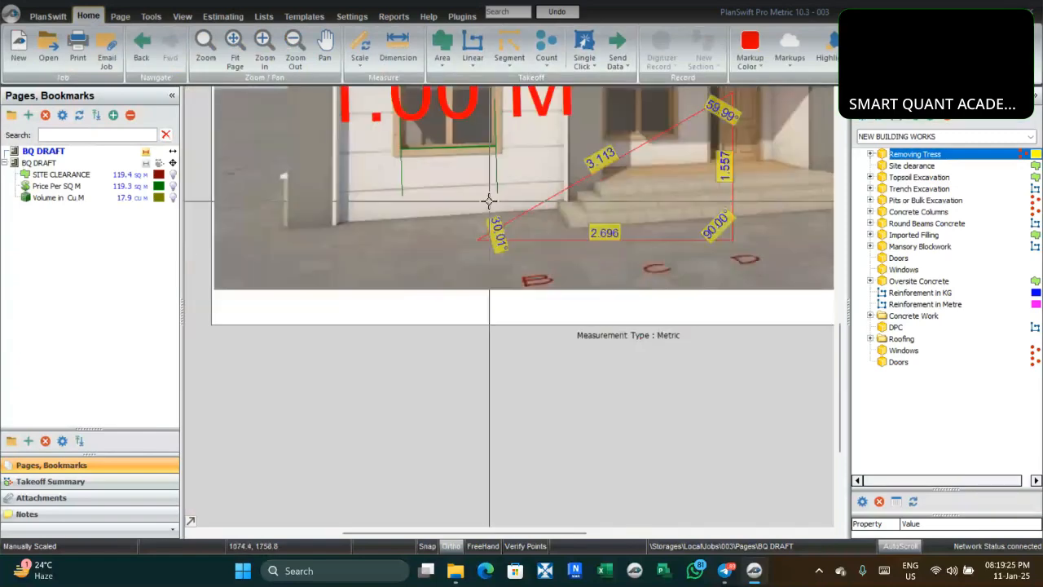
left_click(42, 163)
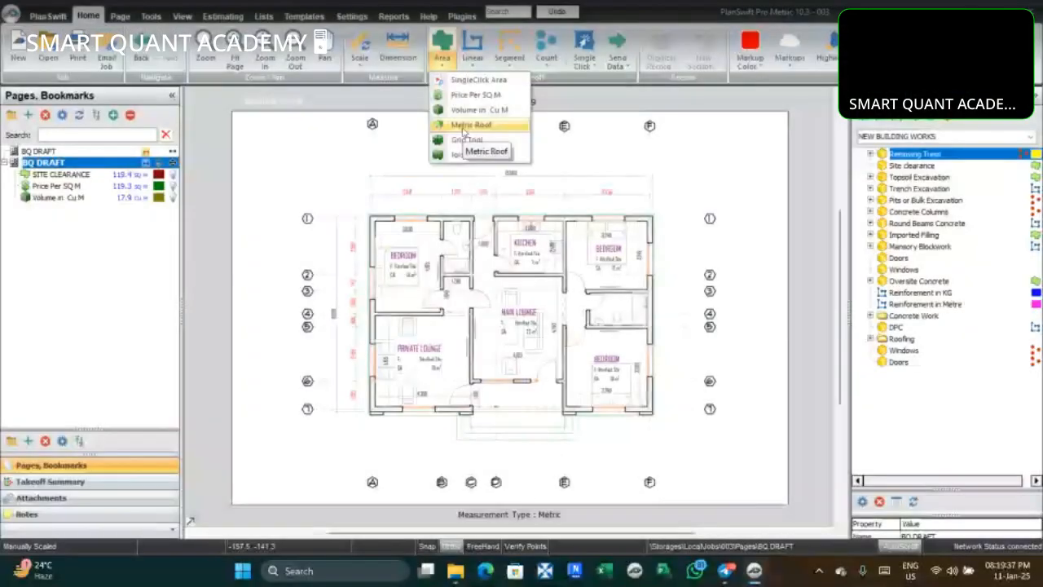
left_click(461, 131)
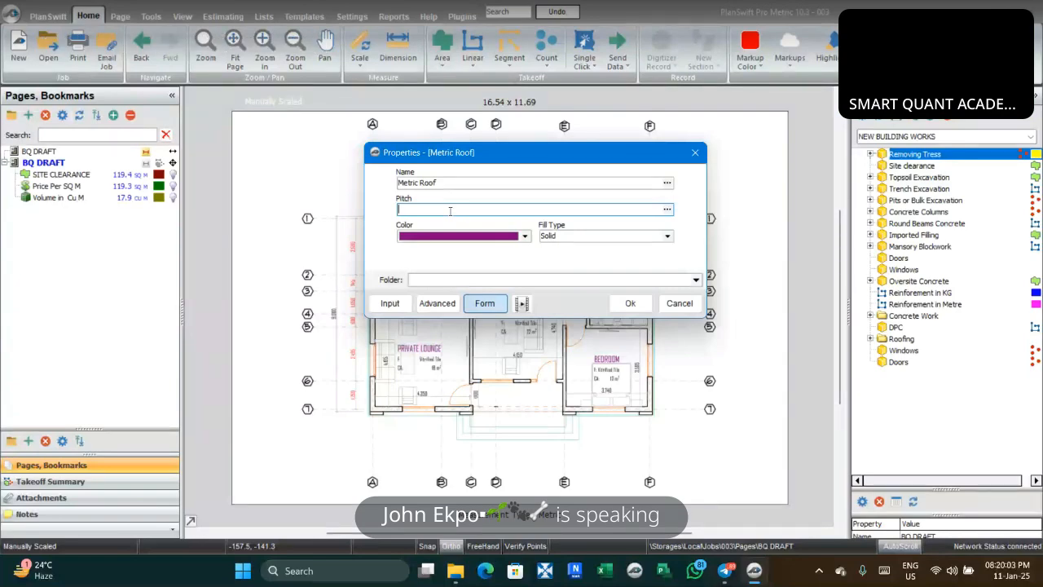
left_click(695, 152)
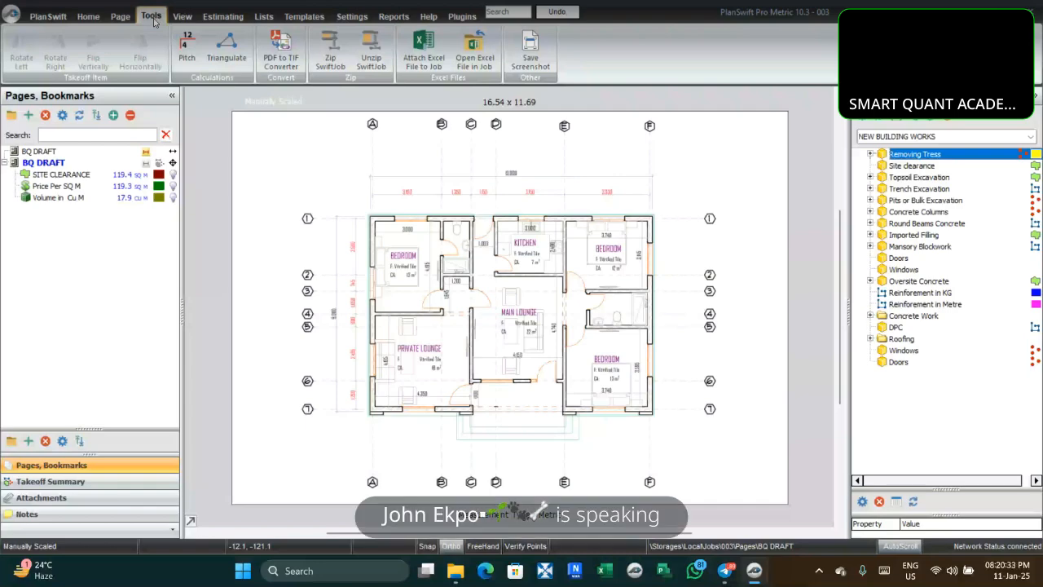
left_click(88, 17)
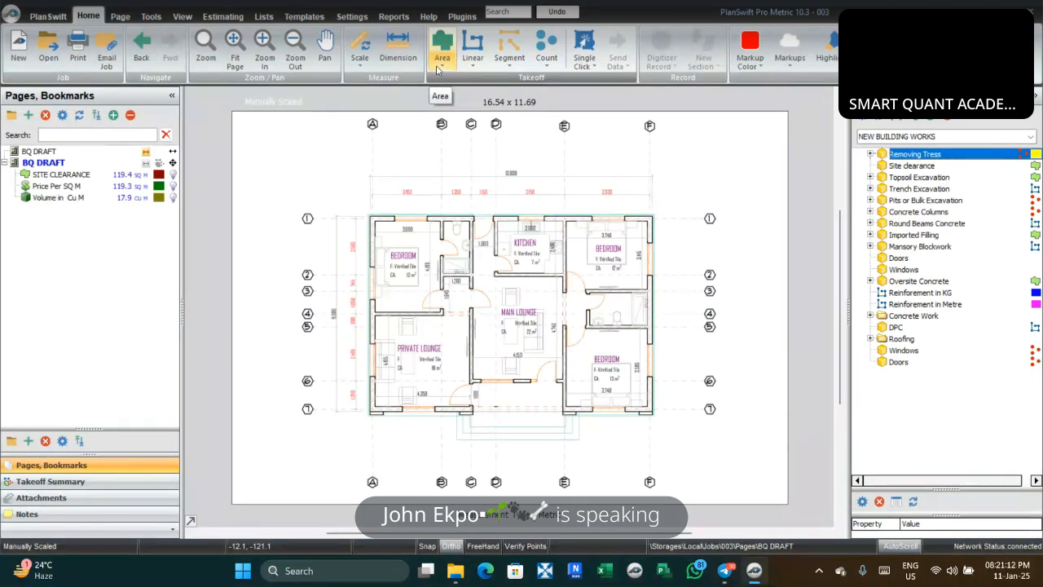
left_click(438, 69)
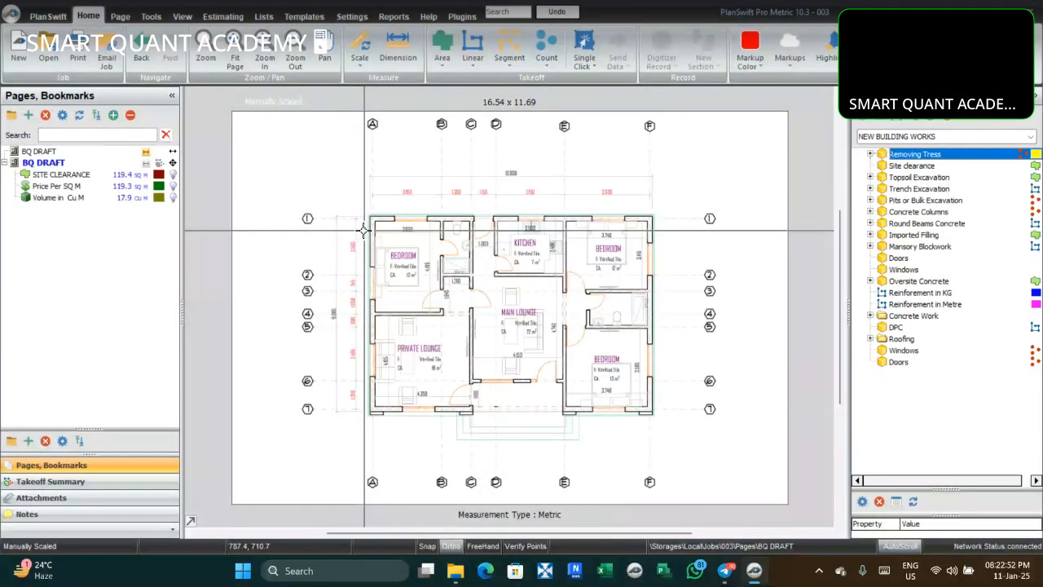
Create a Metric Roof area takeoff with the pitch set to 6.9
left_click(439, 63)
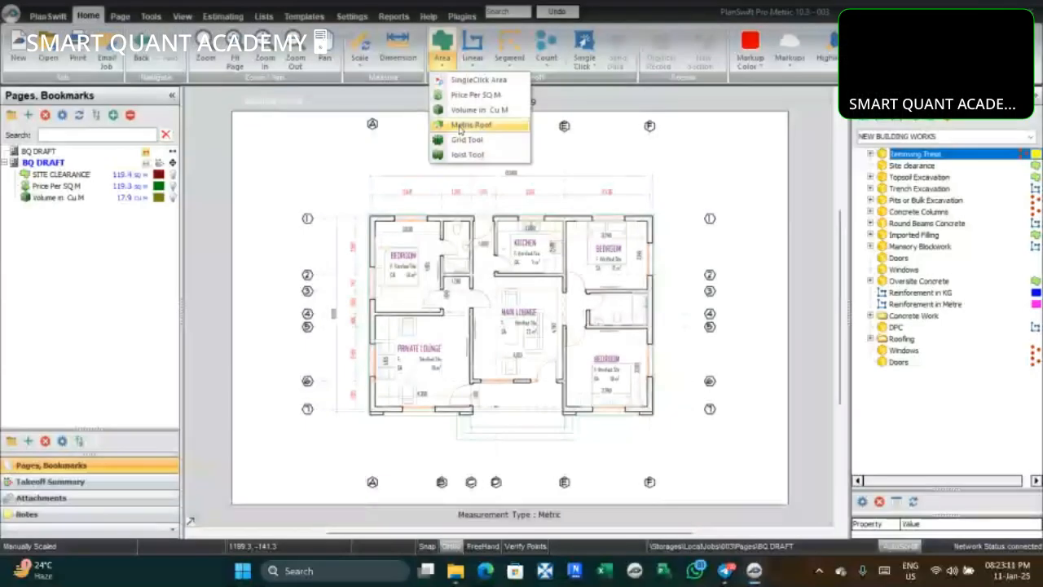
left_click(462, 126)
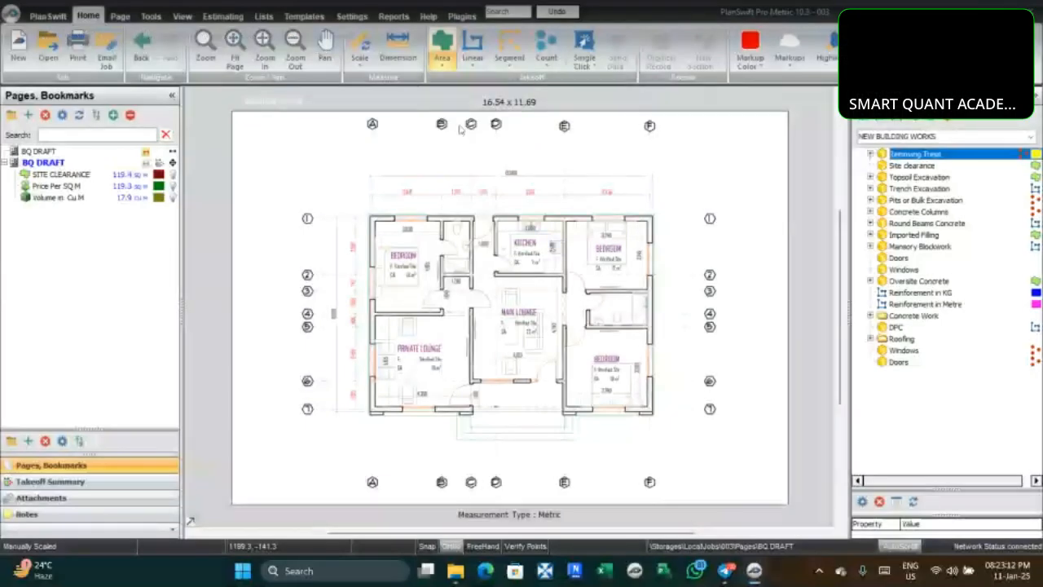
left_click_drag(491, 203, 478, 295)
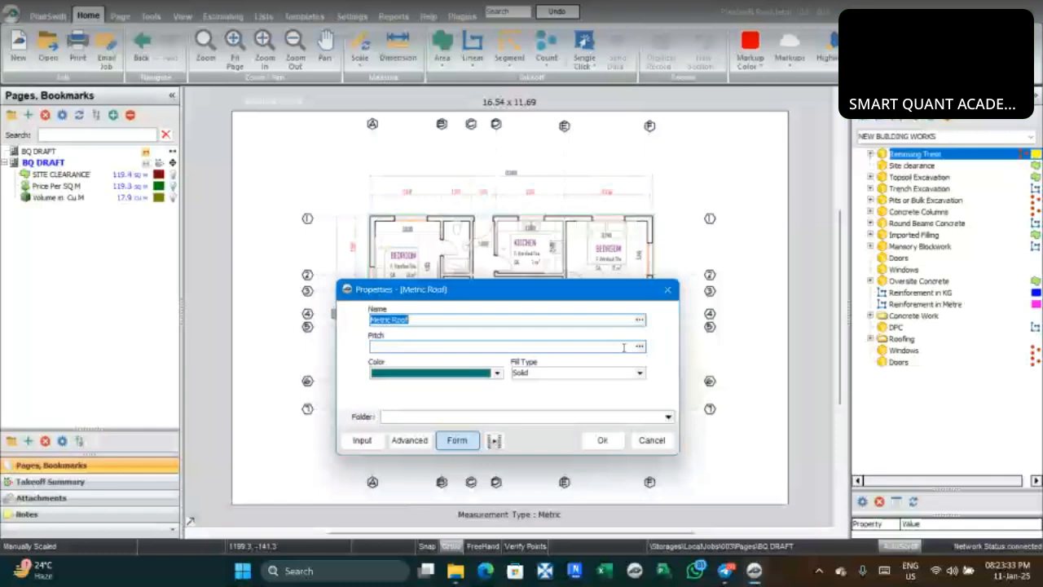
left_click(623, 348)
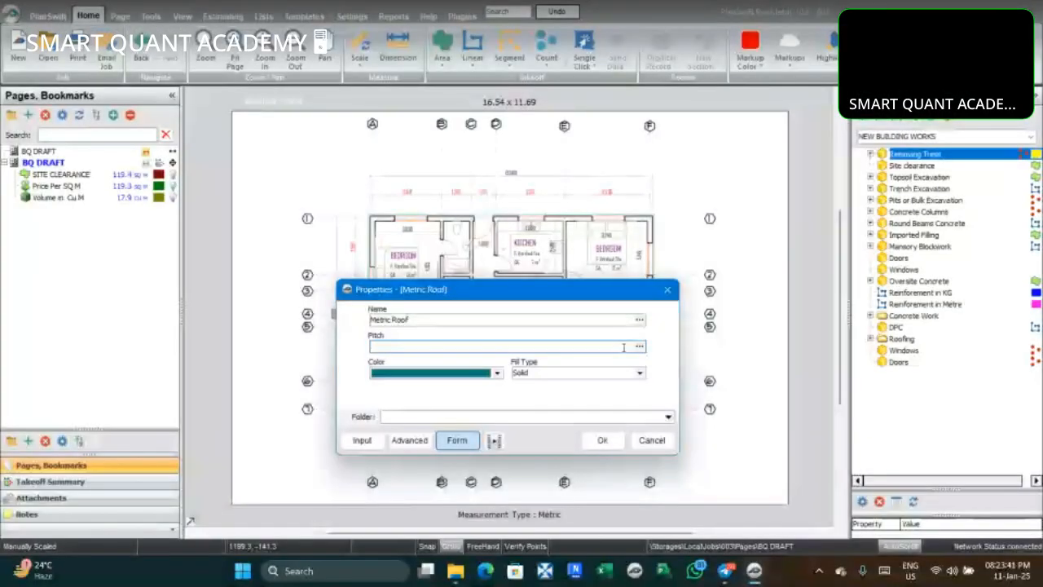
type("6.9")
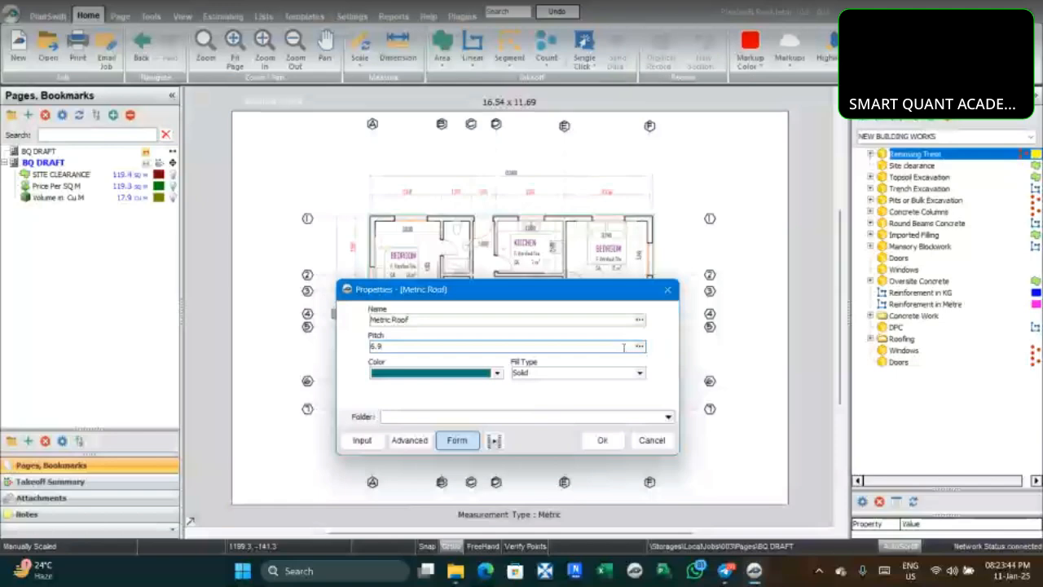
left_click(603, 440)
Trace the roof area through the four outer corners of the floor plan, about 13 m wide, and finish recording
scroll(372, 239, "up", 3)
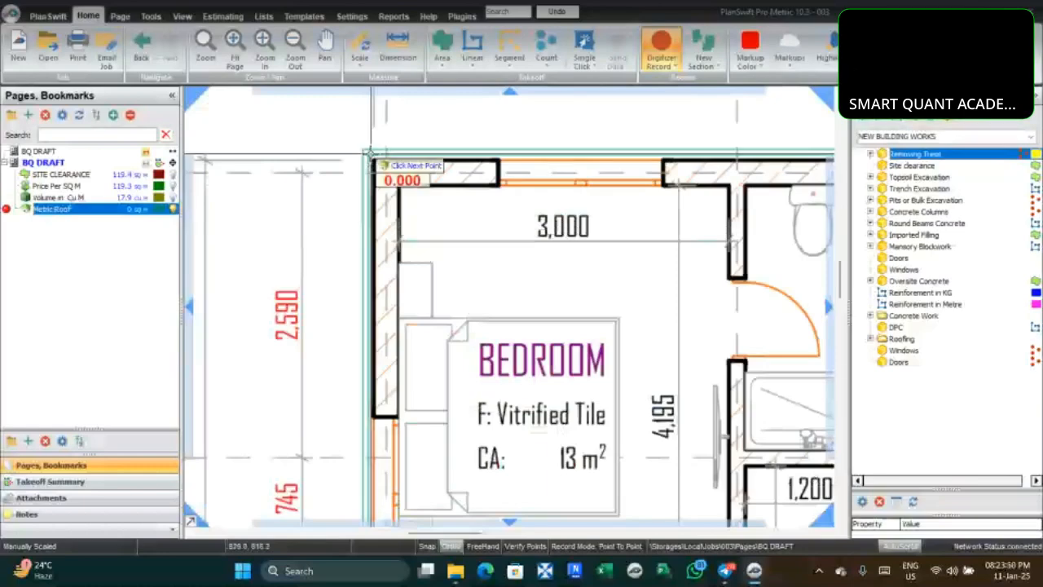
scroll(370, 153, "down", 1)
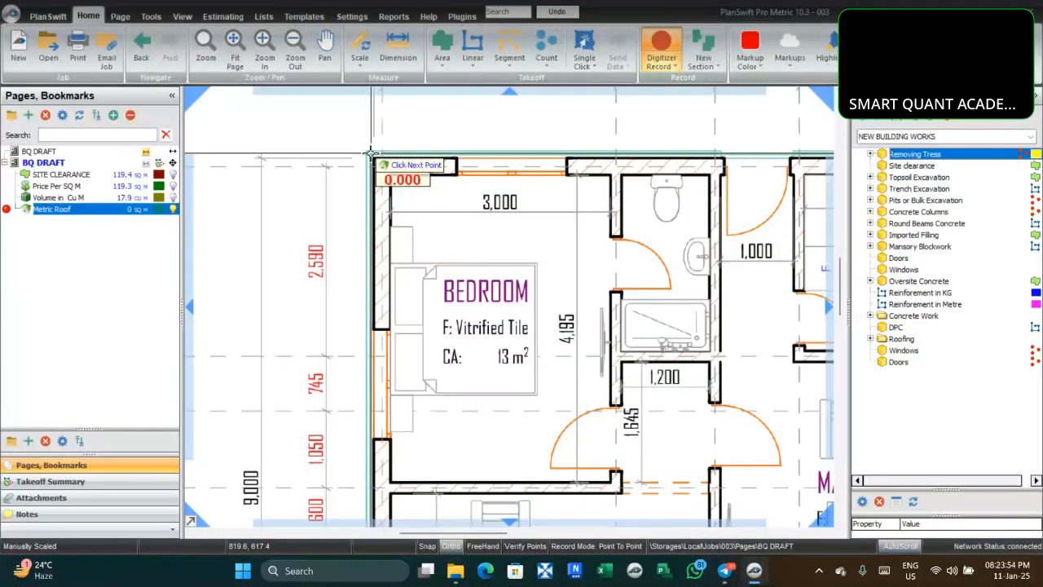
scroll(371, 155, "down", 3)
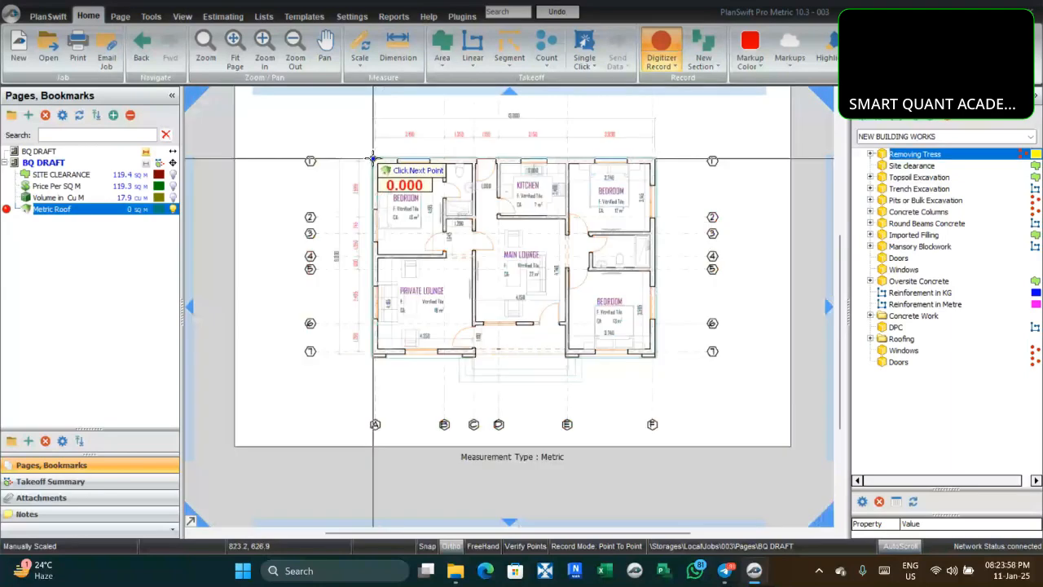
scroll(670, 167, "up", 5)
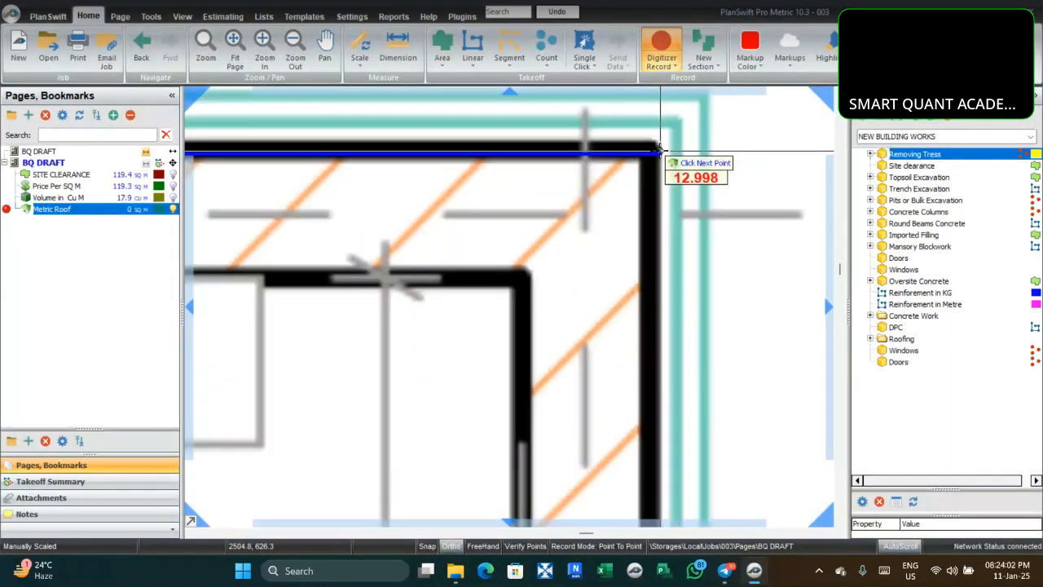
left_click(661, 149)
scroll(661, 150, "down", 3)
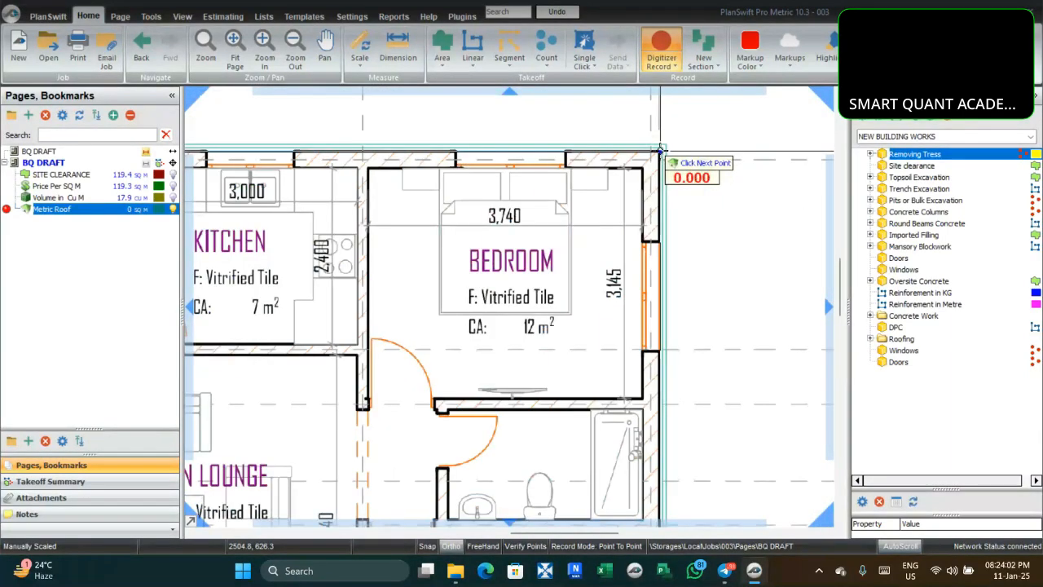
scroll(661, 149, "down", 3)
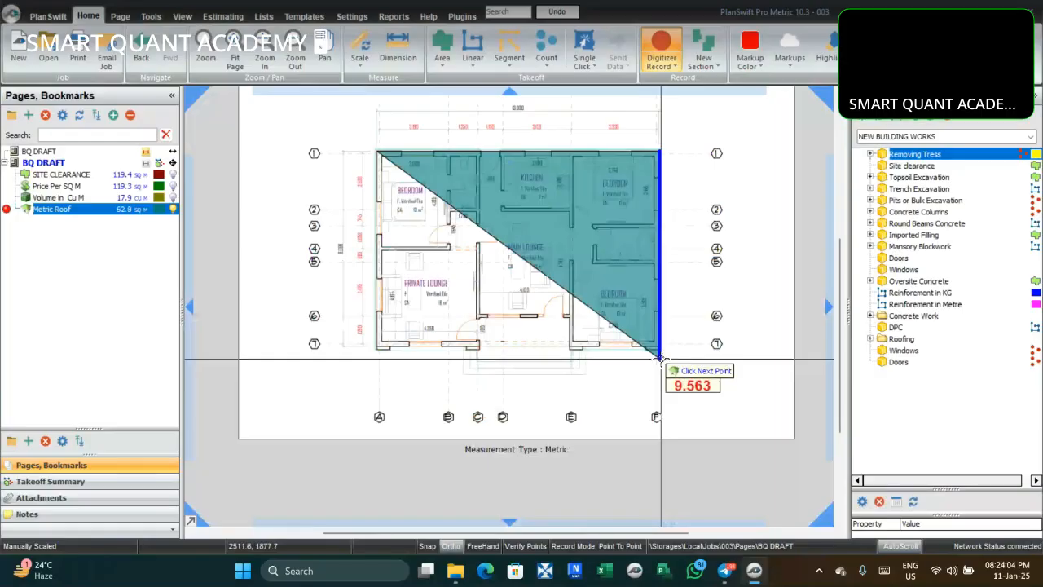
scroll(660, 356, "up", 4)
left_click(652, 307)
scroll(652, 307, "down", 4)
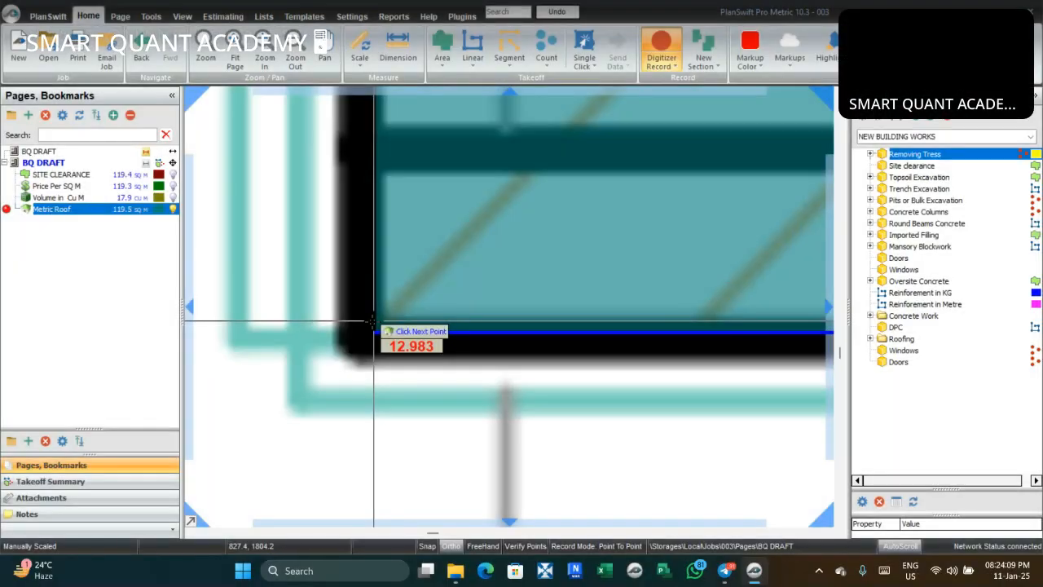
right_click(368, 401)
left_click(383, 431)
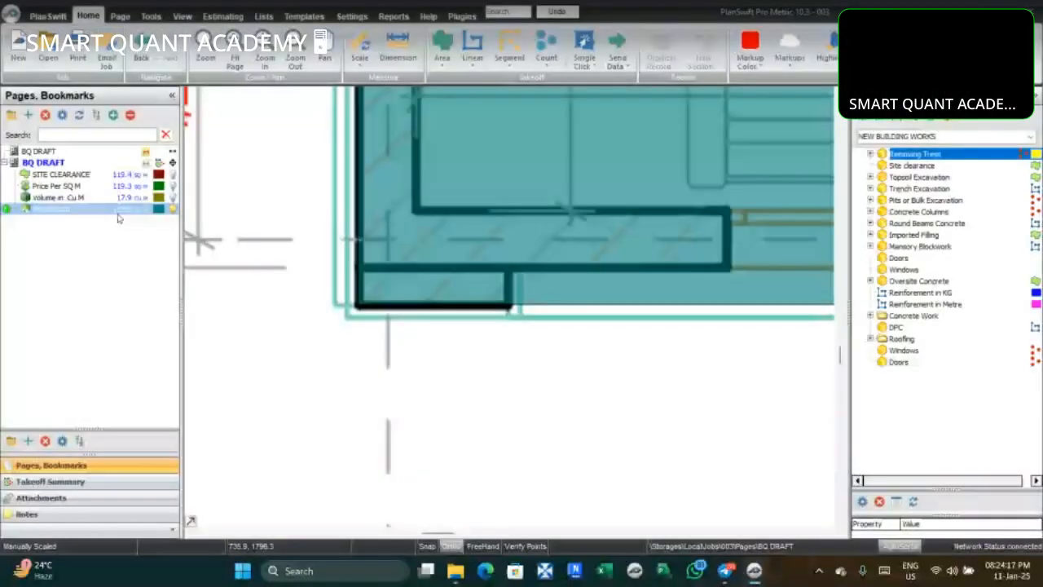
Inspect the Metric Roof takeoff's section area on the floor plan against its pitched total
scroll(631, 198, "down", 3)
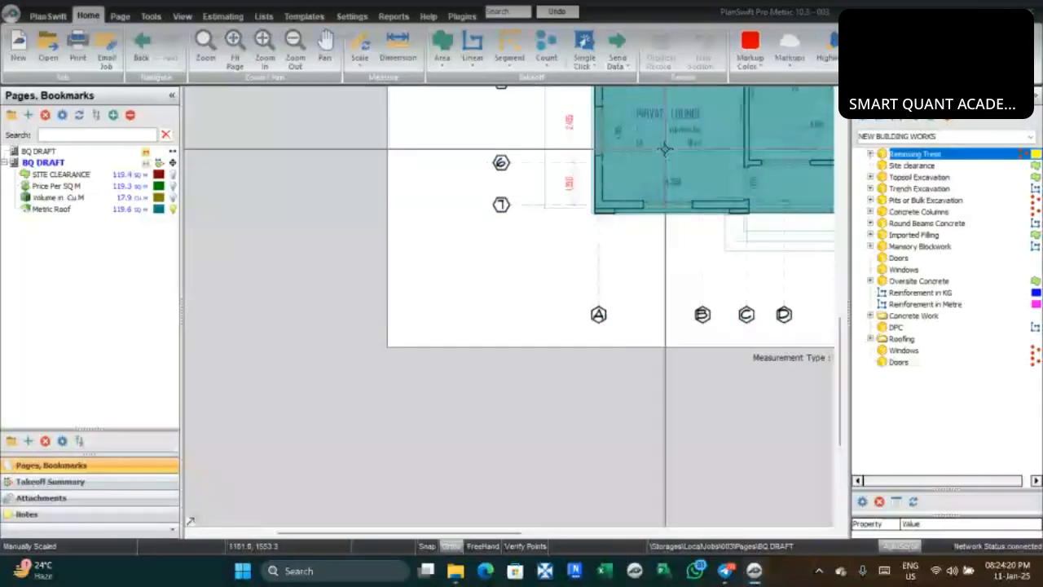
mouse_move(666, 148)
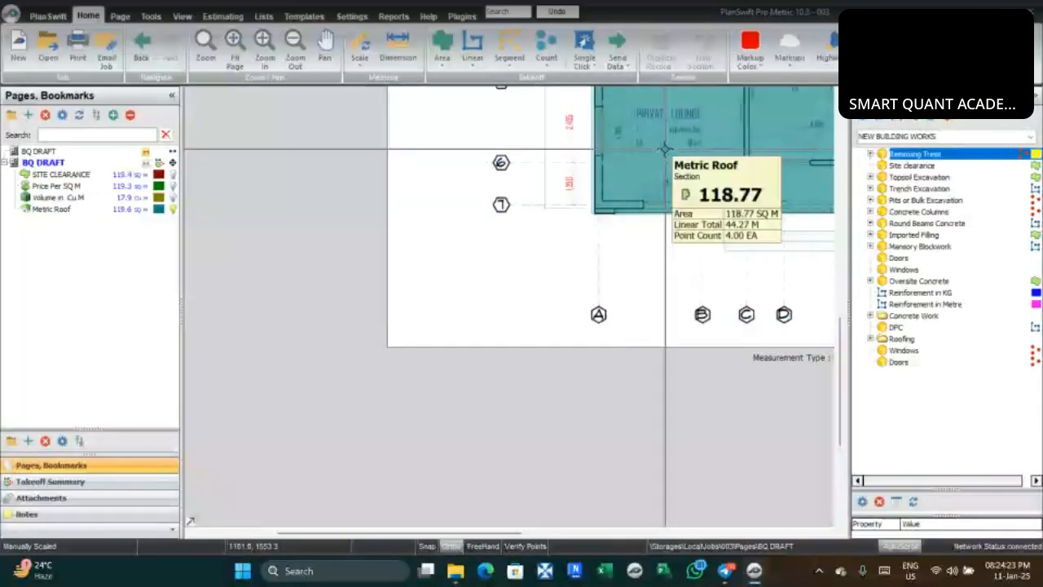
left_click(52, 209)
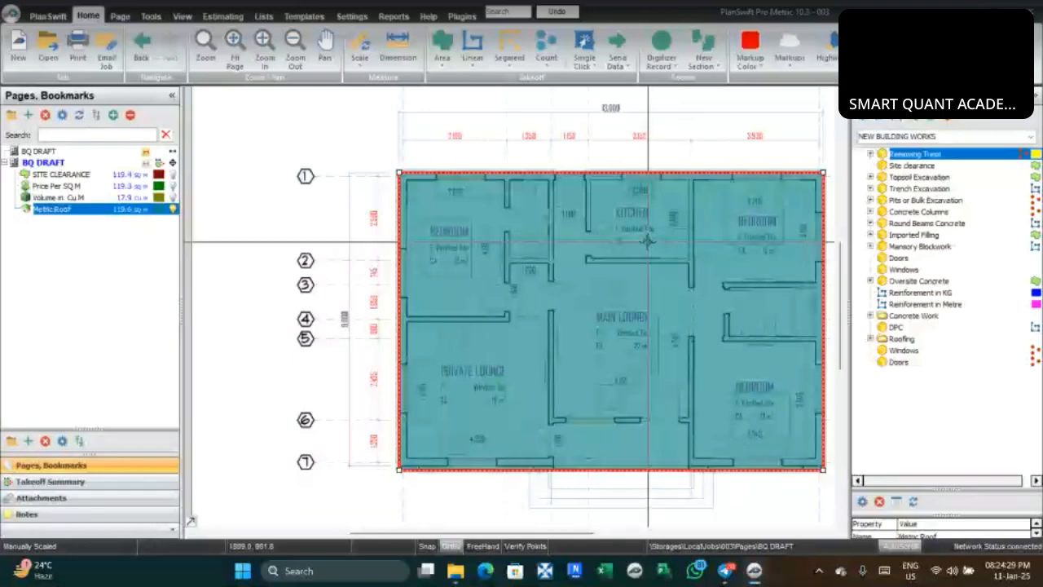
mouse_move(648, 240)
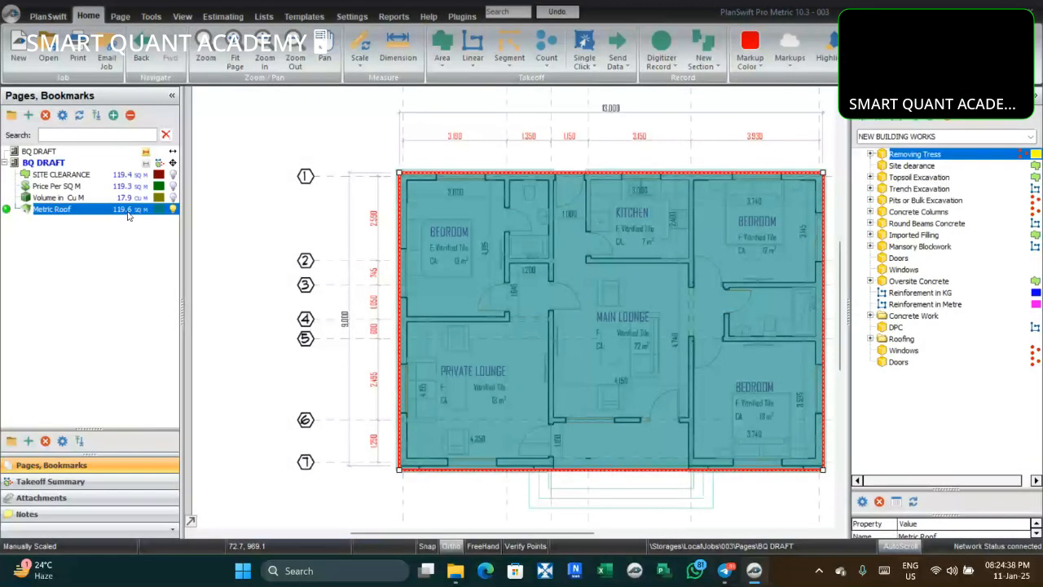
mouse_move(626, 248)
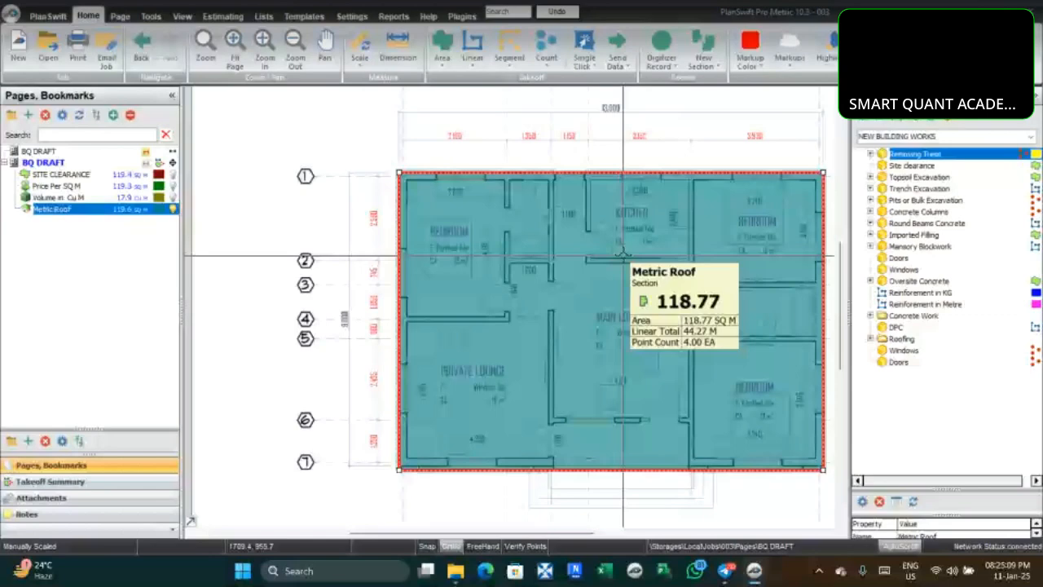
left_click(442, 59)
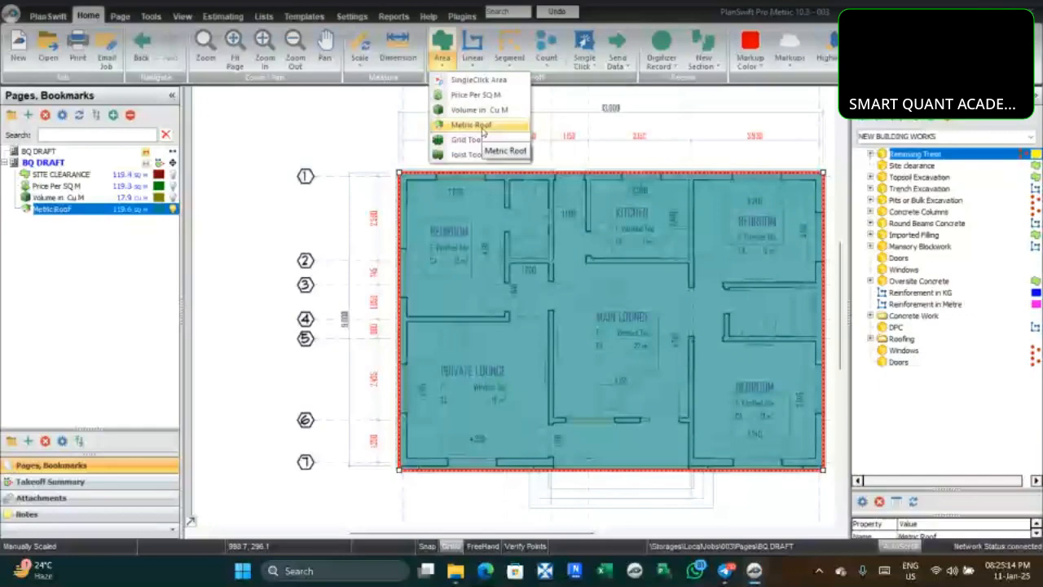
left_click(483, 127)
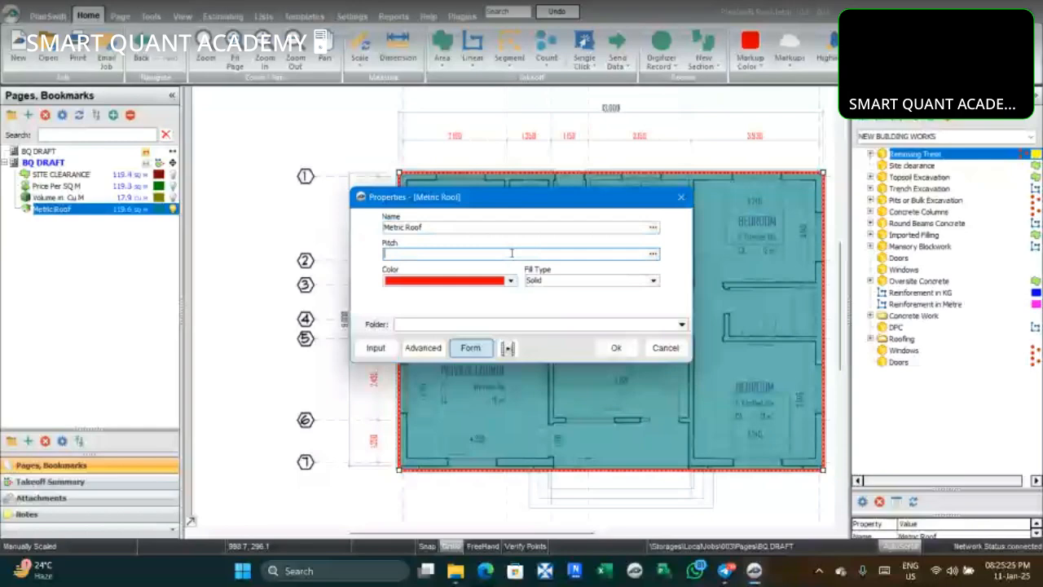
type("30")
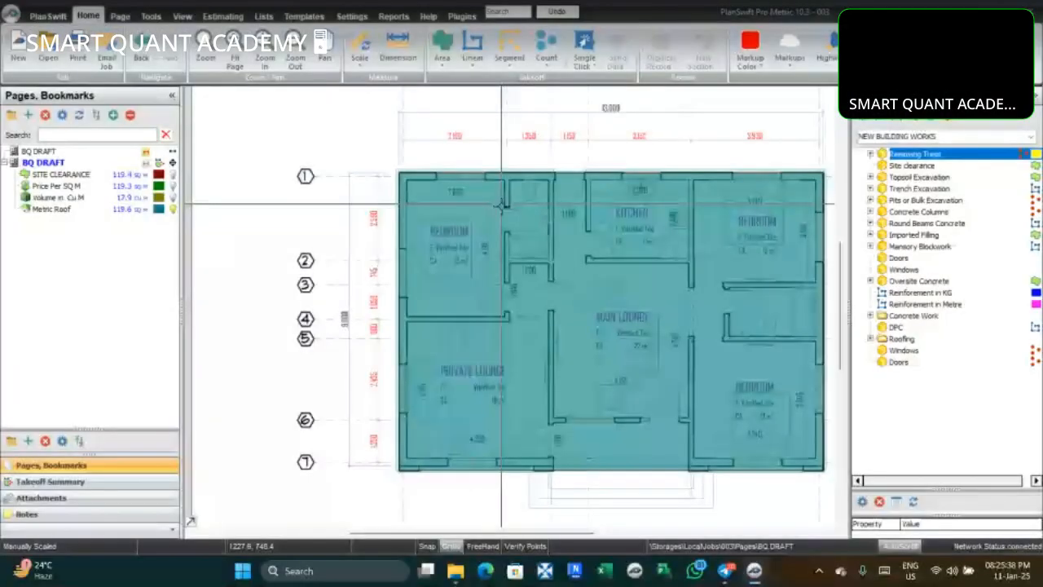
Hide the Metric Roof takeoff so its shading no longer covers the floor plan
mouse_move(464, 263)
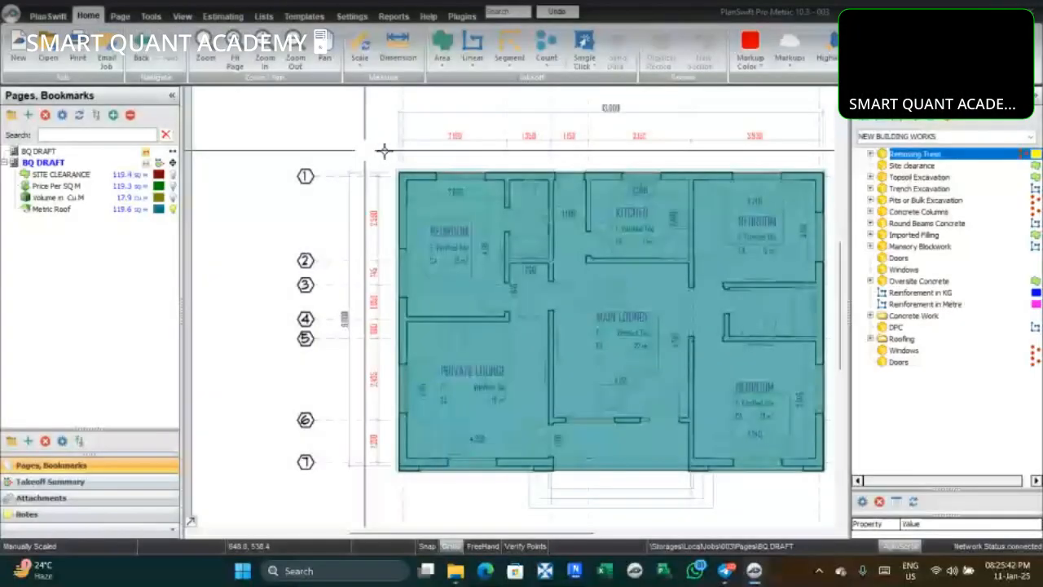
mouse_move(581, 181)
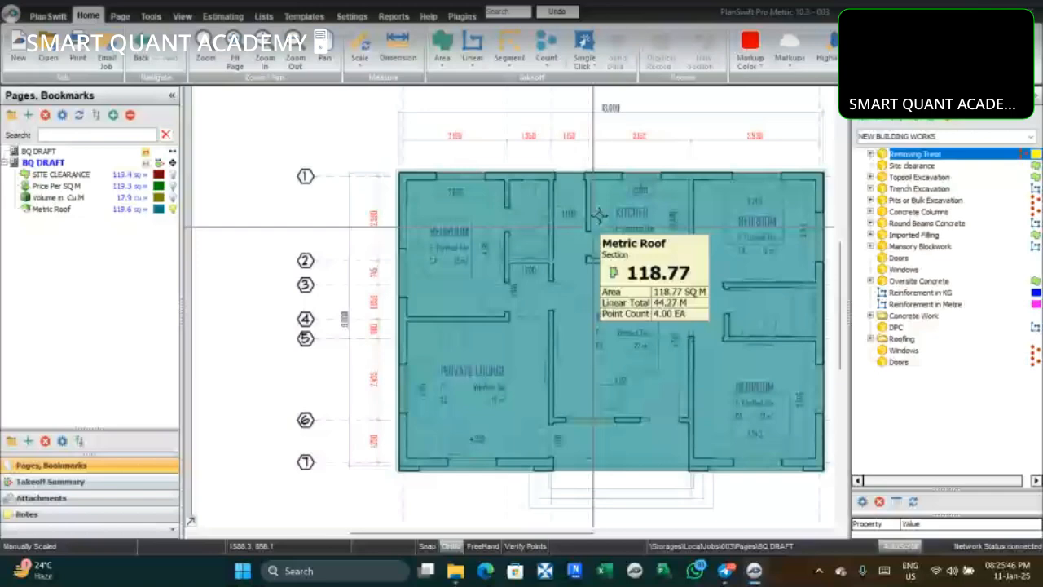
mouse_move(552, 291)
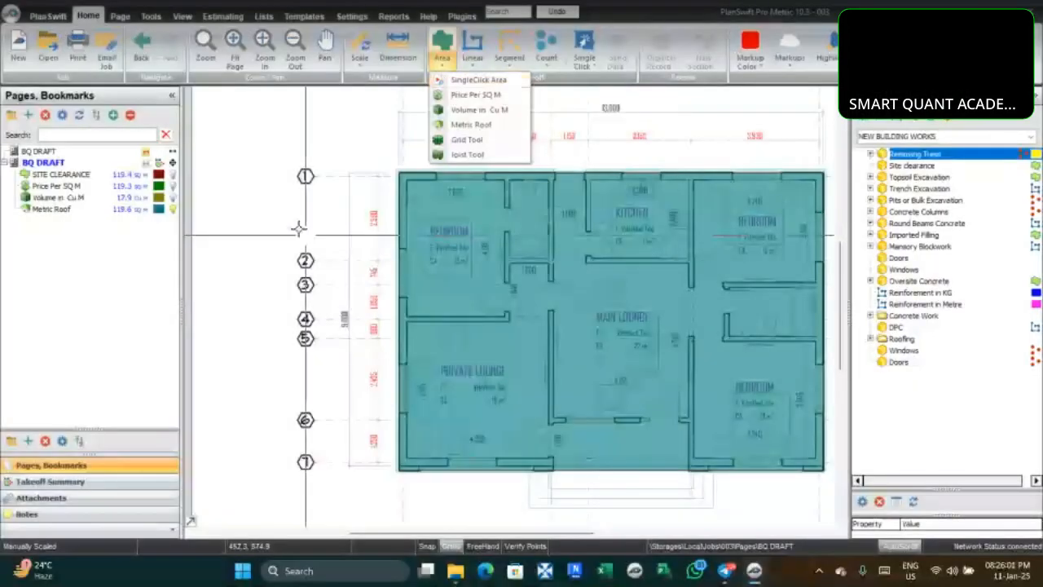
left_click(173, 210)
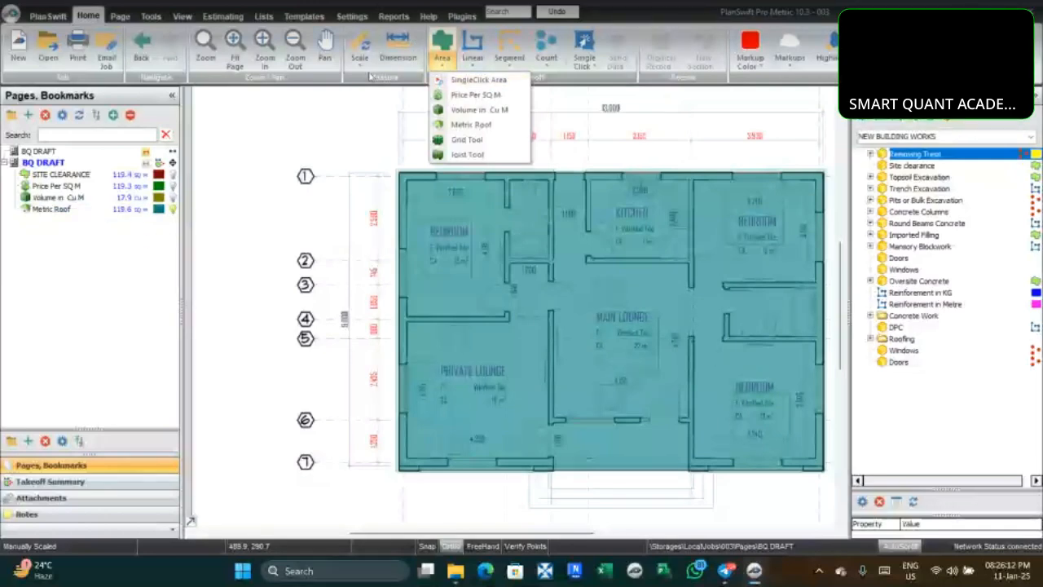
left_click(172, 210)
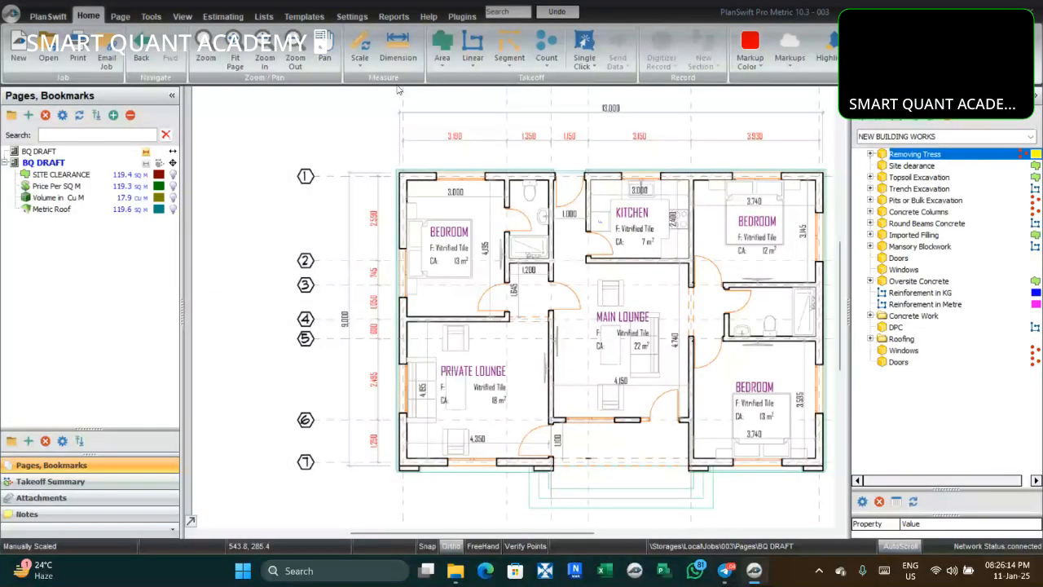
Create a Grid Tool area takeoff with 0.6 vertical and horizontal spacing and Select Parallel Side enabled
left_click(438, 69)
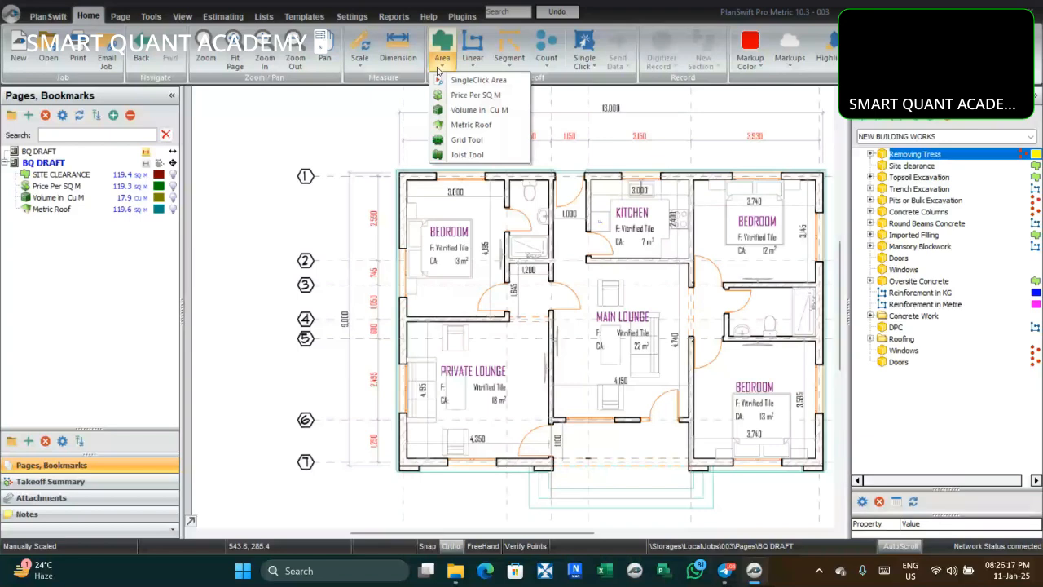
left_click(481, 140)
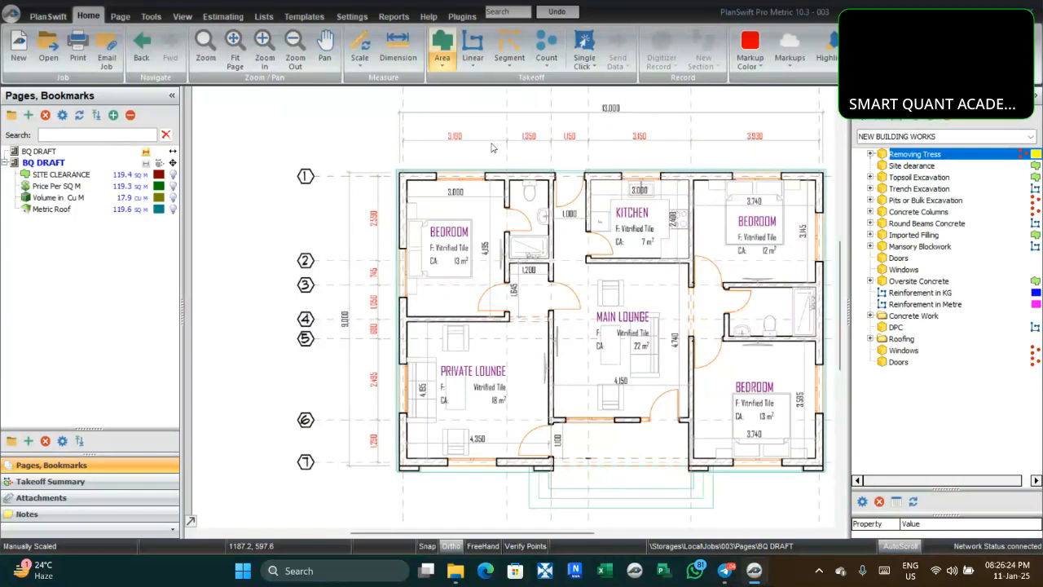
left_click_drag(492, 145, 498, 216)
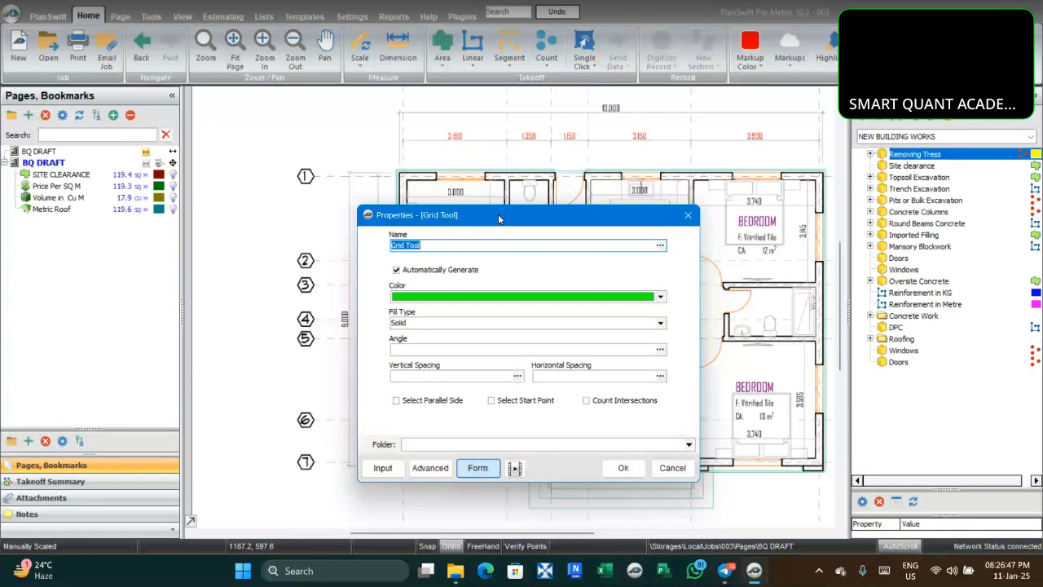
left_click_drag(498, 215, 498, 215)
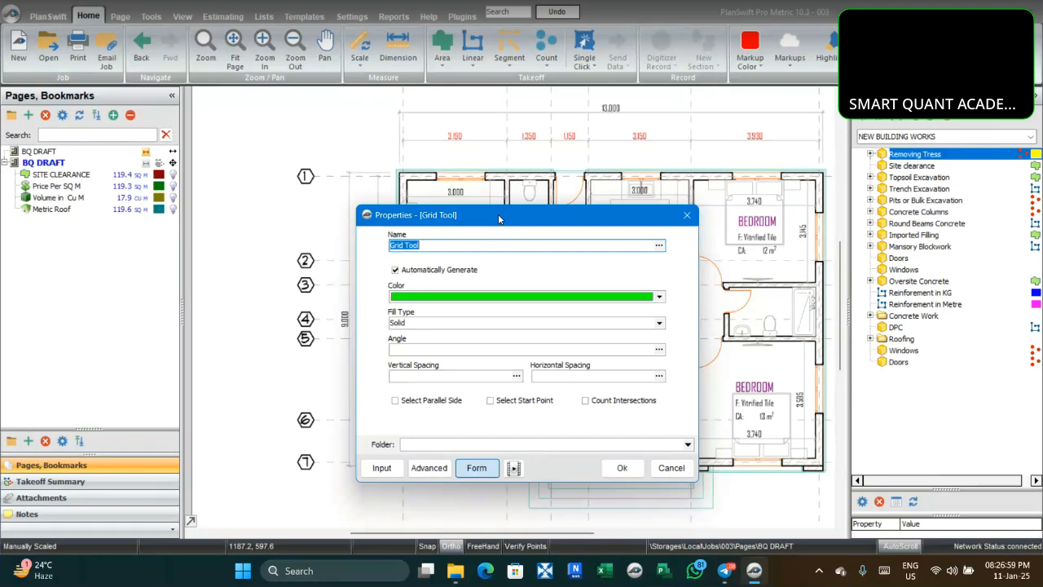
left_click_drag(497, 213, 524, 179)
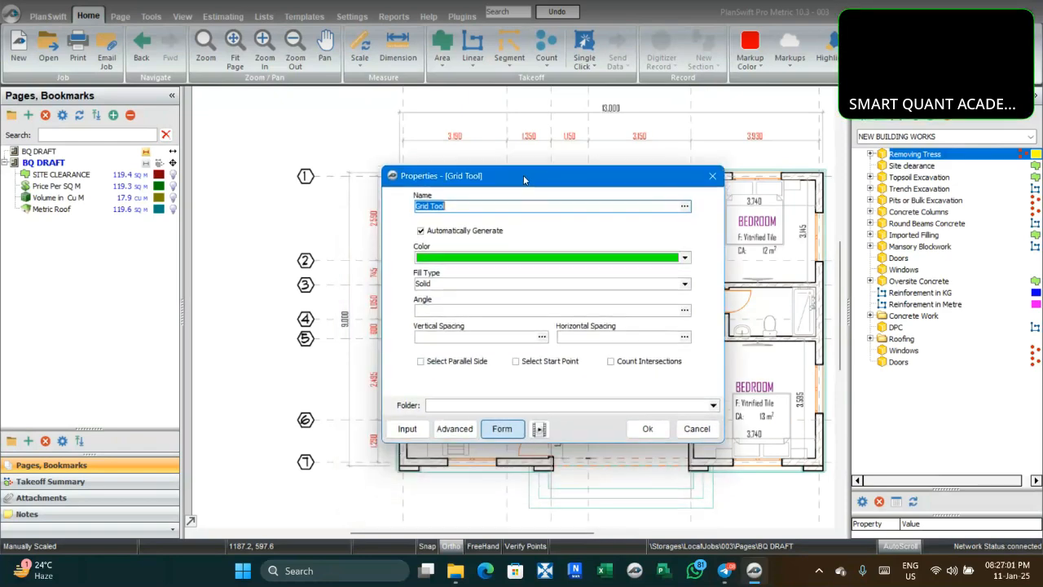
left_click(527, 335)
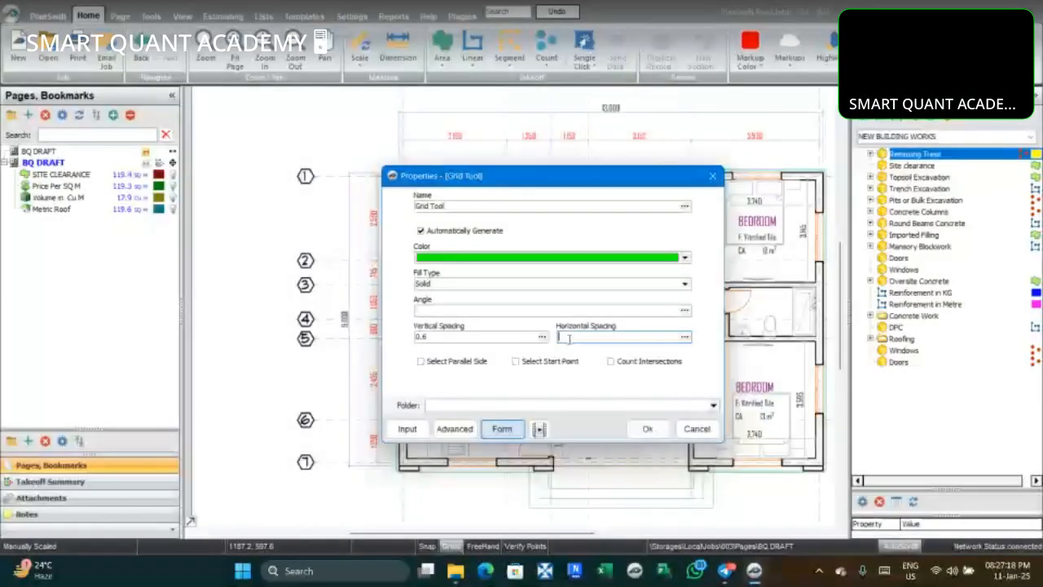
type("0.6")
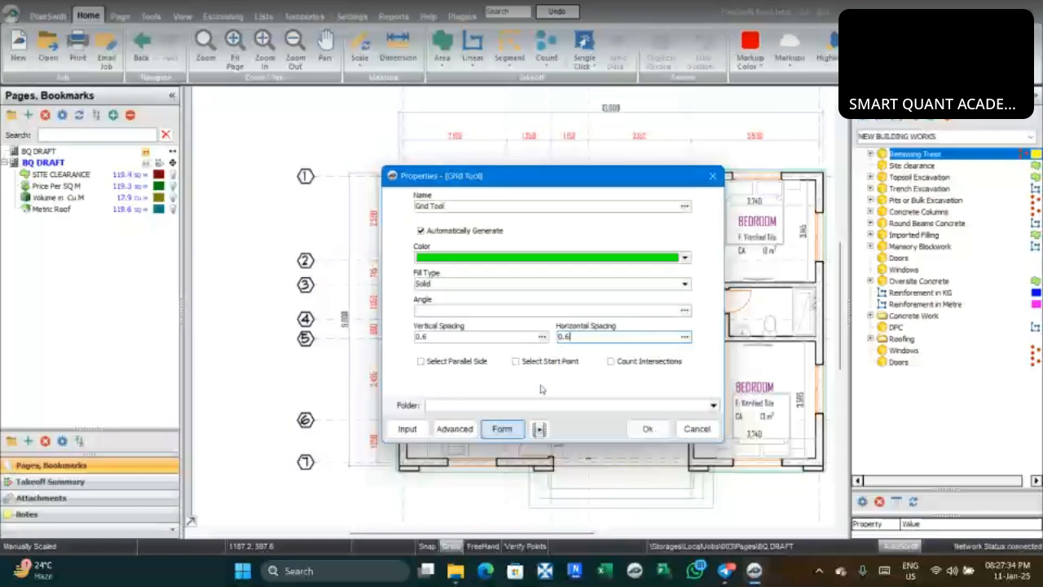
left_click(488, 312)
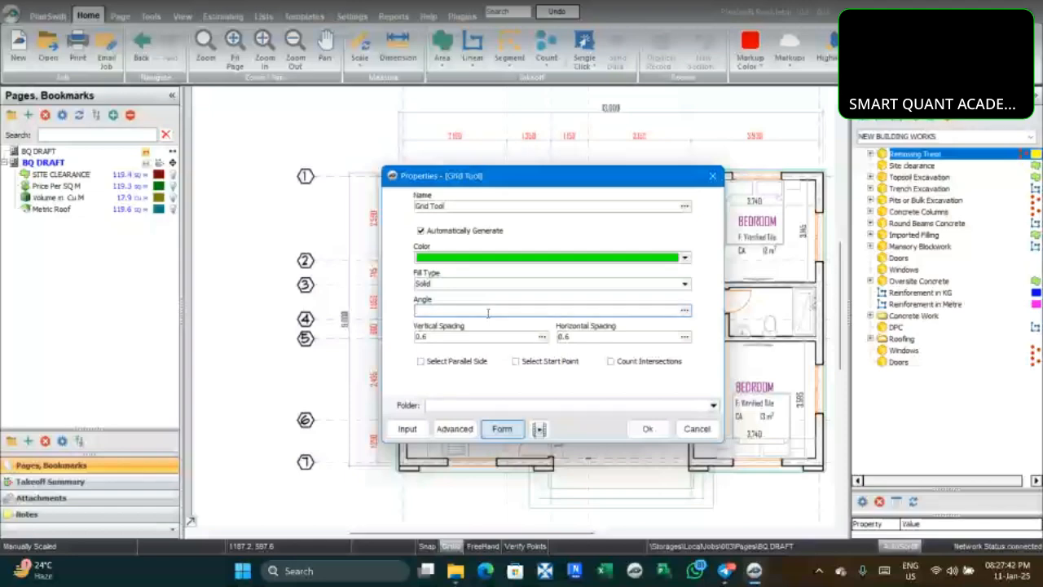
left_click(420, 363)
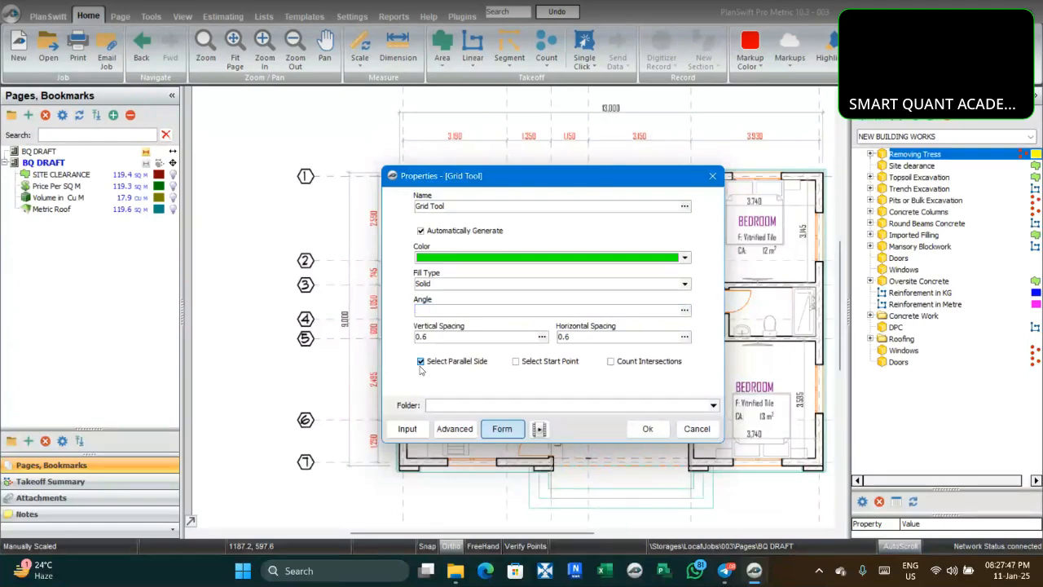
left_click(640, 434)
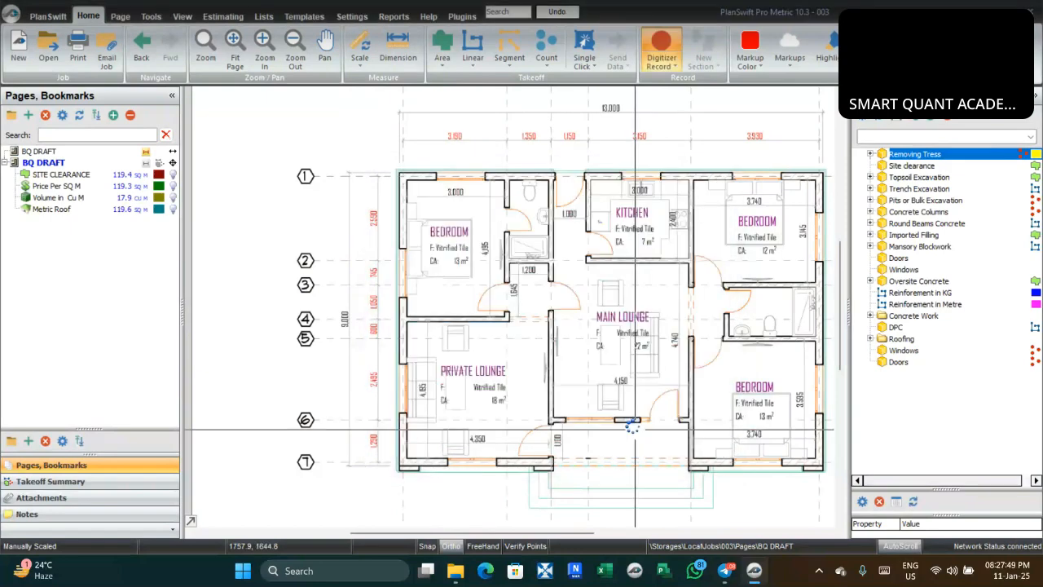
Trace the grid area through the four inner corners of the upper-left bedroom, about 3 m by 4.2 m, and finish the outline
scroll(407, 184, "up", 10)
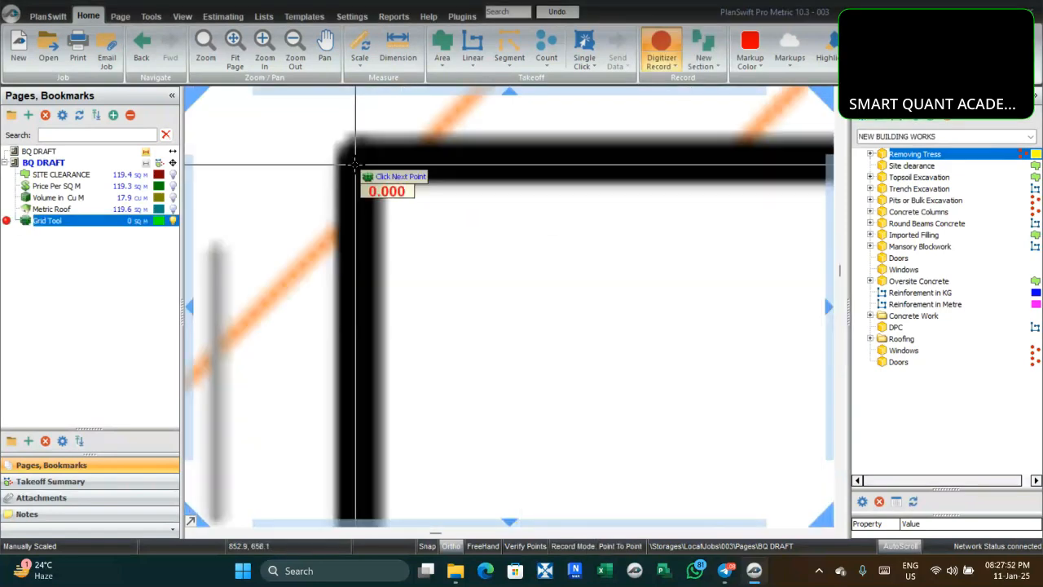
scroll(354, 163, "down", 3)
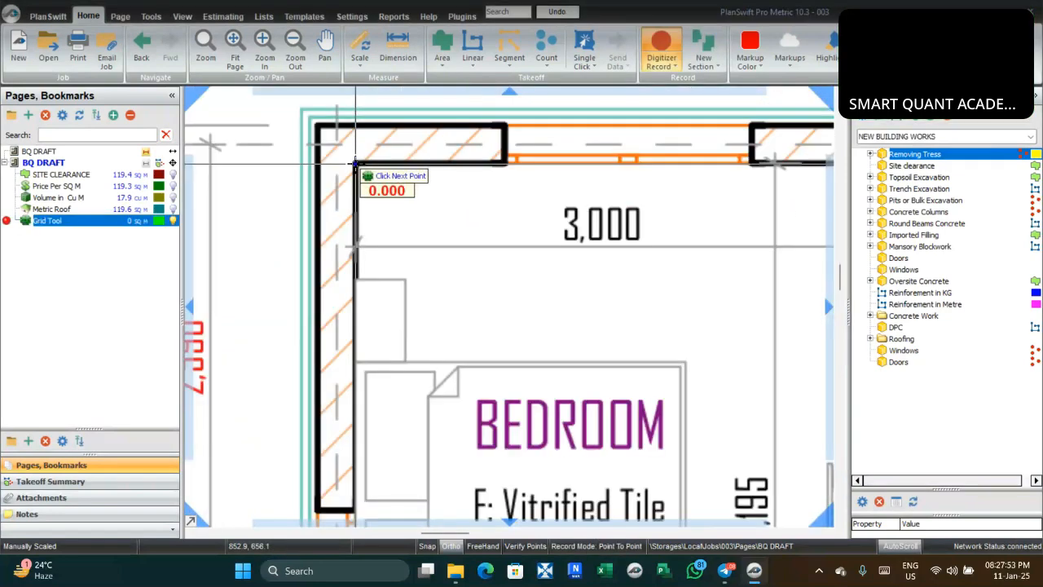
scroll(599, 175, "up", 5)
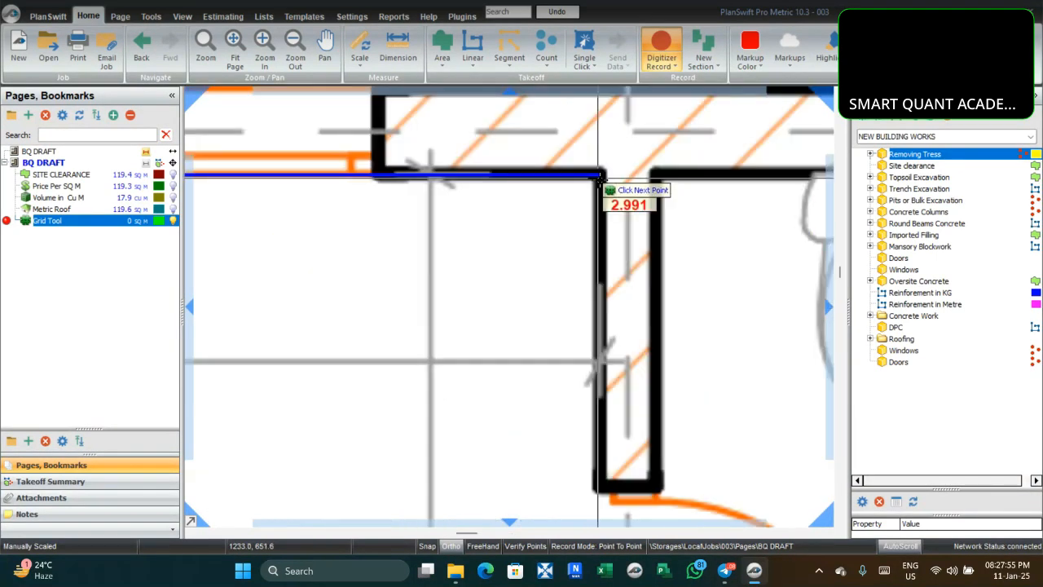
left_click(599, 174)
scroll(600, 176, "down", 5)
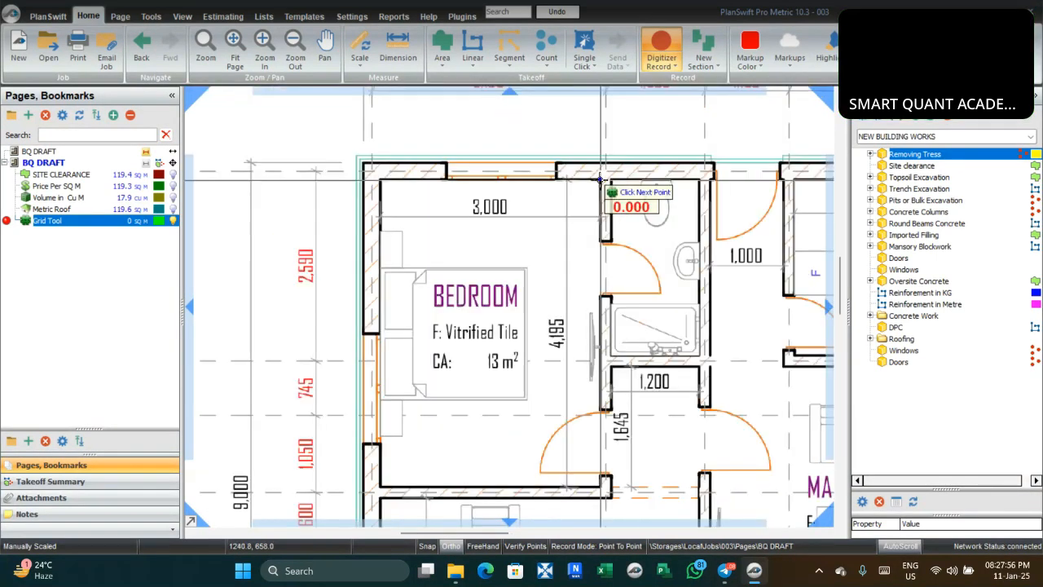
scroll(599, 399, "up", 5)
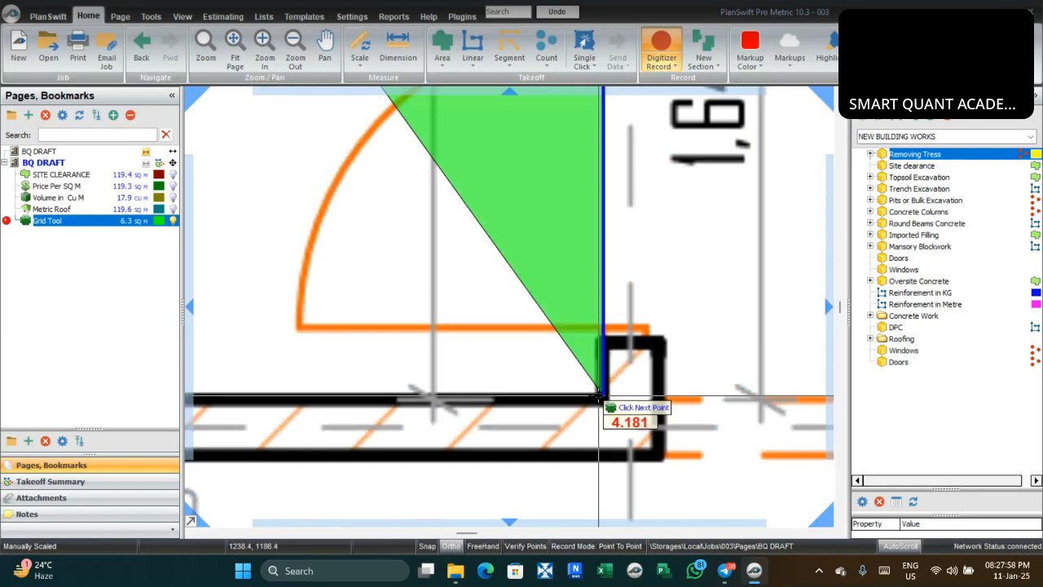
left_click(599, 397)
scroll(599, 398, "down", 5)
scroll(373, 401, "up", 5)
right_click(263, 399)
left_click(291, 424)
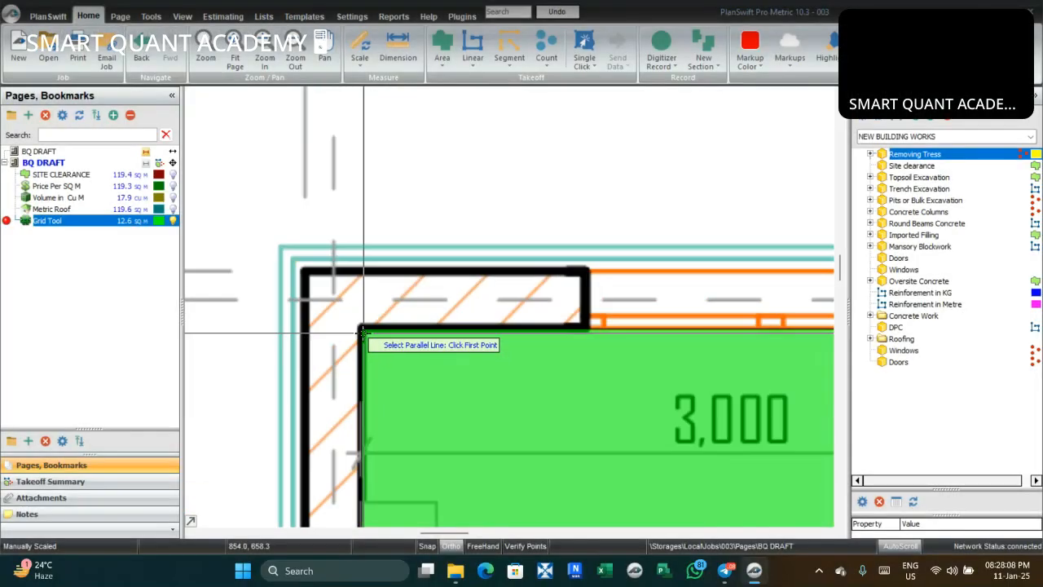
Define the grid's parallel line along the bedroom's upper wall edge, from corner to corner, to generate the grid lines
scroll(364, 332, "up", 3)
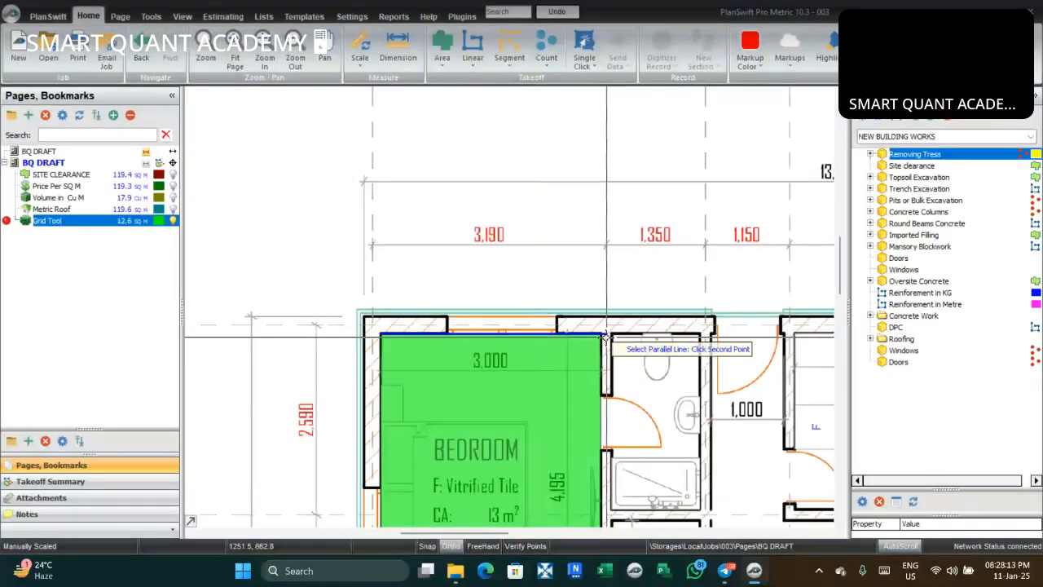
scroll(605, 335, "up", 3)
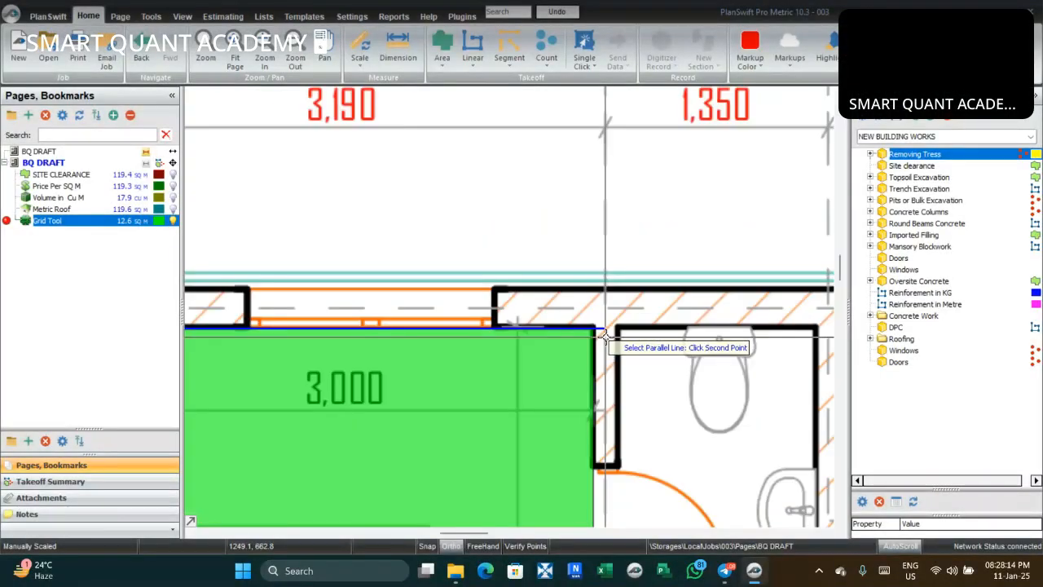
left_click(579, 318)
scroll(533, 342, "down", 1)
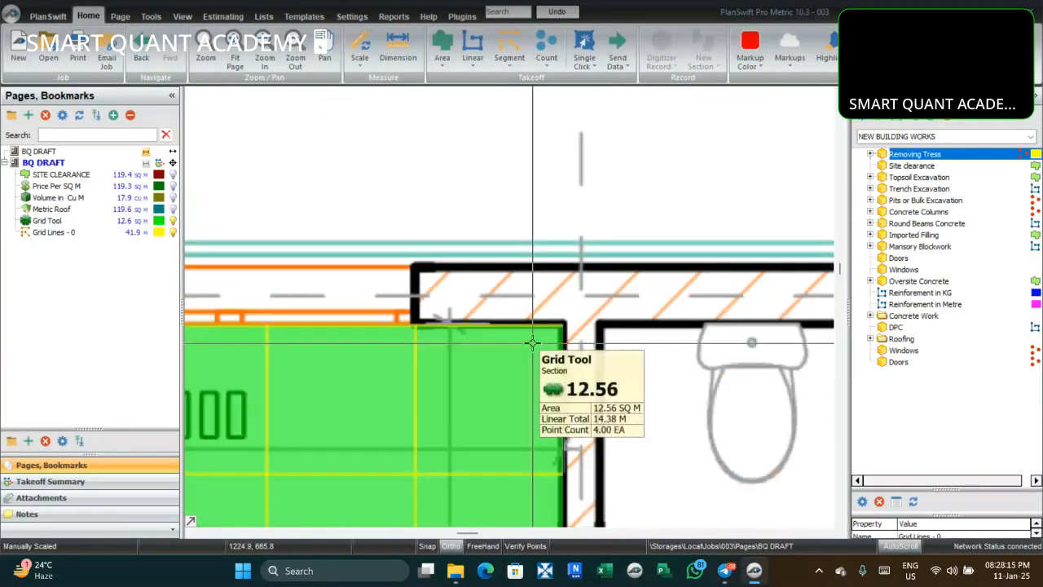
scroll(467, 490, "down", 3)
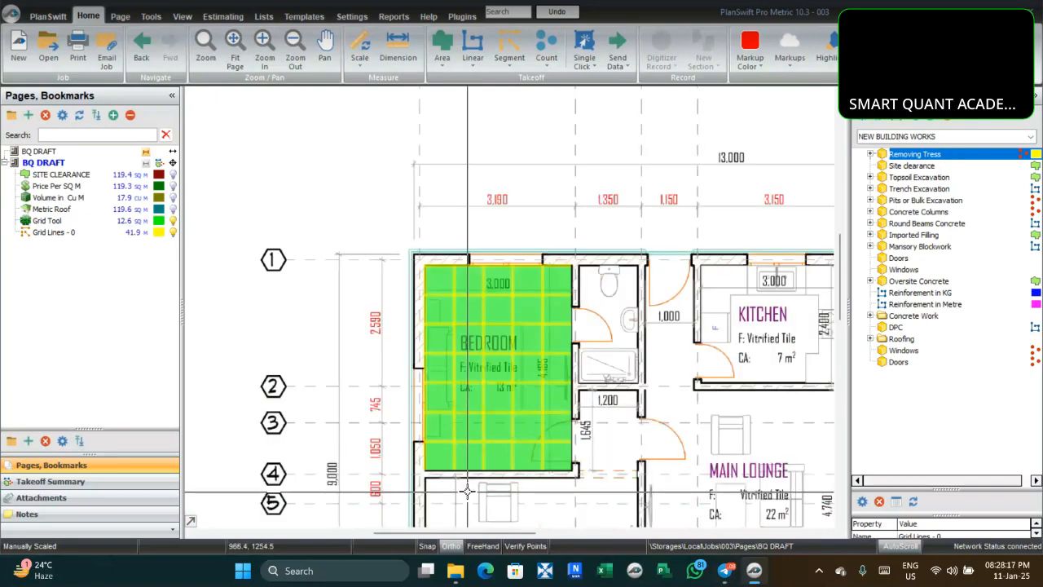
scroll(466, 490, "up", 1)
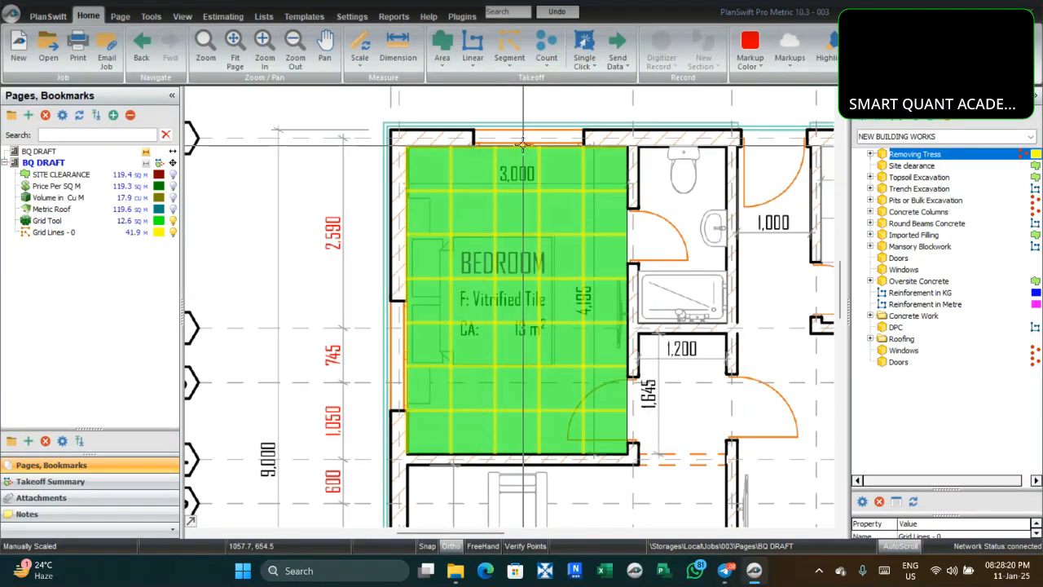
scroll(523, 145, "up", 5)
scroll(523, 145, "down", 4)
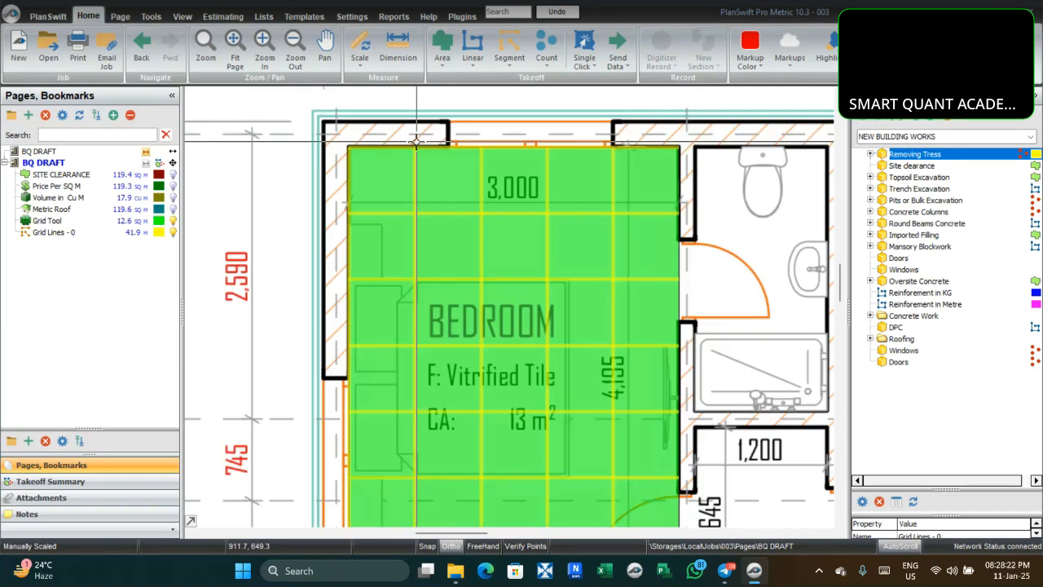
Examine the bedroom grid's four edges up close to check which sides carry a perimeter grid line
scroll(416, 142, "up", 3)
scroll(415, 141, "down", 1)
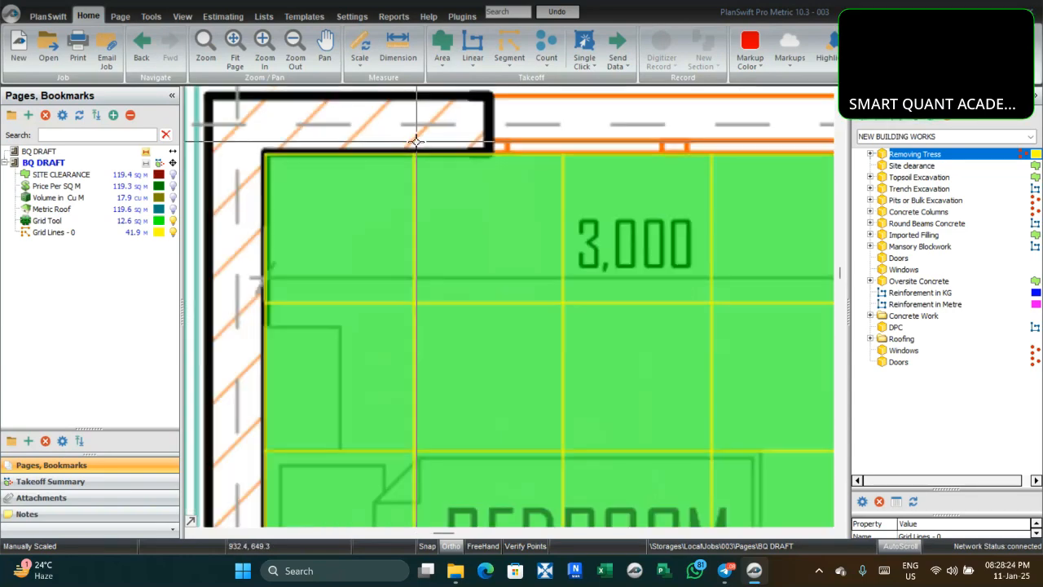
scroll(415, 142, "down", 2)
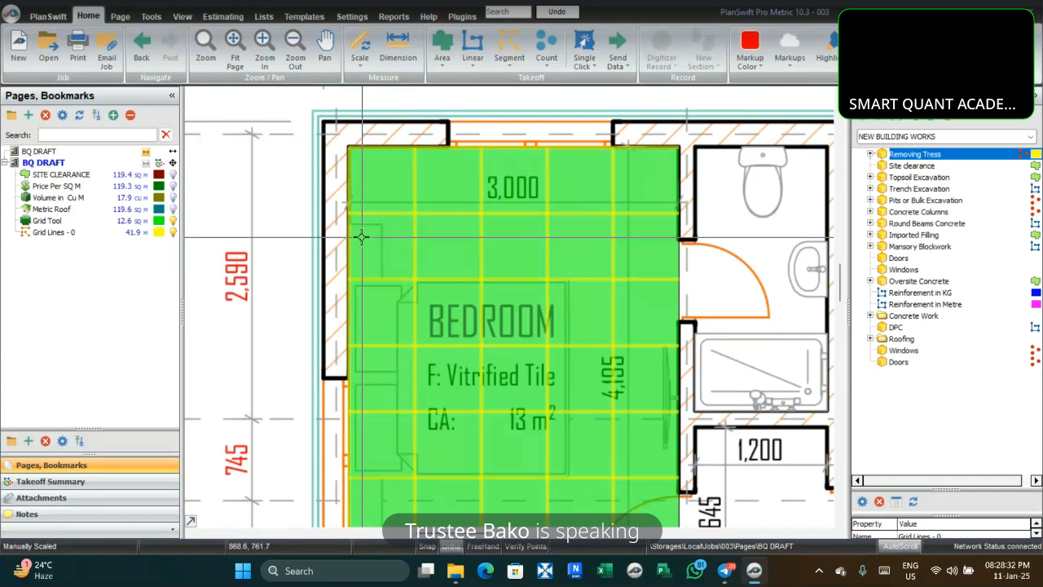
scroll(361, 236, "up", 1)
scroll(361, 236, "up", 1)
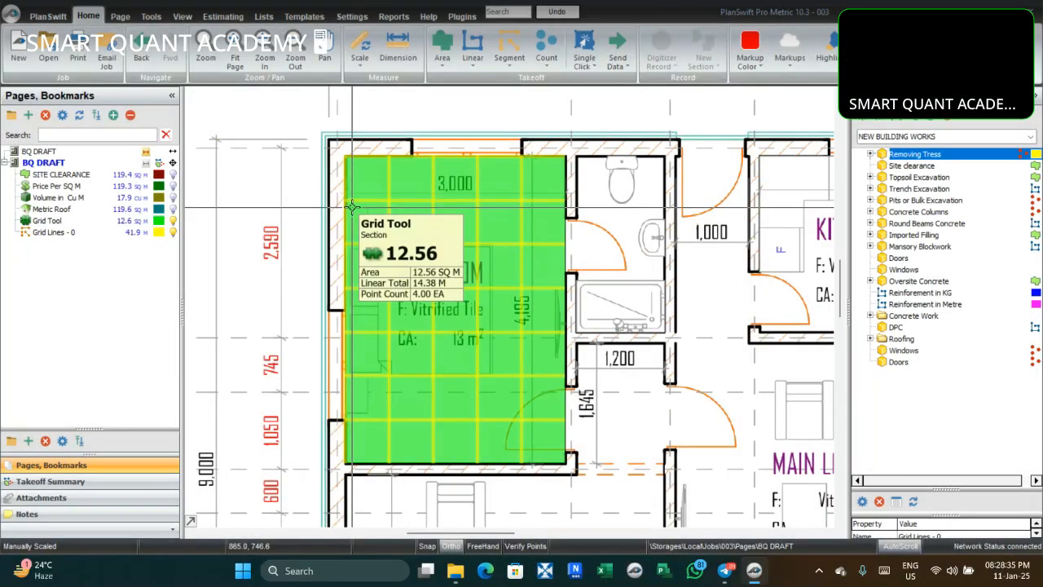
scroll(345, 447, "up", 1)
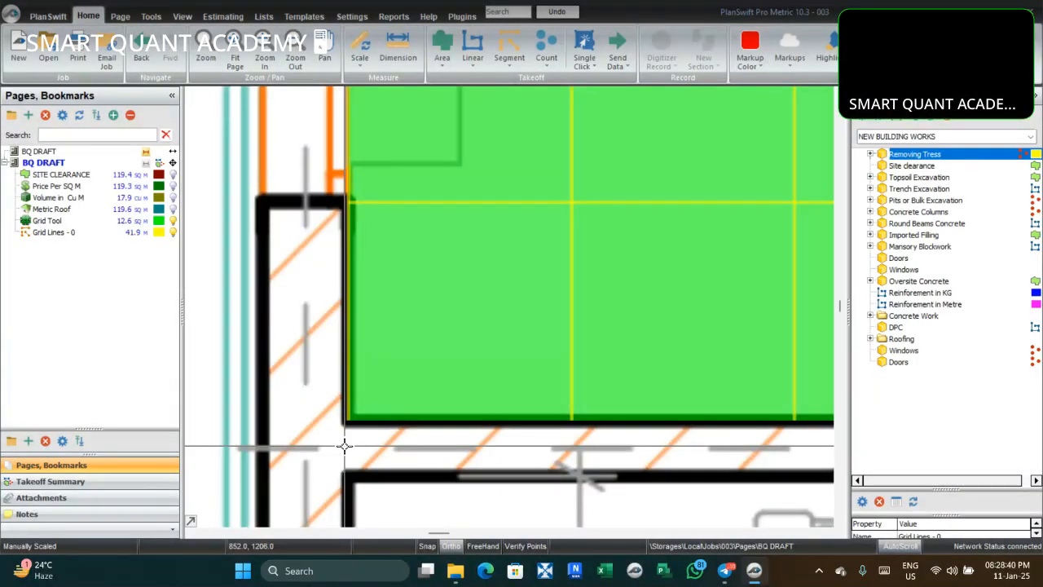
scroll(344, 447, "down", 1)
scroll(345, 447, "down", 1)
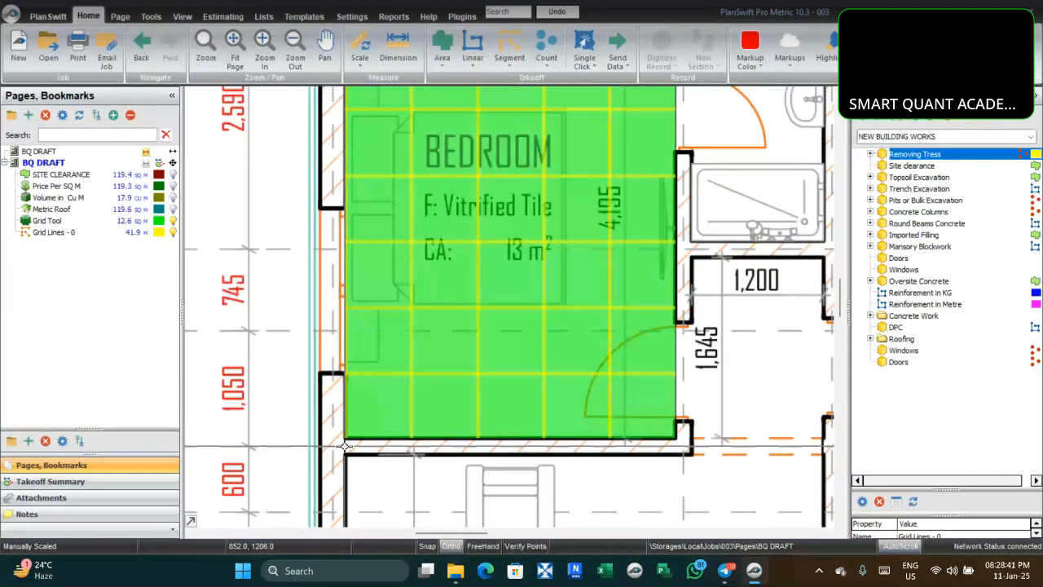
left_click_drag(321, 370, 366, 497)
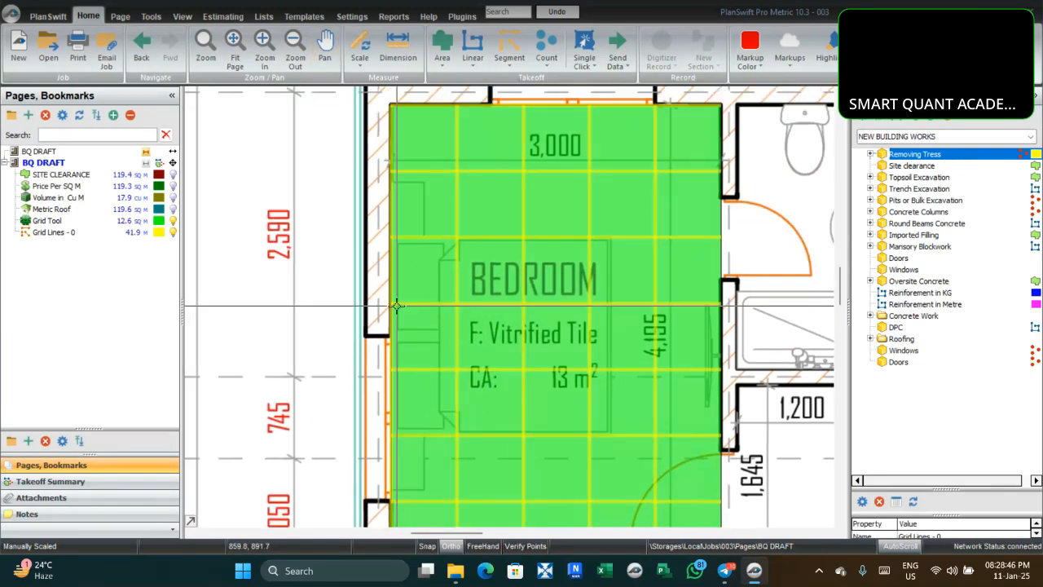
scroll(396, 306, "up", 5)
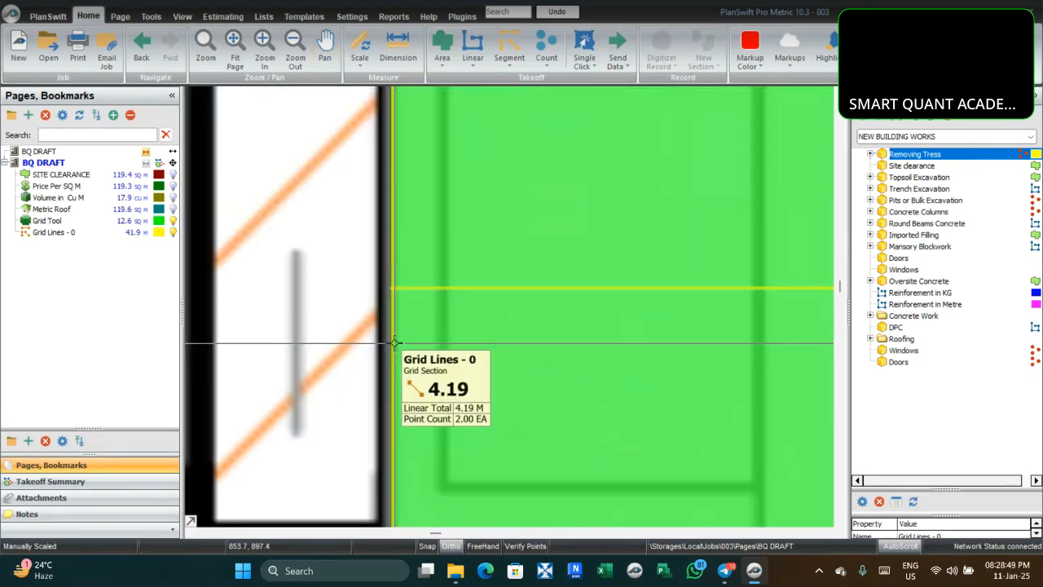
scroll(395, 341, "down", 4)
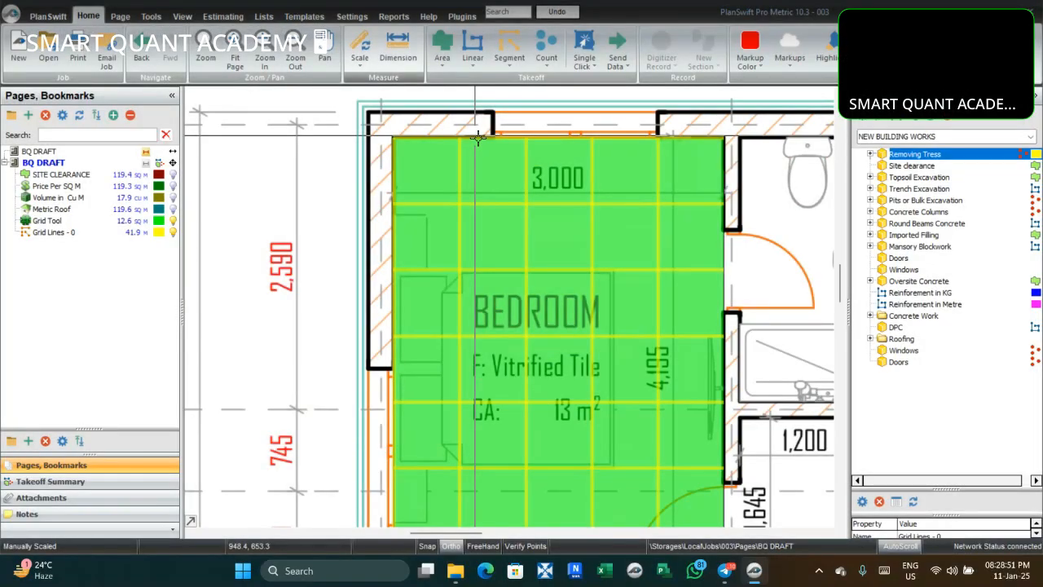
scroll(502, 133, "up", 1)
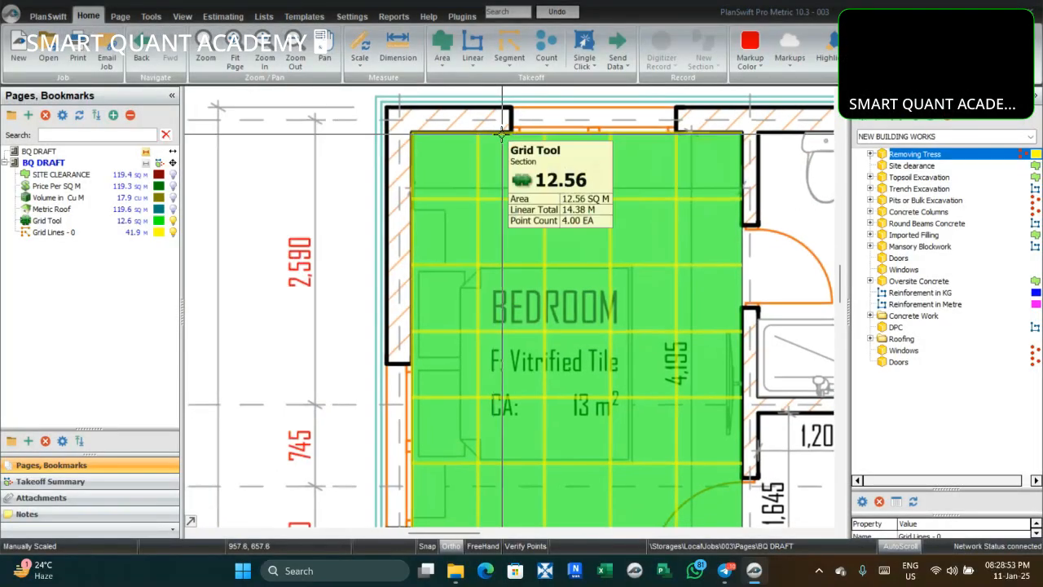
scroll(764, 274, "up", 5)
scroll(702, 291, "down", 3)
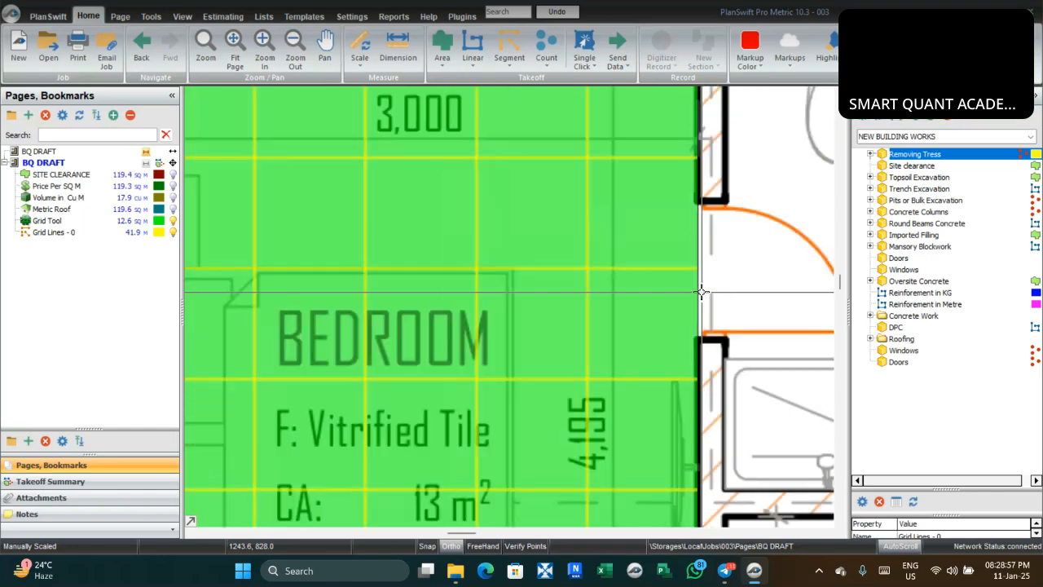
scroll(701, 291, "down", 3)
scroll(613, 457, "up", 4)
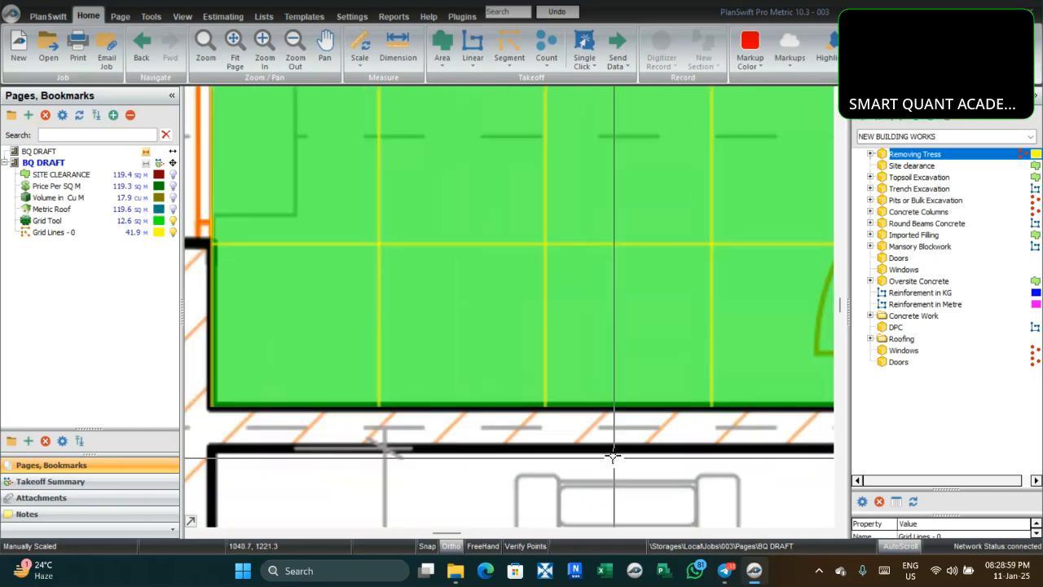
scroll(613, 456, "up", 2)
scroll(572, 376, "down", 2)
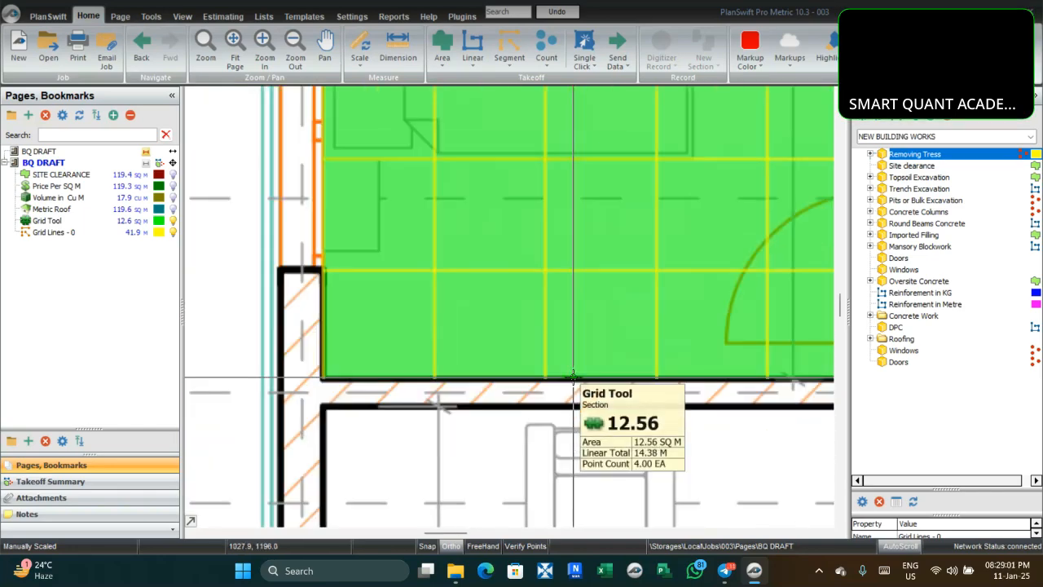
scroll(573, 377, "down", 3)
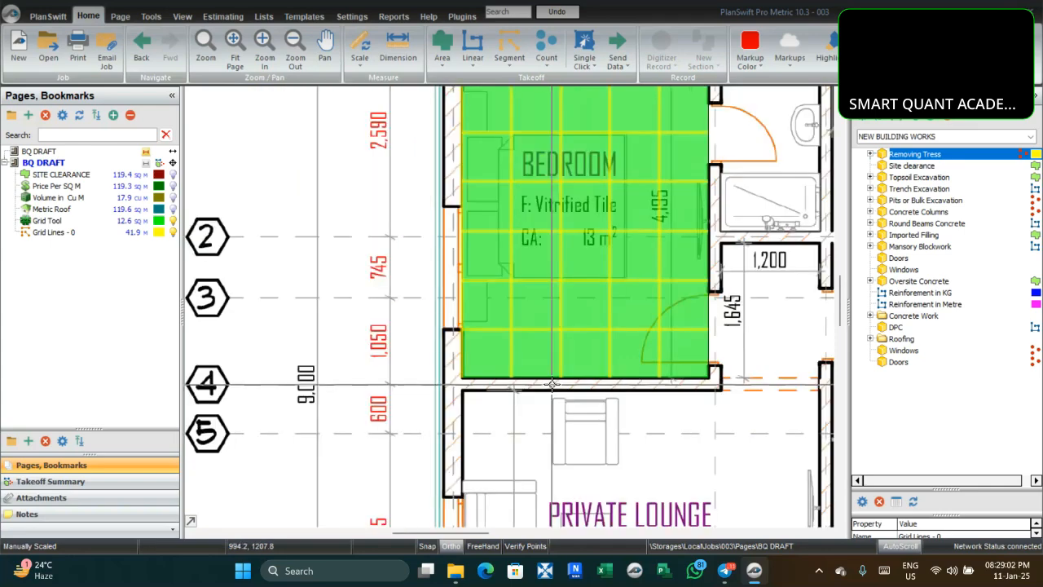
Resume recording the Grid Lines - 0 takeoff and add a segment about 3 m long along the bedroom's lower wall edge
left_click(6, 234)
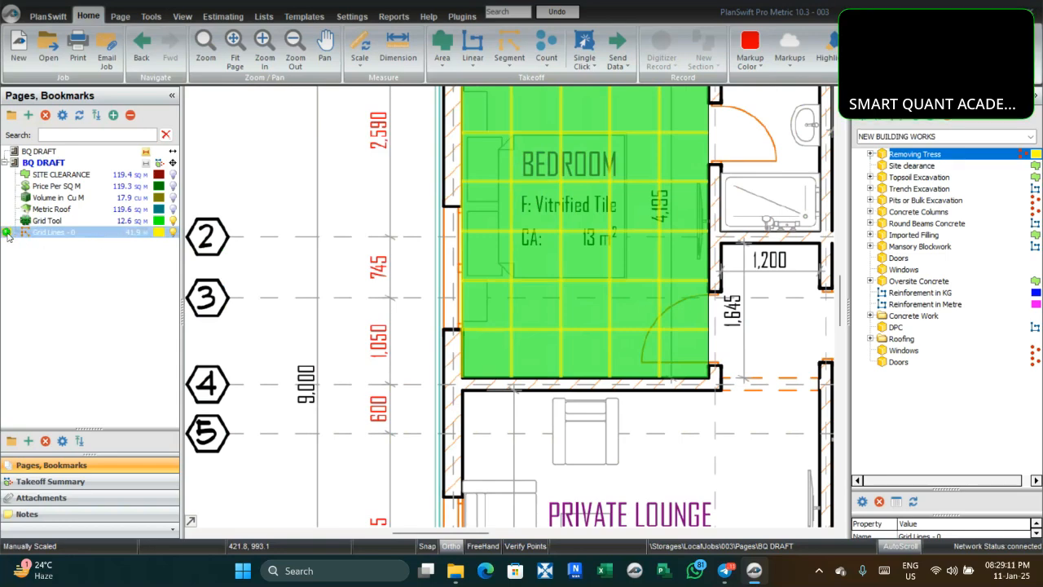
left_click(6, 233)
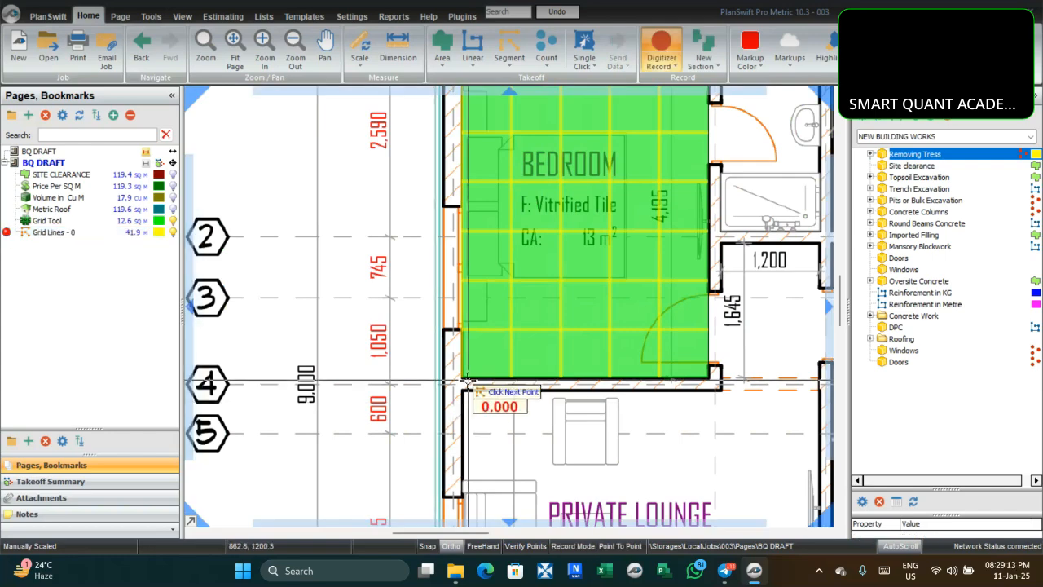
scroll(467, 379, "up", 3)
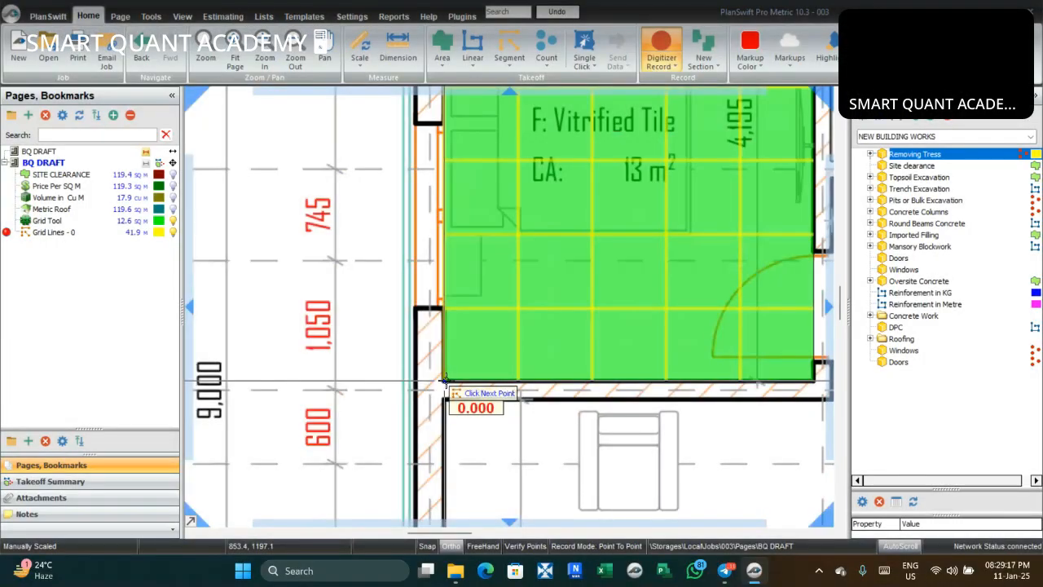
scroll(744, 380, "up", 3)
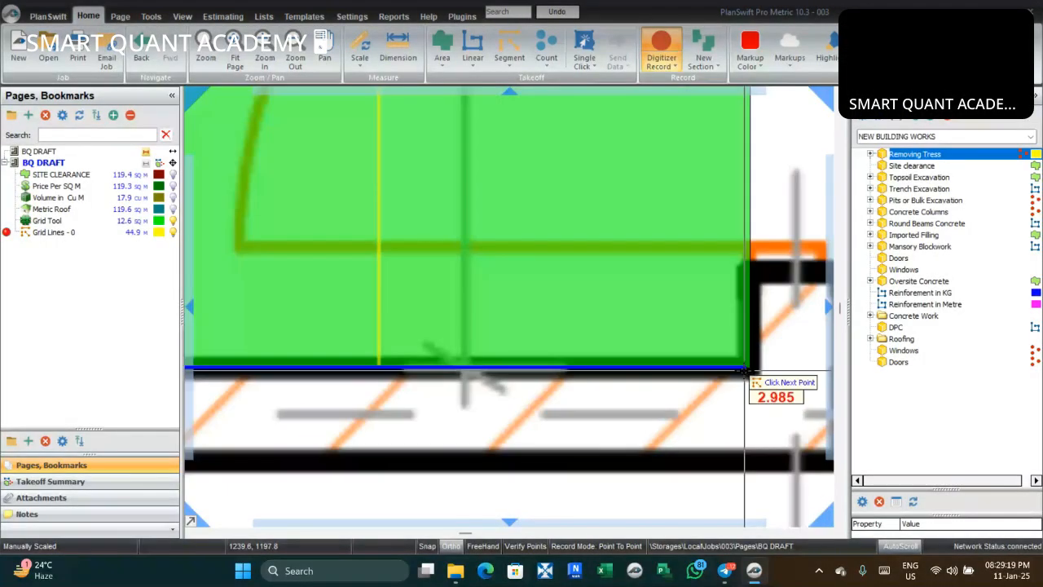
left_click(745, 379)
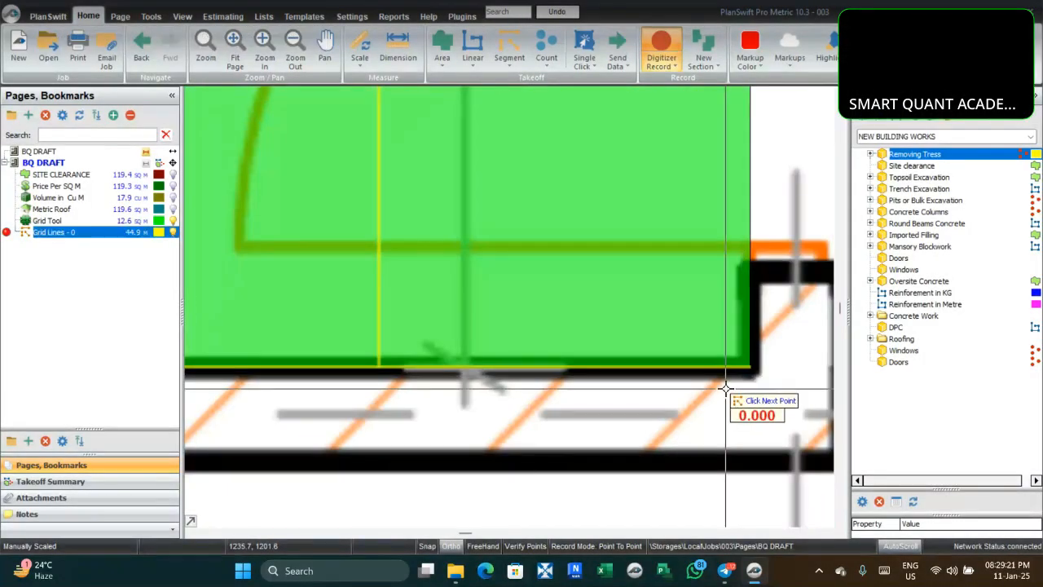
Add a grid line segment about 4.19 m long down the bedroom's right wall edge, corner to corner, and stop recording
scroll(725, 388, "down", 3)
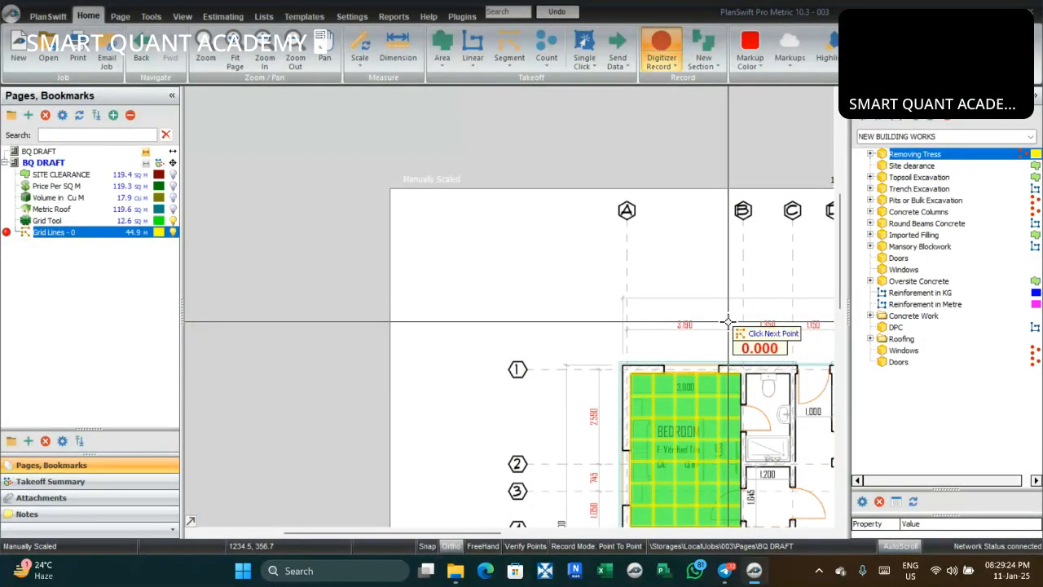
scroll(667, 231, "up", 5)
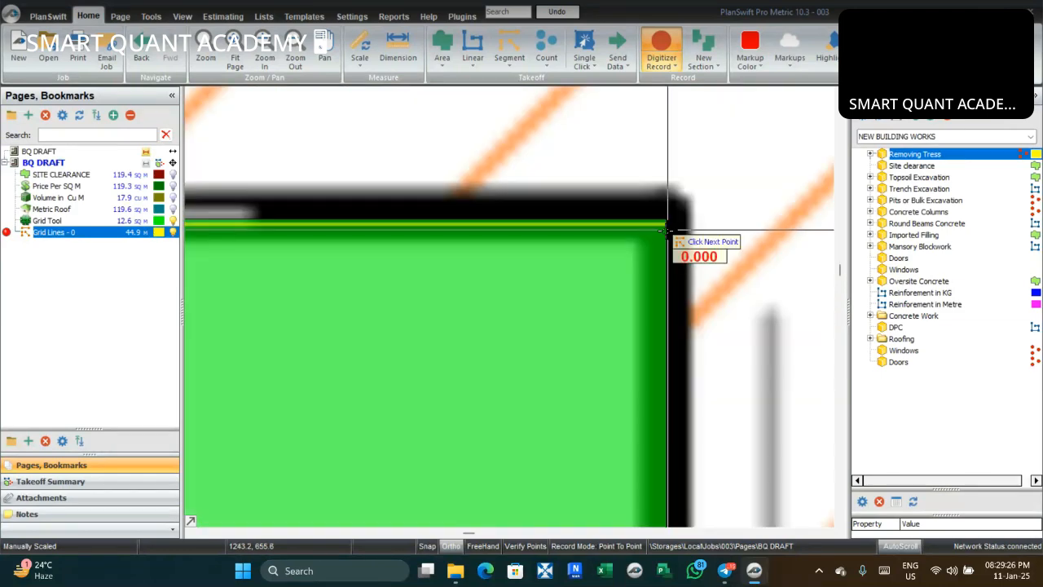
scroll(664, 224, "down", 3)
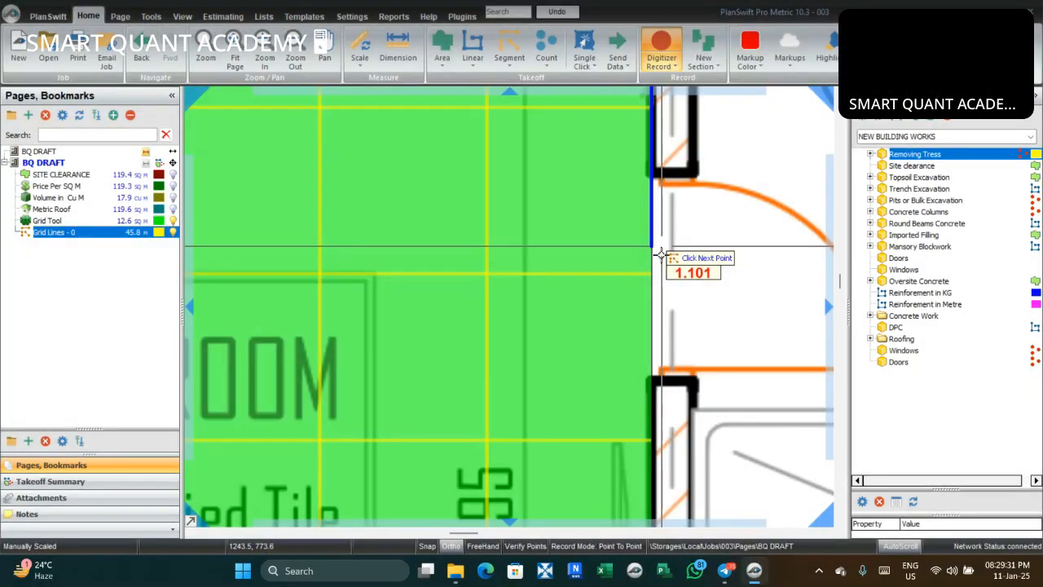
scroll(668, 359, "down", 2)
left_click_drag(672, 367, 666, 210)
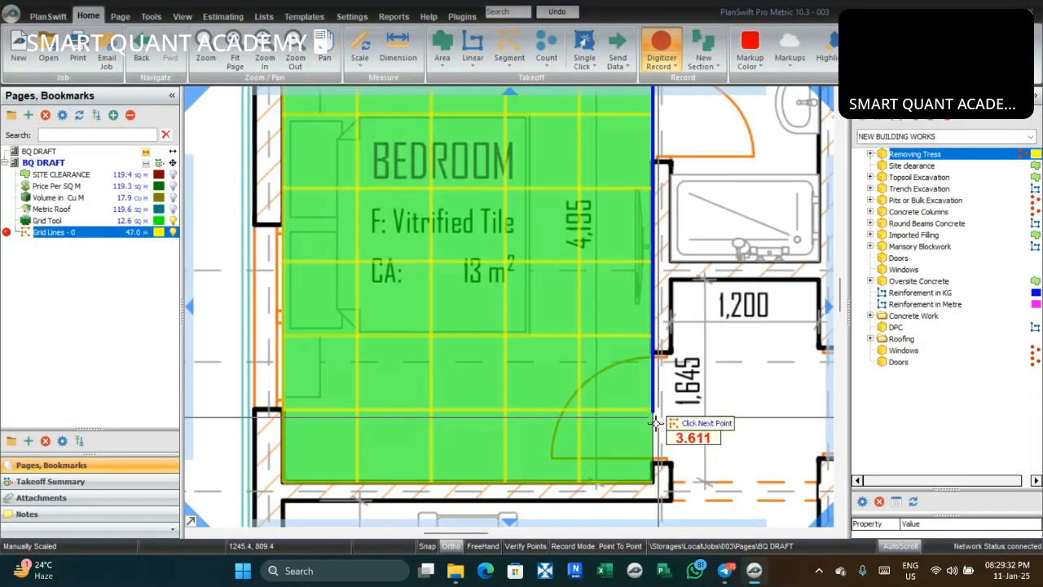
scroll(657, 422, "up", 3)
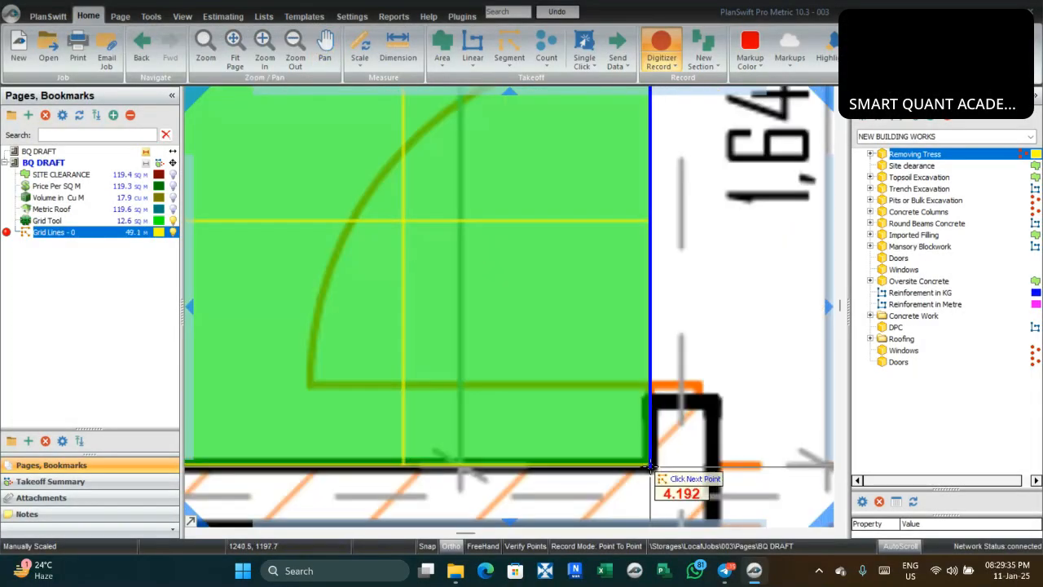
left_click(650, 466)
right_click(651, 468)
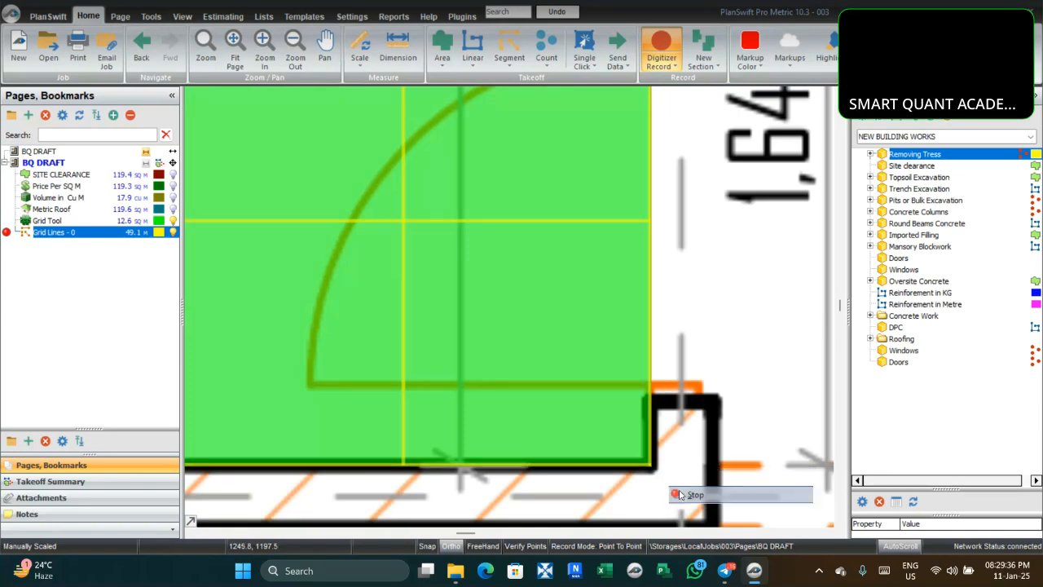
left_click(692, 492)
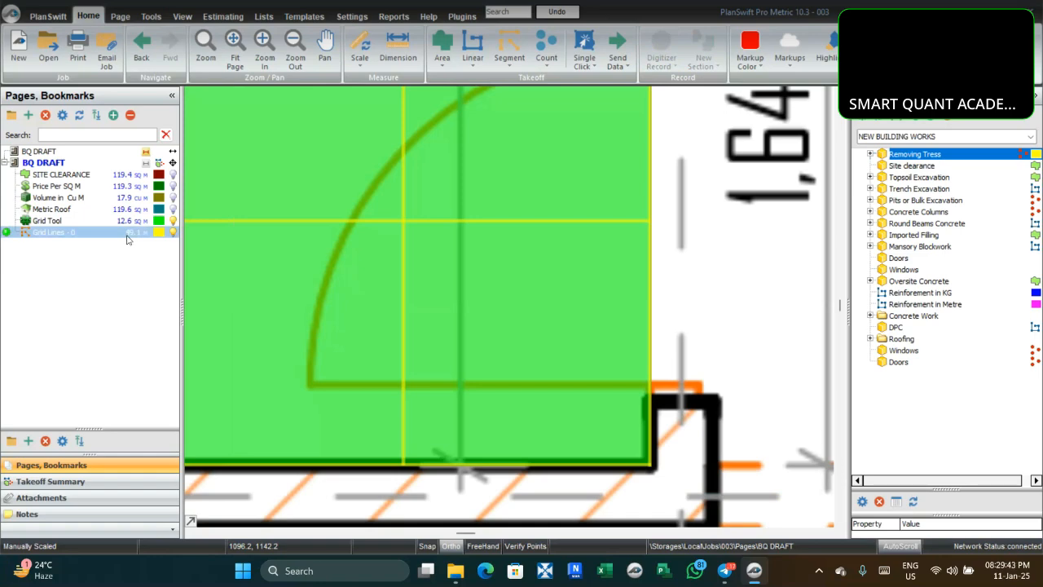
scroll(700, 285, "down", 2)
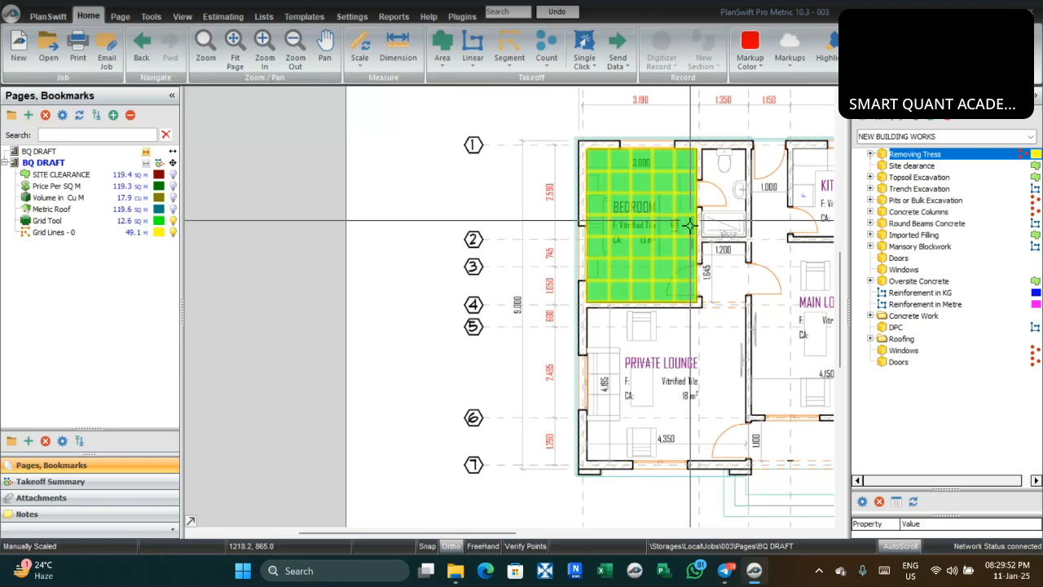
left_click(442, 66)
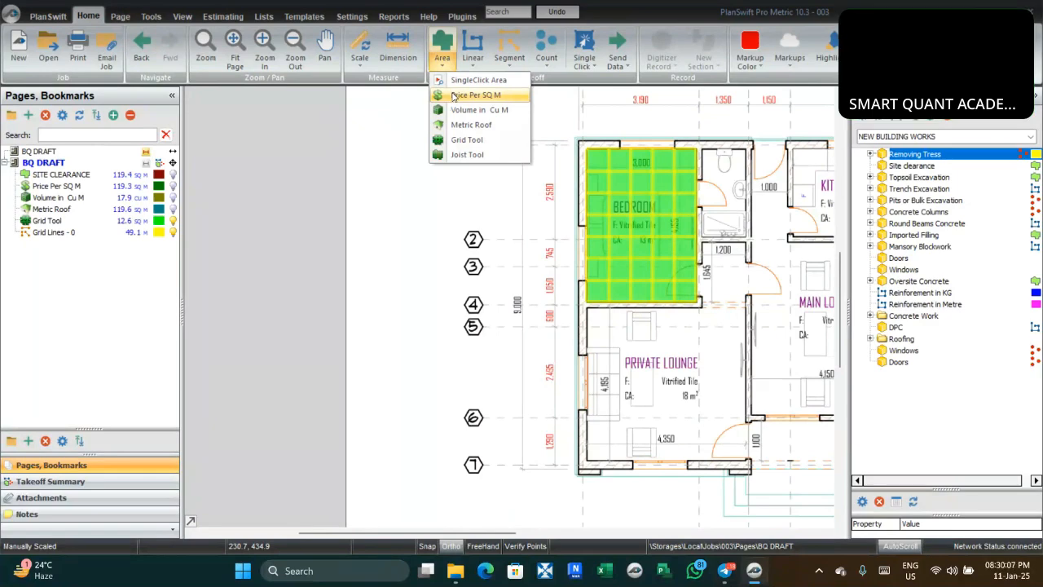
left_click(483, 140)
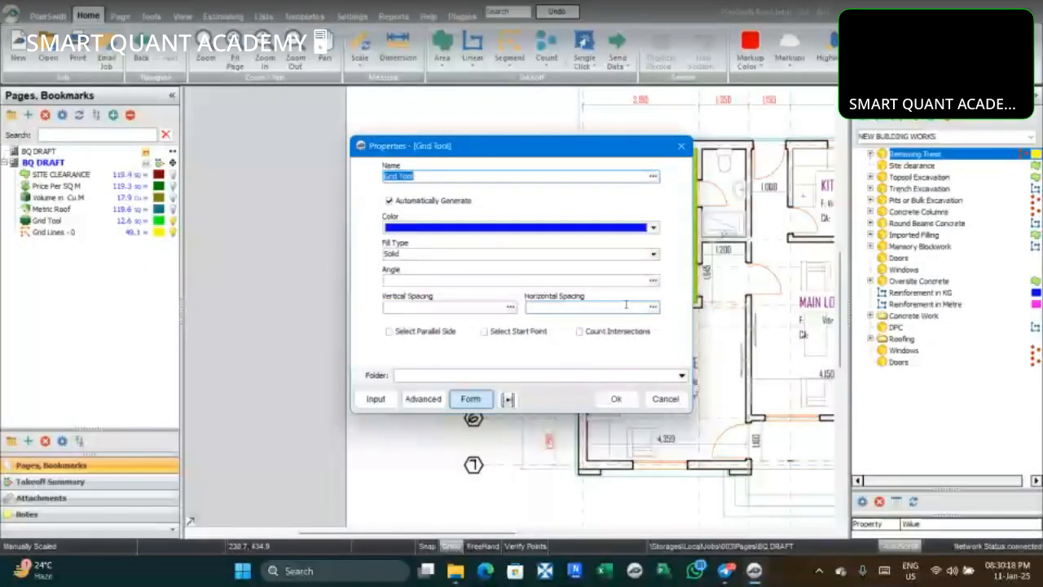
left_click(443, 305)
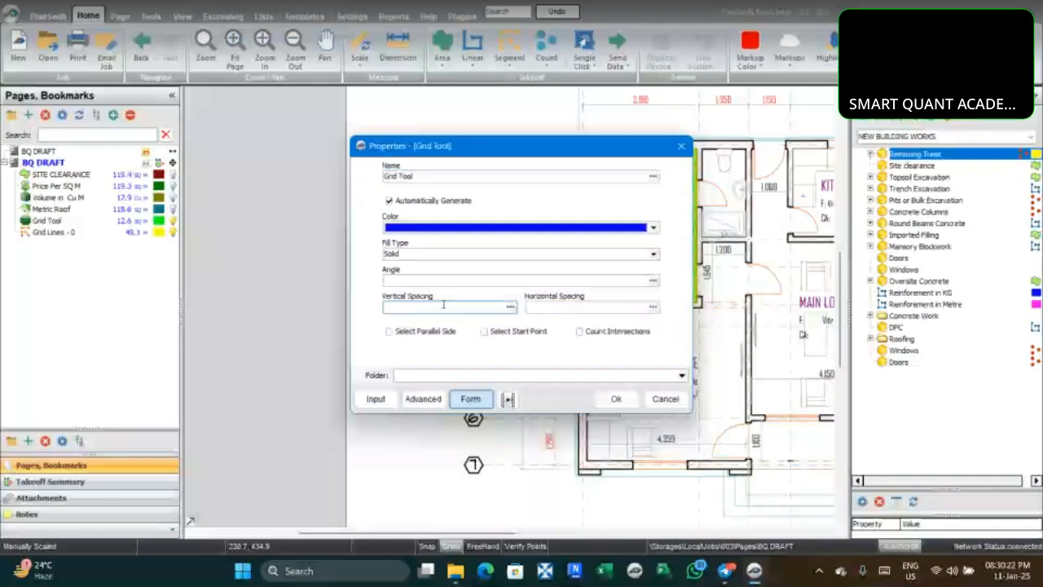
type("00")
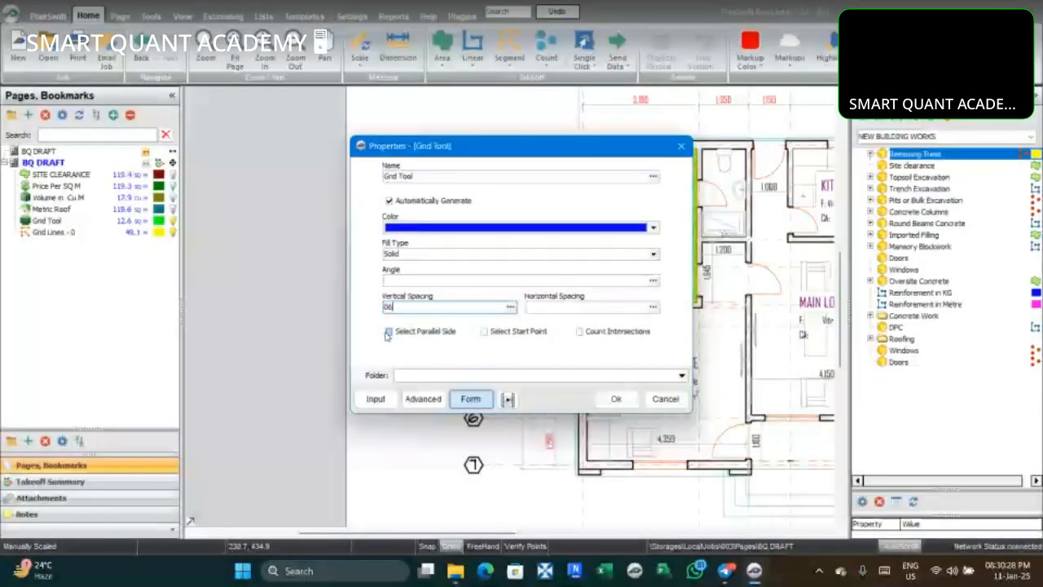
left_click(389, 332)
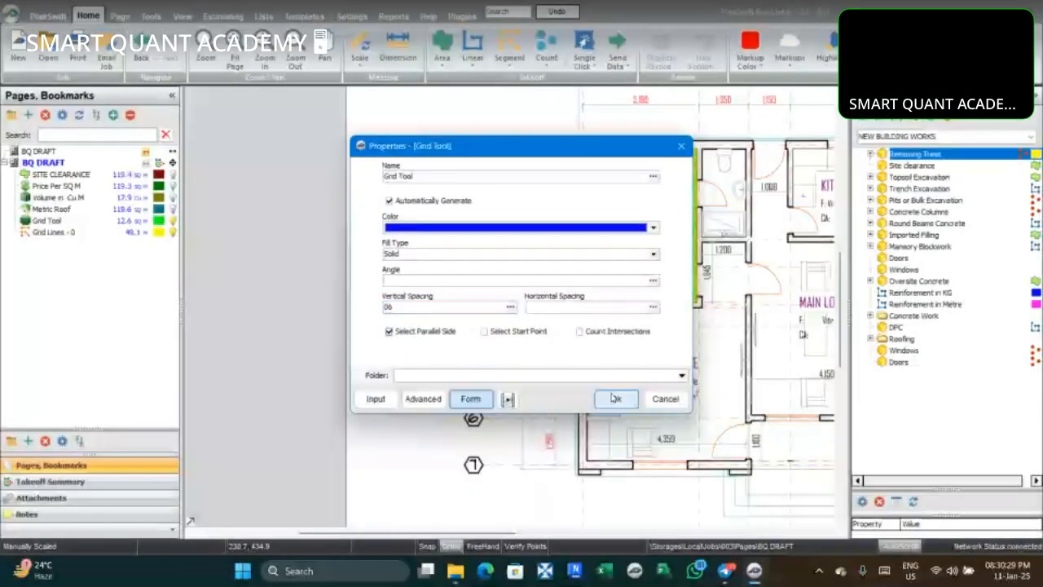
left_click(616, 398)
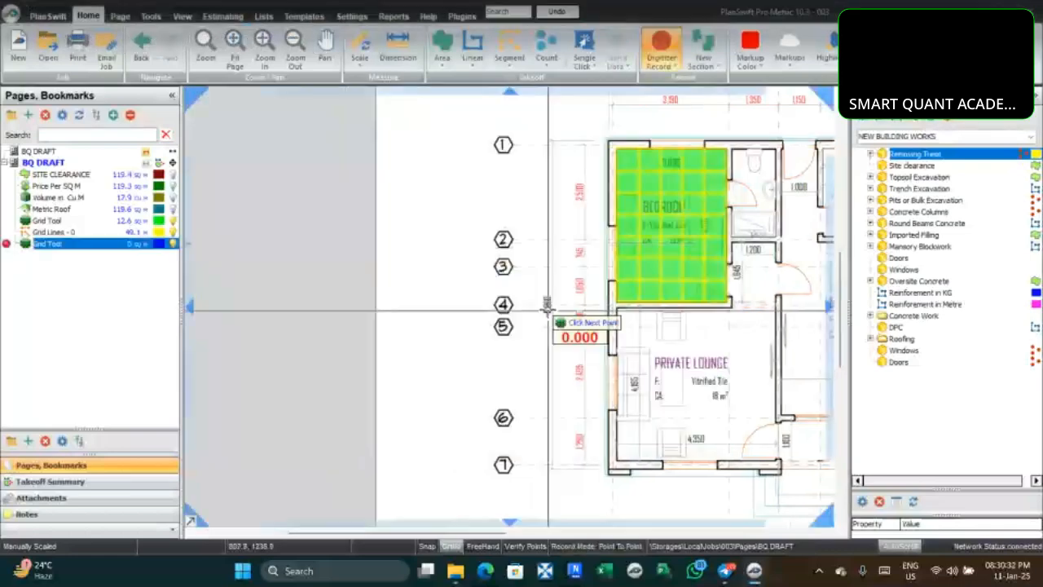
scroll(547, 305, "down", 2)
right_click(569, 348)
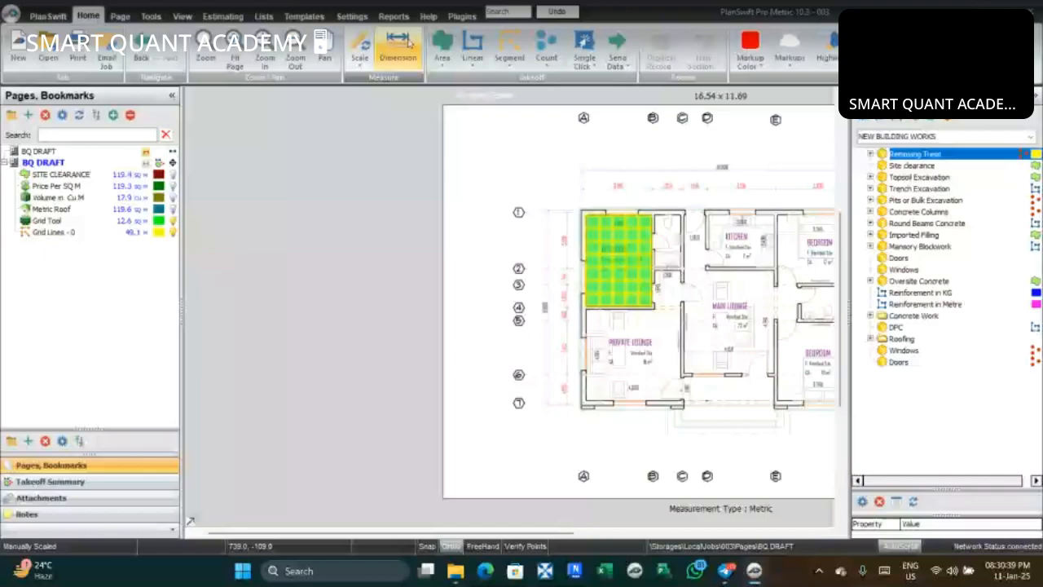
Cover the private lounge with a Grid Tool takeoff, corner to corner, and generate its grid lines starting from the room's upper-left corner
left_click(441, 59)
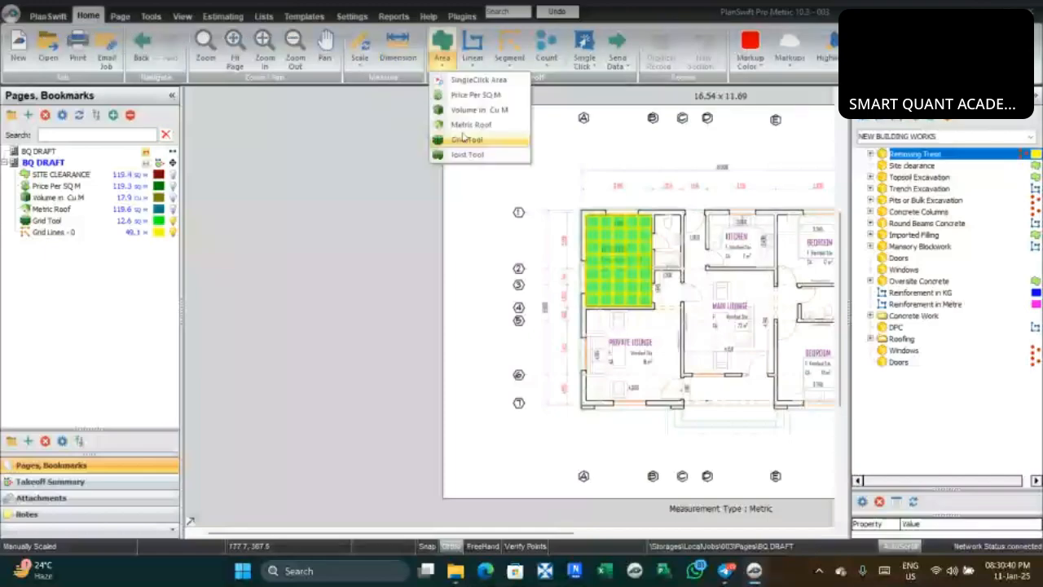
left_click(462, 139)
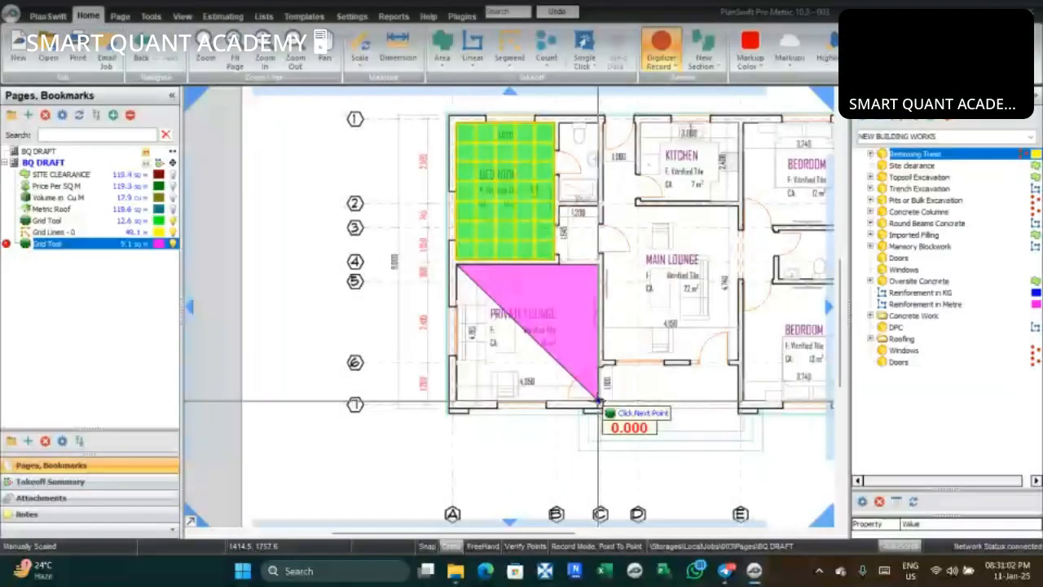
left_click(600, 402)
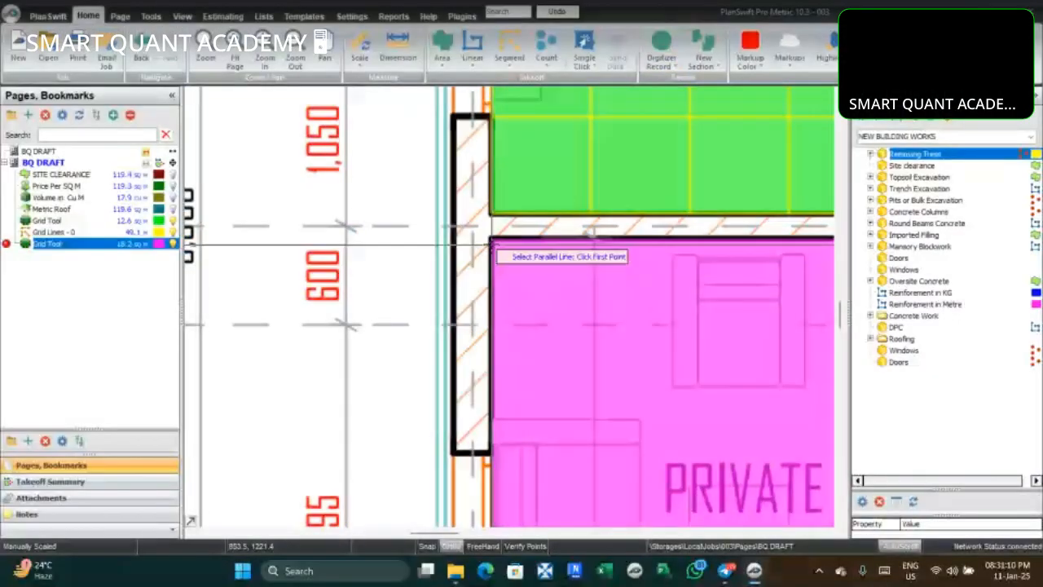
scroll(492, 243, "up", 5)
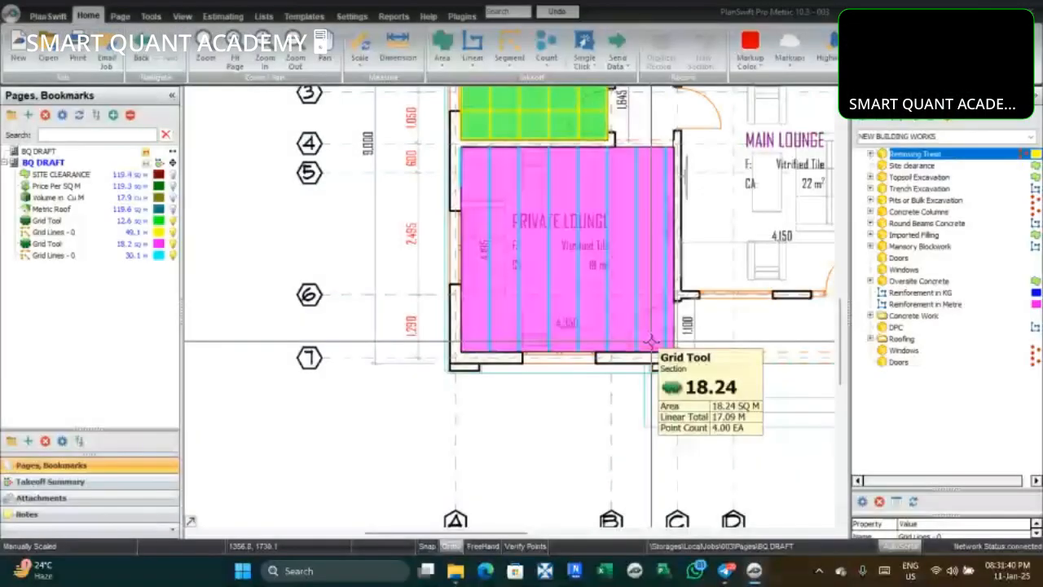
scroll(738, 257, "down", 3)
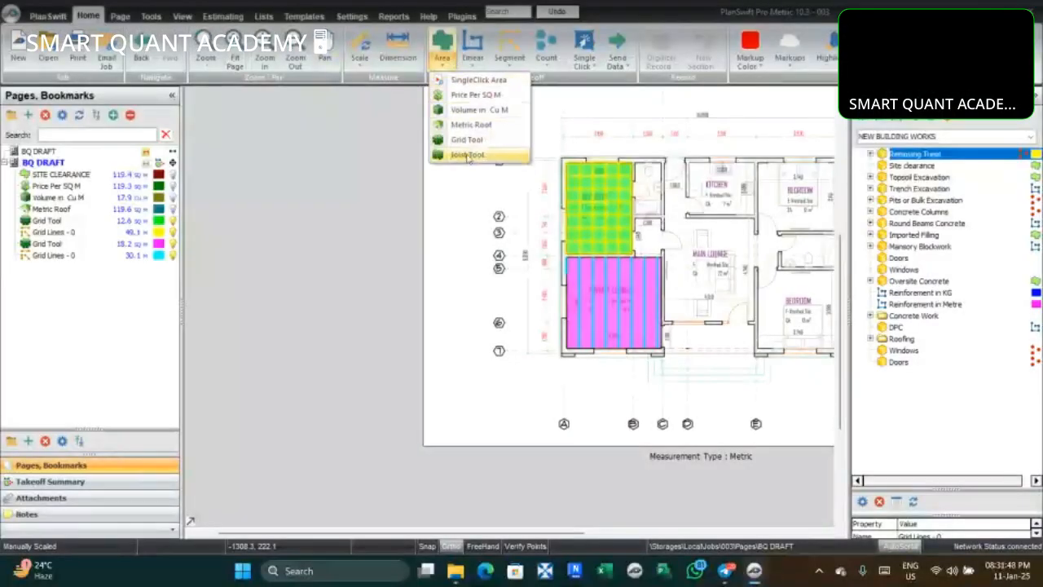
Set up a Joist Tool takeoff with 30 degree pitch, 1.2 O.C. spacing and automatic generation enabled
left_click(468, 155)
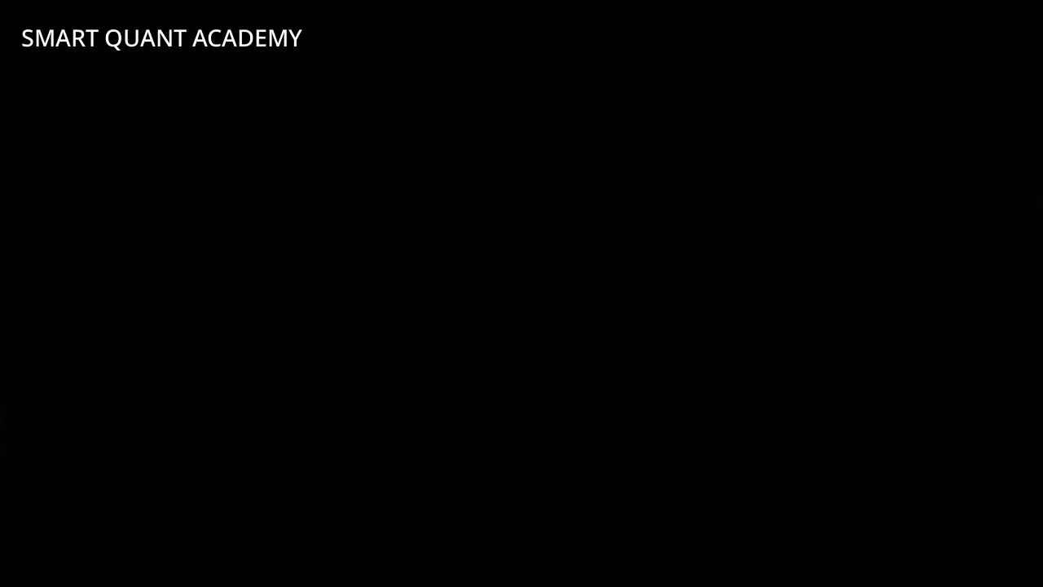
left_click(653, 176)
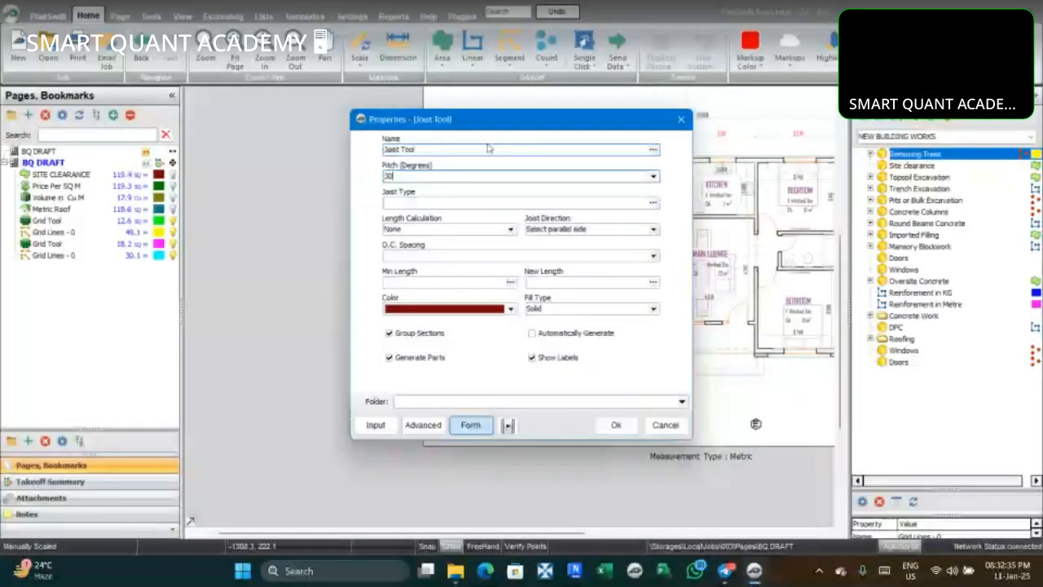
left_click(489, 229)
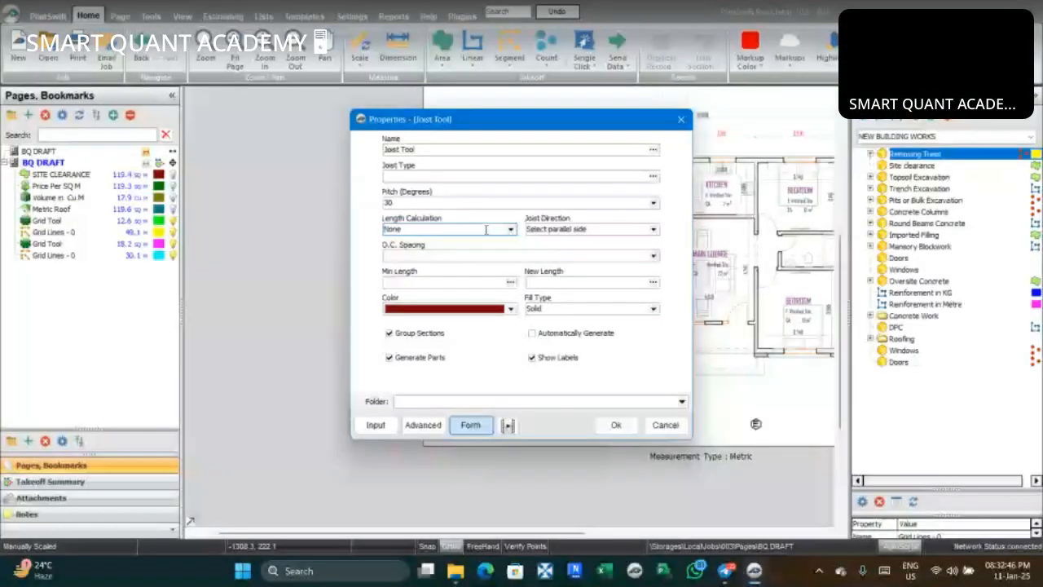
key("Tab")
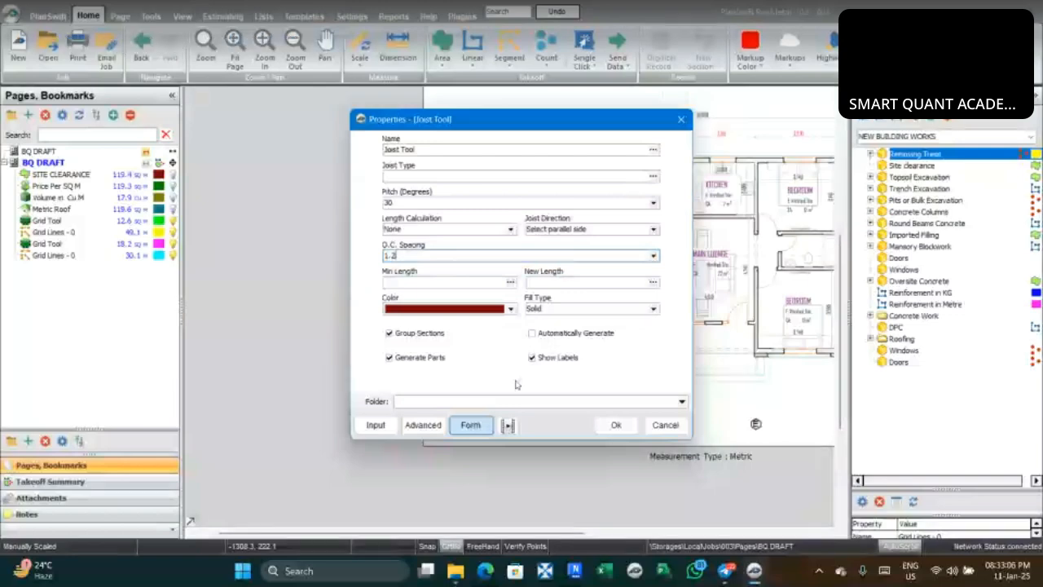
left_click(531, 333)
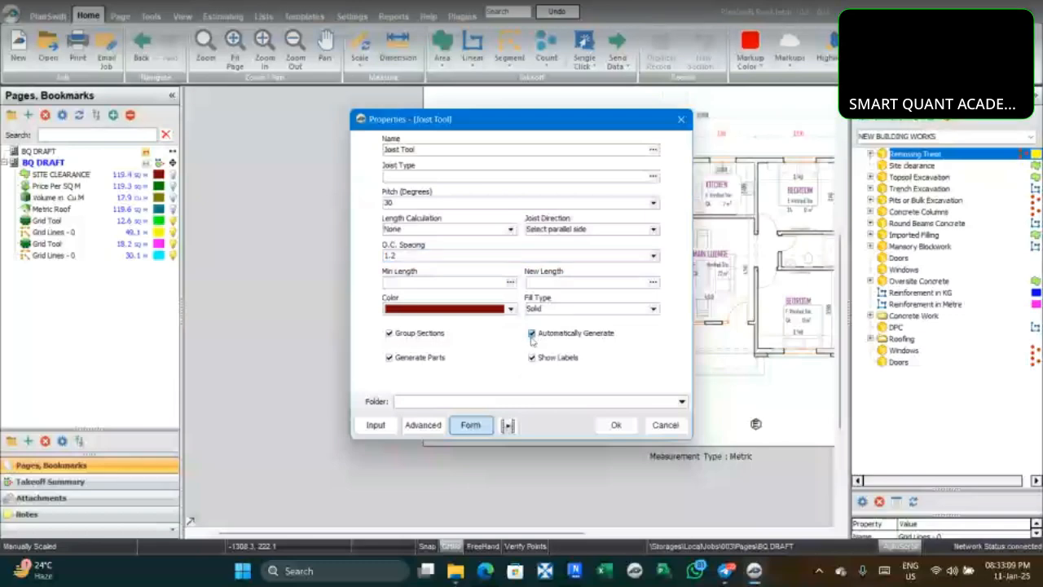
left_click(615, 425)
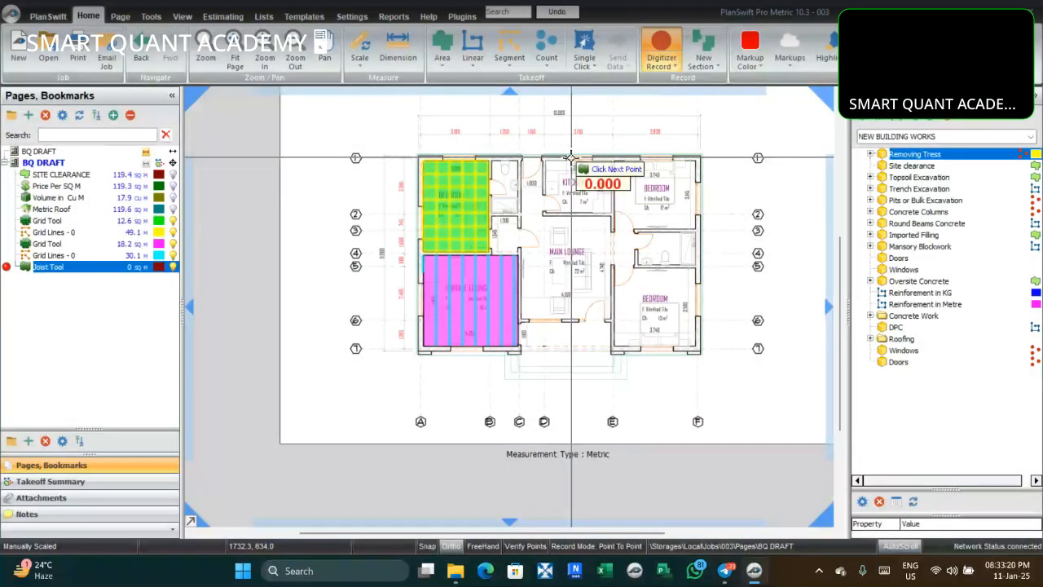
Trace a rectangular joist area about 5.83 m by 8.84 m from the kitchen's upper wall to the building's lower-right corner and stop recording
scroll(571, 157, "up", 3)
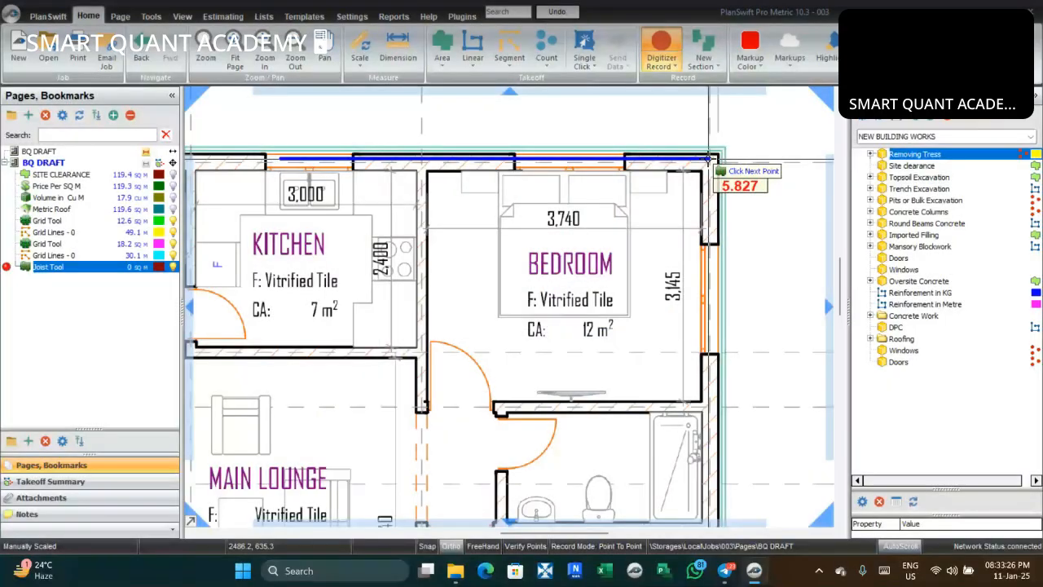
scroll(708, 159, "down", 3)
scroll(711, 338, "up", 3)
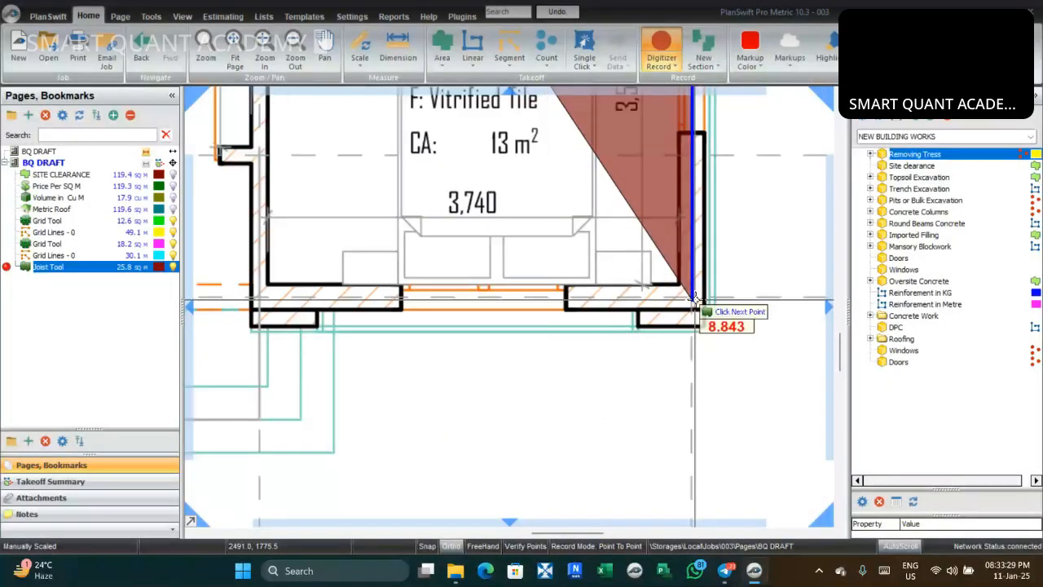
left_click(695, 298)
scroll(695, 298, "down", 3)
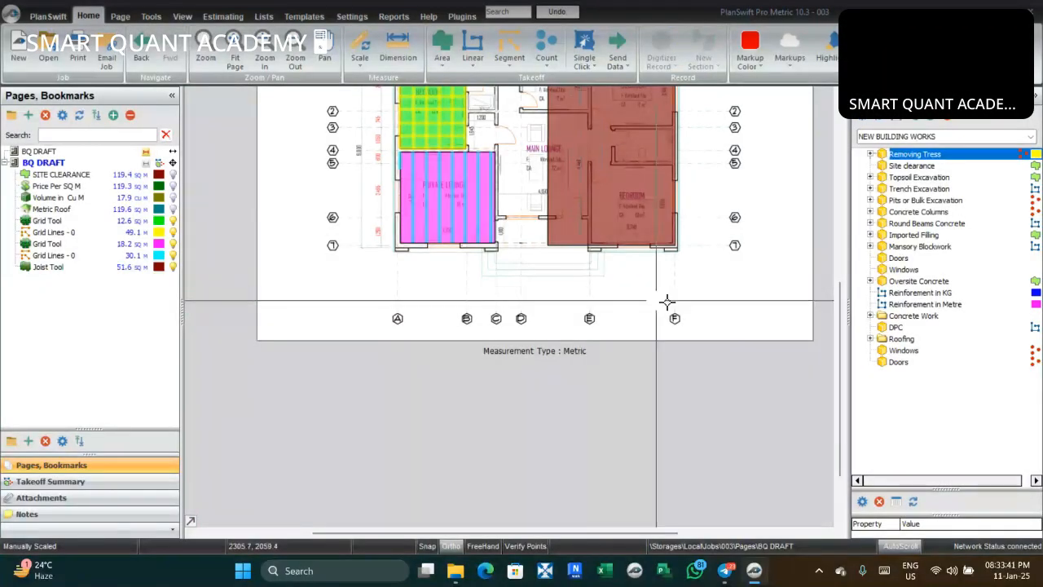
Draw the joists in the joist area, accepting the low spacing and using the area's lower edge as the parallel side
left_click_drag(686, 318, 684, 320)
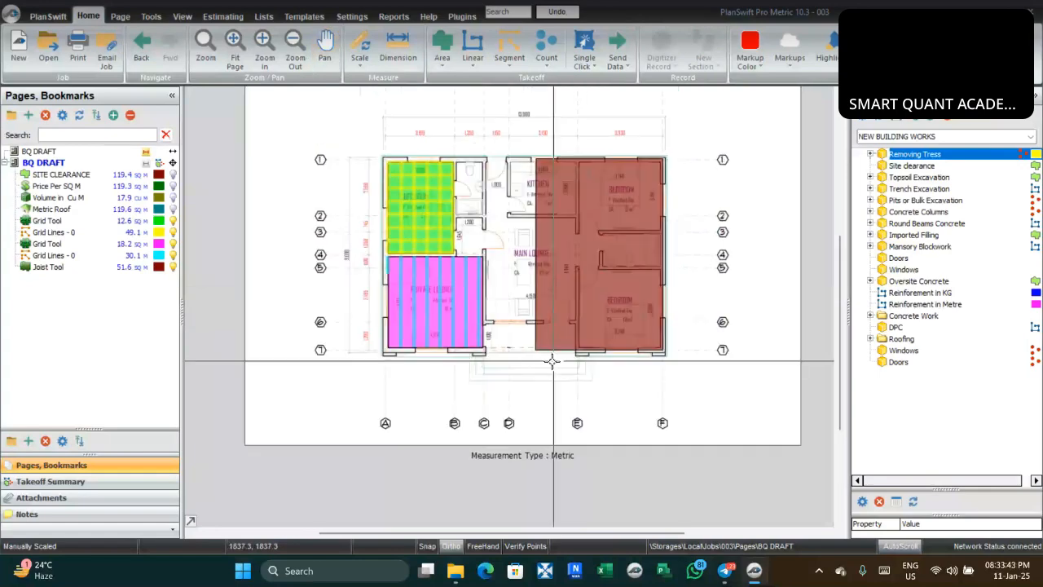
scroll(507, 316, "up", 5)
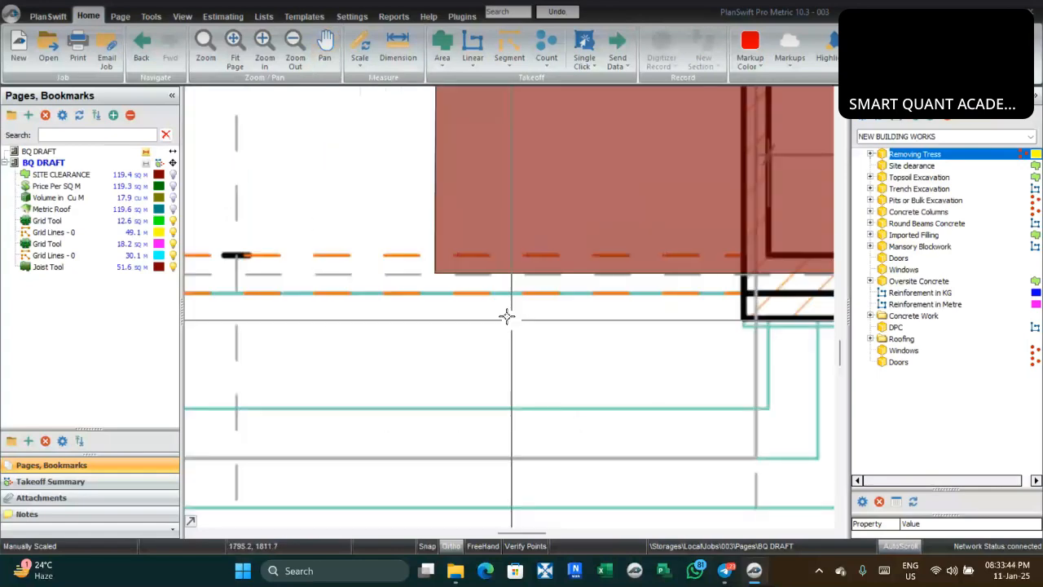
left_click(432, 271)
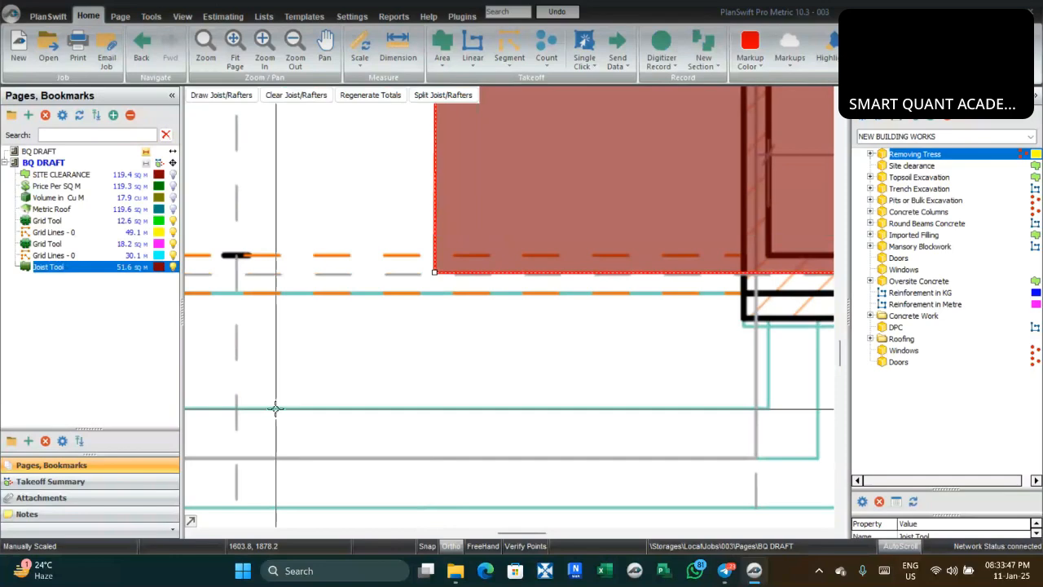
scroll(373, 405, "down", 3)
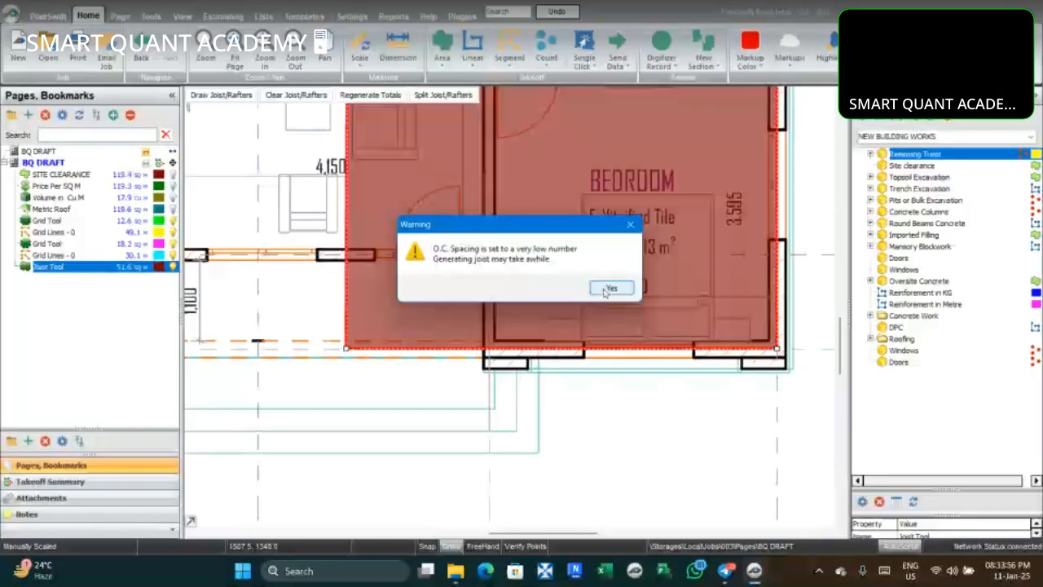
left_click(604, 291)
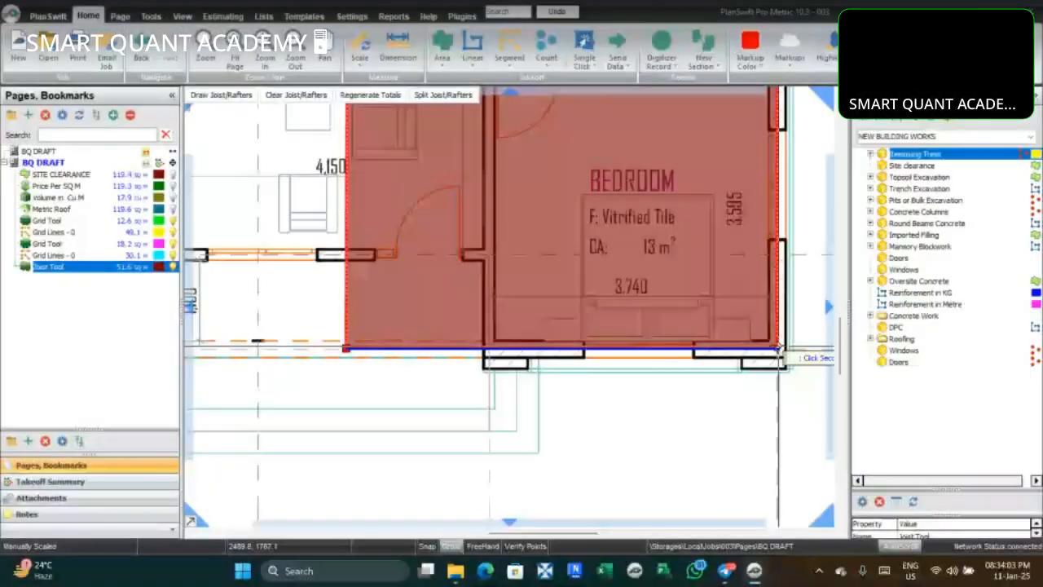
left_click(640, 409)
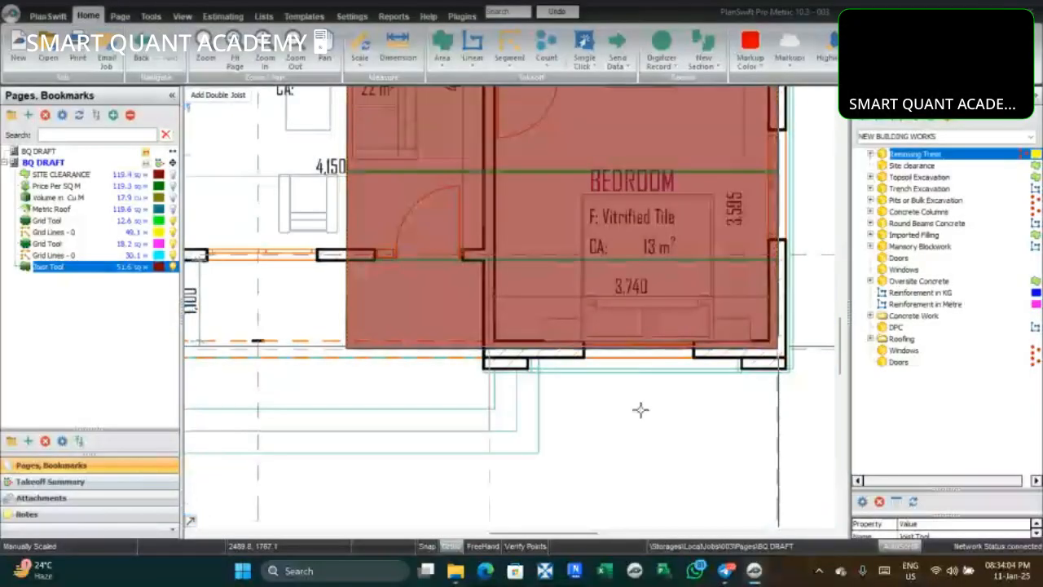
Move the yellow Standard Joist summary label above the floor plan, clear of the joist area
scroll(609, 440, "down", 2)
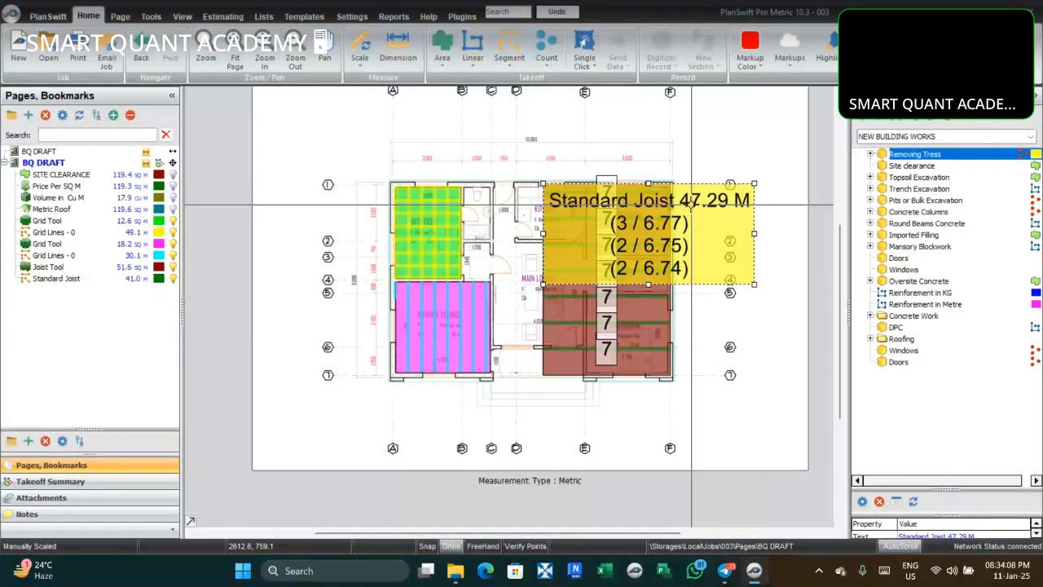
left_click_drag(691, 203, 739, 104)
left_click_drag(714, 299, 688, 364)
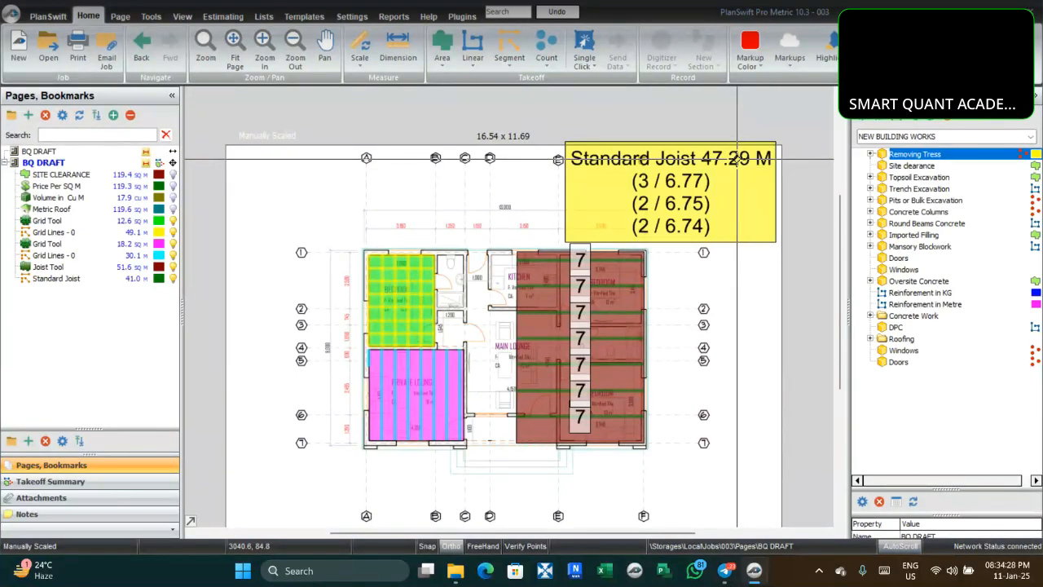
Select the Standard Joist takeoff, examine its joist lines and count labels on the plan, and clear the selection
left_click(75, 281)
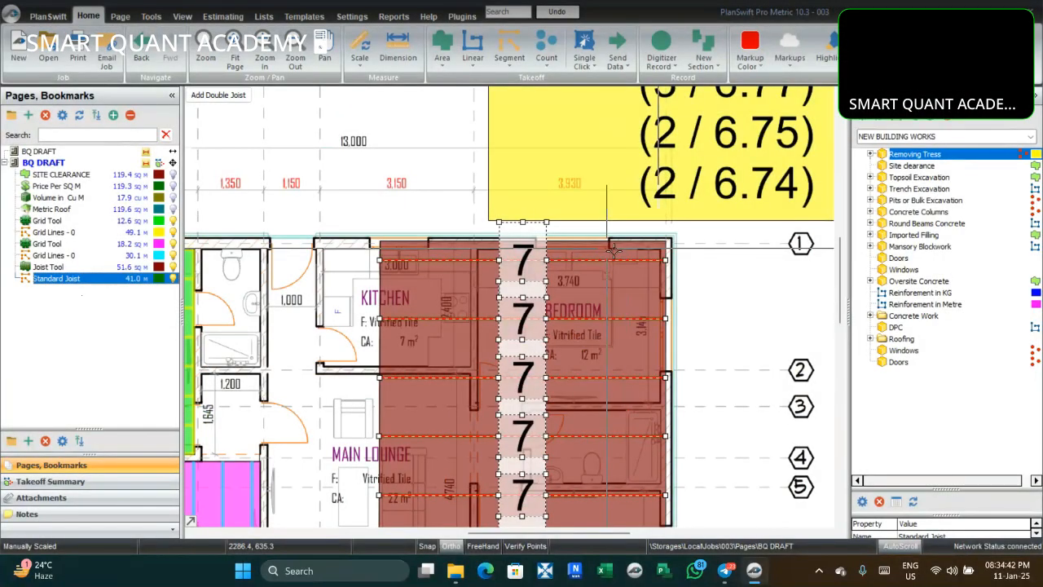
scroll(695, 321, "down", 2)
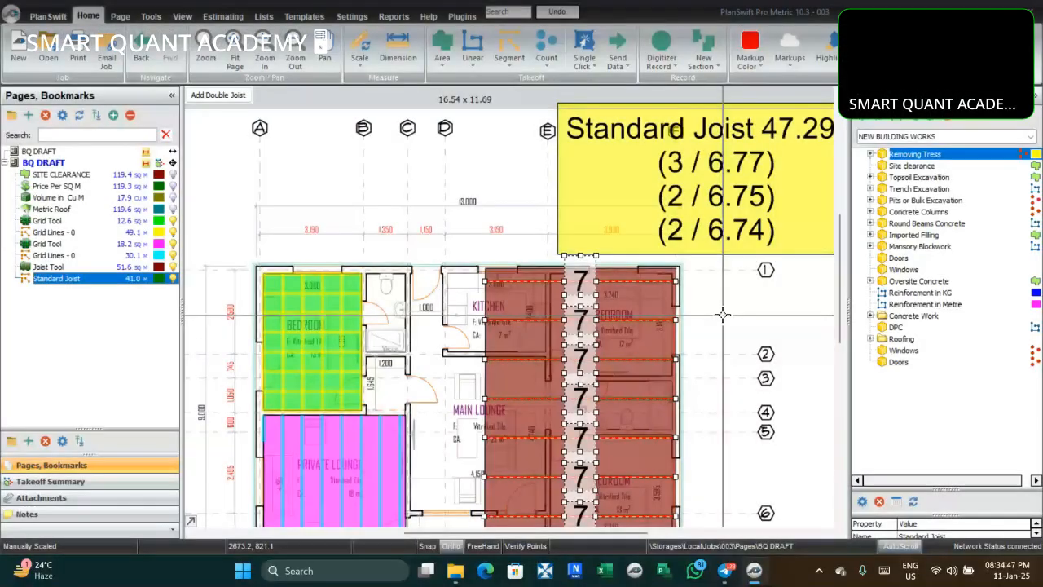
key("Escape")
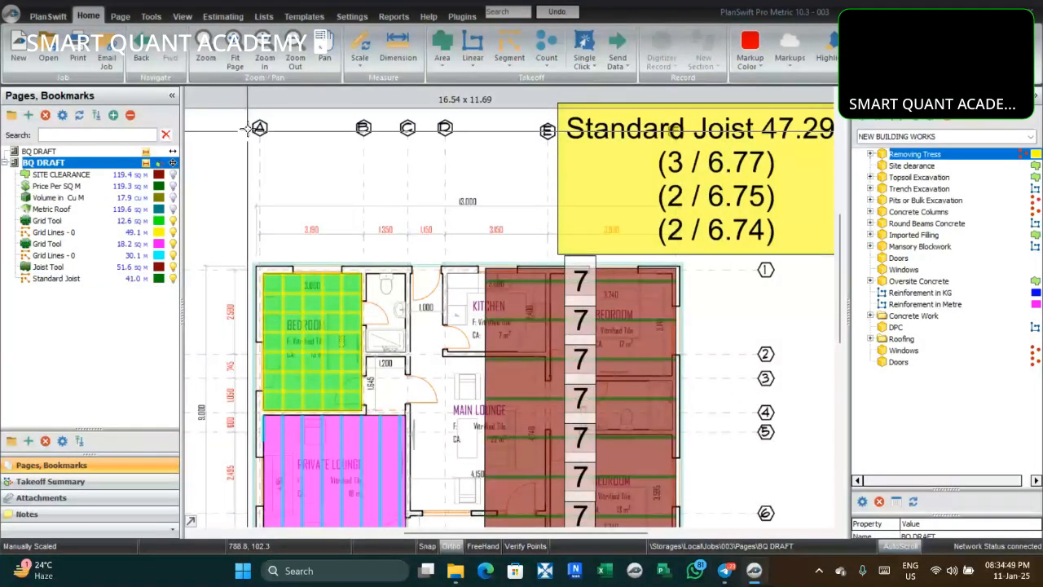
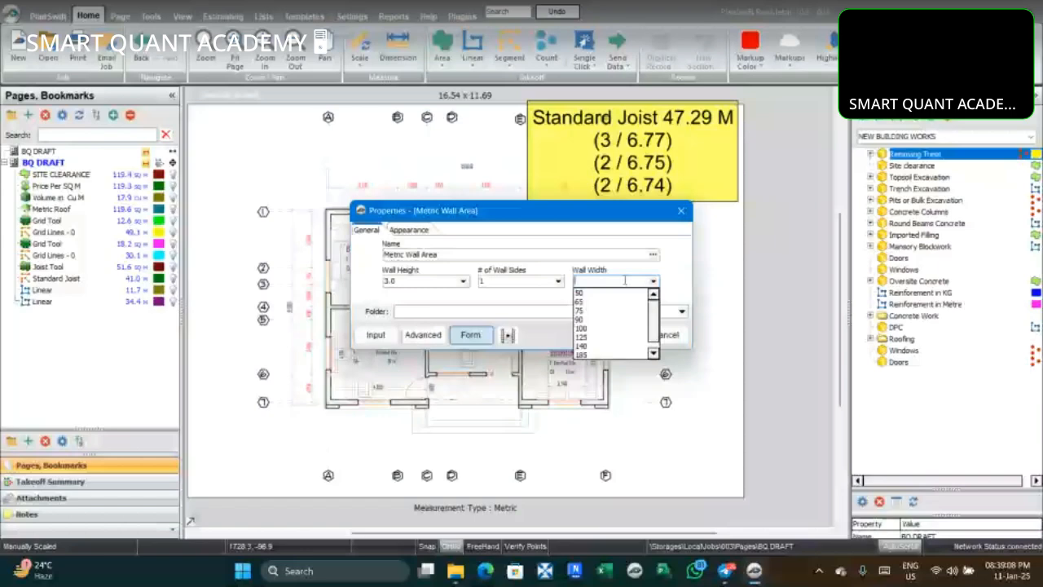
Set the Metric Wall Area takeoff's wall width to 230 and accept its properties to begin recording
scroll(625, 280, "down", 1)
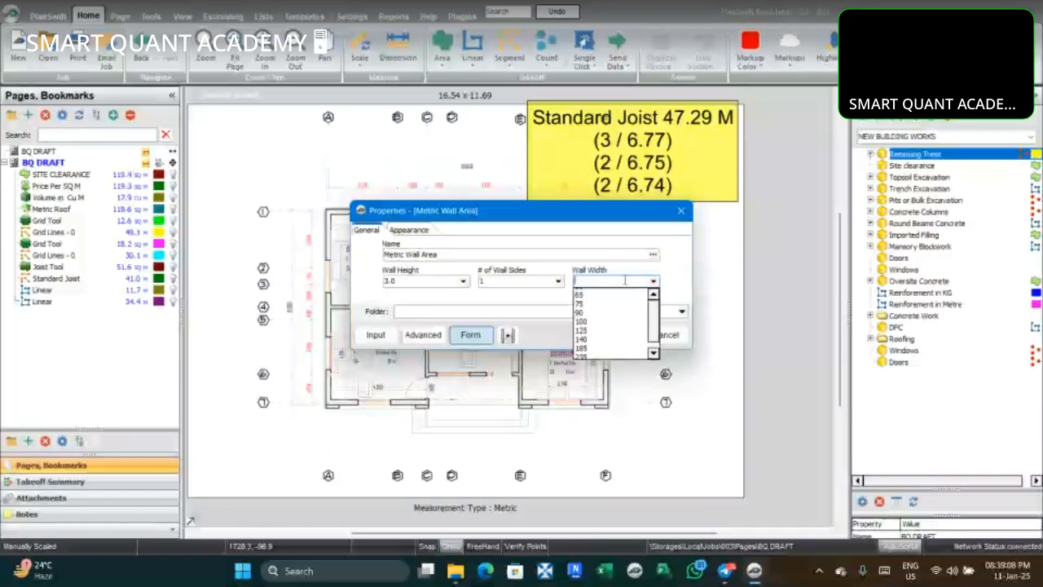
type("230")
left_click(652, 281)
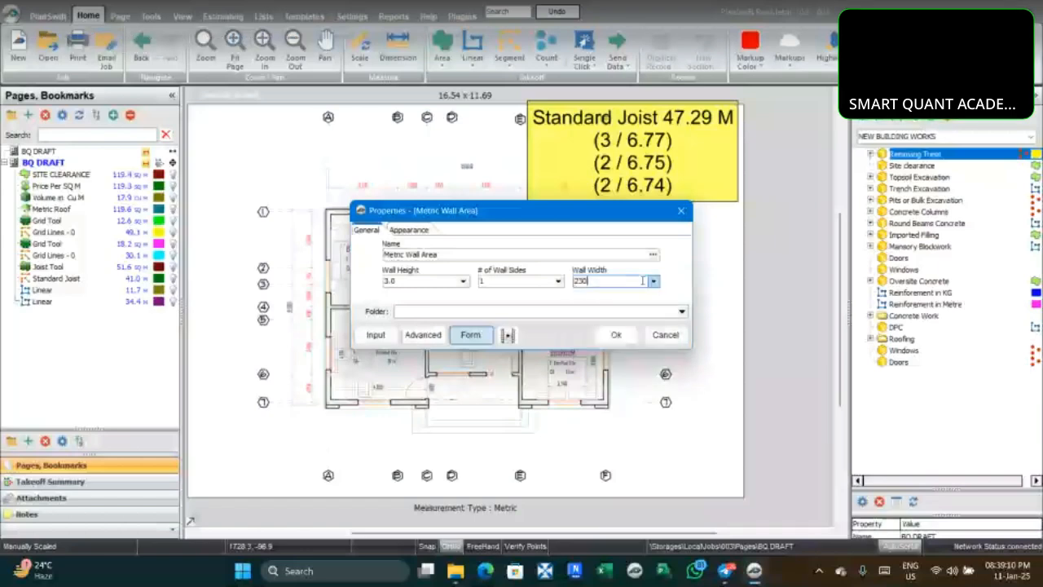
left_click(616, 334)
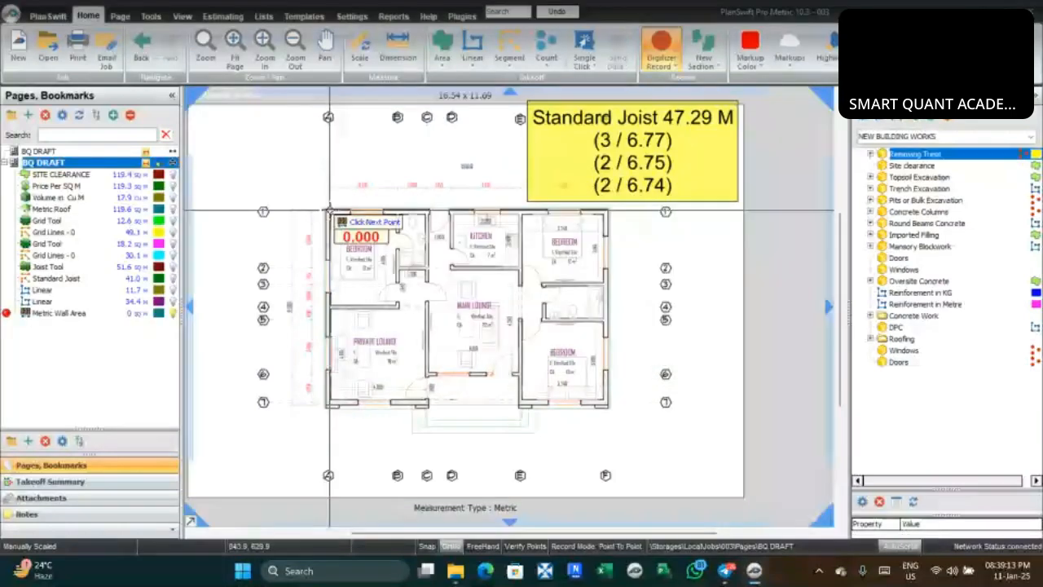
Trace the building's upper external wall with Metric Wall Area, from the upper-left corner to the upper-right corner
scroll(329, 211, "up", 5)
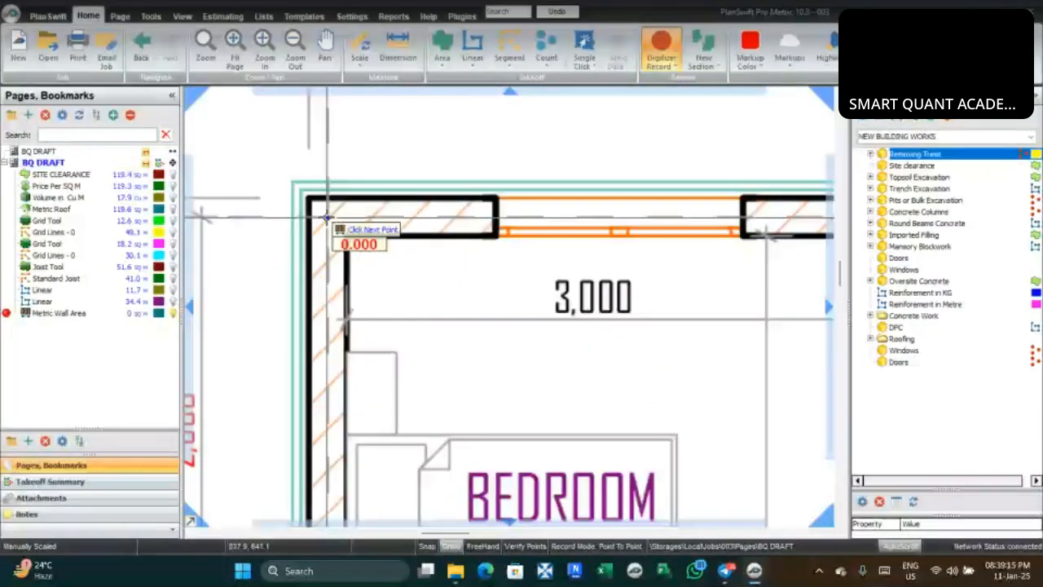
scroll(327, 217, "down", 5)
scroll(611, 218, "up", 8)
left_click(611, 216)
scroll(615, 209, "down", 3)
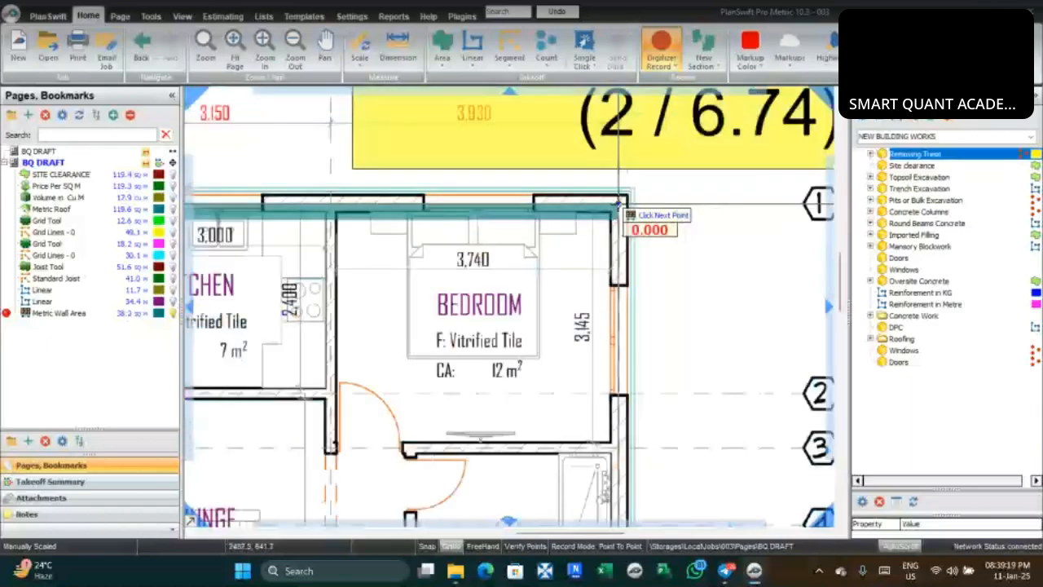
Continue the wall area about 8.96 m down the right external wall and along the lower bedroom's bottom wall, and stop recording
left_click_drag(628, 403, 623, 261)
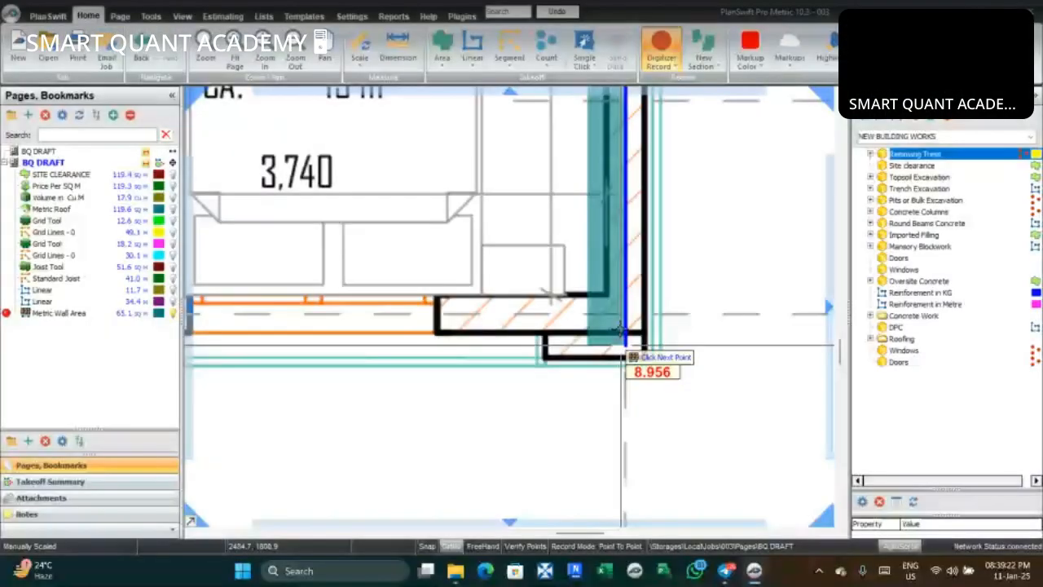
scroll(622, 330, "down", 5)
scroll(633, 310, "up", 5)
right_click(541, 293)
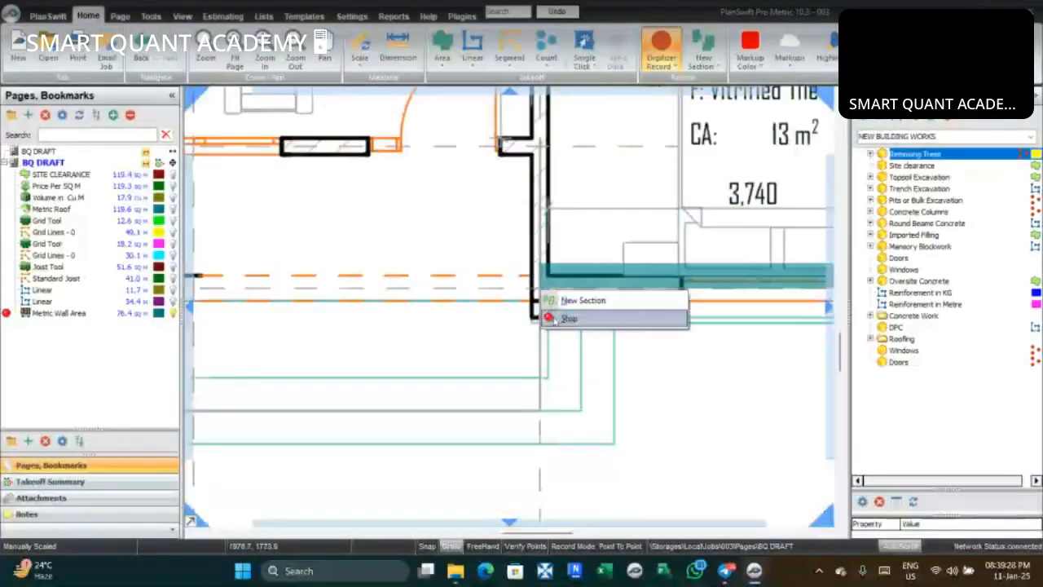
left_click(553, 319)
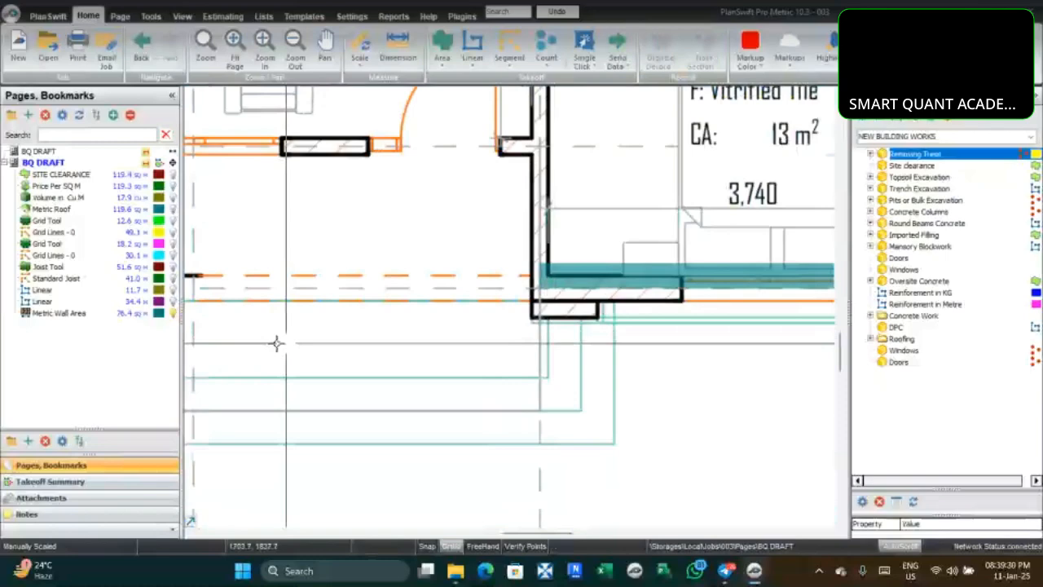
left_click(107, 315)
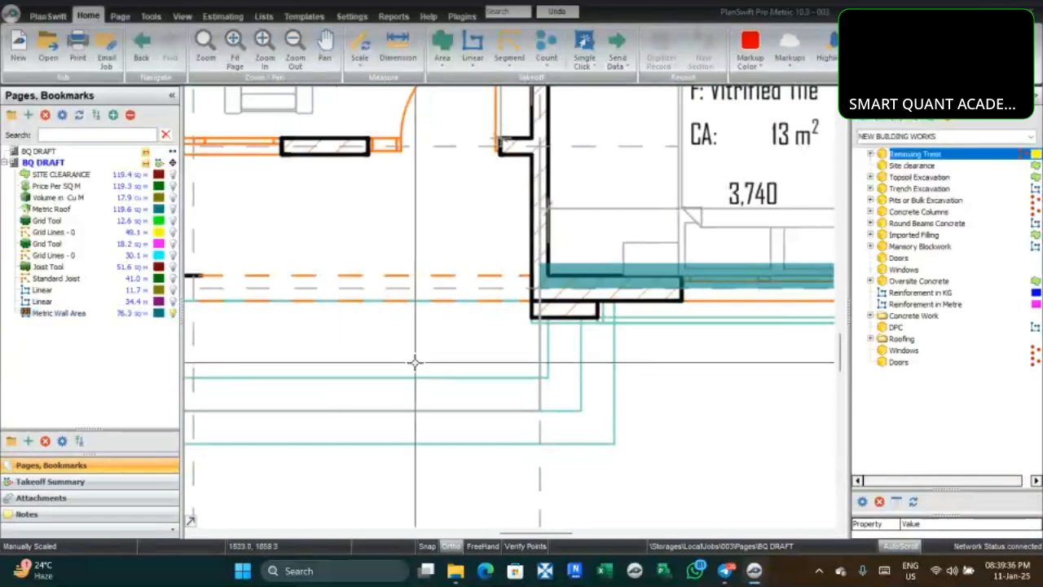
Examine the wall height and wall width fields in the Linear Cubic Metres takeoff properties, and dismiss them without recording
scroll(492, 322, "down", 3)
scroll(492, 322, "down", 2)
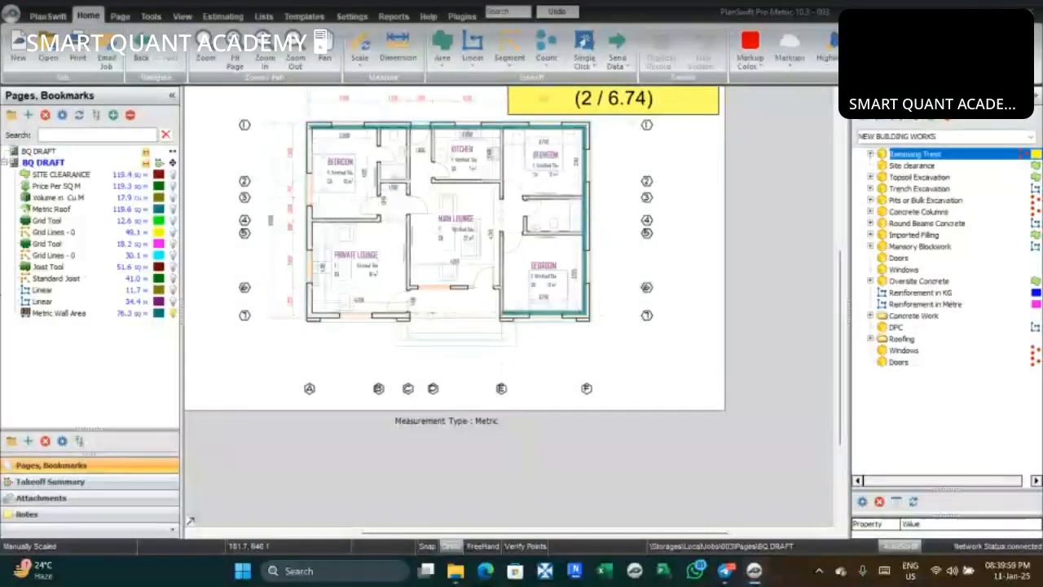
left_click(40, 302)
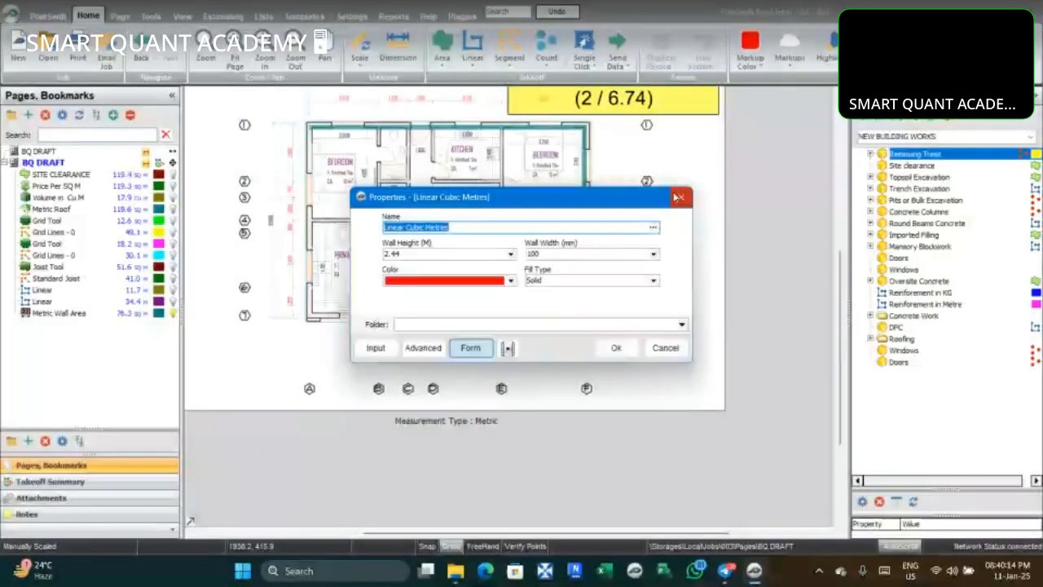
key("Return")
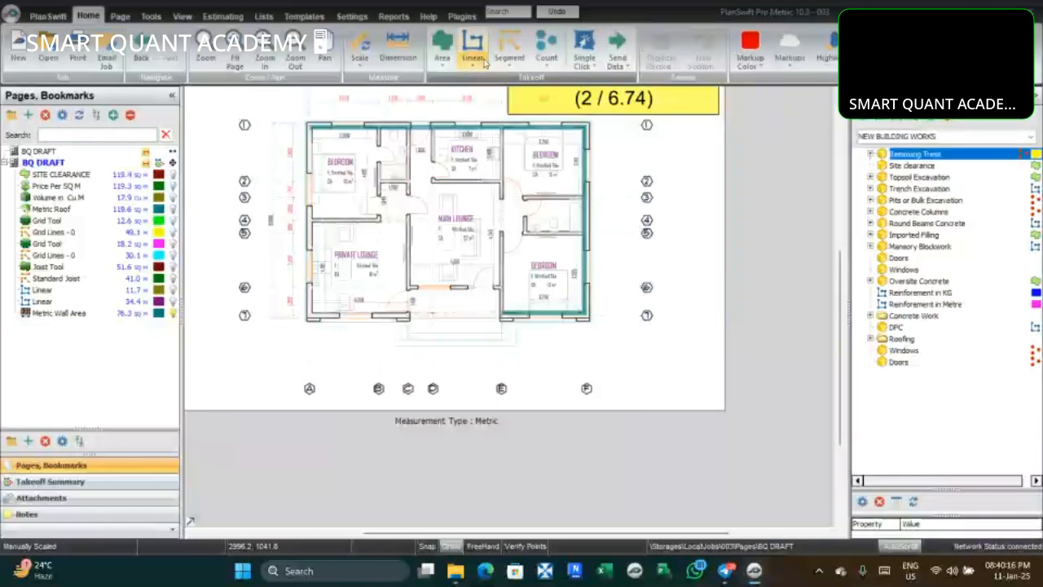
left_click(473, 65)
left_click(525, 108)
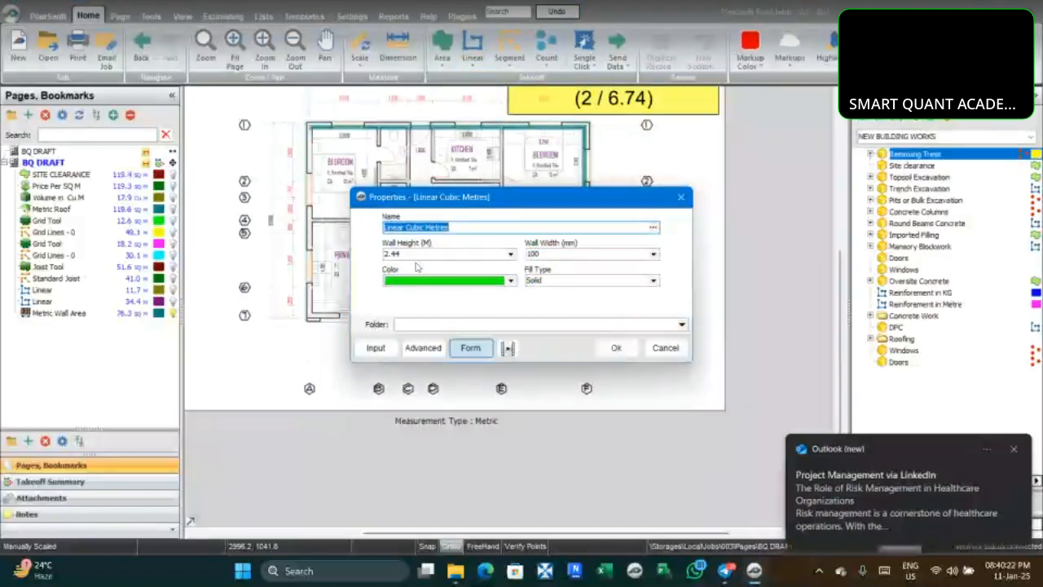
left_click(471, 255)
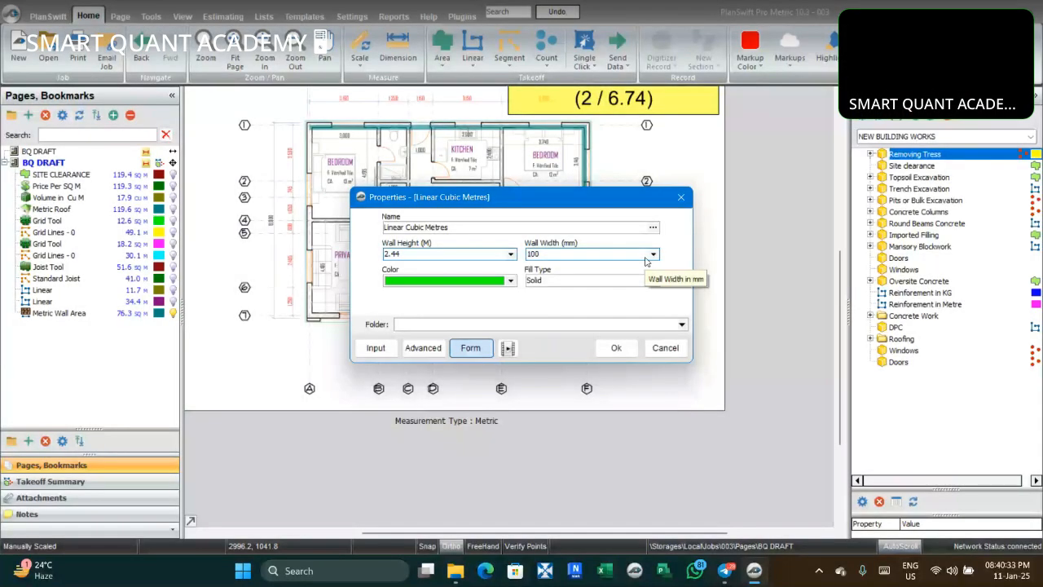
left_click(510, 254)
left_click(478, 254)
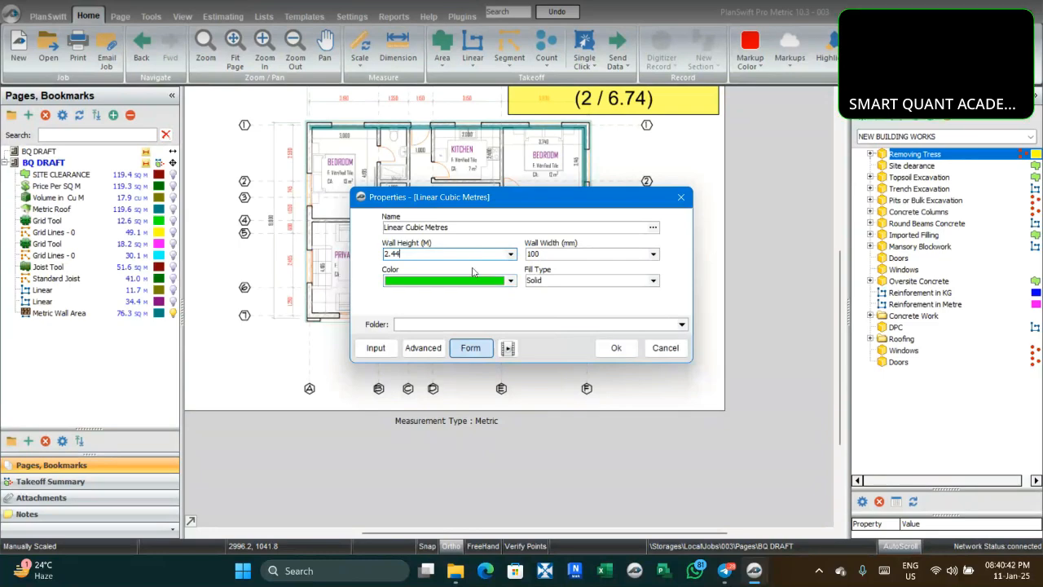
left_click(682, 197)
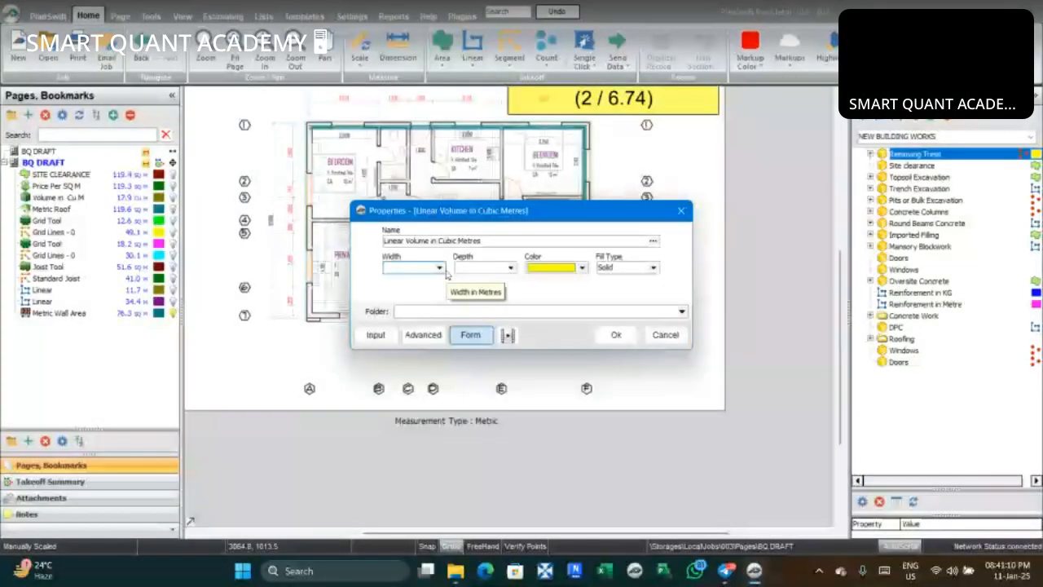
Set the Linear Volume in Cubic Metres takeoff's width to 0.69 and its depth to 1.000
left_click(439, 268)
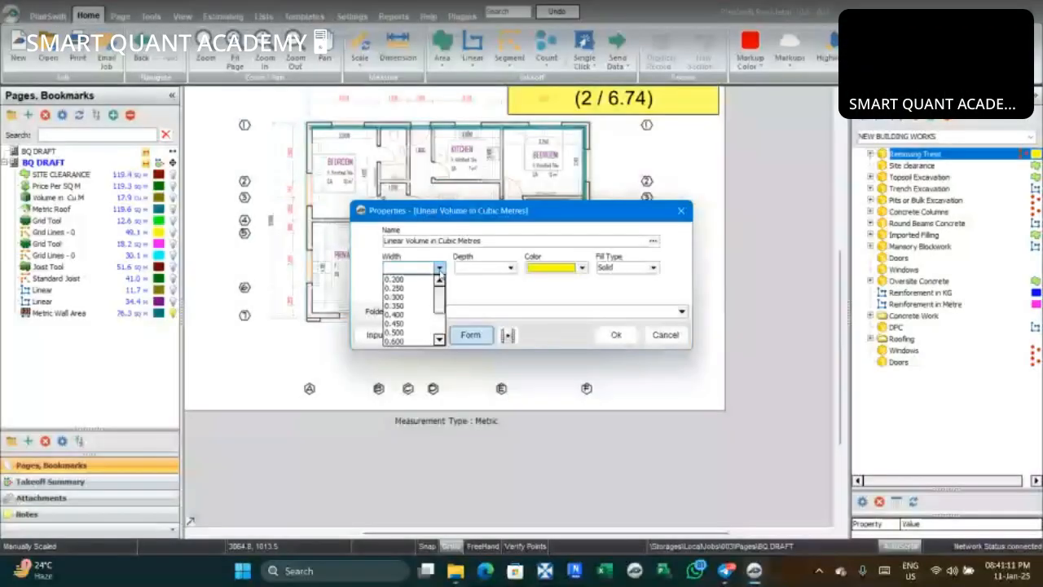
left_click(440, 270)
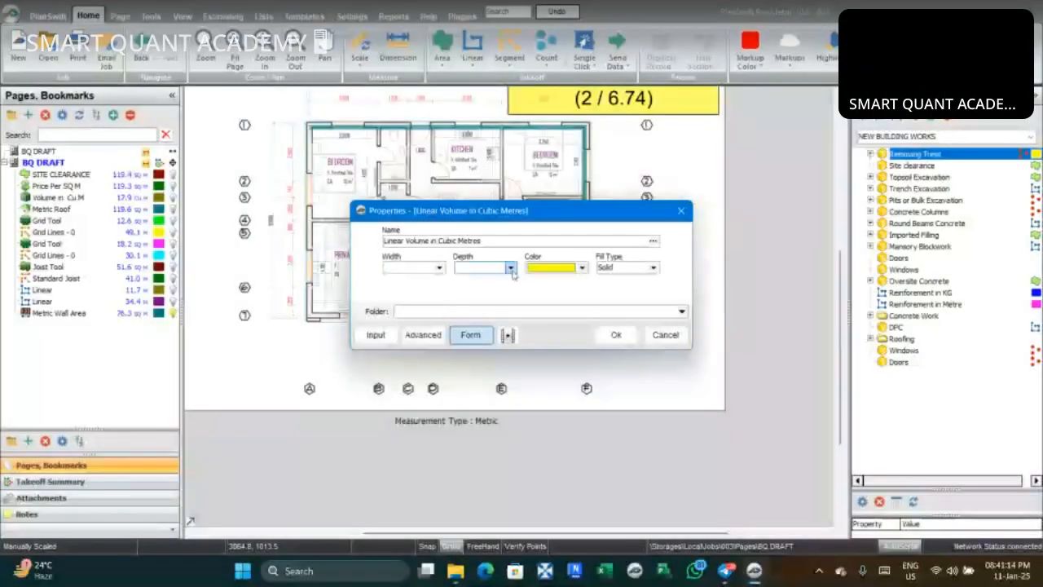
left_click(510, 269)
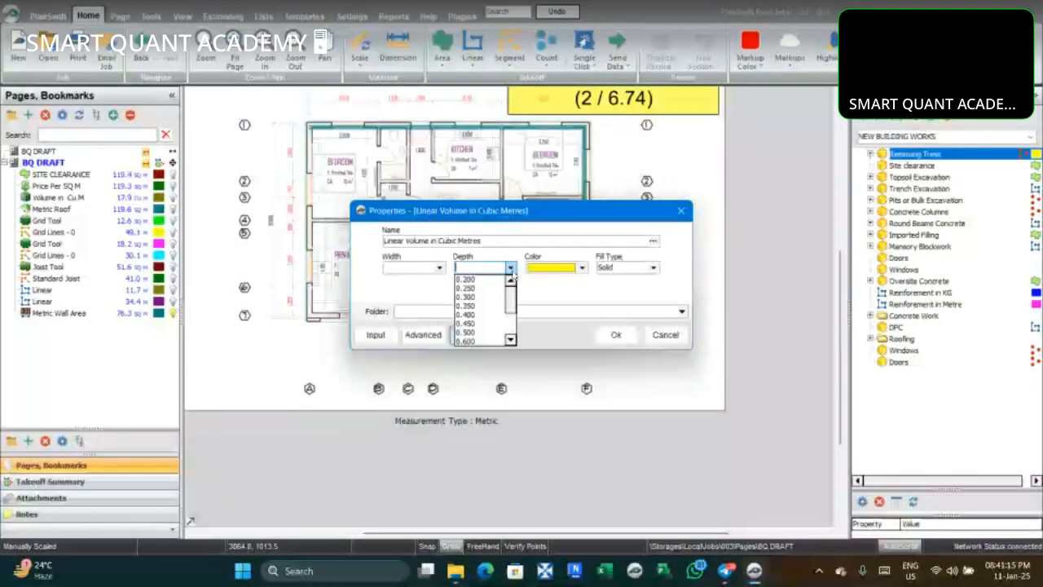
left_click(421, 267)
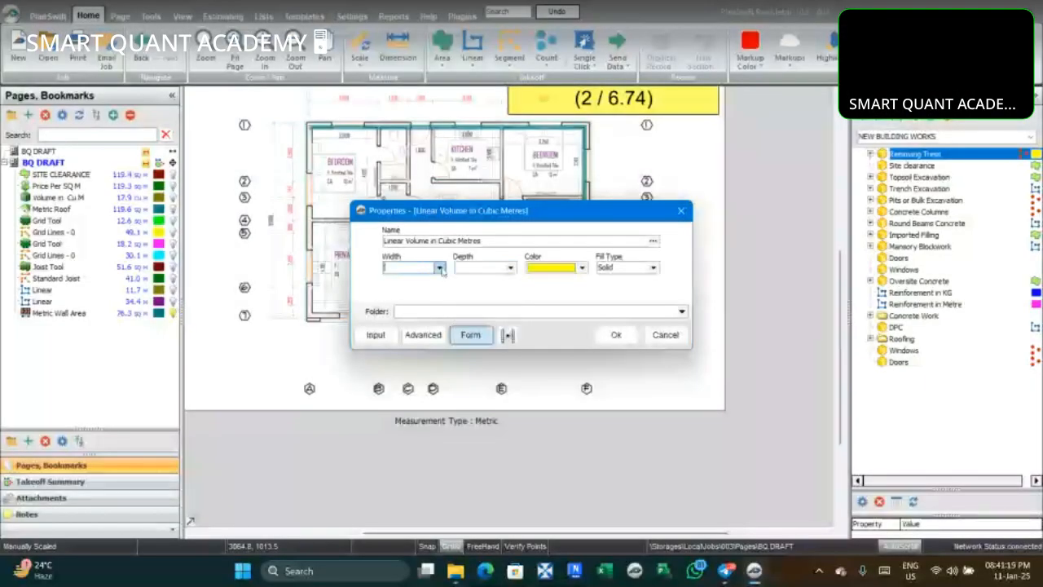
left_click(440, 269)
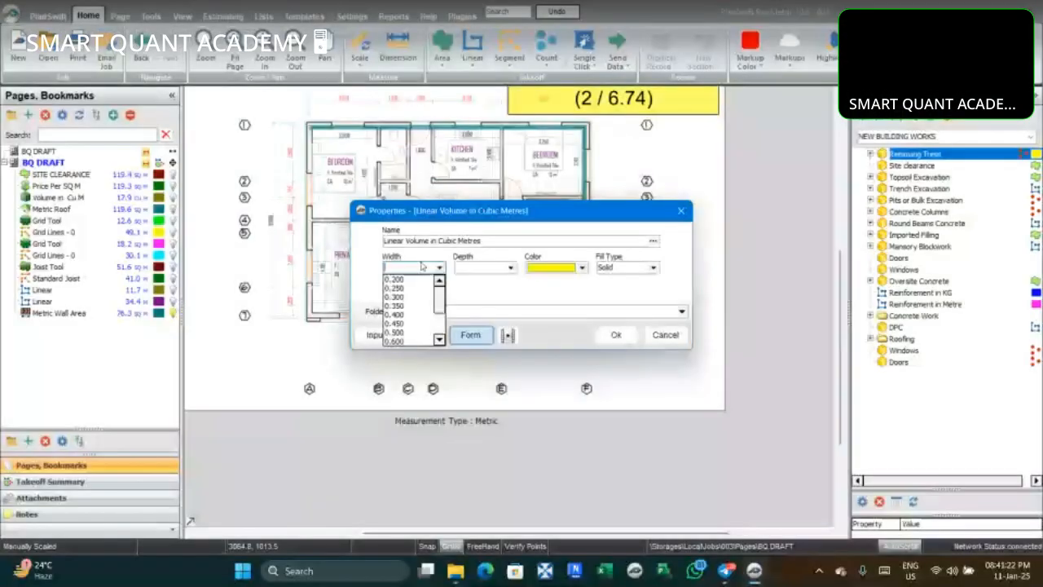
left_click(422, 268)
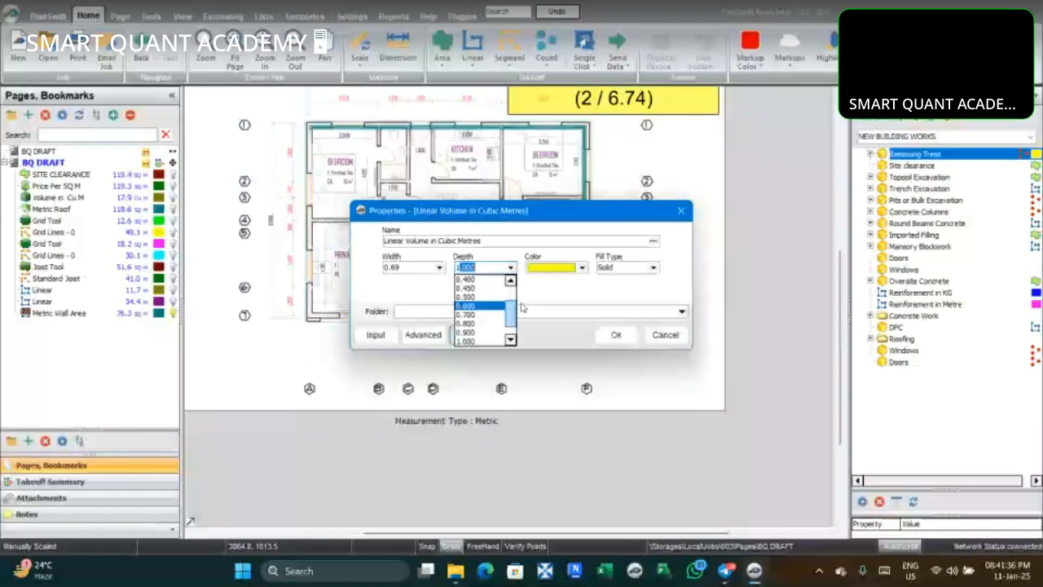
Record the linear volume about 9.02 m down the left external wall and along the private lounge's bottom wall, and stop recording
left_click(653, 325)
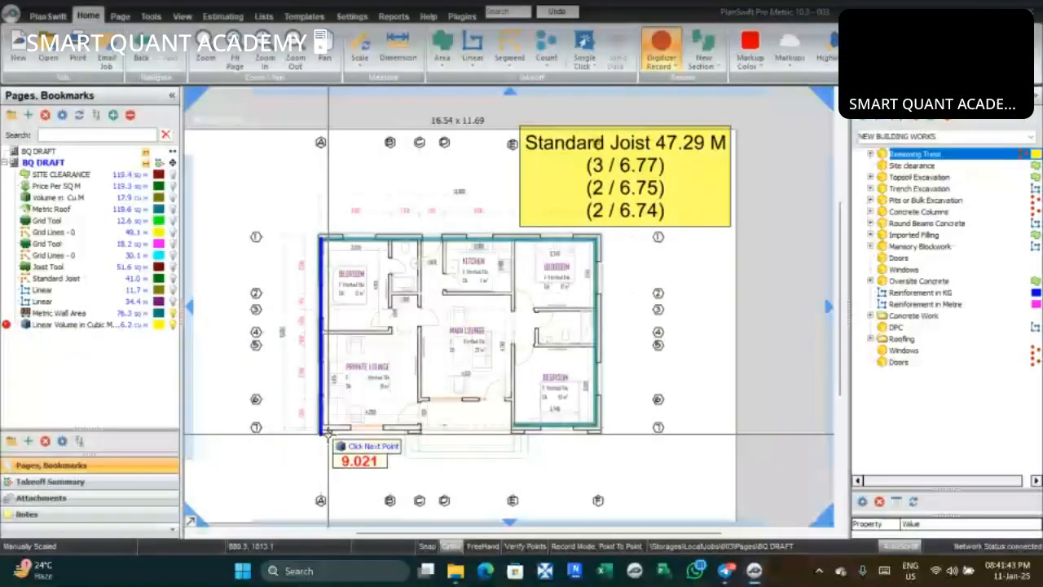
scroll(326, 435, "up", 5)
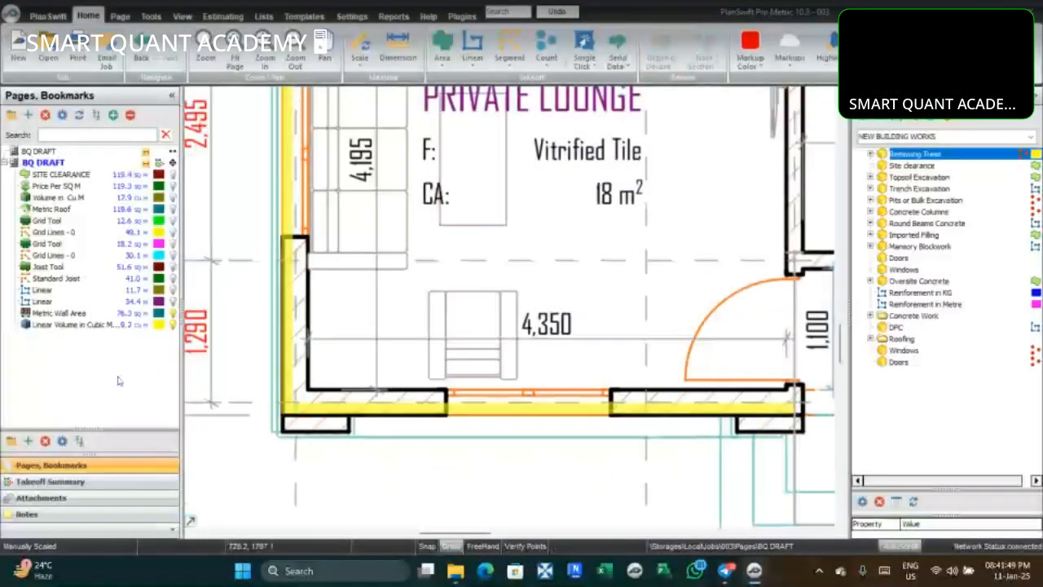
left_click(127, 326)
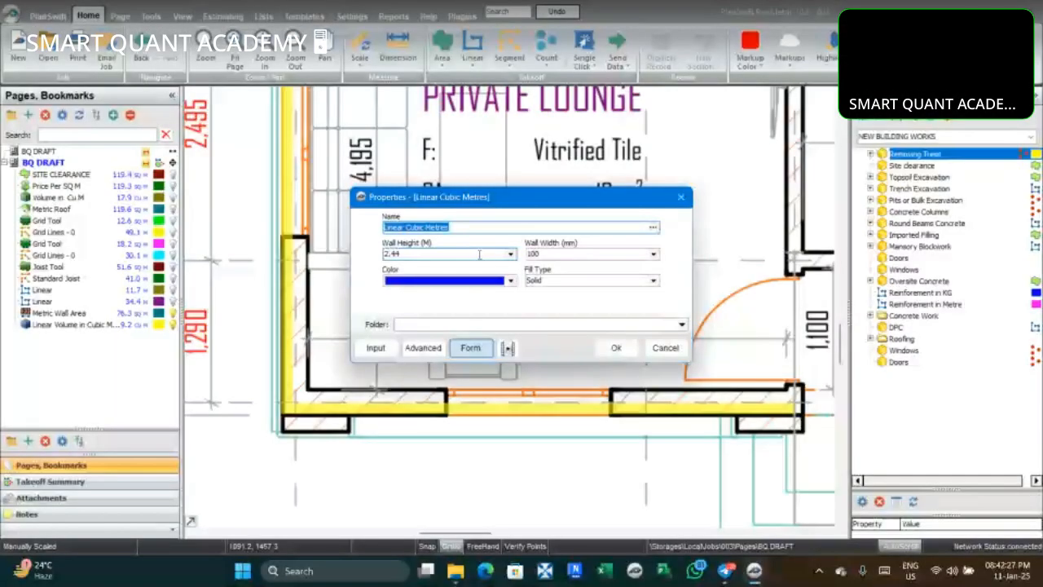
Set the Linear Cubic Metres takeoff's wall height to 0.23 m and wall width to 230 mm, and accept to begin recording
left_click(479, 255)
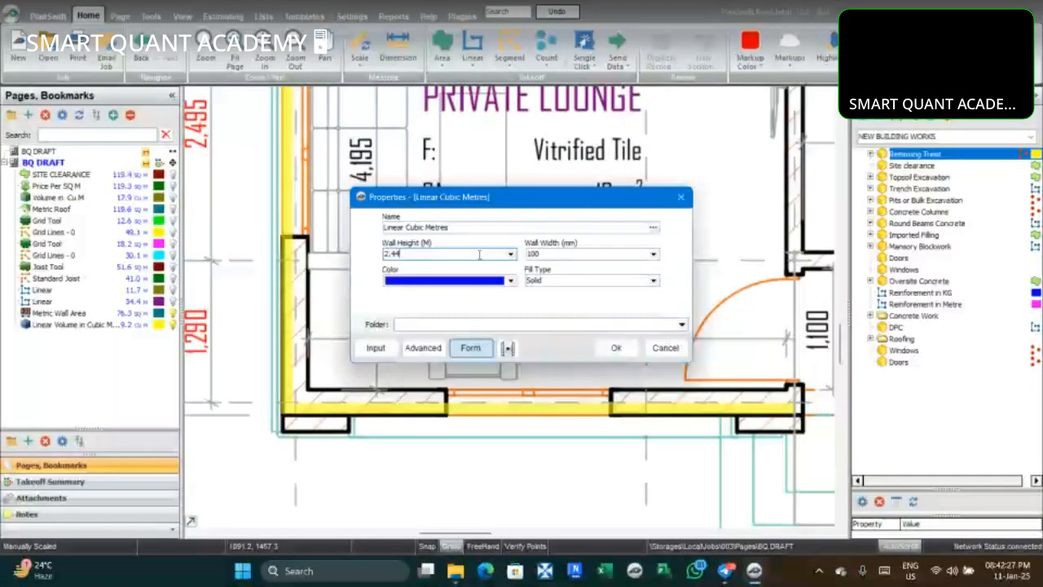
key("BackSpace")
key("BackSpace")
key("BackSpace")
key("BackSpace")
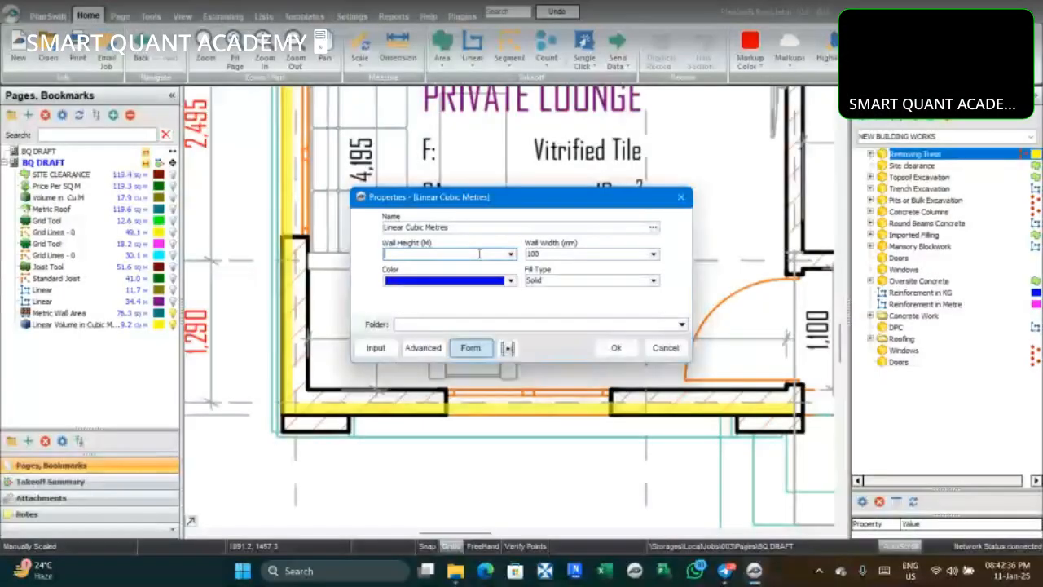
type("0.23")
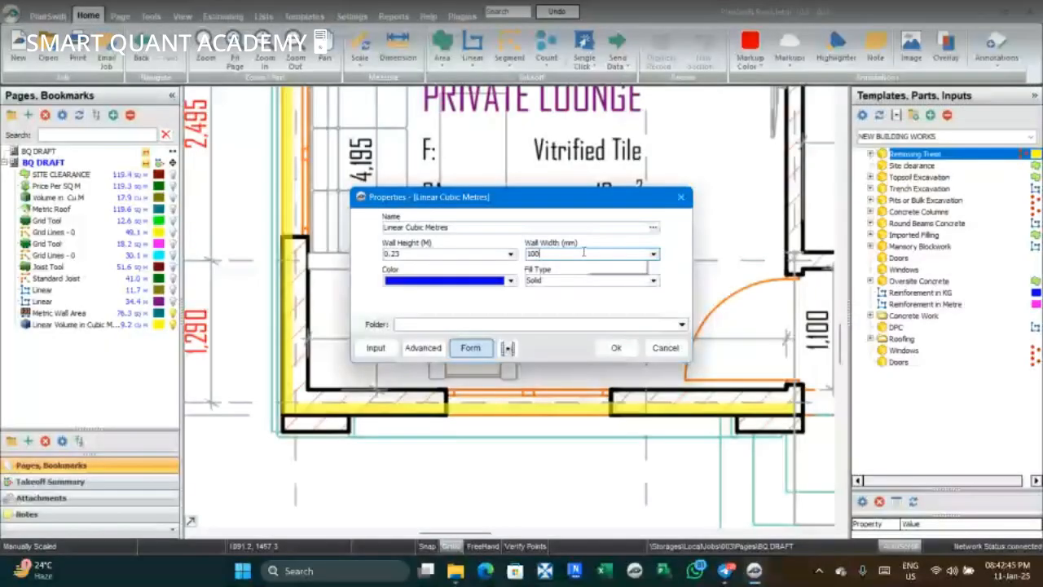
left_click(653, 253)
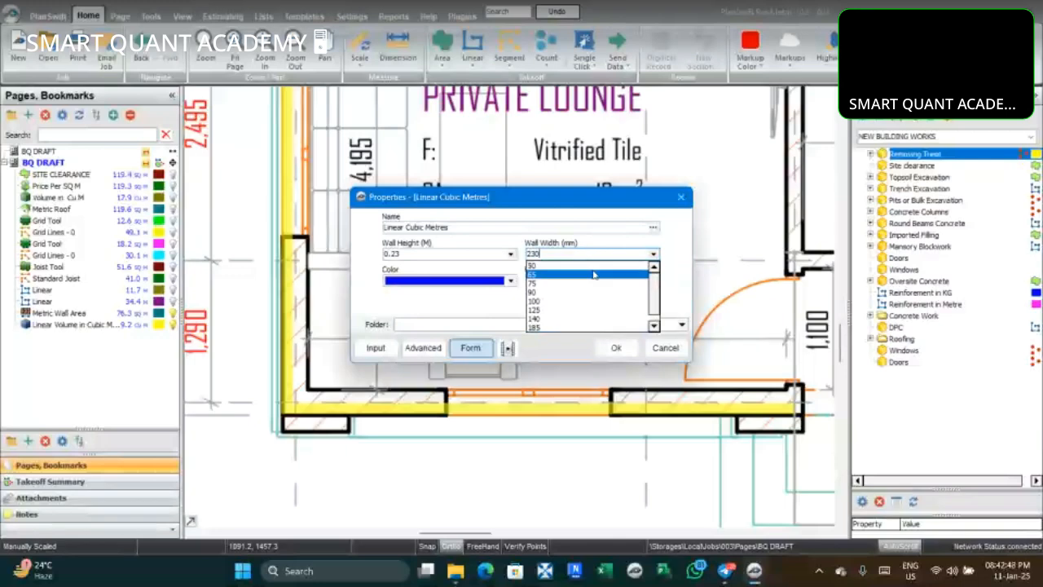
left_click(669, 258)
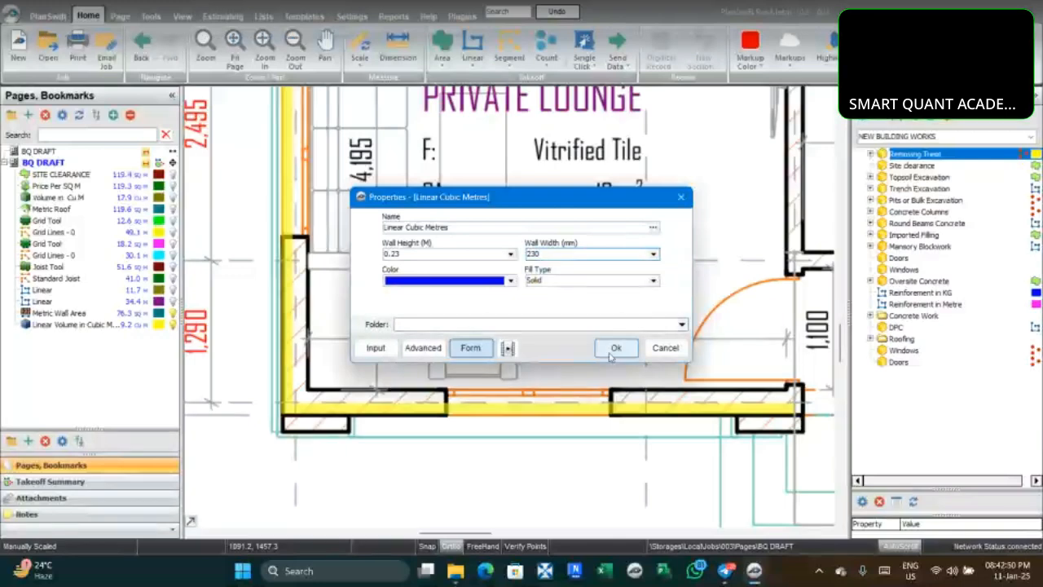
left_click(613, 350)
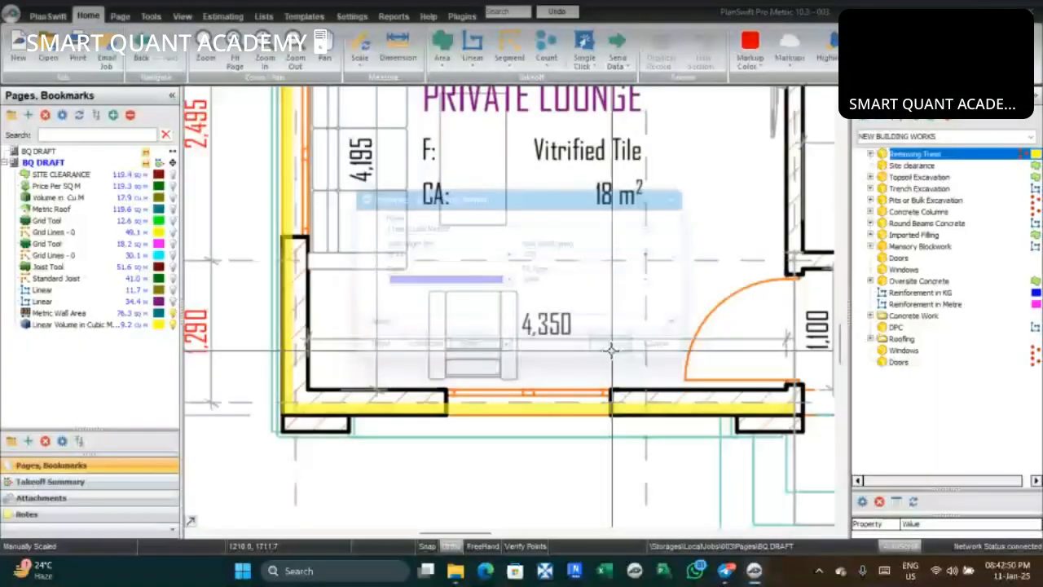
Trace Linear Cubic Metres about 8.79 m down the wall between the private and main lounges, from the top external wall, and stop recording
scroll(496, 238, "down", 5)
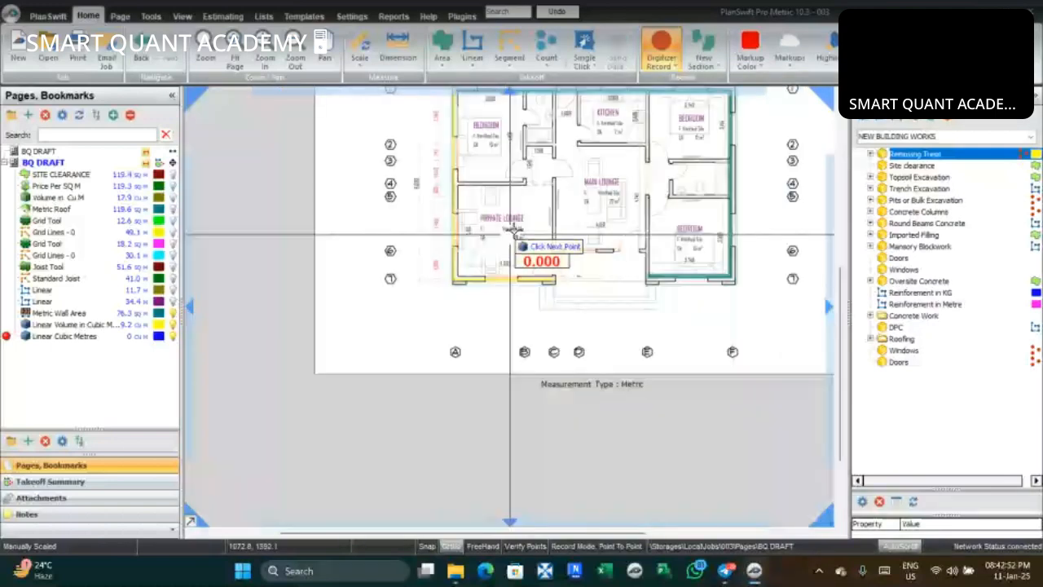
left_click_drag(552, 90, 554, 146)
scroll(554, 147, "up", 4)
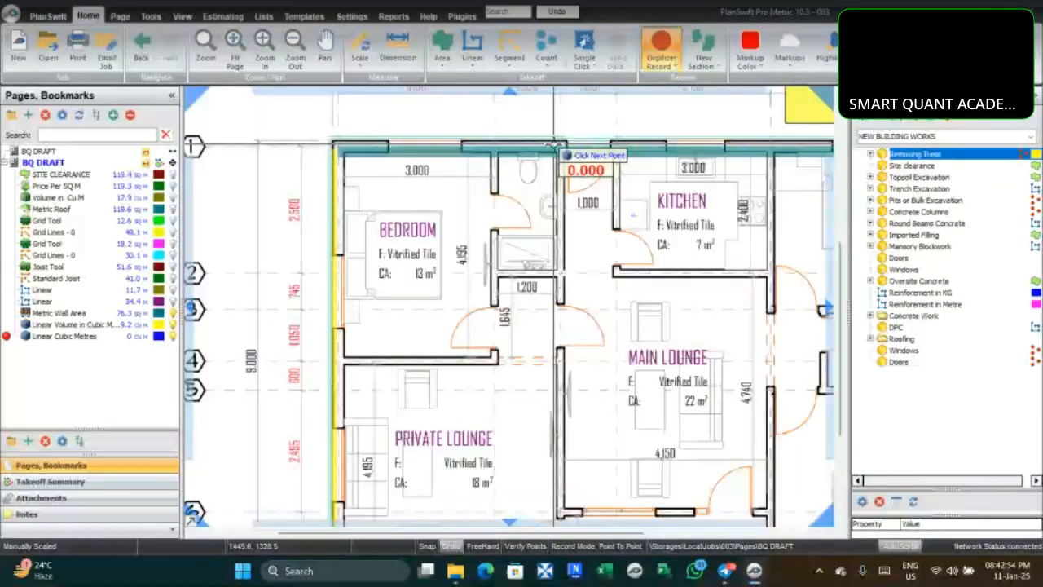
scroll(554, 147, "up", 2)
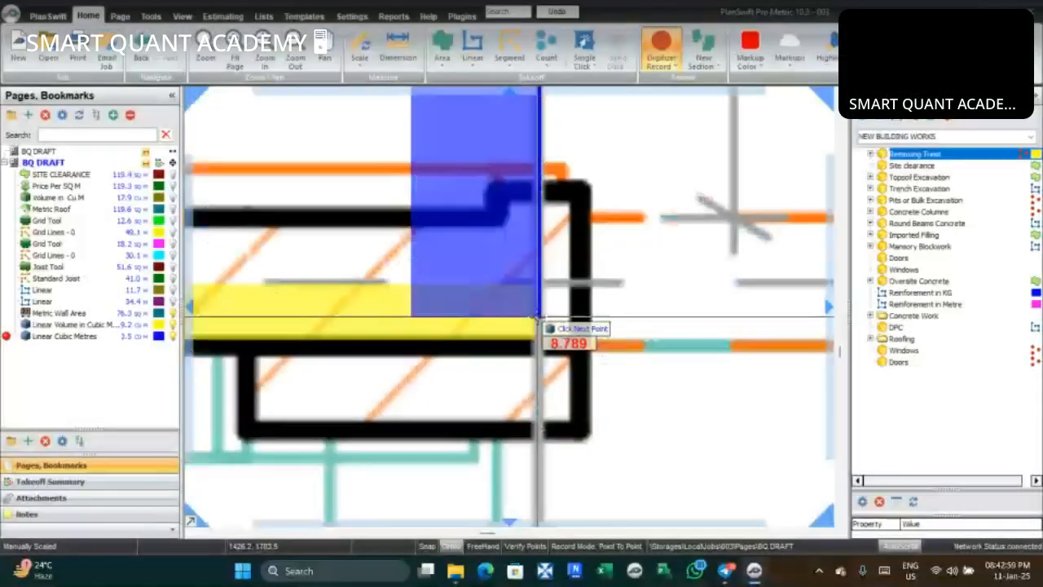
scroll(553, 323, "down", 3)
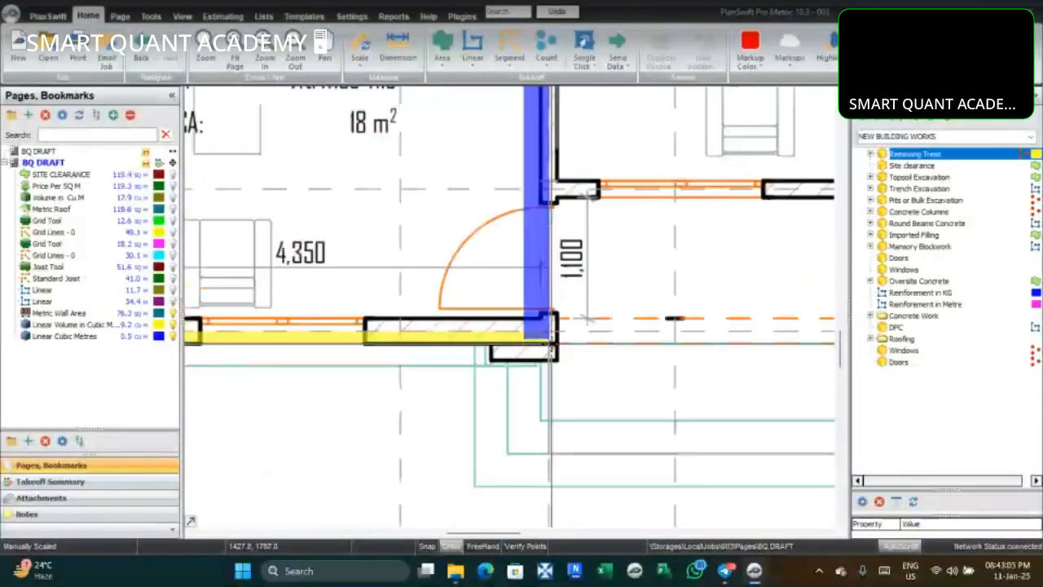
scroll(586, 319, "down", 2)
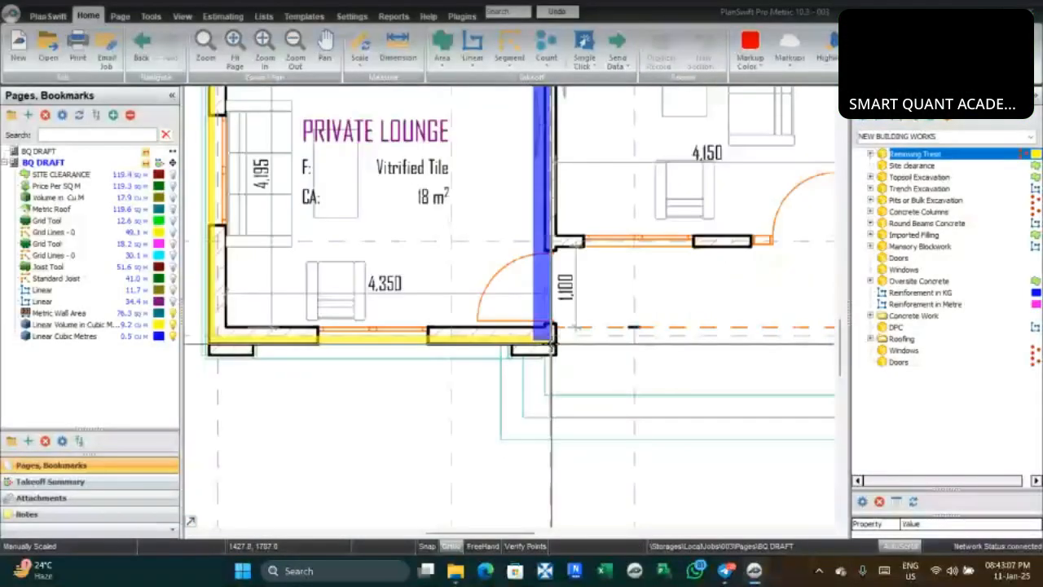
scroll(551, 342, "down", 2)
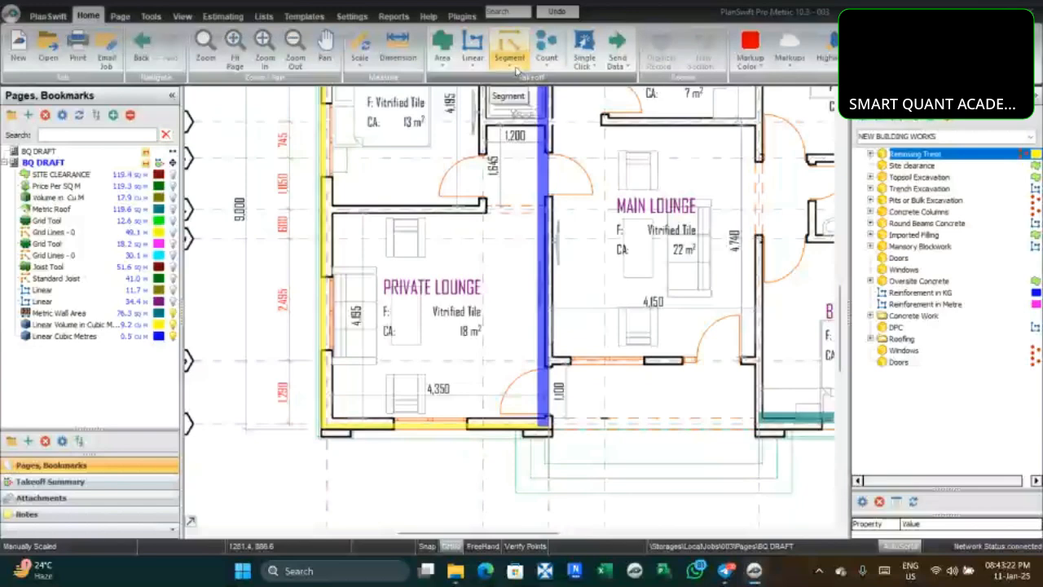
Place circular count markers on eight doors of the plan, and review the available segment tools and count shapes
left_click(515, 71)
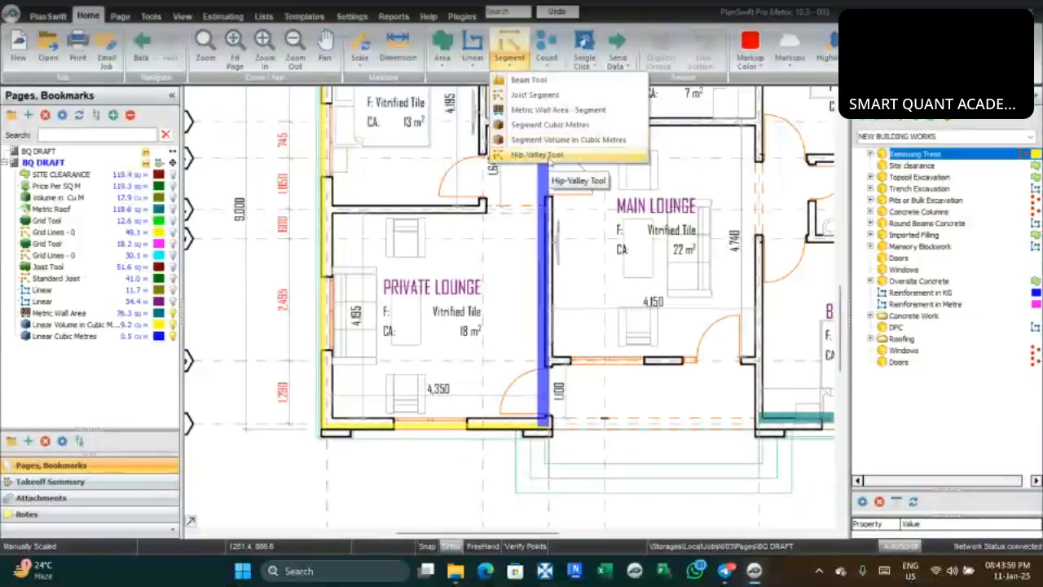
left_click(441, 175)
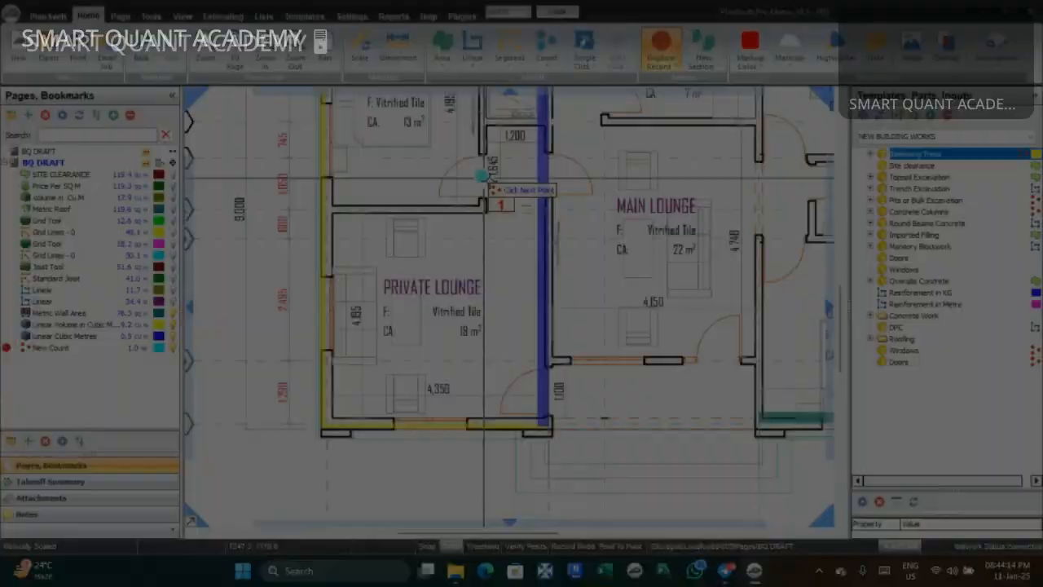
left_click(497, 204)
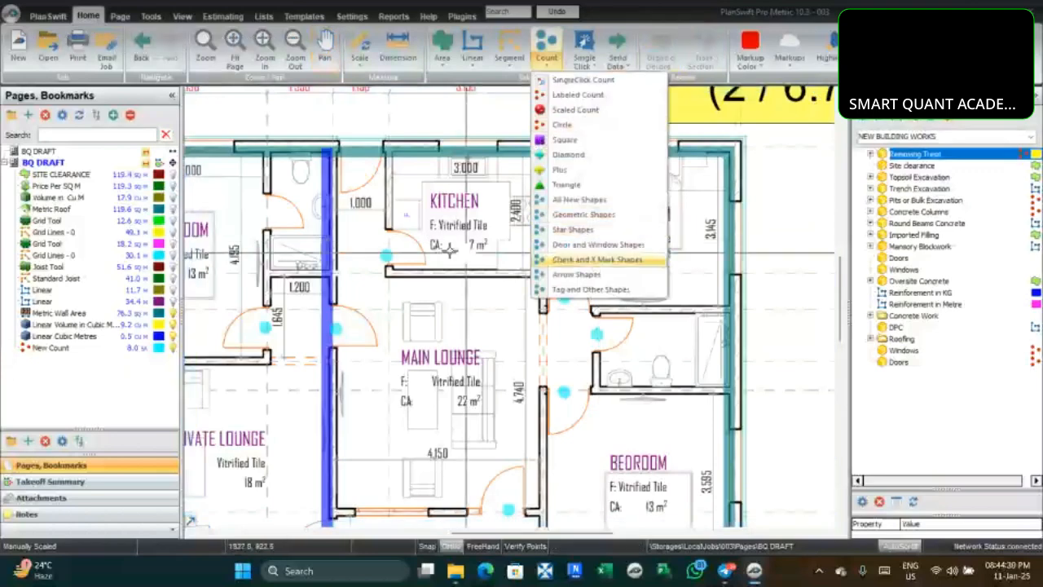
left_click(702, 265)
key("Escape")
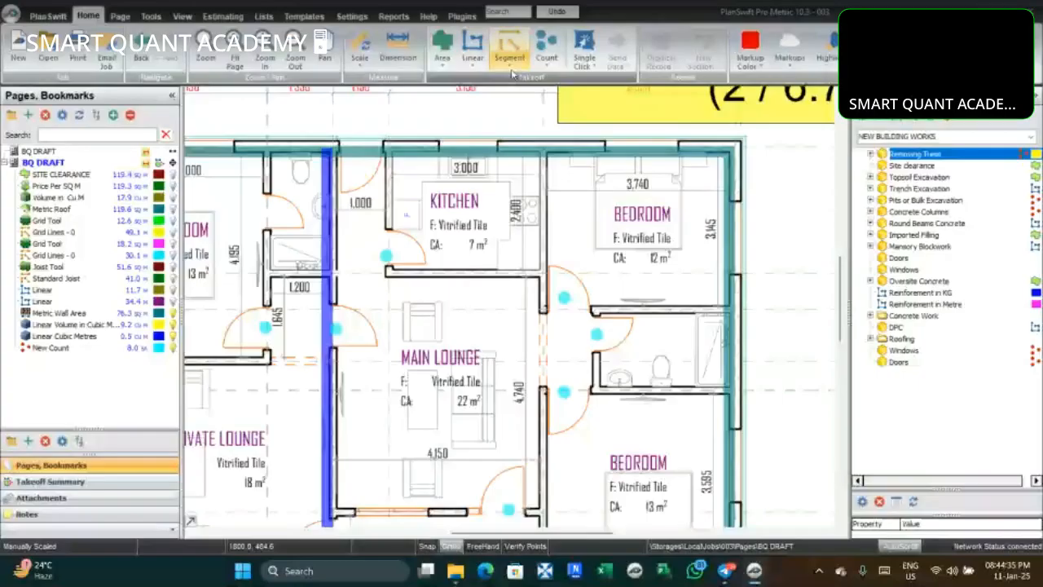
Hide all takeoff markings on the page to leave the bare floor plan
scroll(679, 210, "down", 3)
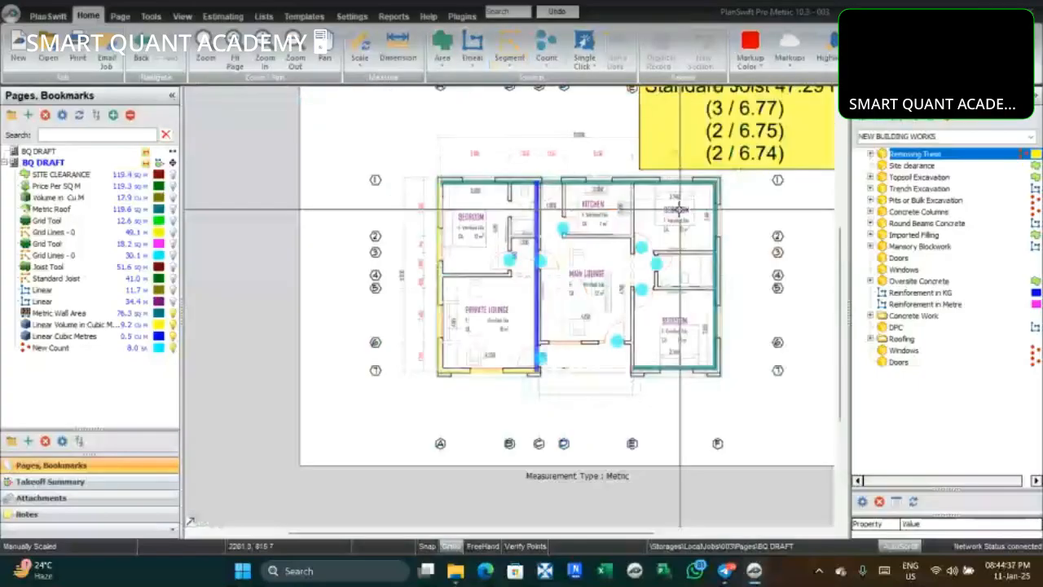
left_click_drag(679, 209, 646, 235)
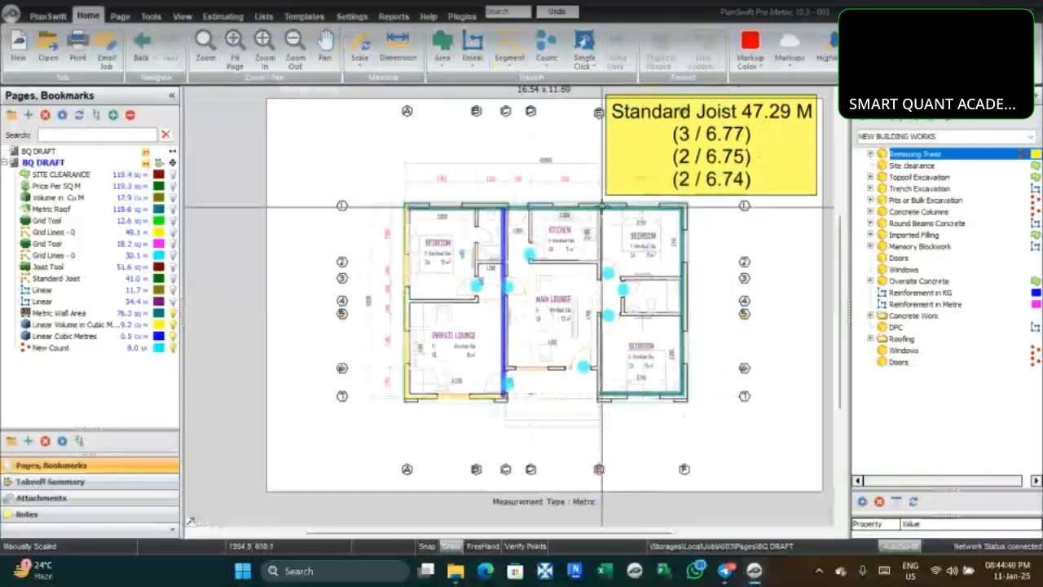
mouse_move(601, 205)
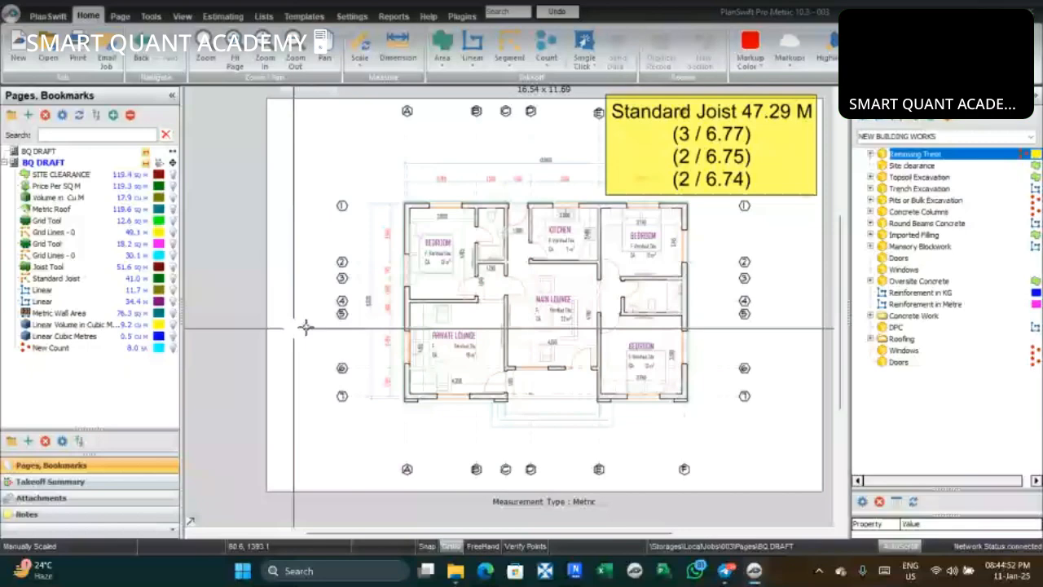
left_click(441, 65)
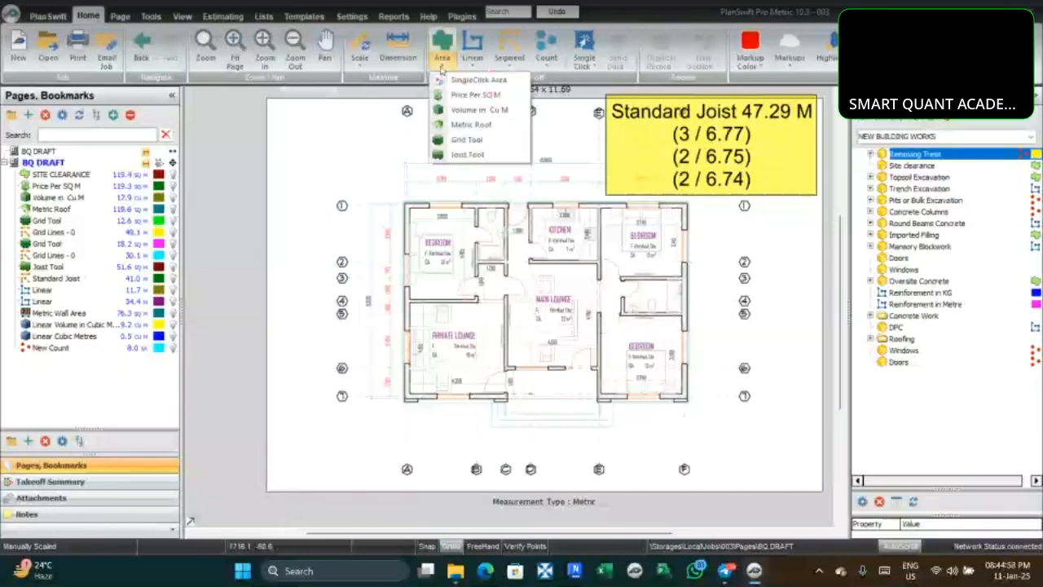
left_click(473, 68)
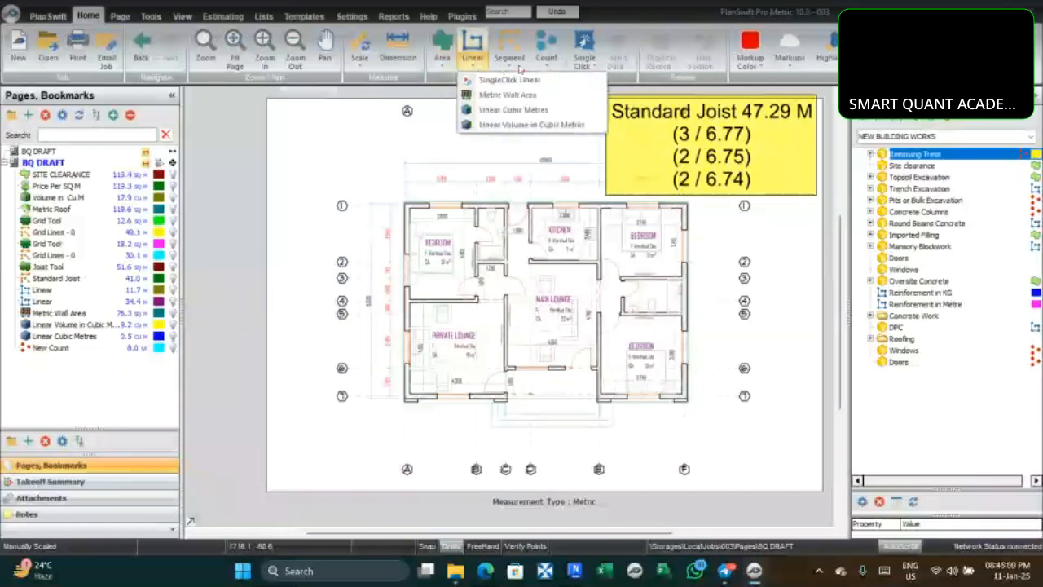
left_click(589, 67)
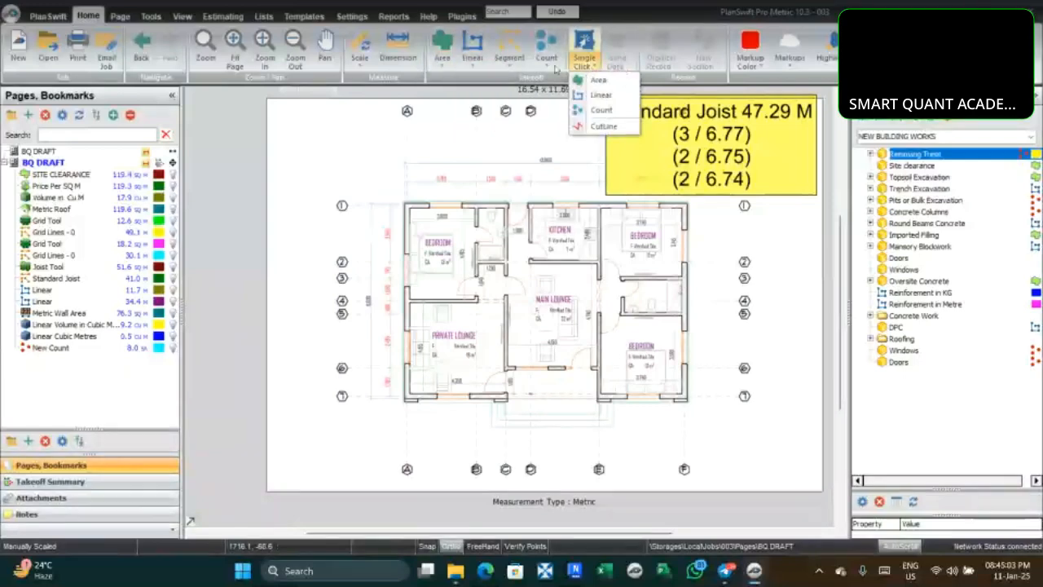
left_click(444, 64)
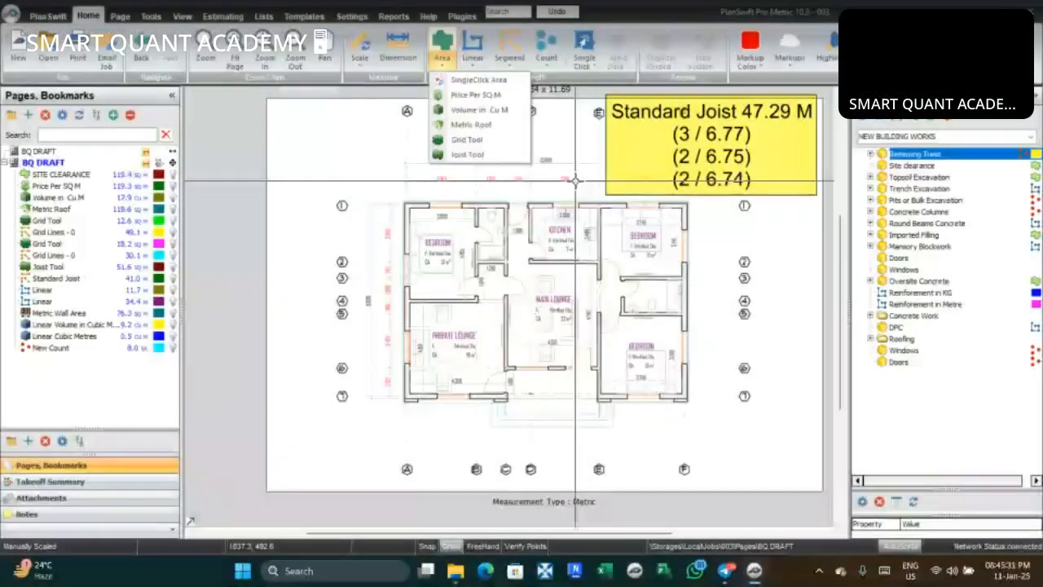
left_click(576, 177)
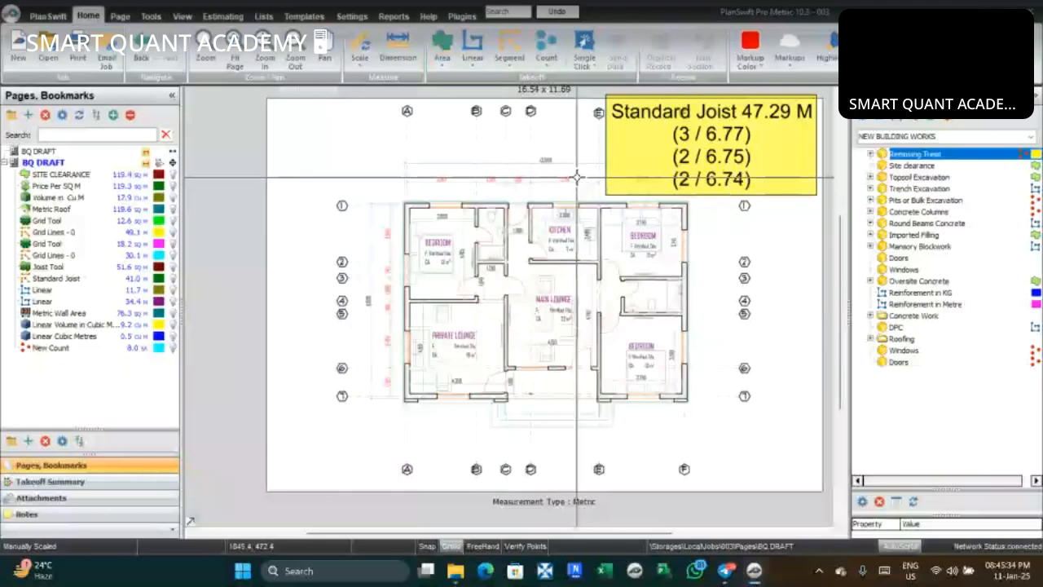
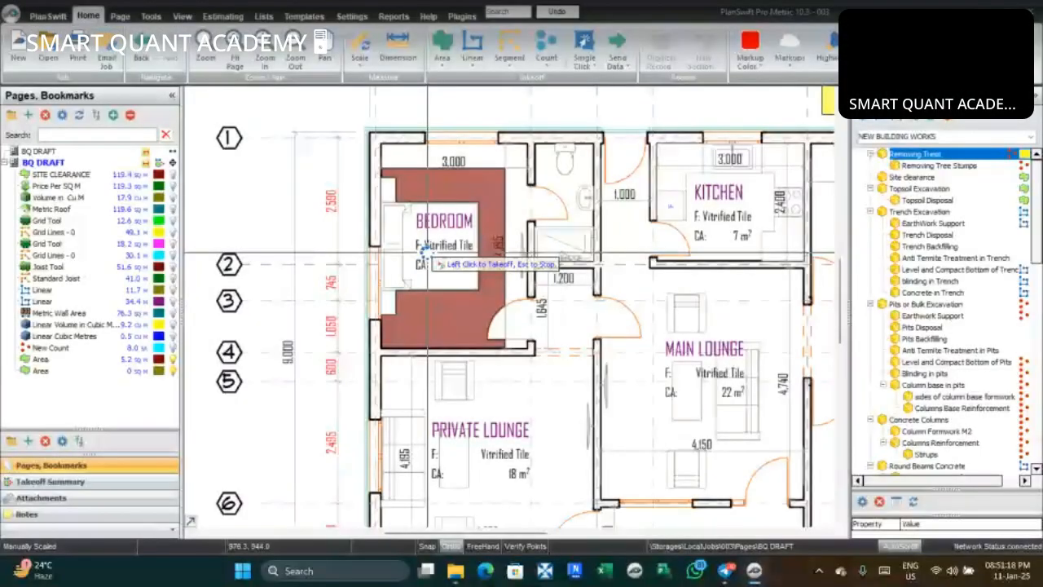
Take off the remaining enclosed regions of the bedroom beside the small bathroom, including the bed, with the SingleClick Area tool
left_click(428, 258)
left_click(428, 252)
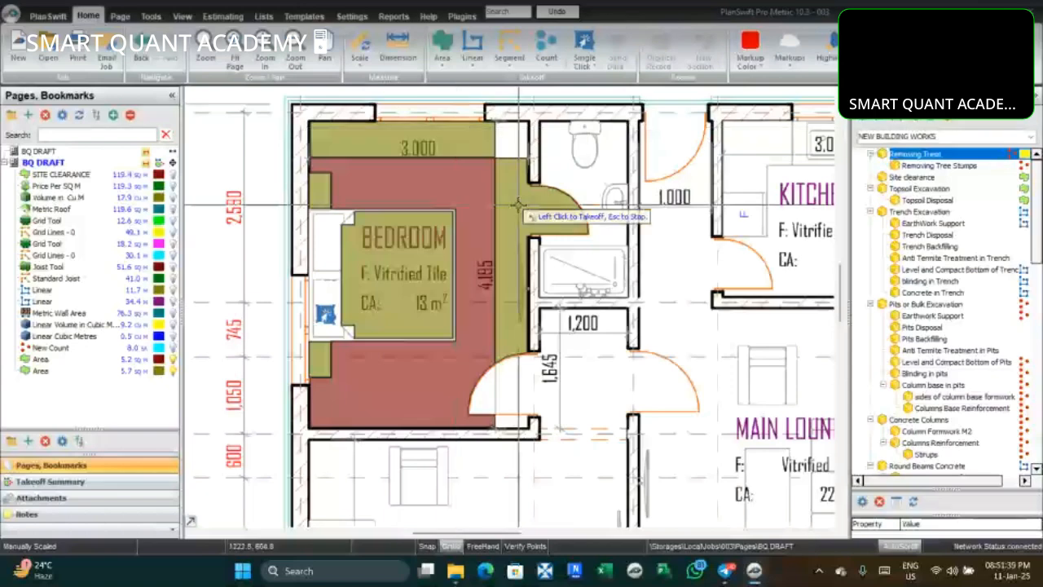
left_click(441, 59)
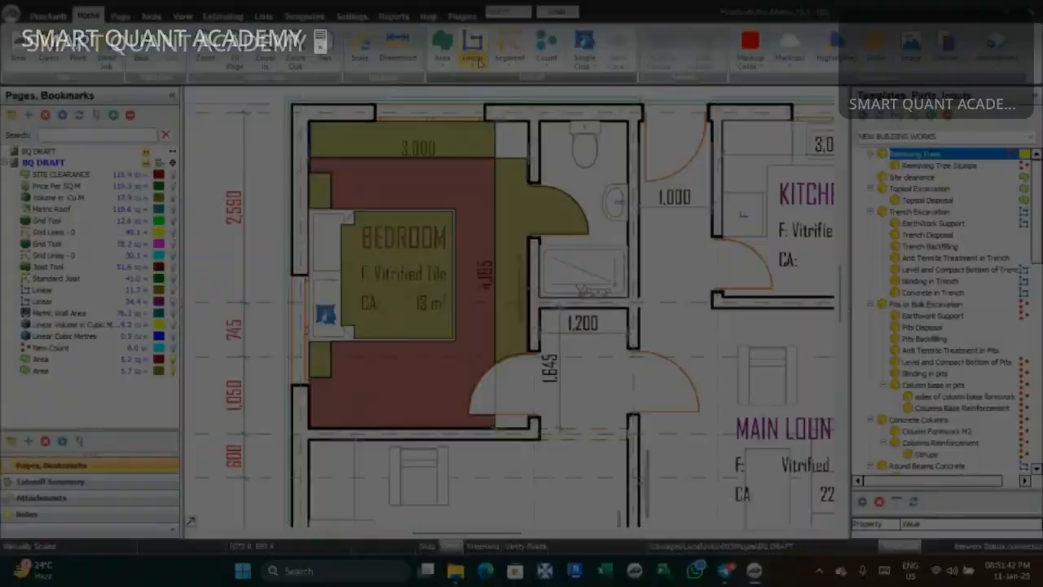
Try a SingleClick Linear takeoff in the corridor below the small bathroom, and leave the tool
left_click(480, 64)
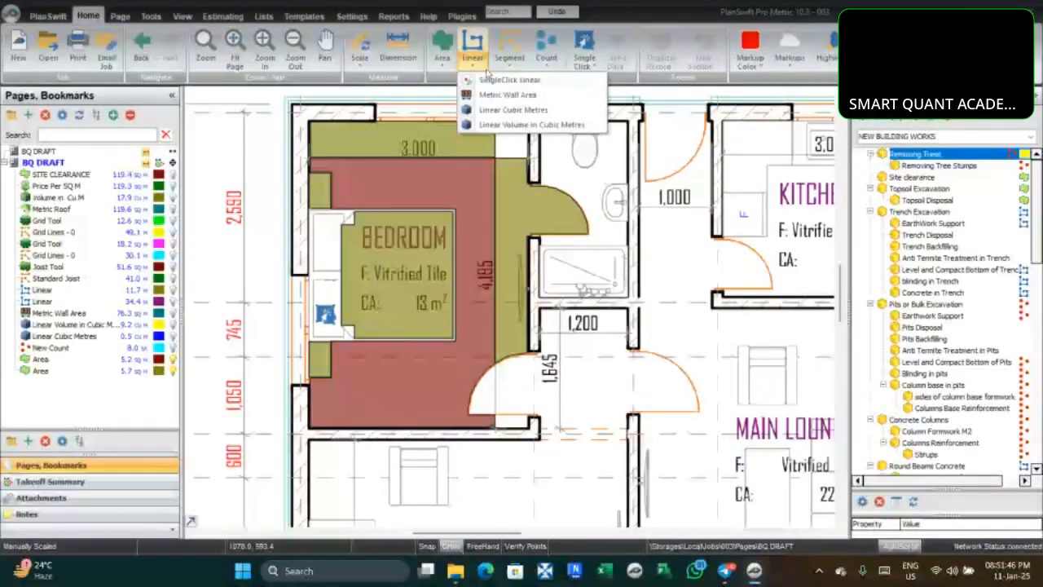
left_click(494, 80)
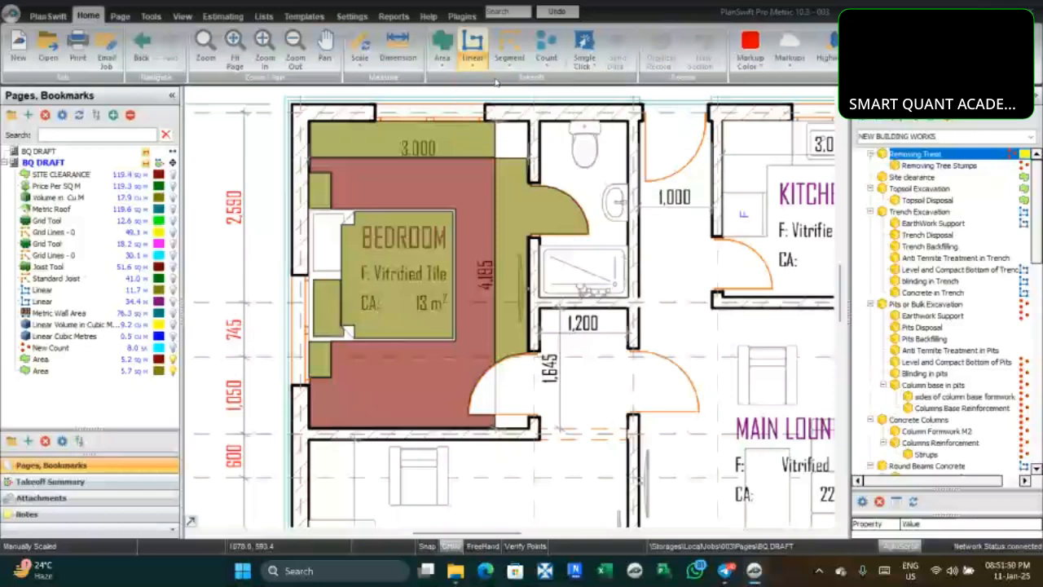
left_click(613, 333)
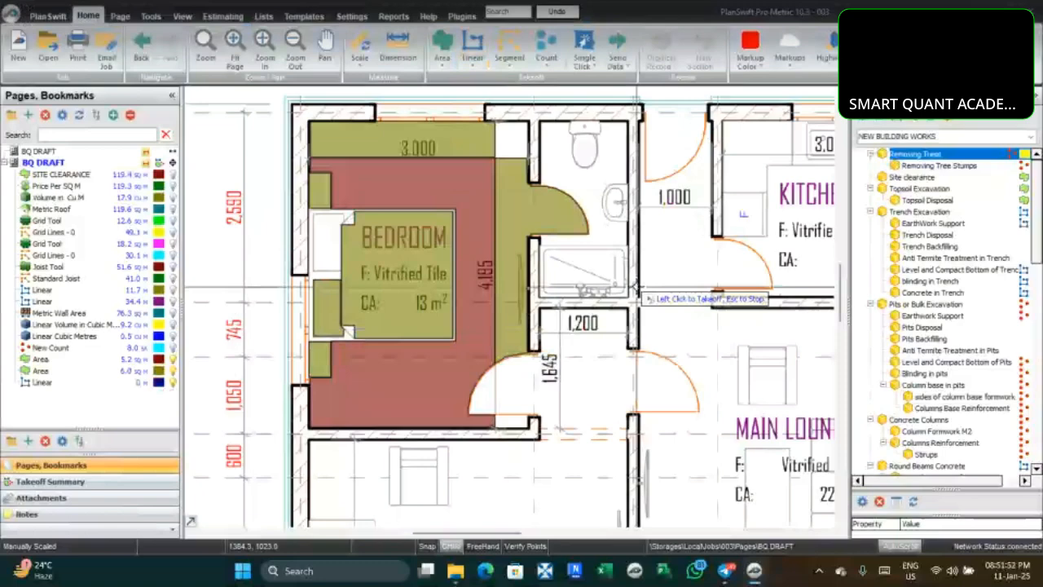
scroll(637, 290, "up", 5)
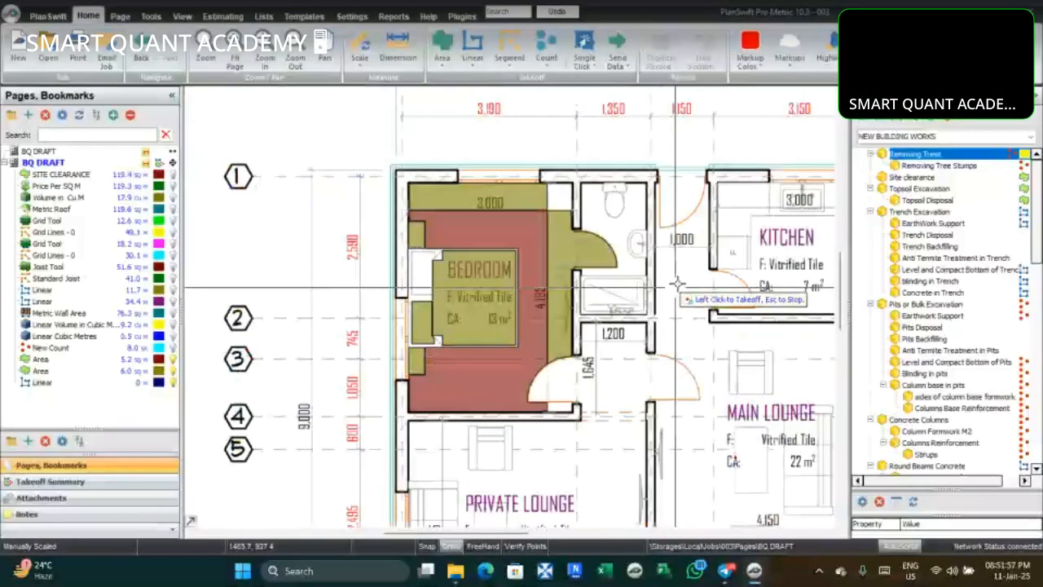
left_click(461, 59)
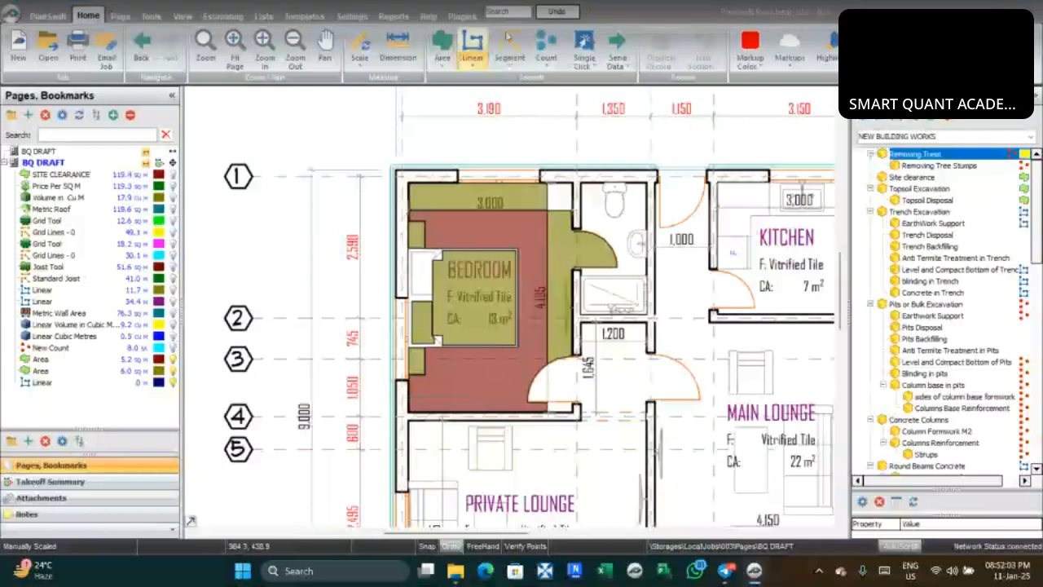
left_click(682, 213)
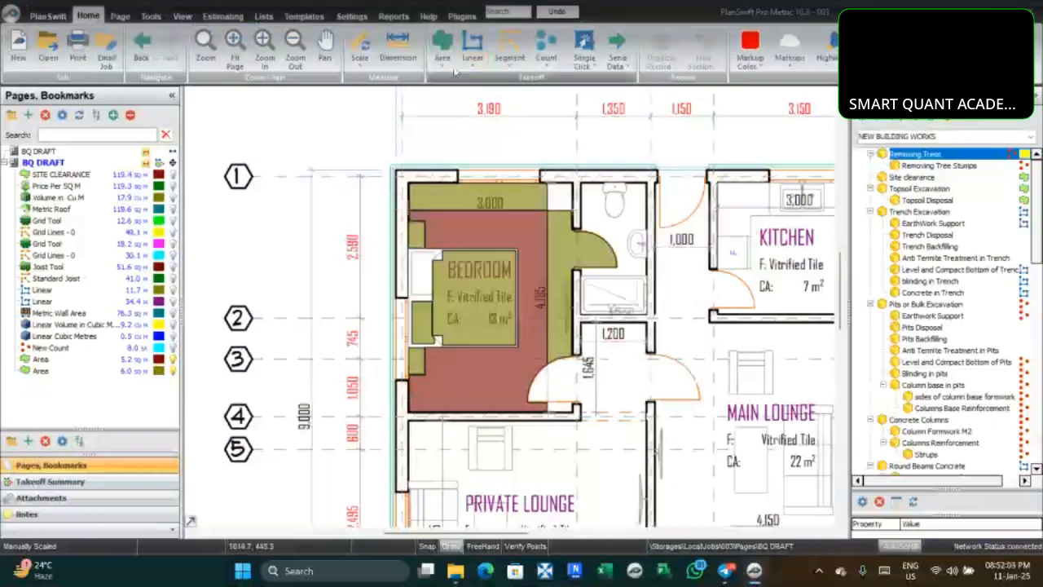
left_click(510, 65)
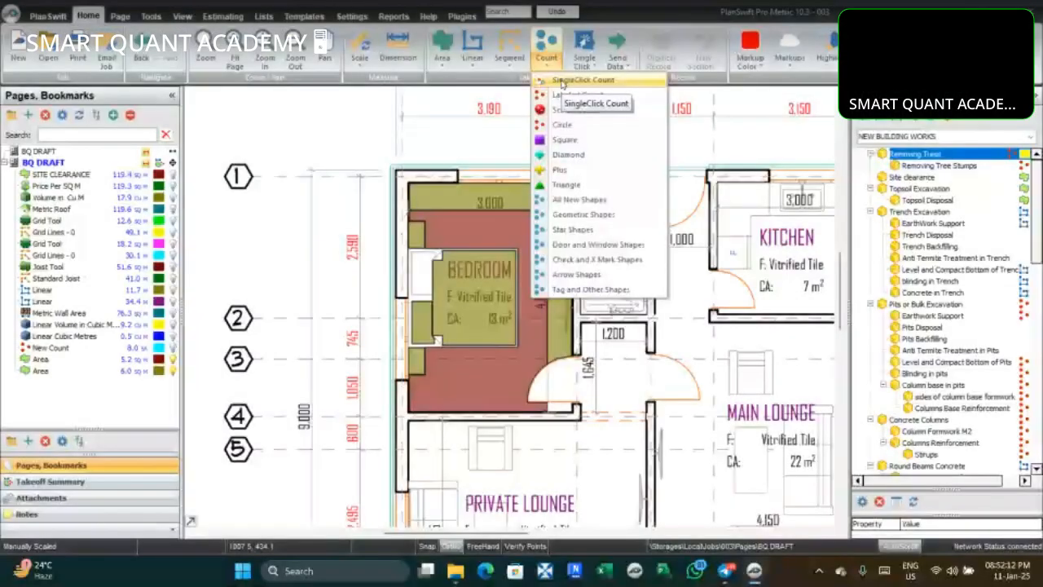
left_click(607, 102)
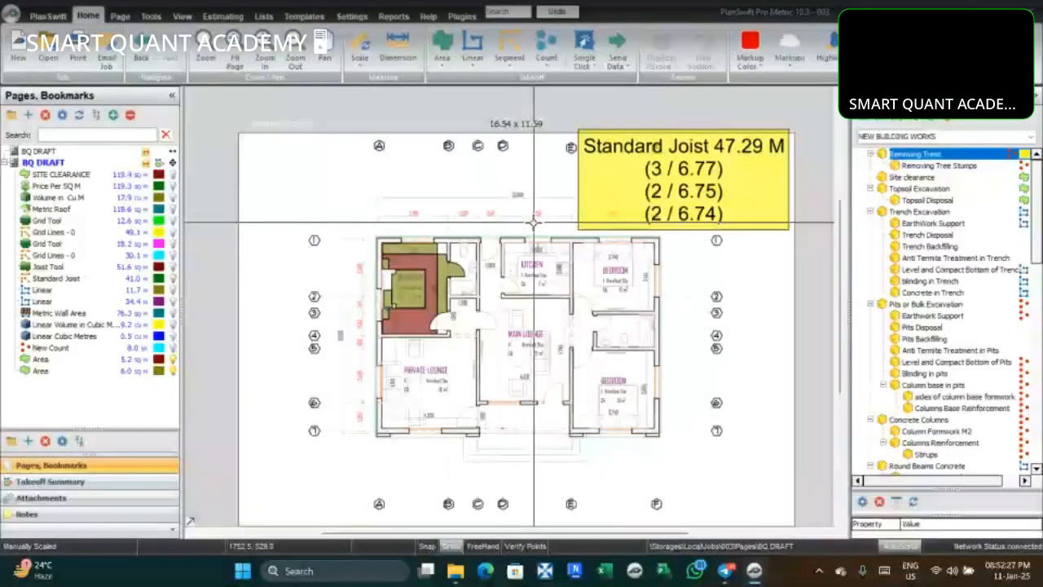
left_click_drag(559, 276, 535, 236)
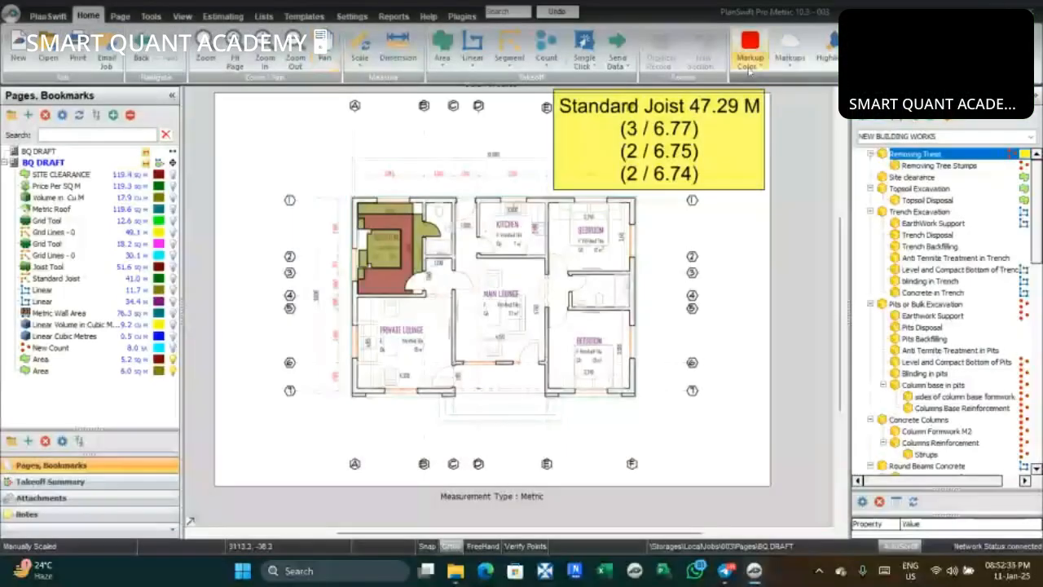
Draw a bent red arrow markup pointing at the external wall near grid 4, and a red box markup above the plan's top wall
left_click(749, 66)
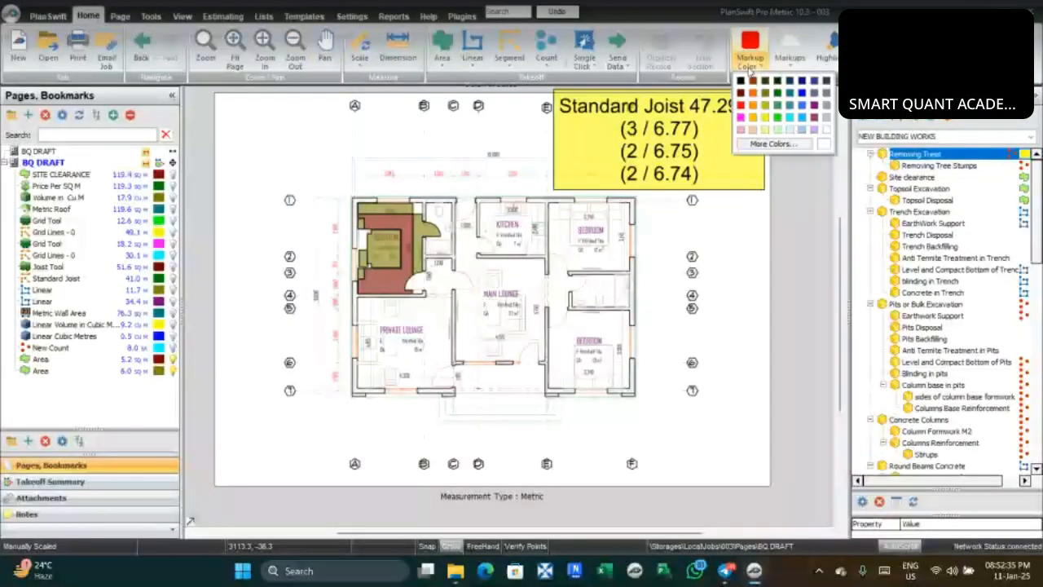
left_click(790, 60)
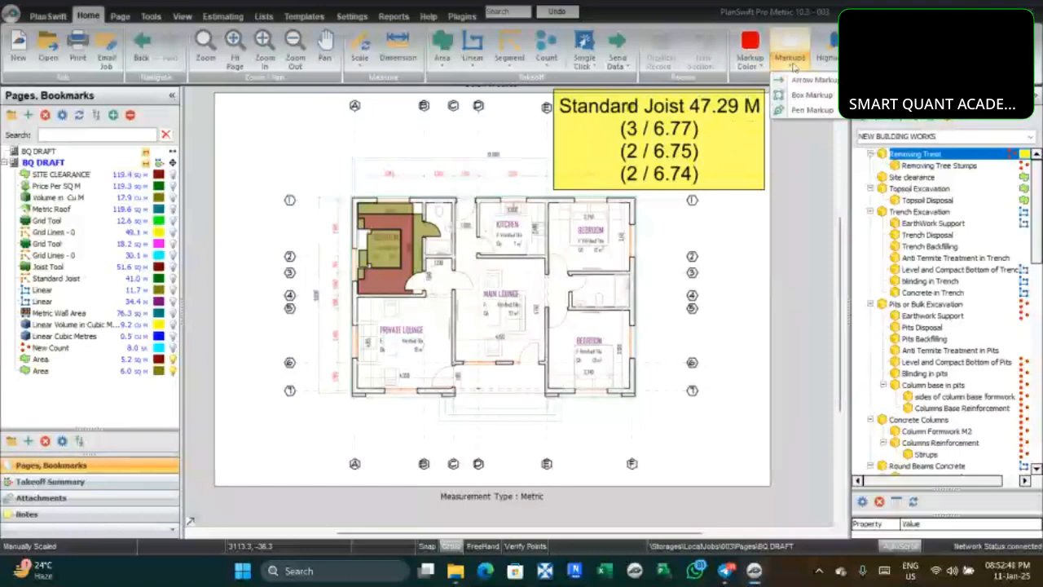
left_click(802, 80)
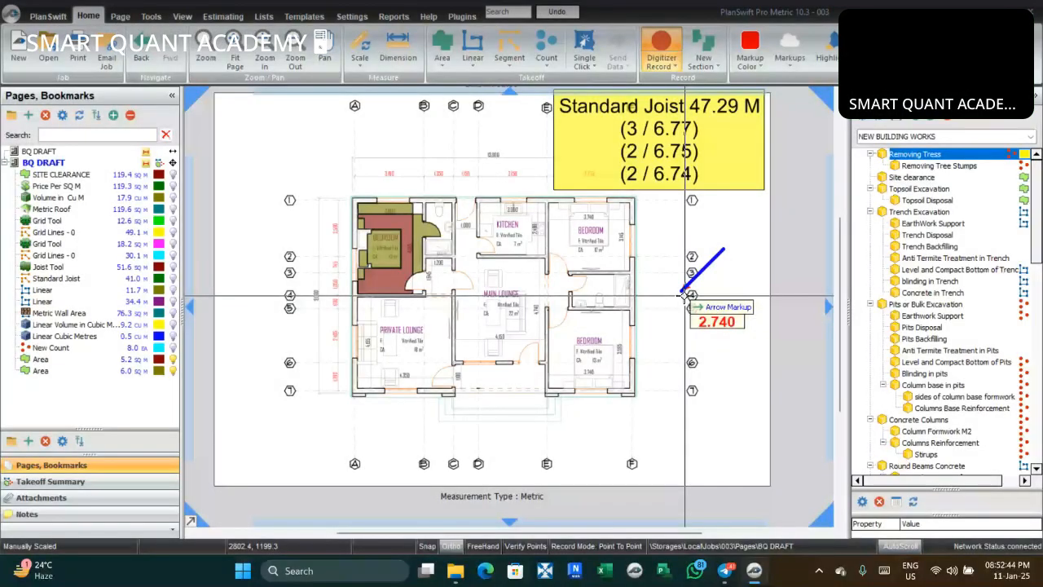
left_click(641, 295)
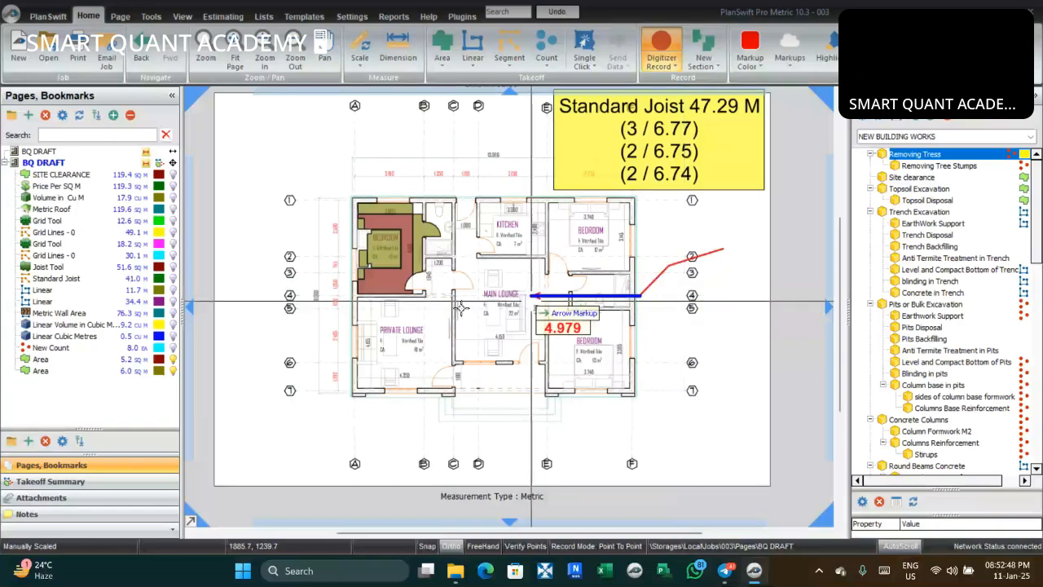
right_click(403, 345)
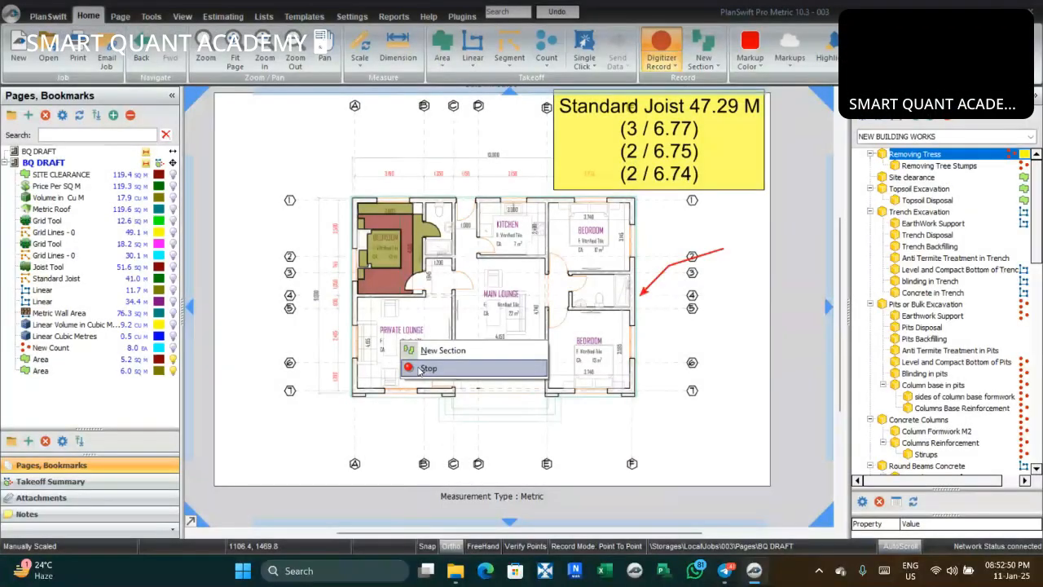
left_click(424, 369)
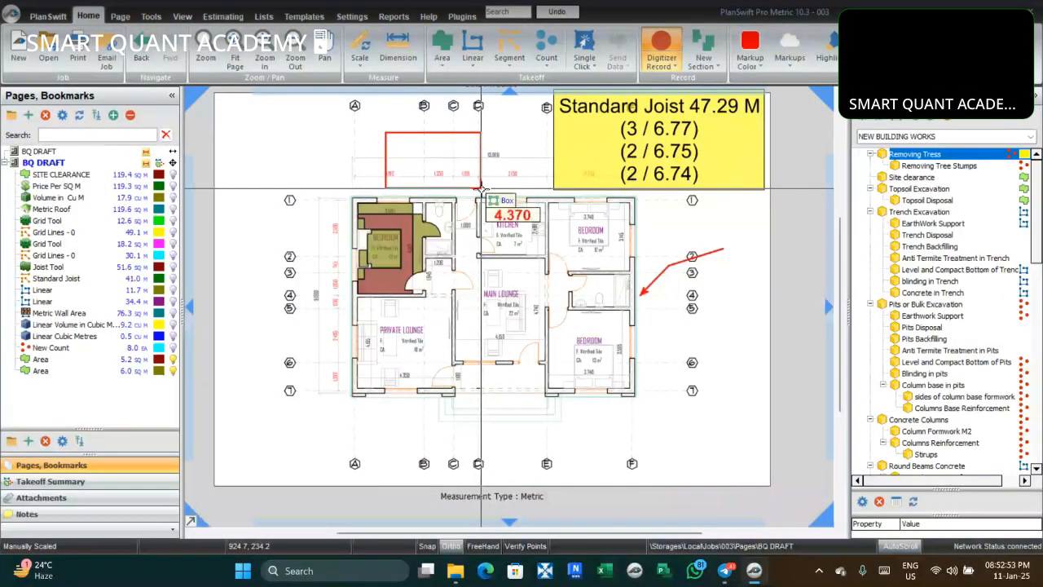
left_click(489, 200)
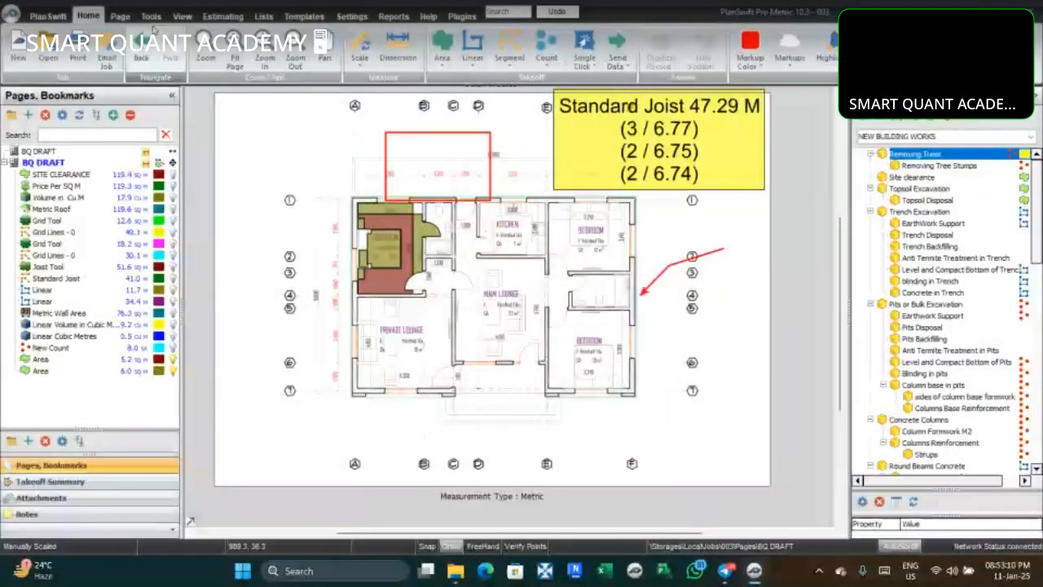
Examine the page, tools and view commands, including the Add Pages options and the Batch Rename Tool, without changing any page
left_click(120, 16)
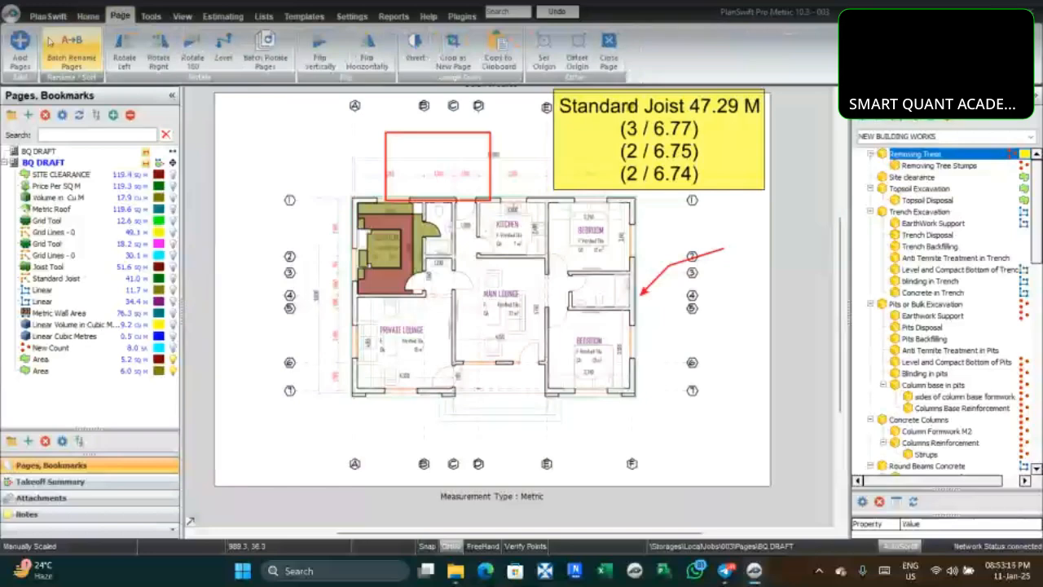
left_click(18, 47)
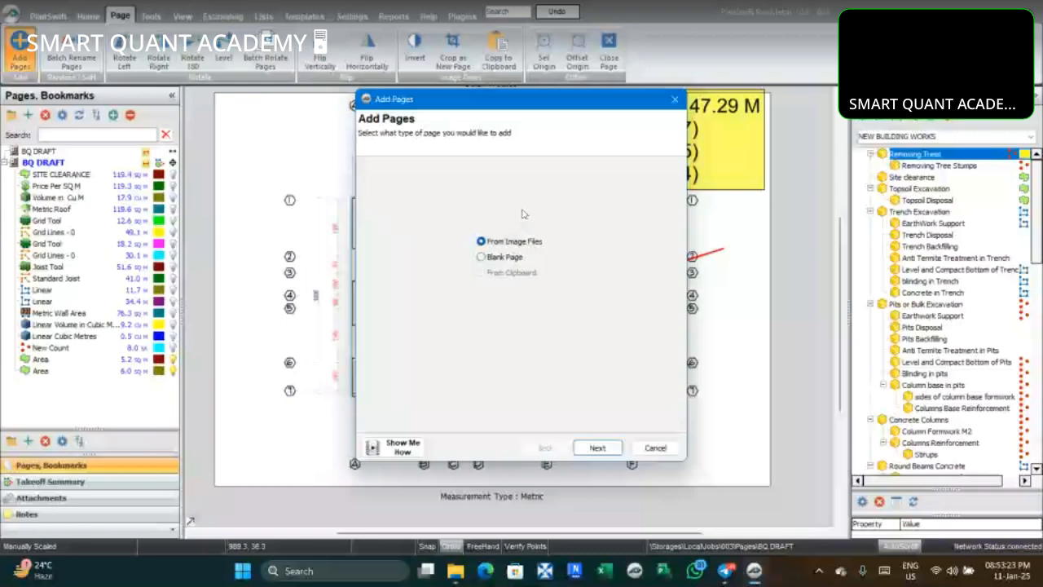
left_click(607, 453)
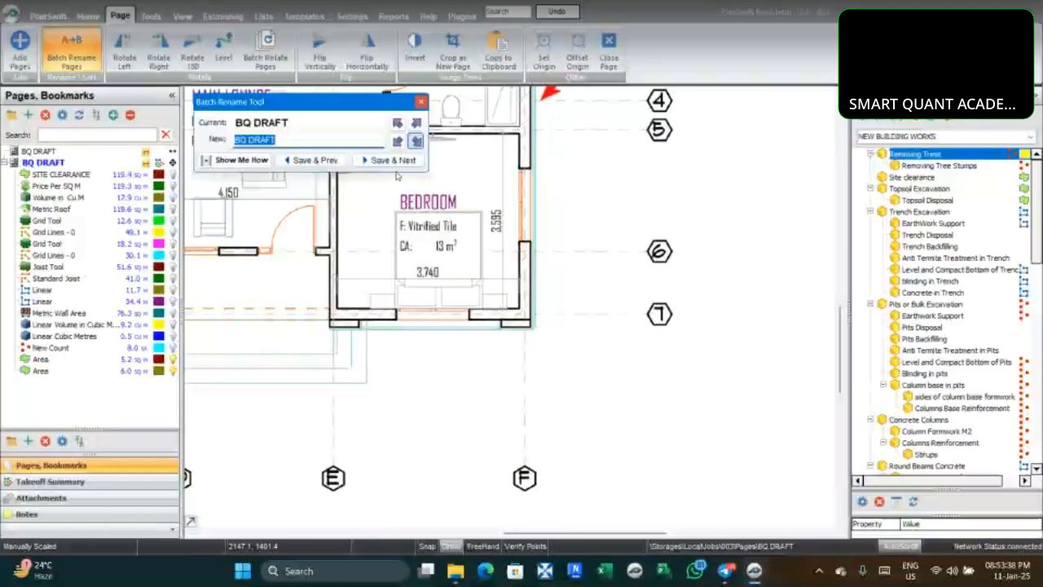
left_click(420, 102)
scroll(336, 366, "down", 4)
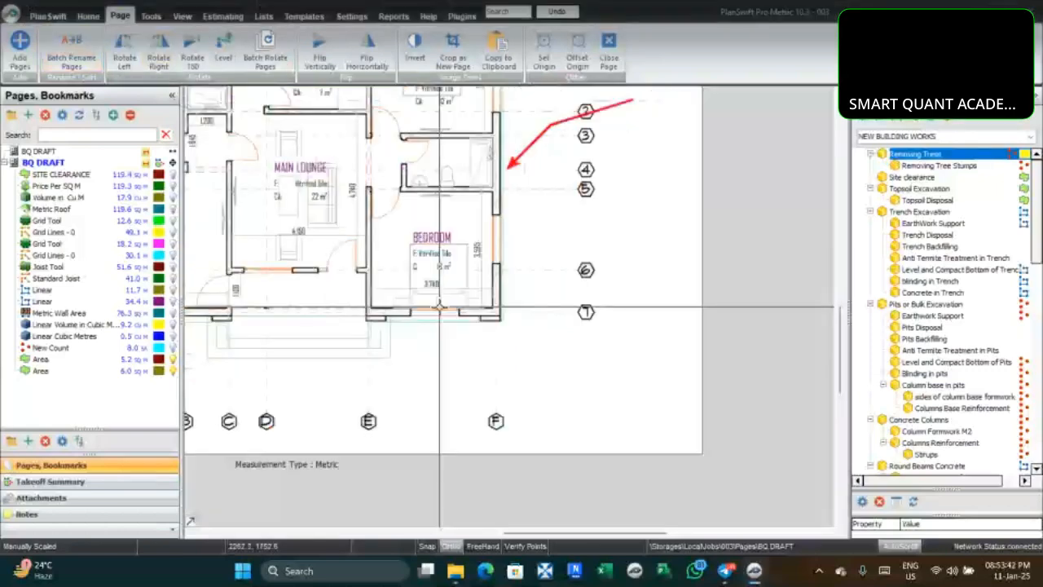
left_click_drag(335, 366, 380, 397)
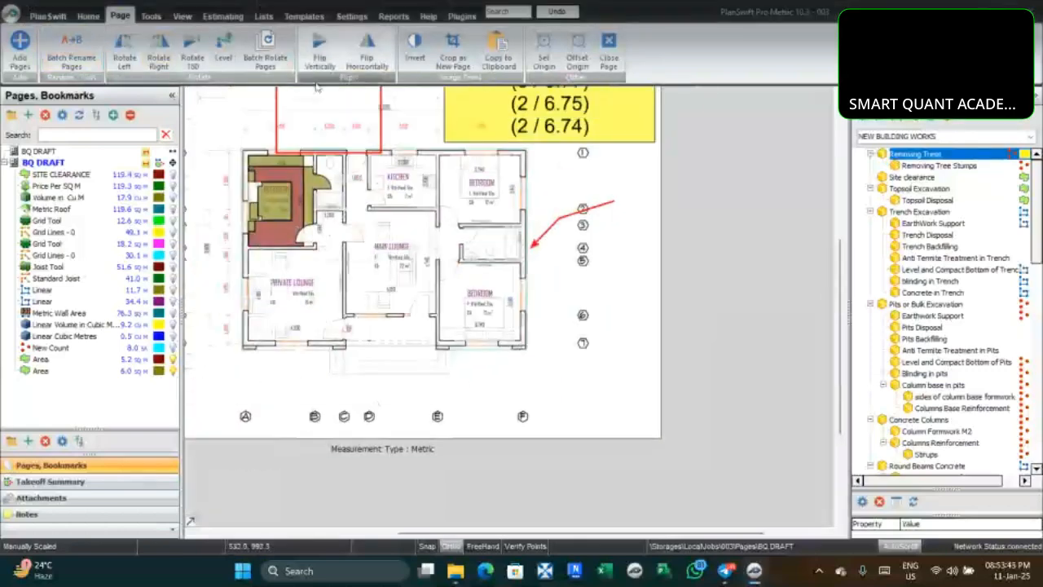
left_click(155, 16)
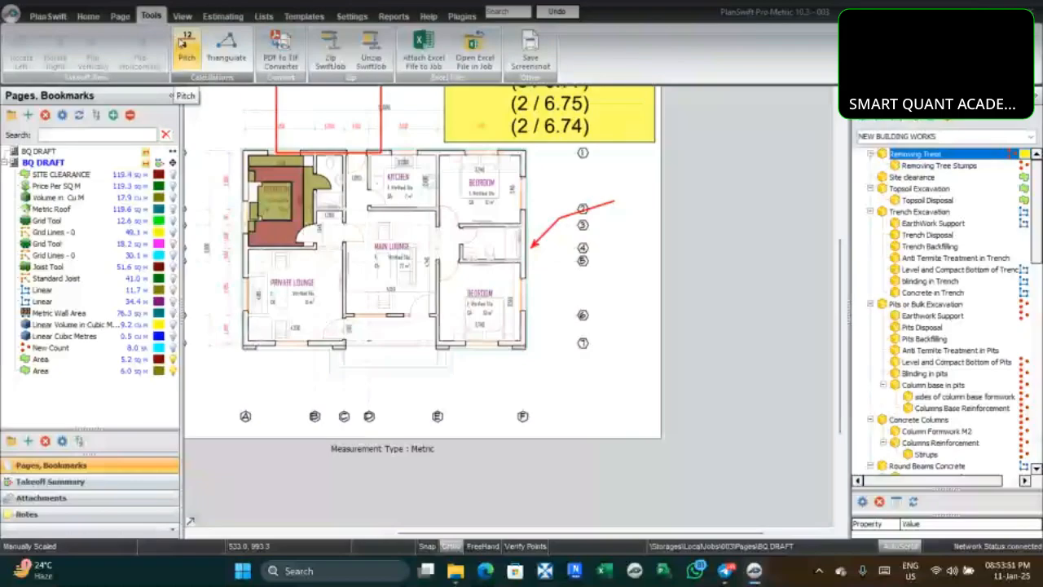
left_click(183, 16)
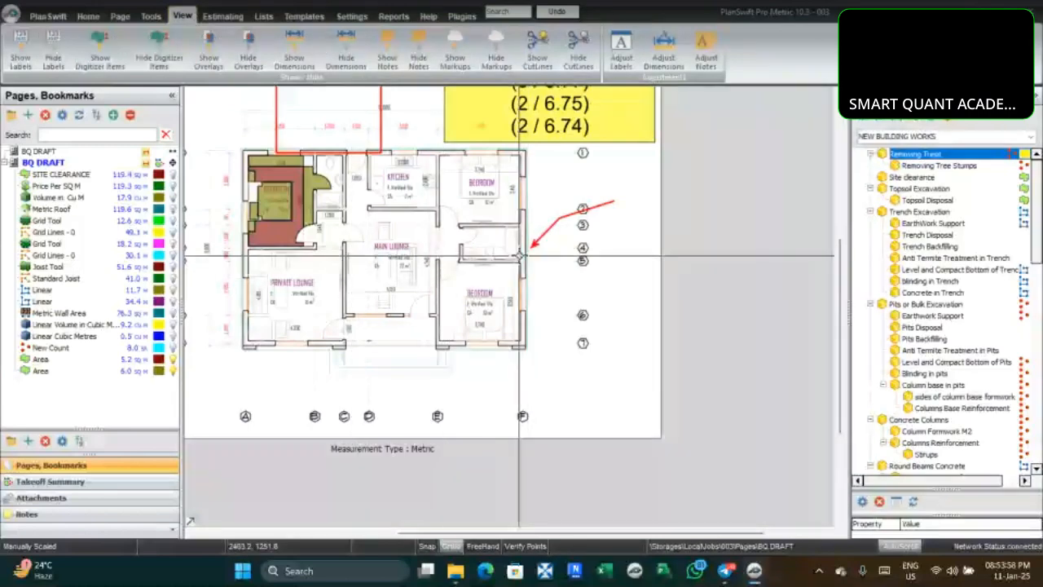
left_click_drag(519, 255, 563, 356)
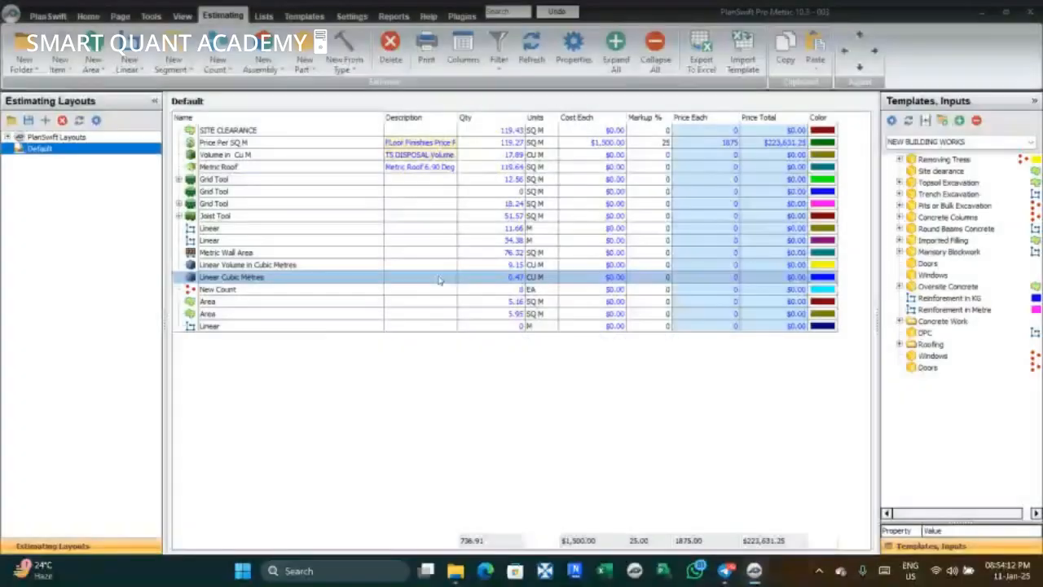
Examine the takeoff items in the Default estimating layout, including the first Grid Tool and the Metric Wall Area
left_click(431, 301)
left_click(180, 181)
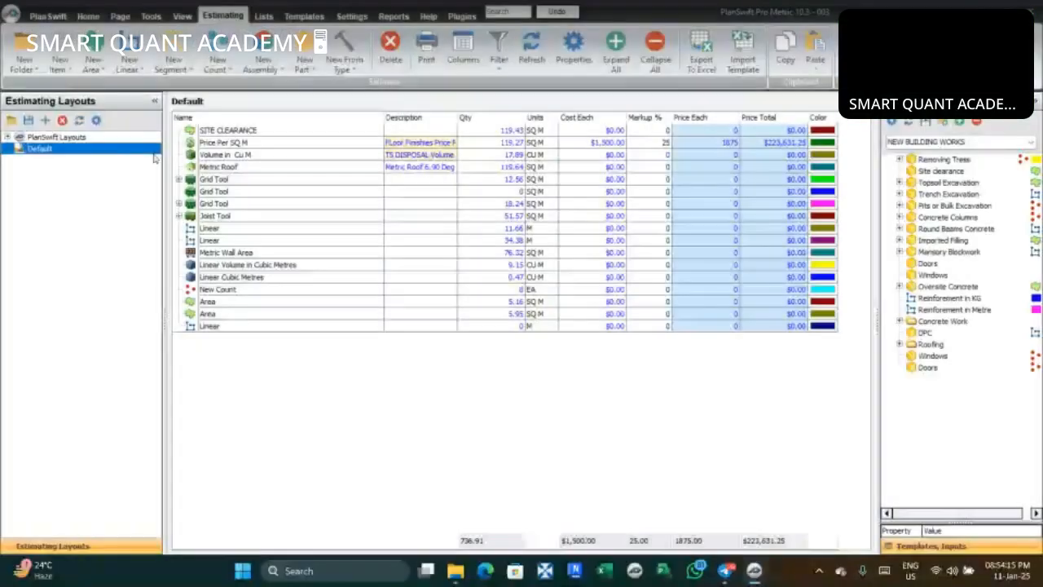
left_click(791, 191)
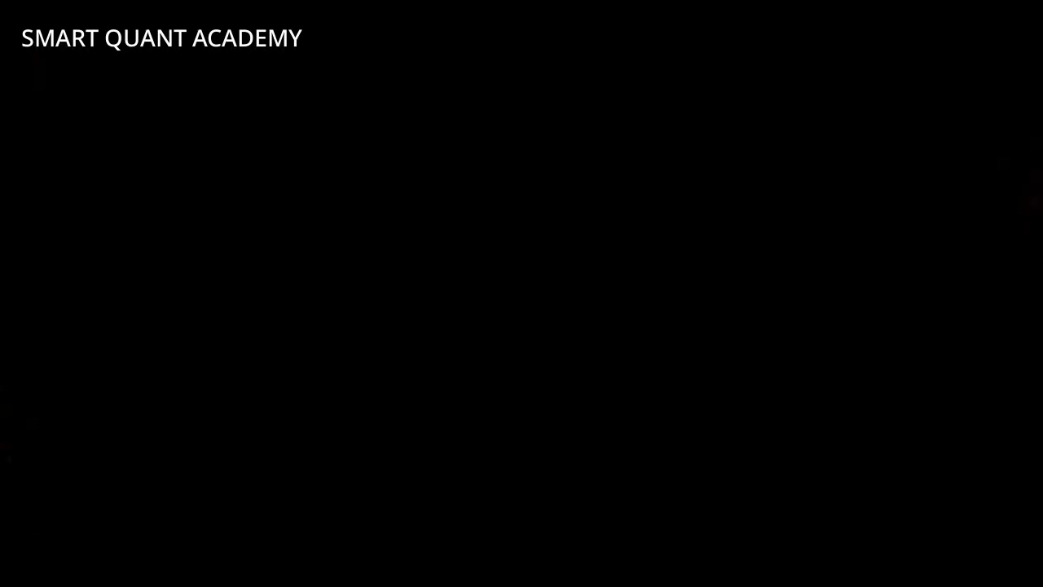
left_click(329, 255)
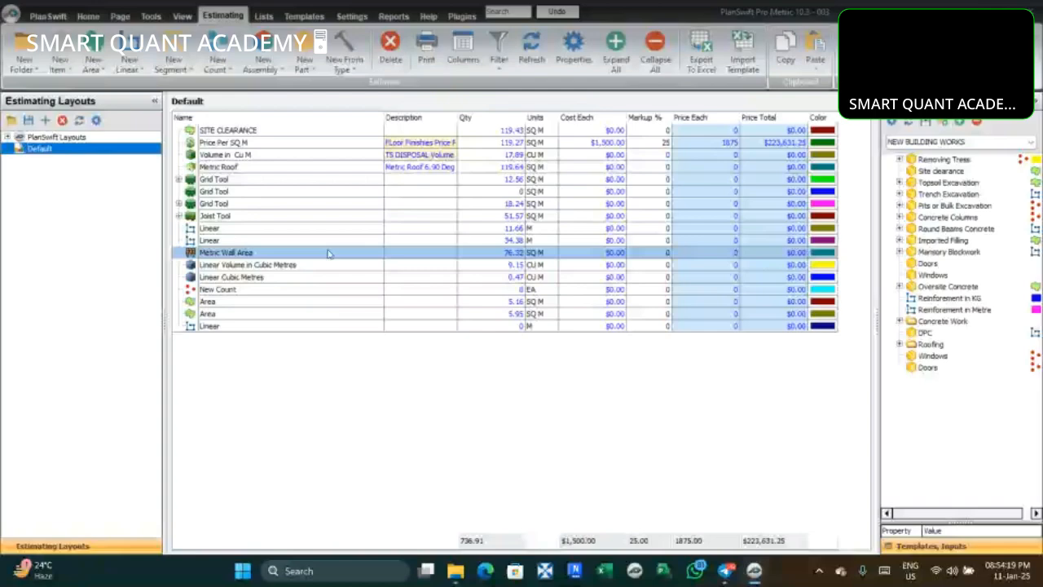
Export the Default estimating table to Excel, review the exported sheet, and close the workbook without saving it
left_click(635, 219)
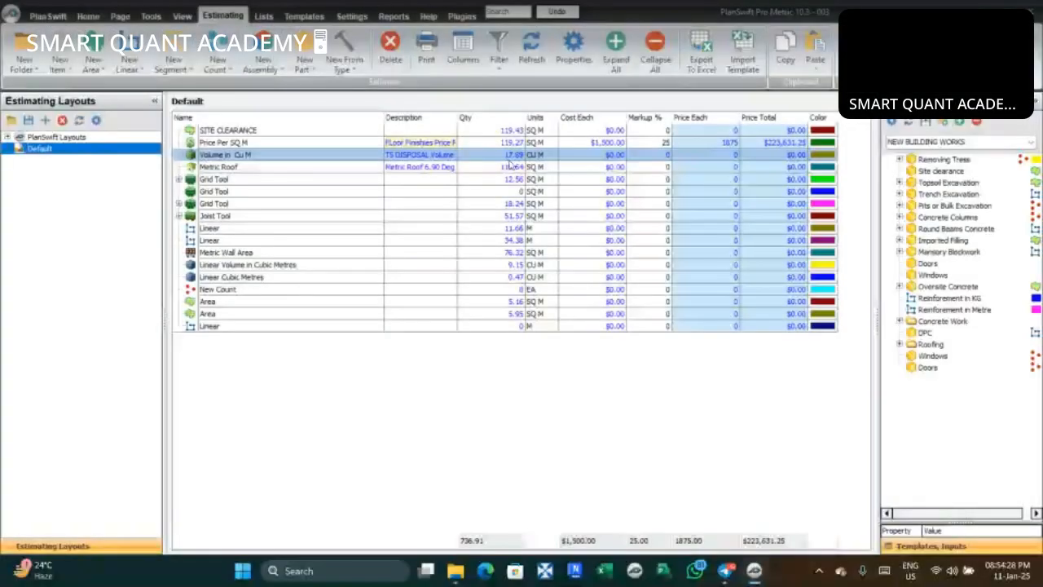
left_click(515, 289)
left_click(519, 265)
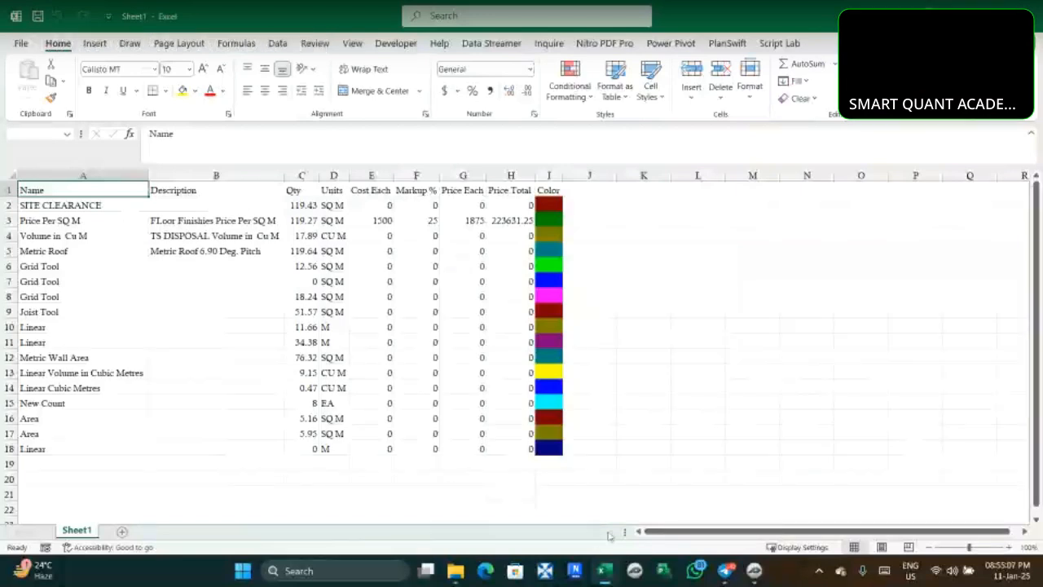
left_click(1039, 16)
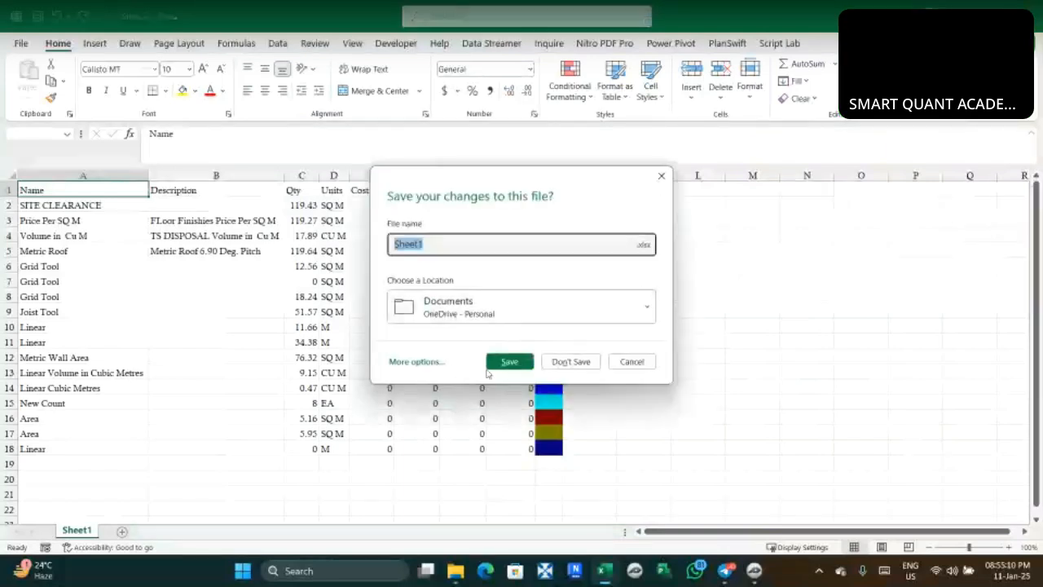
left_click(569, 359)
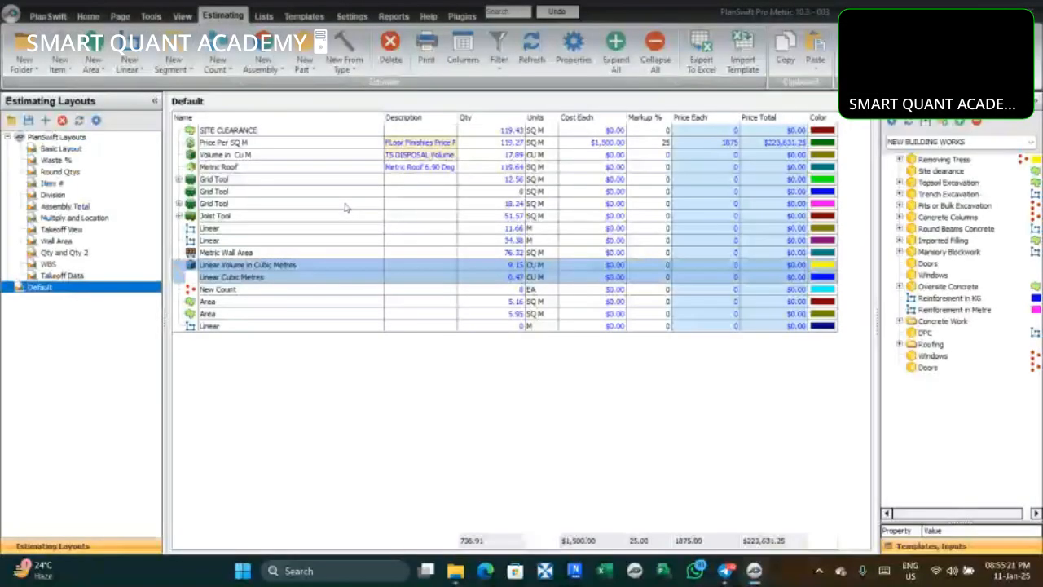
Compare the takeoff table in the Basic Layout, Waste %, Round Qtys, Item #, Division and Wall Area estimating layouts
left_click(532, 154)
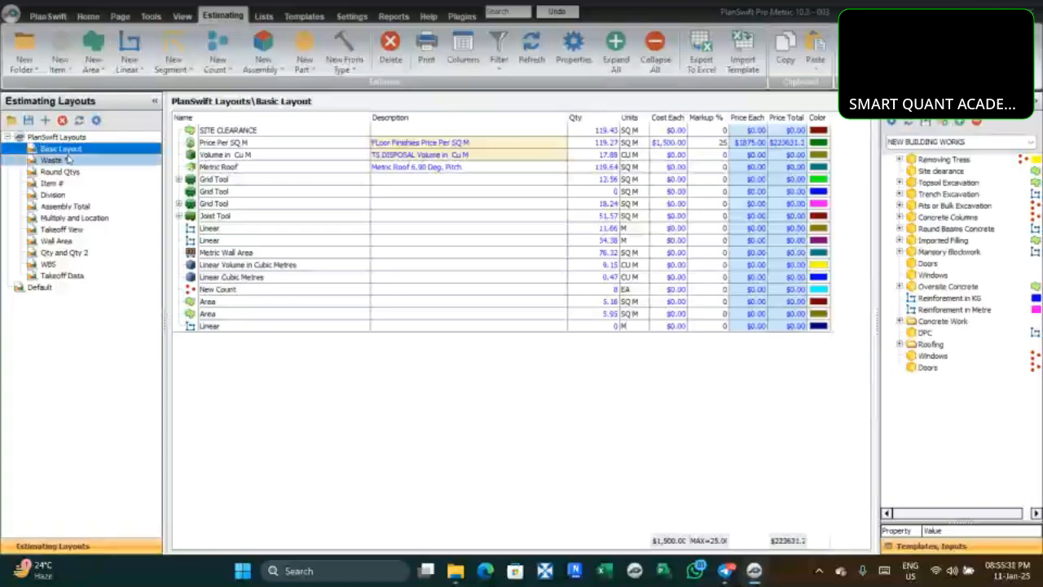
left_click(69, 160)
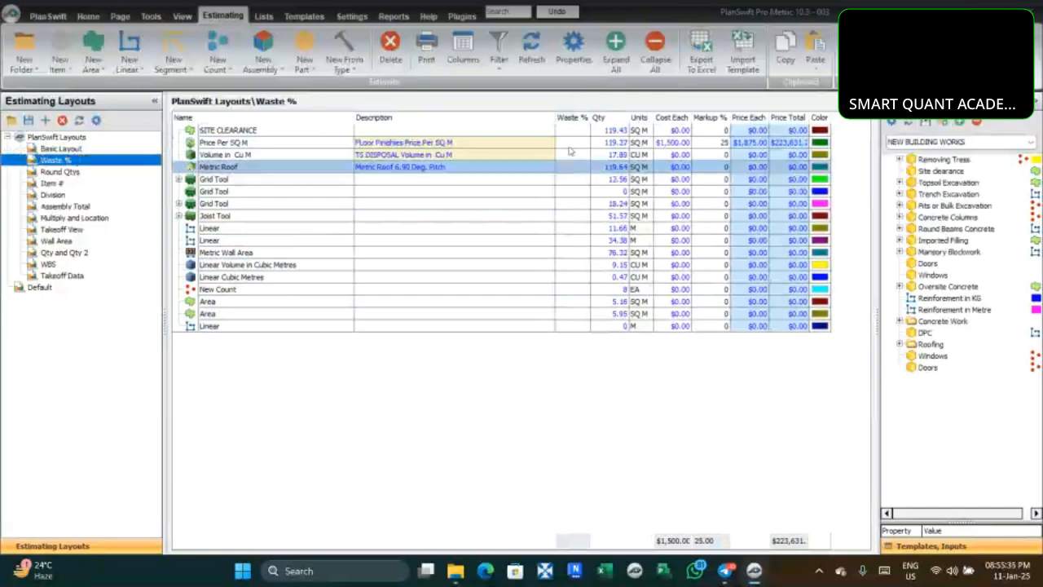
left_click(73, 173)
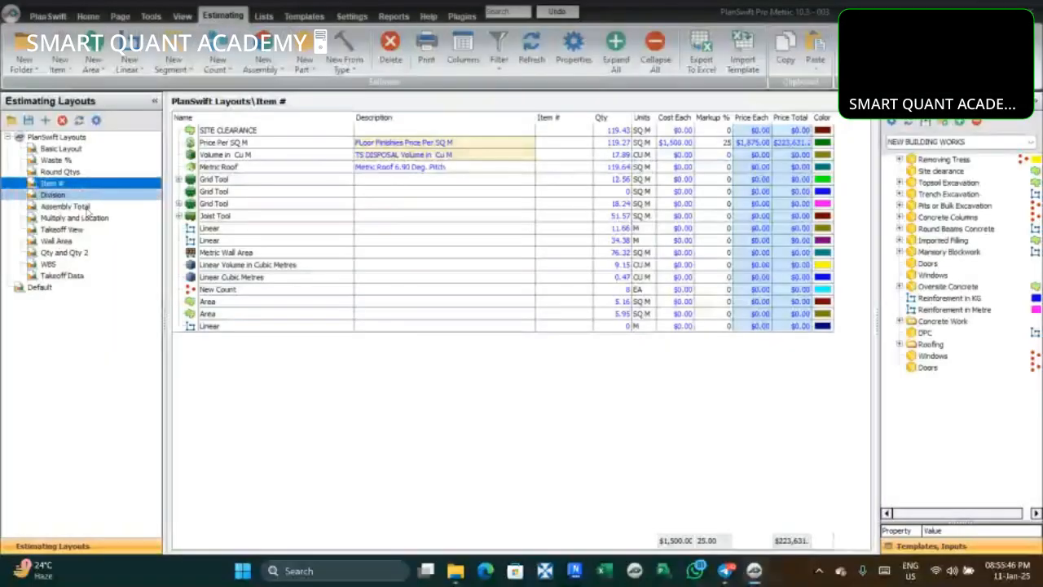
left_click(80, 197)
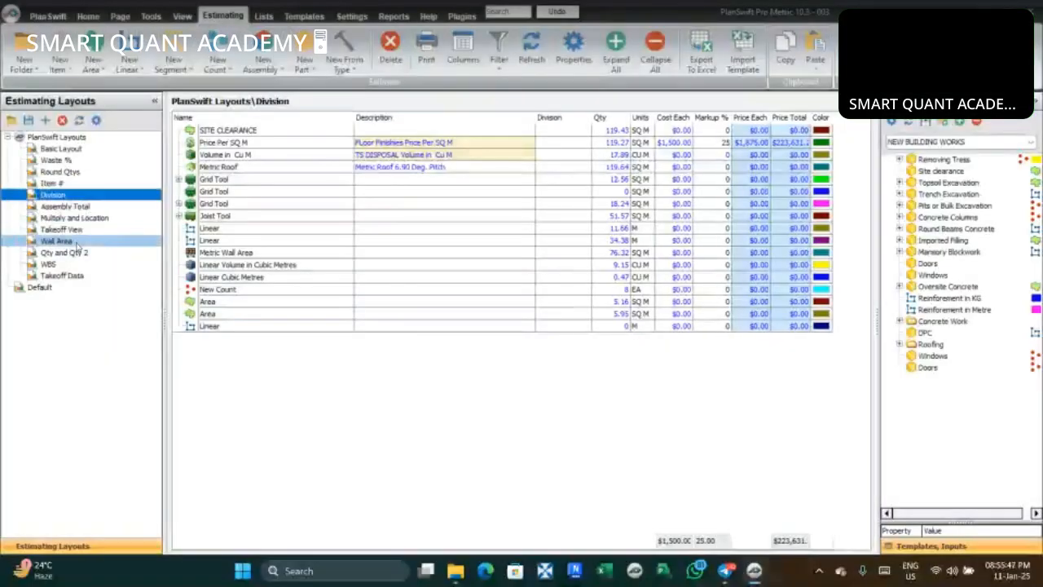
left_click(75, 243)
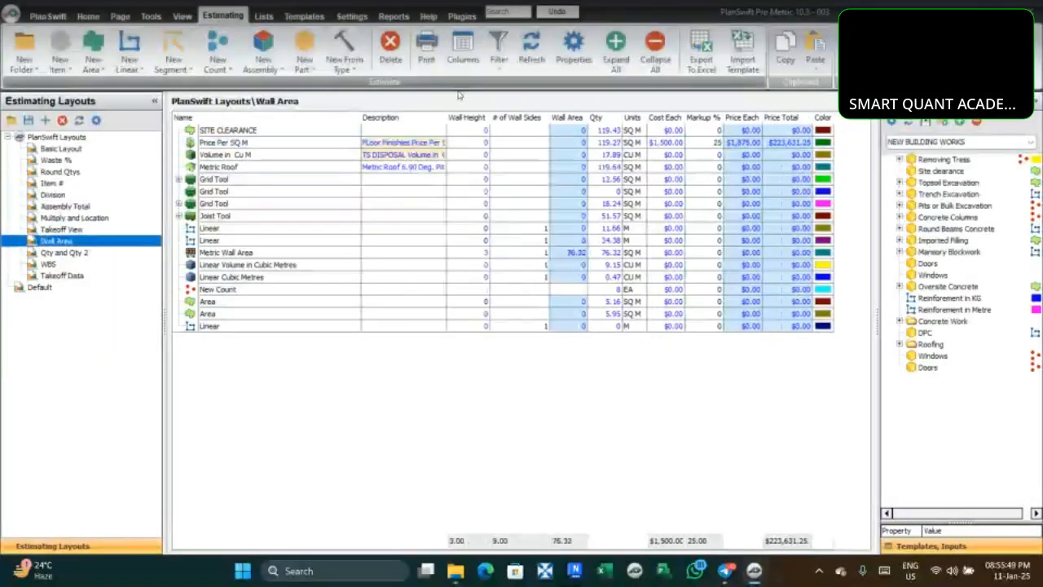
left_click(436, 216)
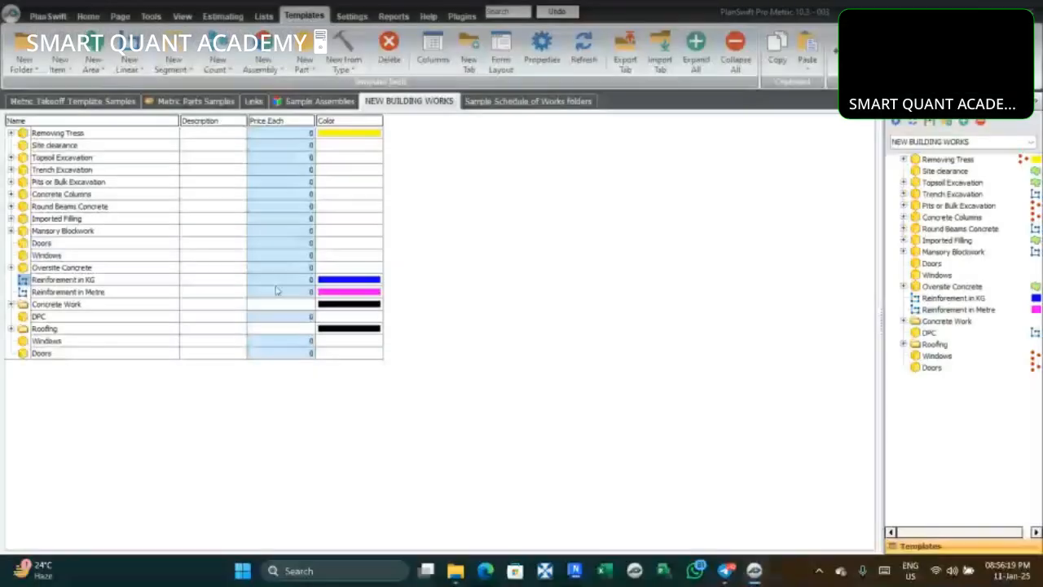
Examine the NEW BUILDING WORKS templates and the General, Company, Keyboard Hotkeys and Data Storage settings without changing anything
left_click(355, 356)
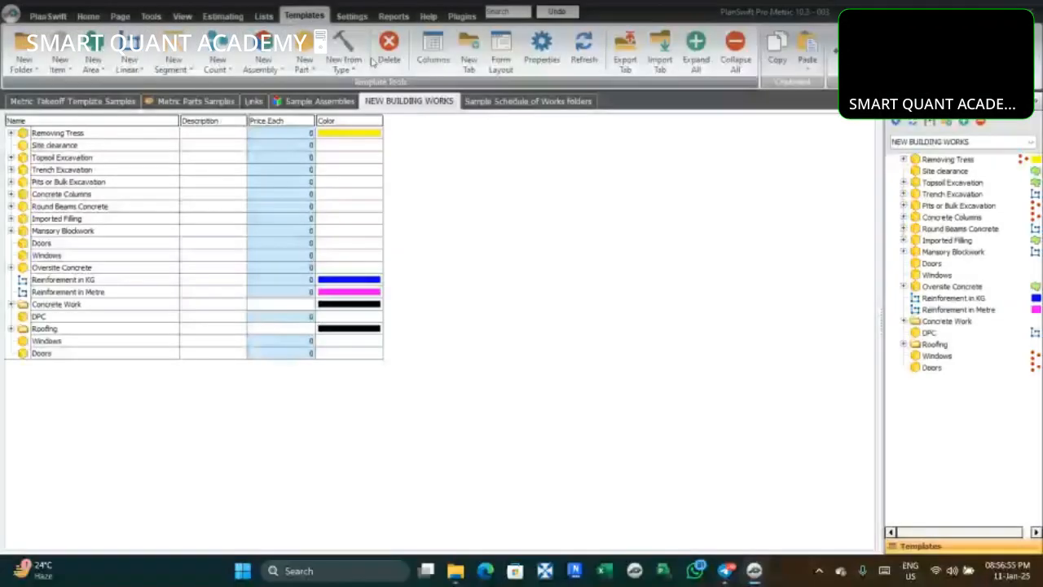
left_click(352, 16)
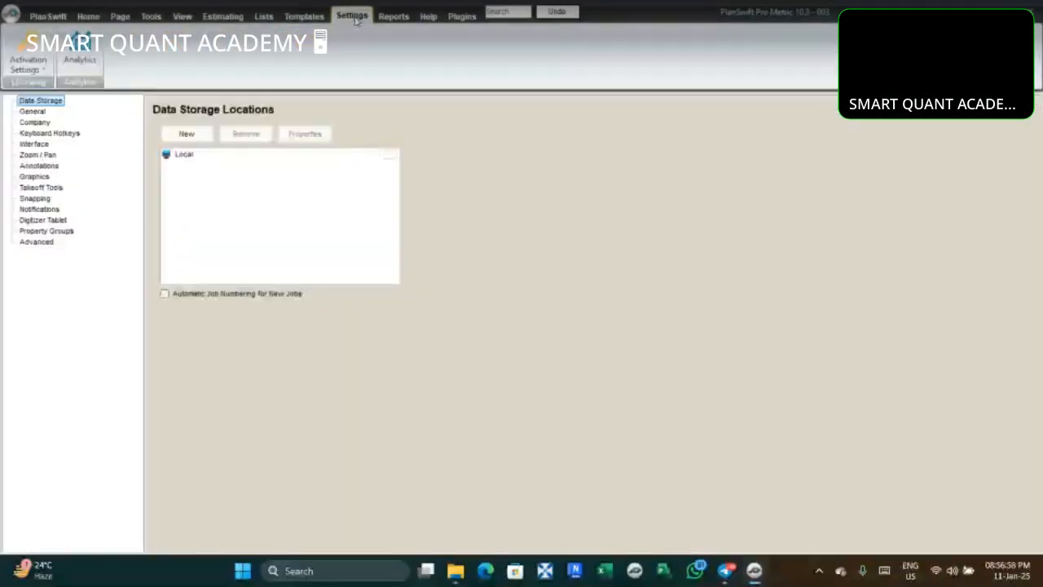
left_click(33, 111)
left_click(27, 122)
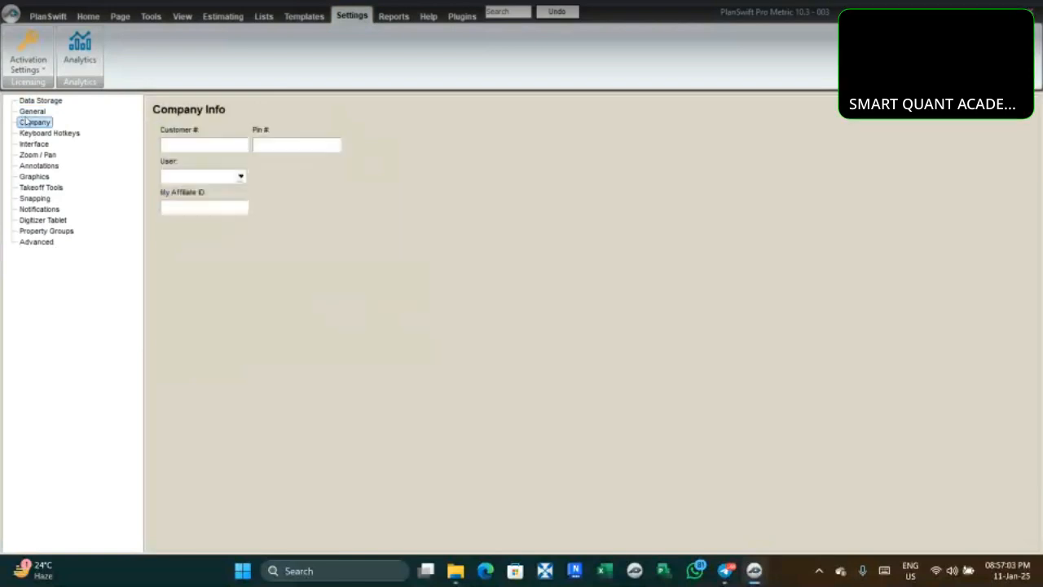
left_click(26, 134)
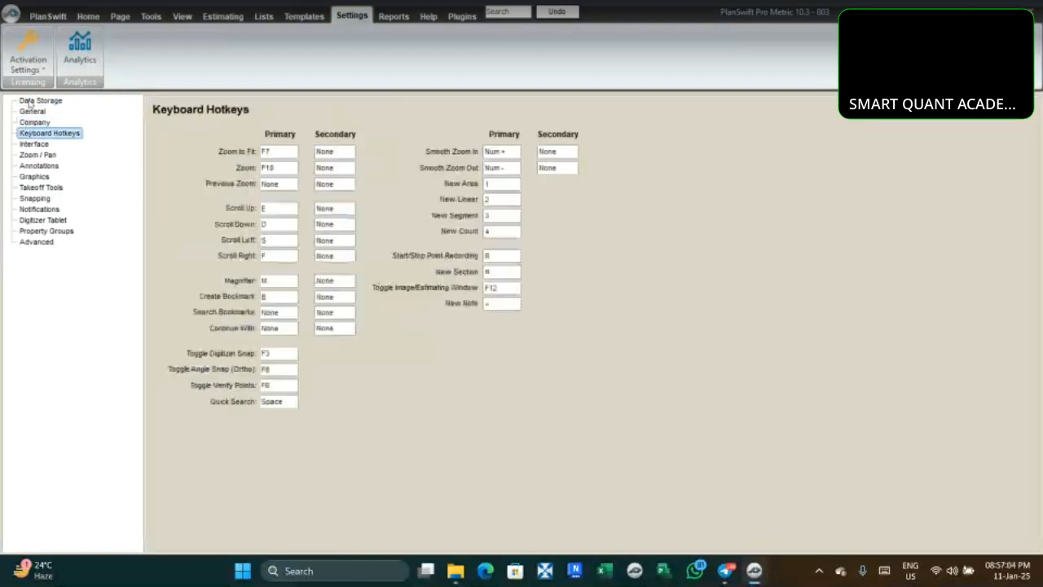
left_click(29, 101)
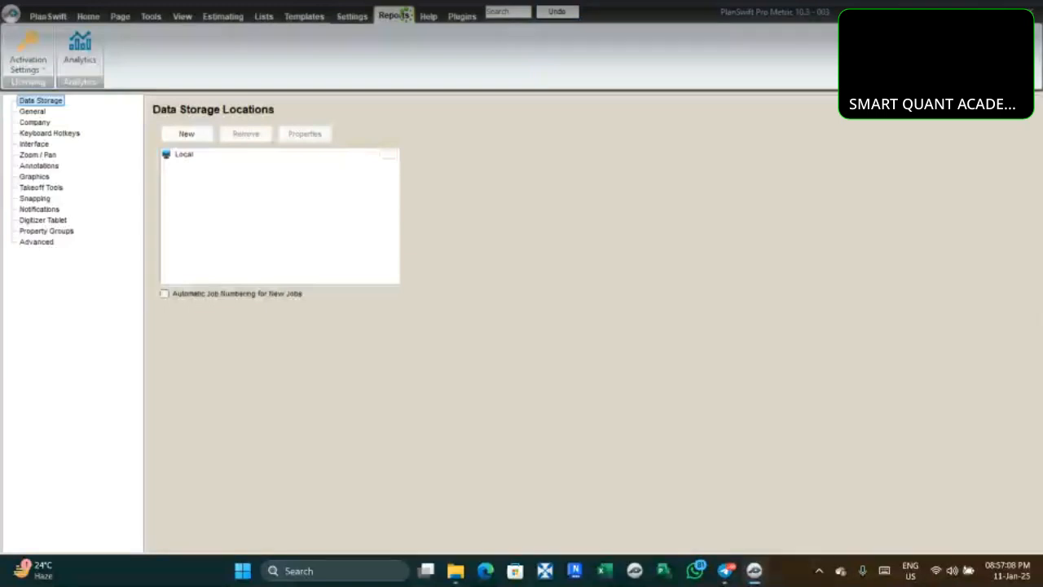
Examine the All Items (by Type, by Folder) report with its export options, and the Help and Plugins commands
left_click(407, 18)
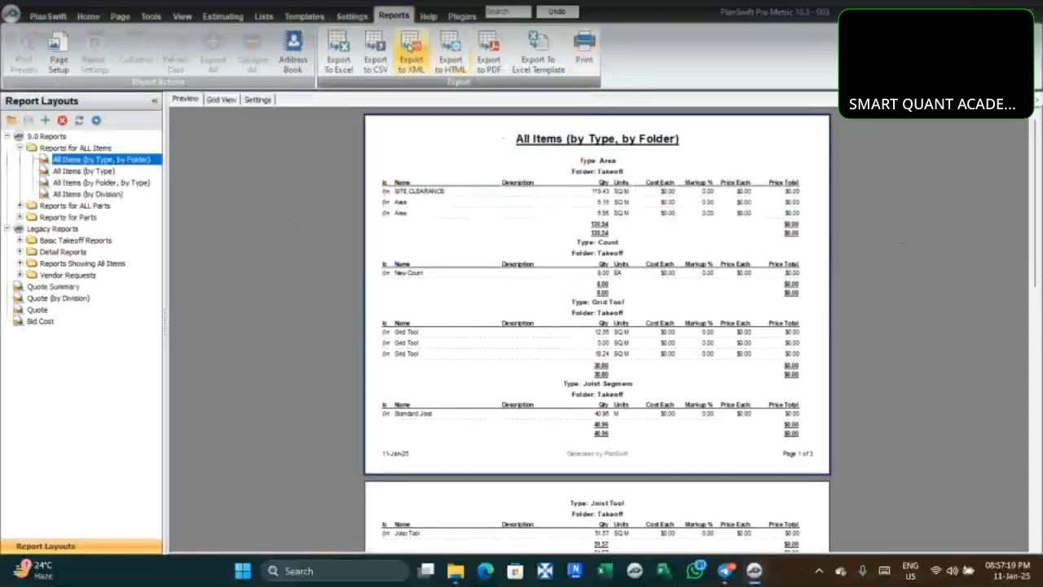
left_click(429, 16)
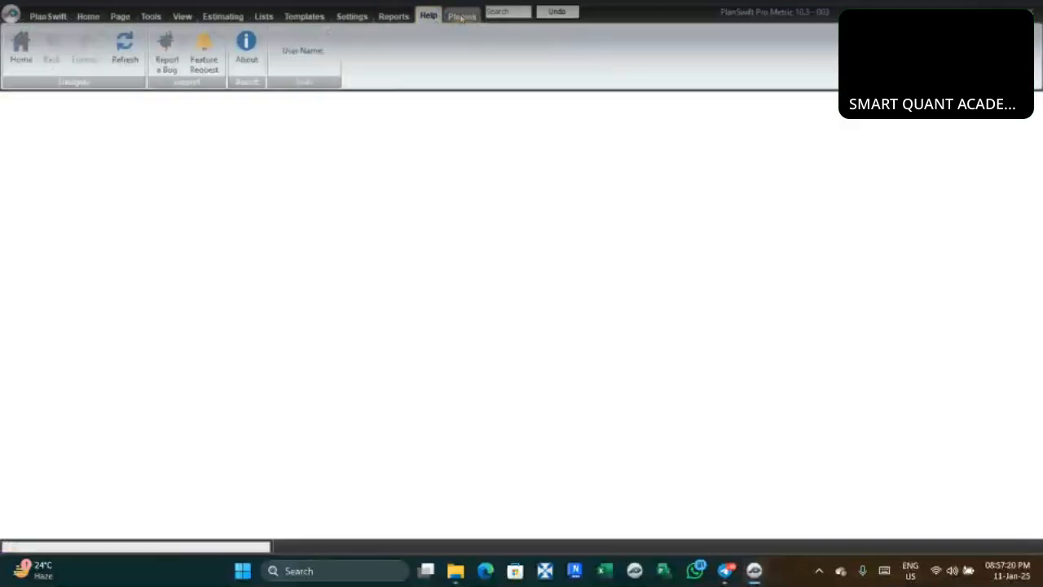
left_click(461, 17)
left_click(84, 18)
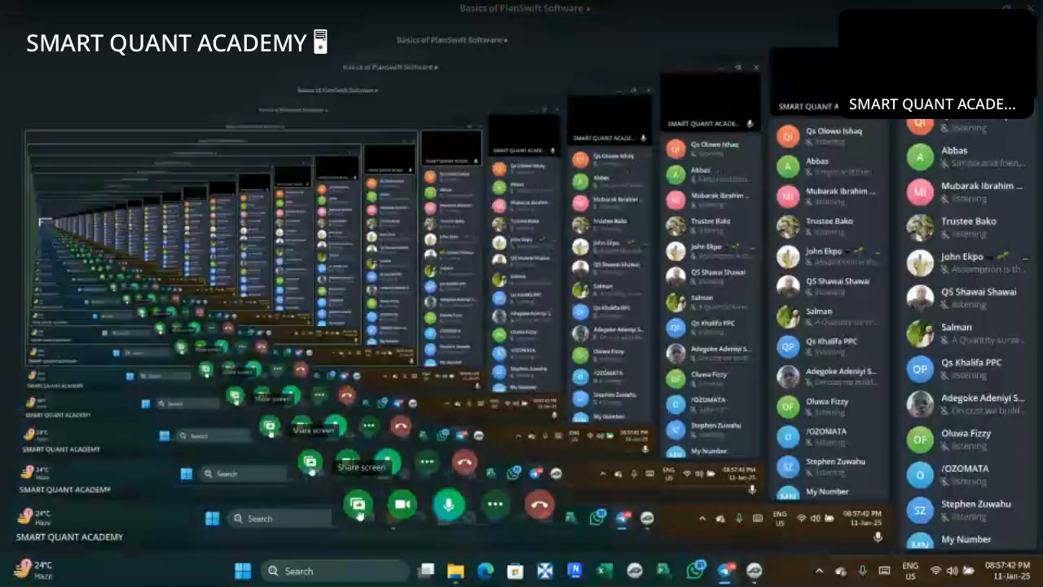
Switch to the Telegram video call and open its screen sharing options
left_click(357, 508)
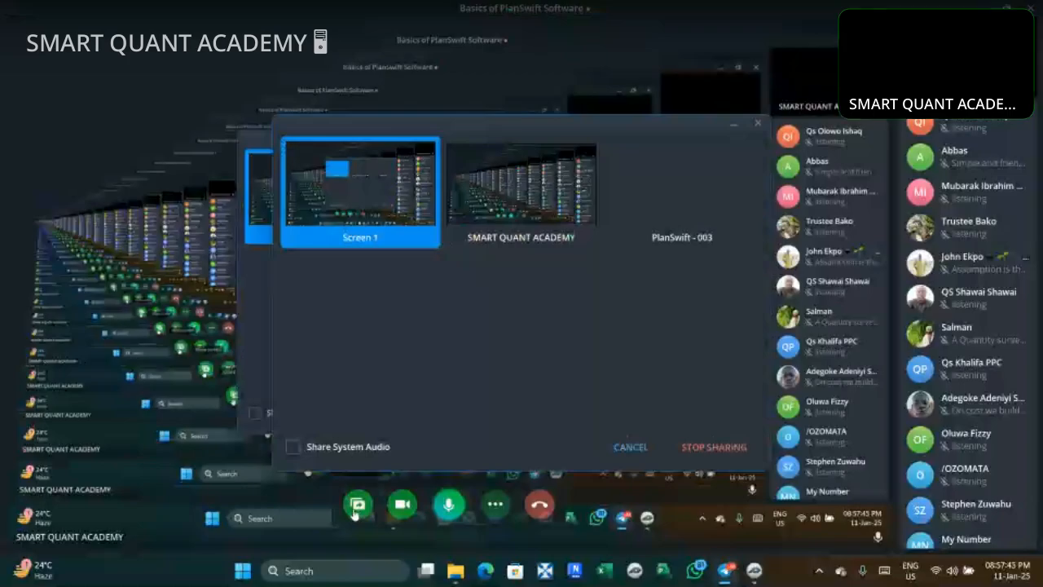